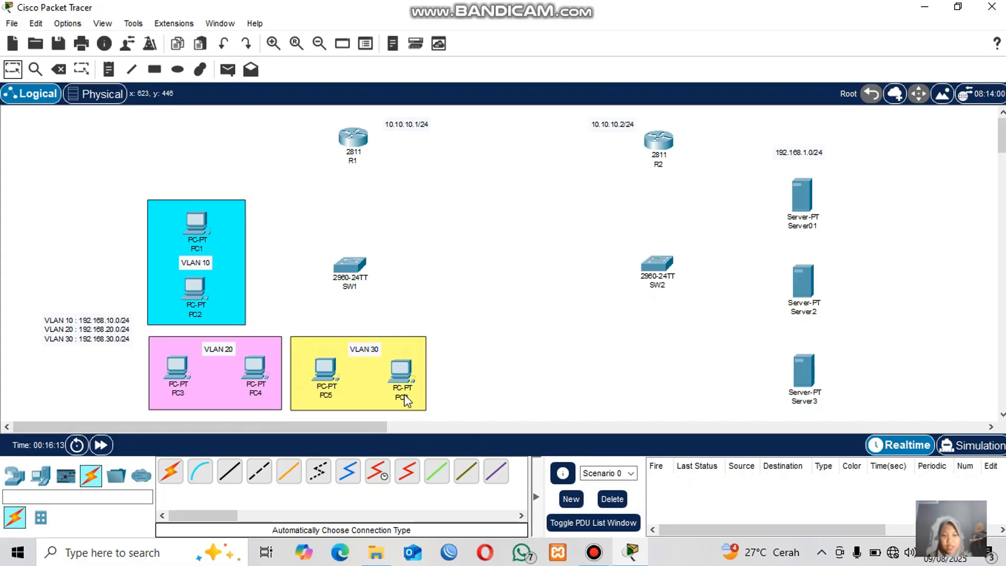
Connect router R1 to switch SW1 with an automatically chosen connection cable.
mouse_move(404, 400)
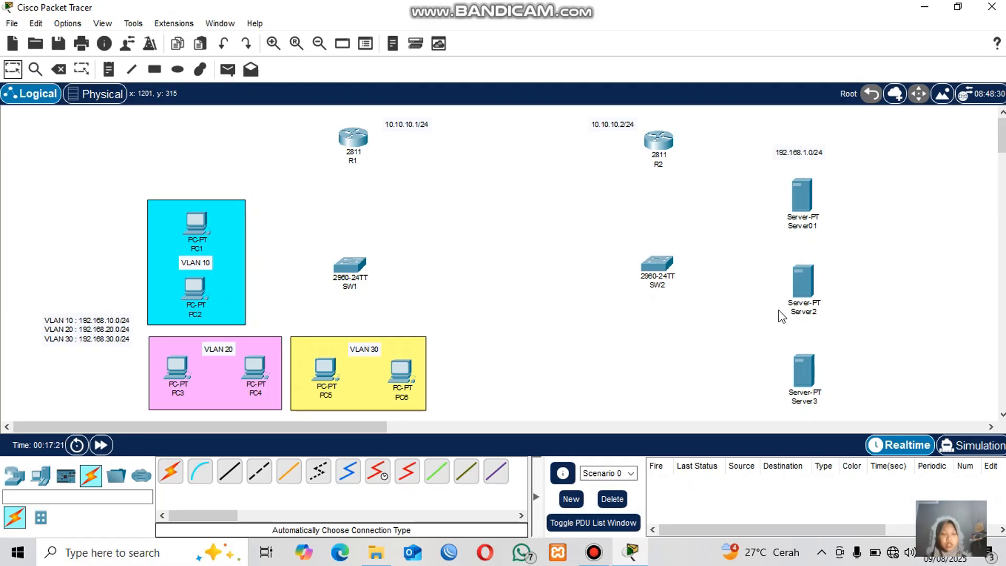
drag(758, 407, 844, 182)
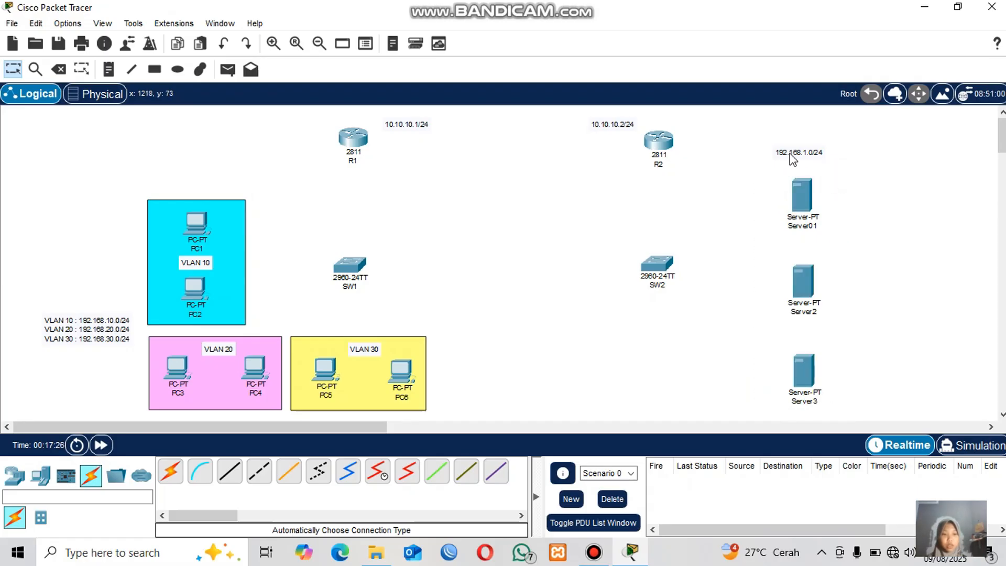
click(167, 471)
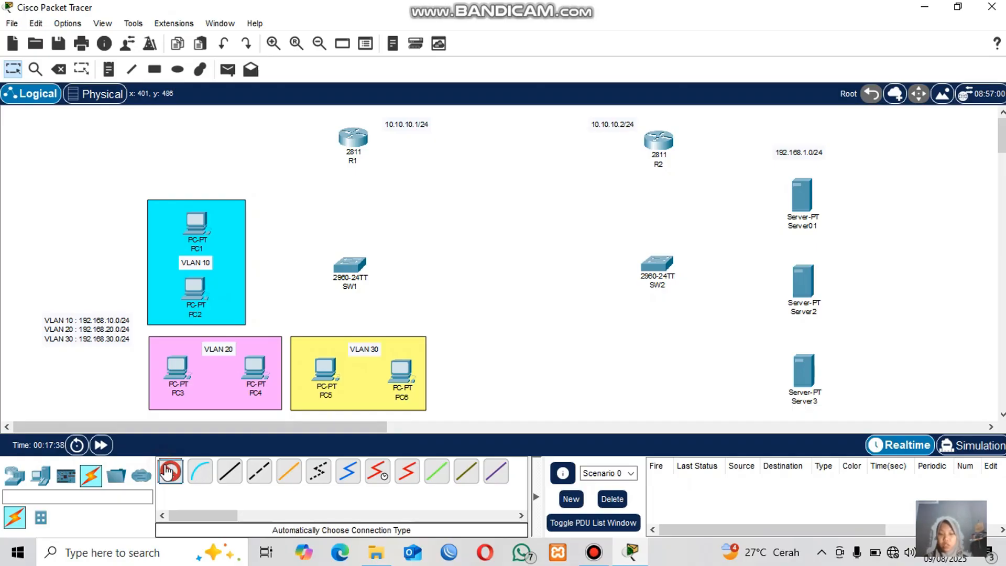
click(354, 137)
click(348, 266)
click(348, 265)
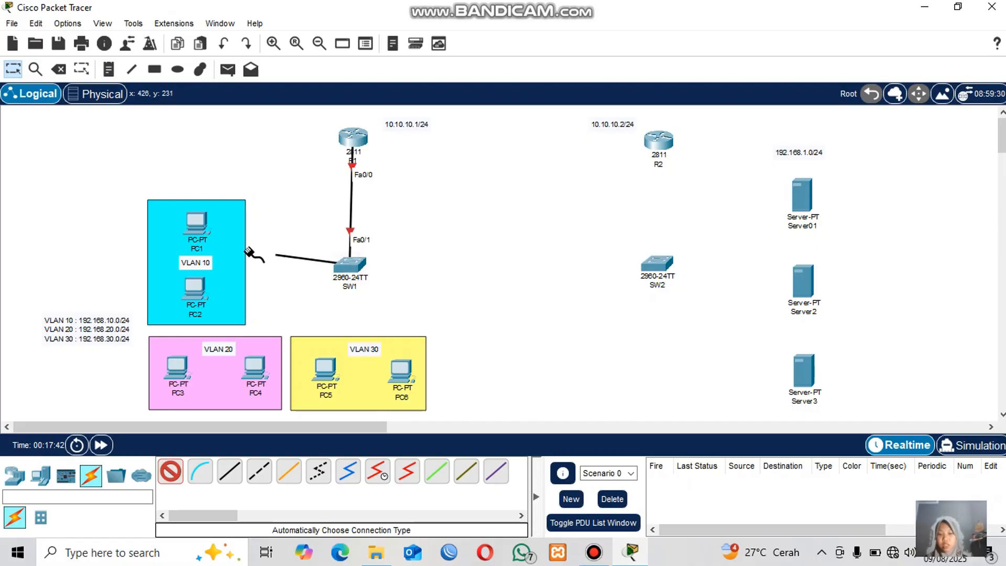
Cable PC1, PC2, PC3 and PC4 to switch SW1.
click(197, 223)
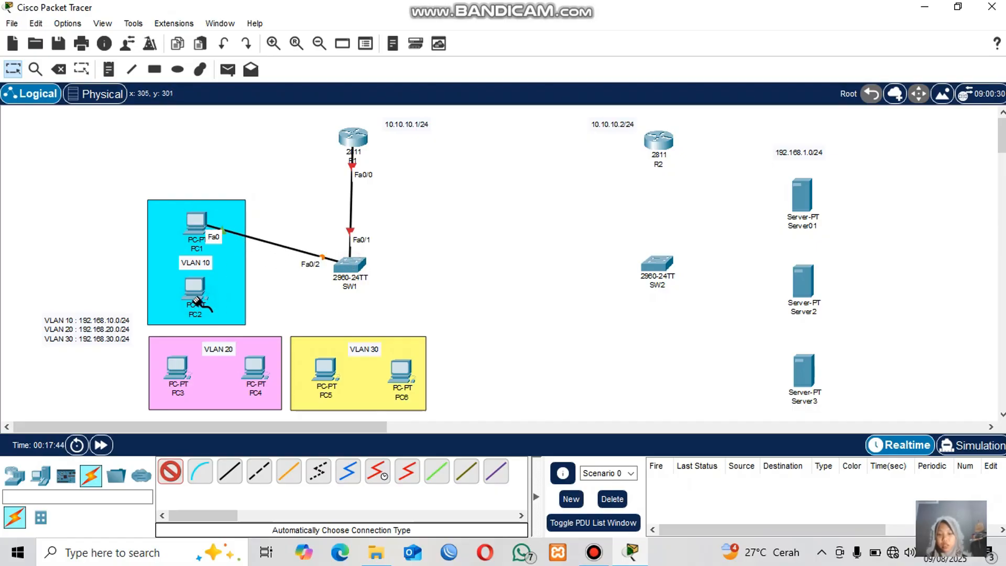
click(195, 288)
click(346, 263)
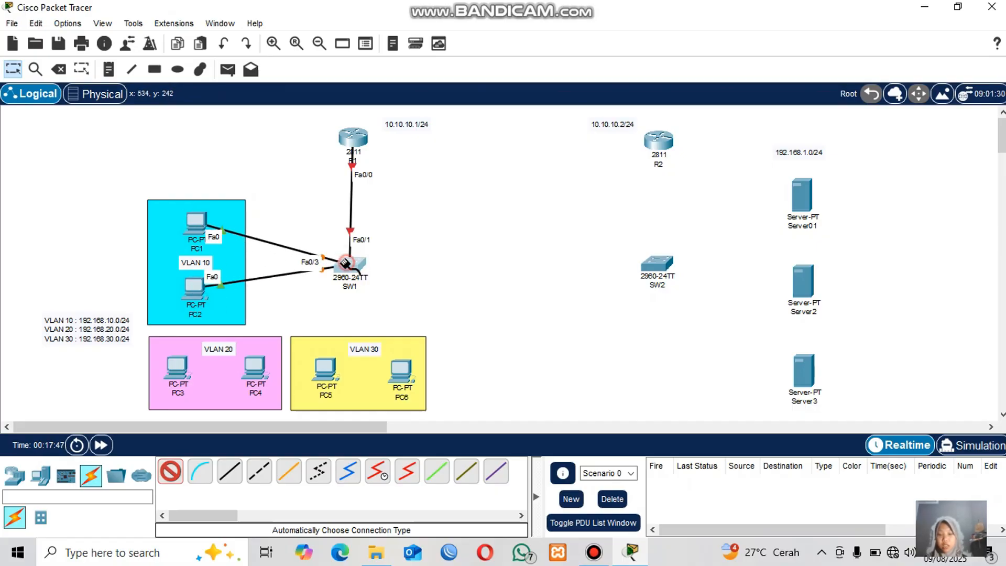
click(178, 369)
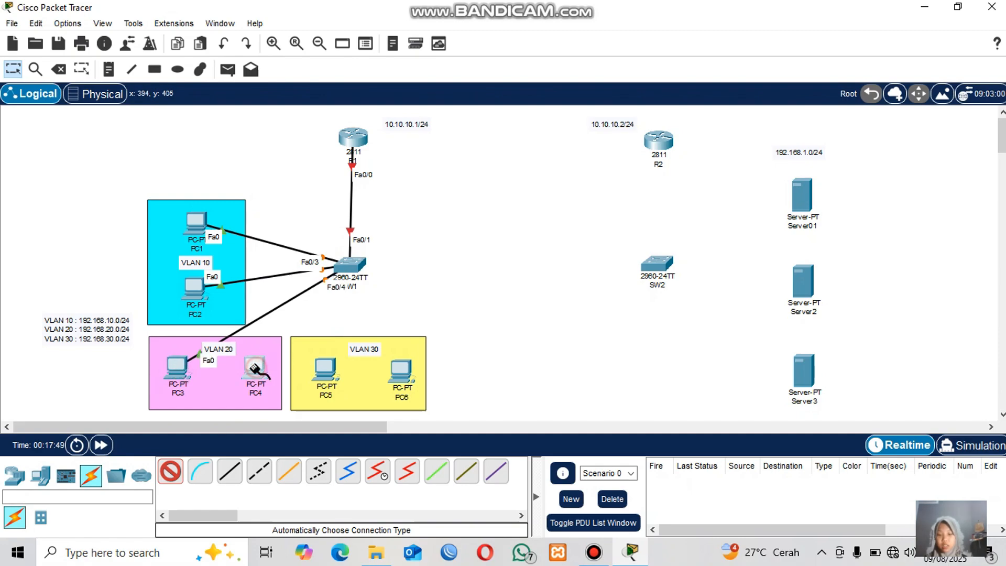
click(255, 369)
click(348, 265)
click(348, 265)
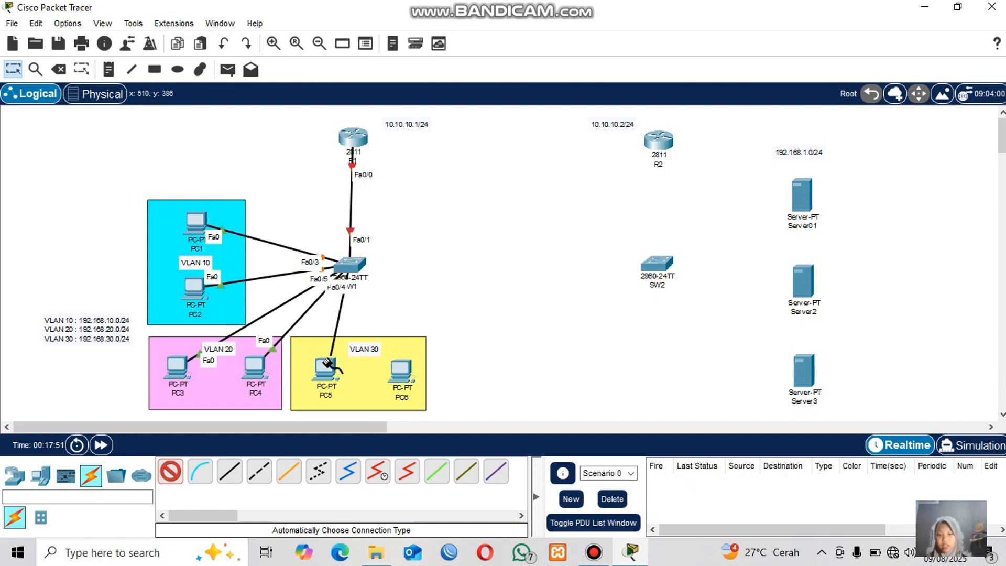
Cable PC5 and PC6 in VLAN 30 to switch SW1.
click(325, 366)
click(400, 369)
click(350, 262)
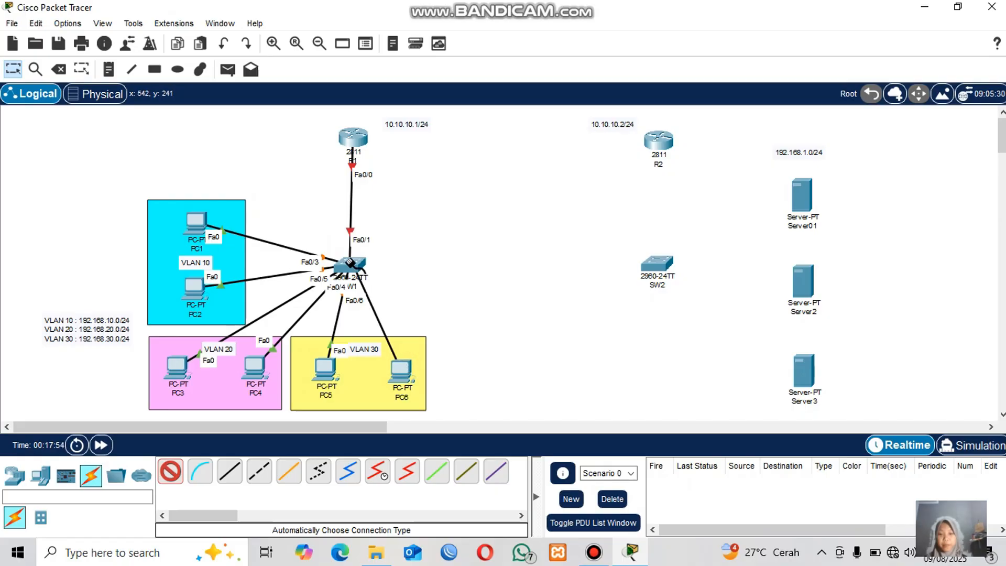
click(350, 262)
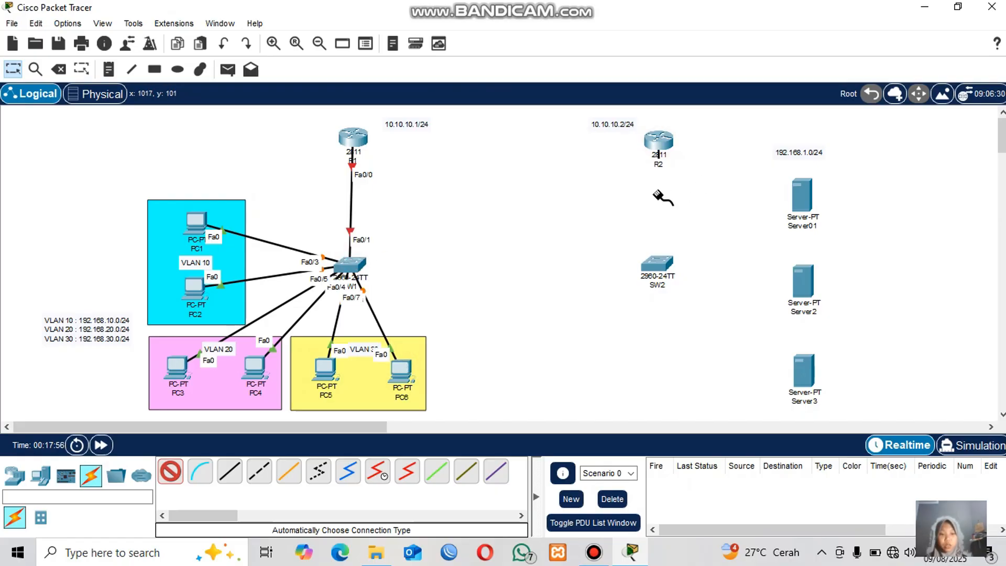
Connect router R2 and servers Server01, Server2 and Server3 to switch SW2.
click(657, 265)
click(657, 264)
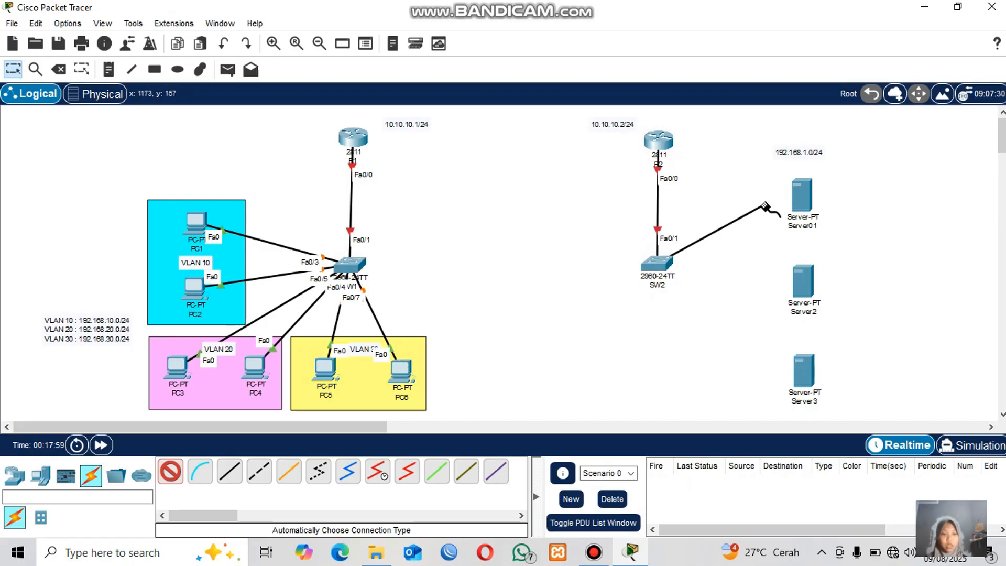
click(801, 196)
click(660, 267)
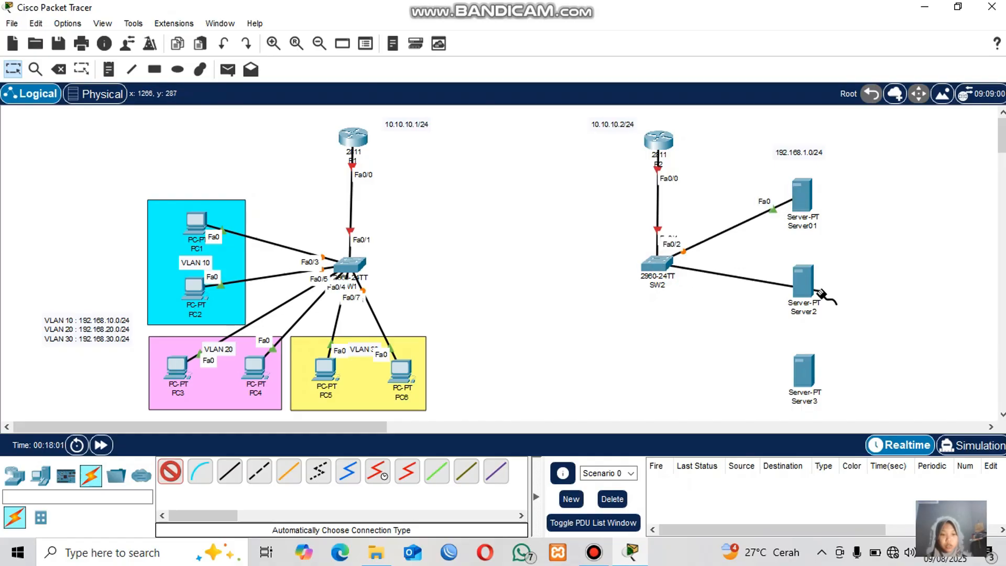
click(803, 286)
click(656, 264)
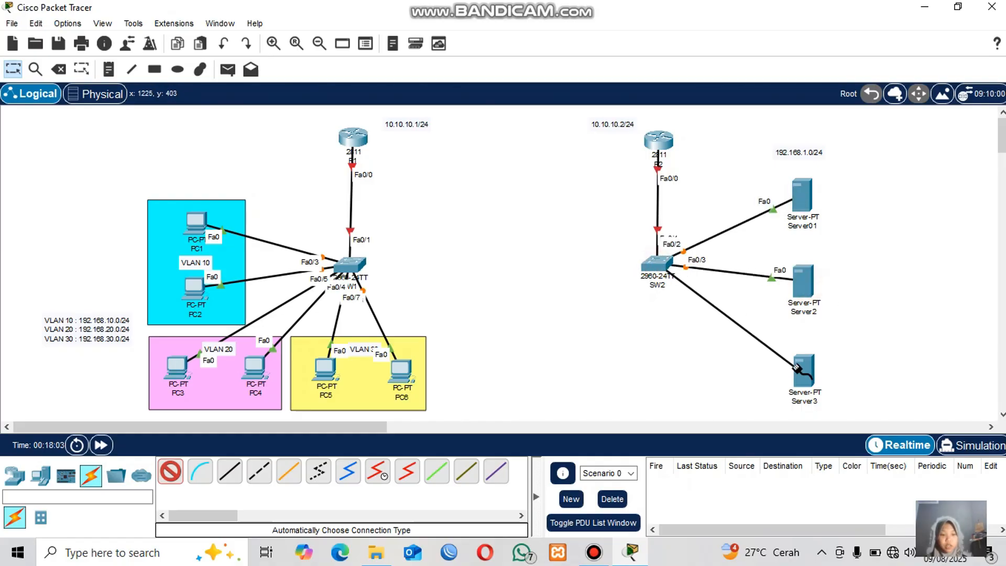
click(803, 371)
Link router R1 to router R2.
click(355, 137)
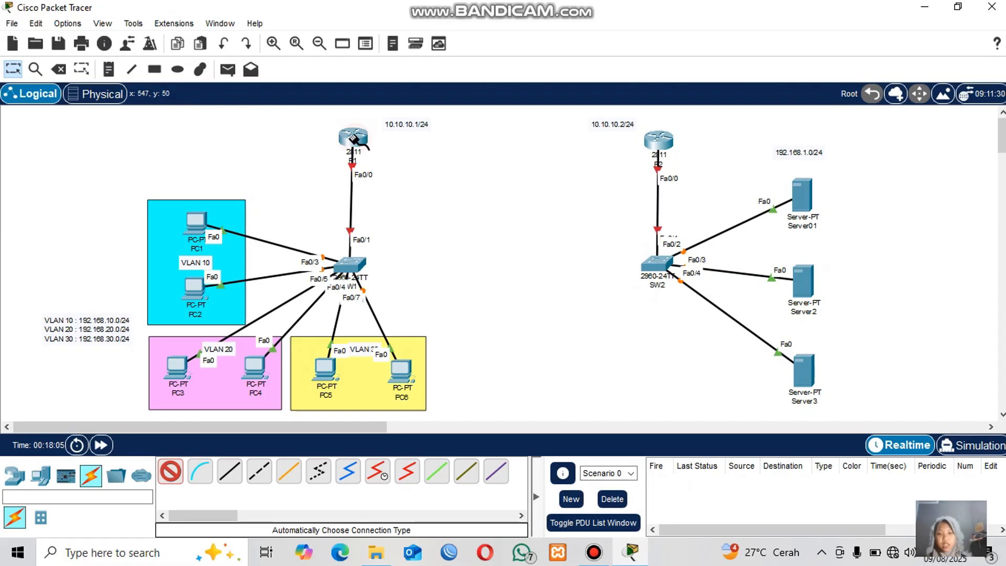
click(659, 139)
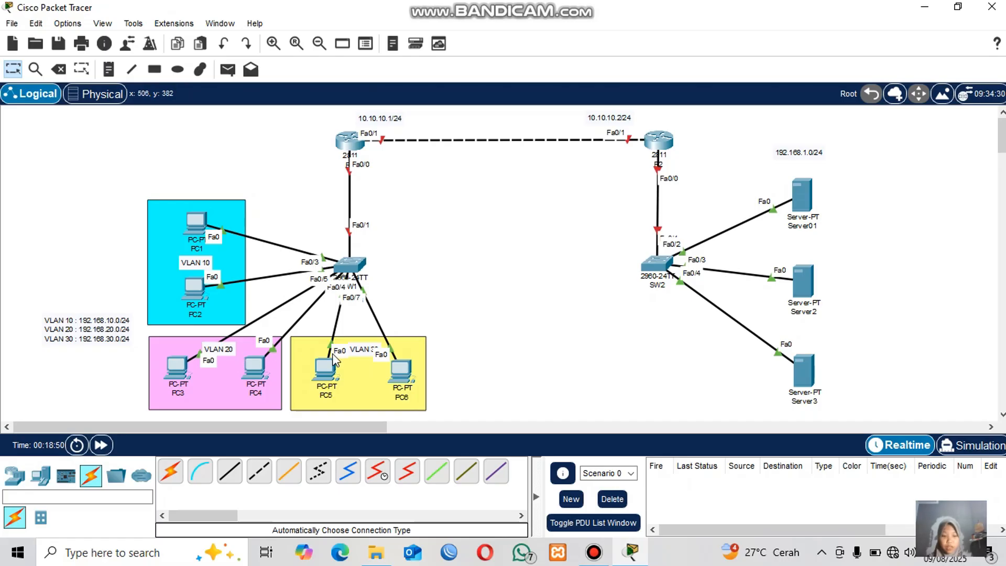
Open SW1's command line and enter privileged mode and global configuration mode with en and conf t.
click(350, 265)
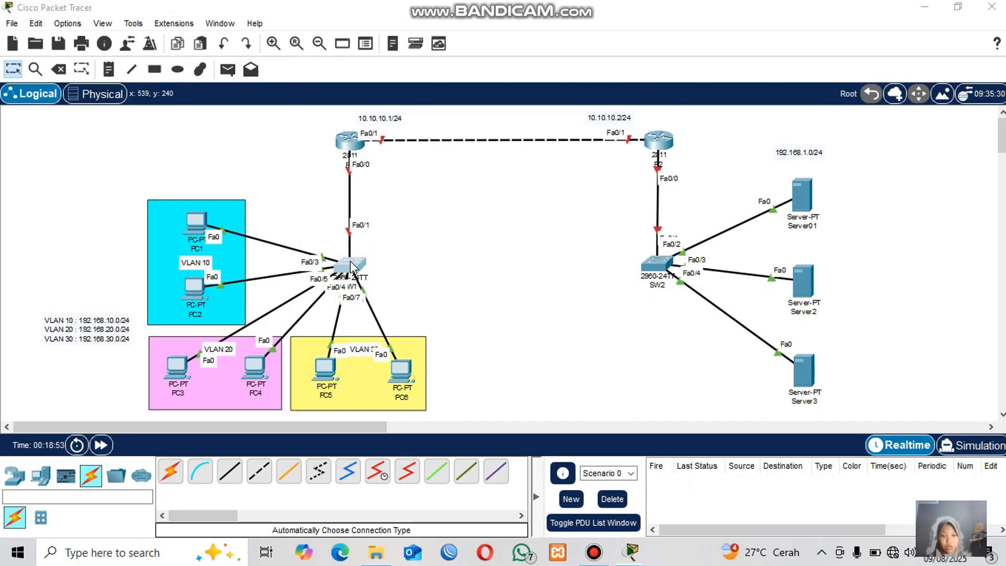
click(404, 51)
key(Return)
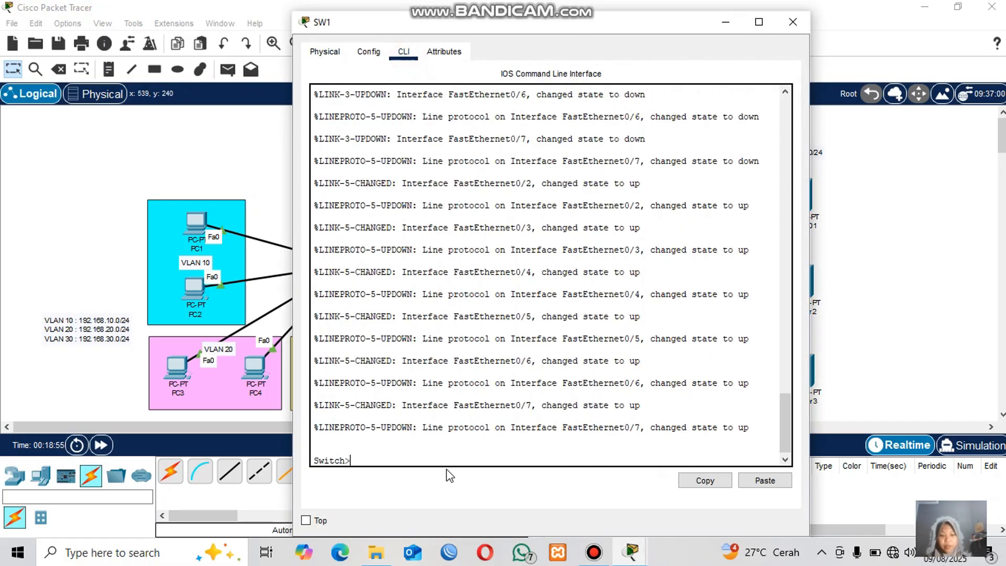
text(EN)
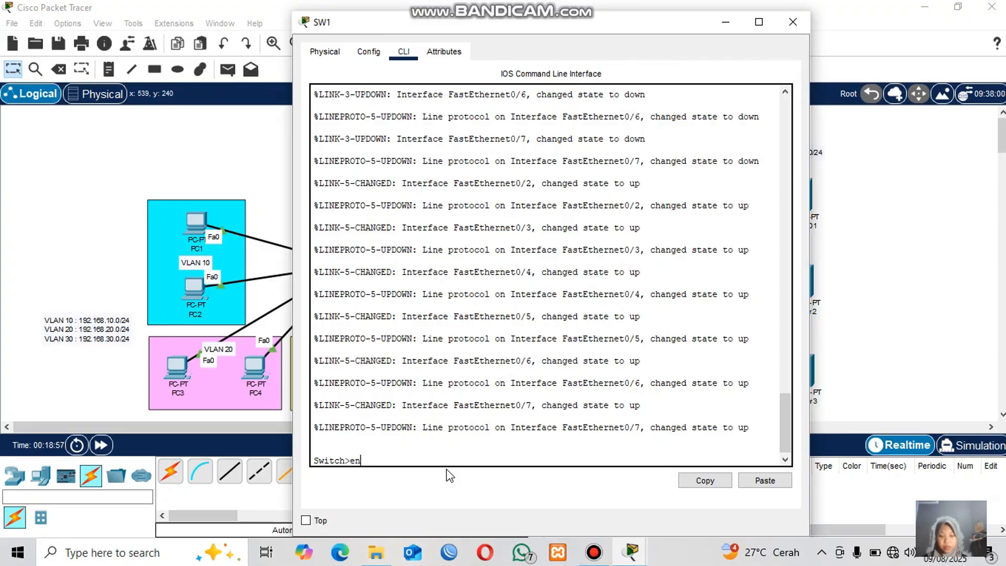
key(Return)
text(conf t)
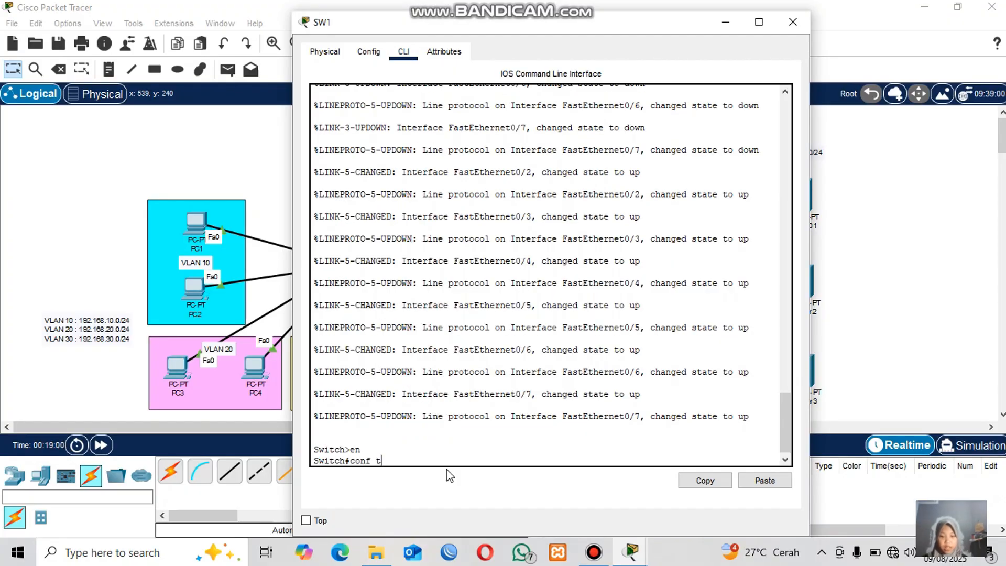
key(Return)
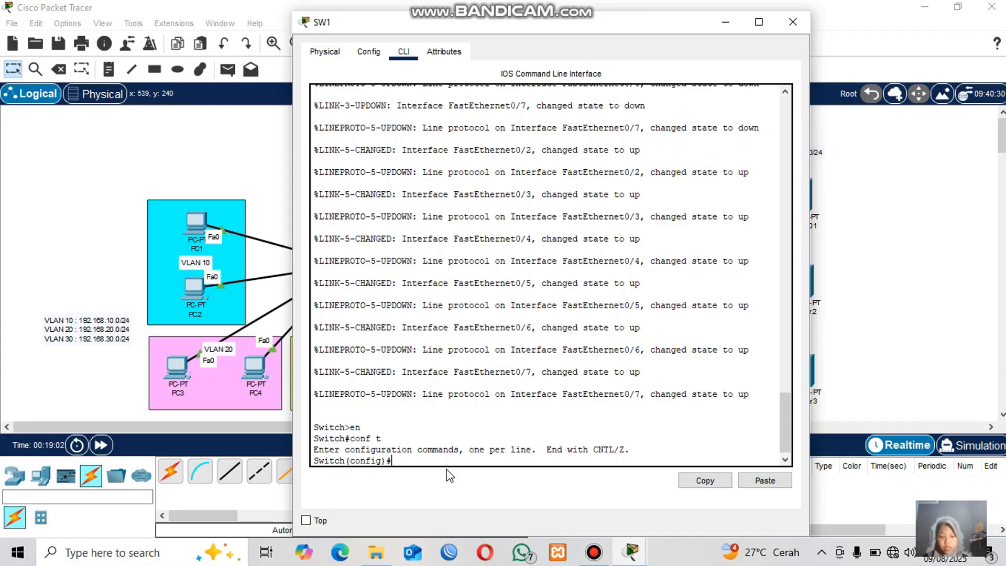
Create VLANs 10, 20 and 30 on SW1, exiting each VLAN configuration.
text(vlan 10)
key(Return)
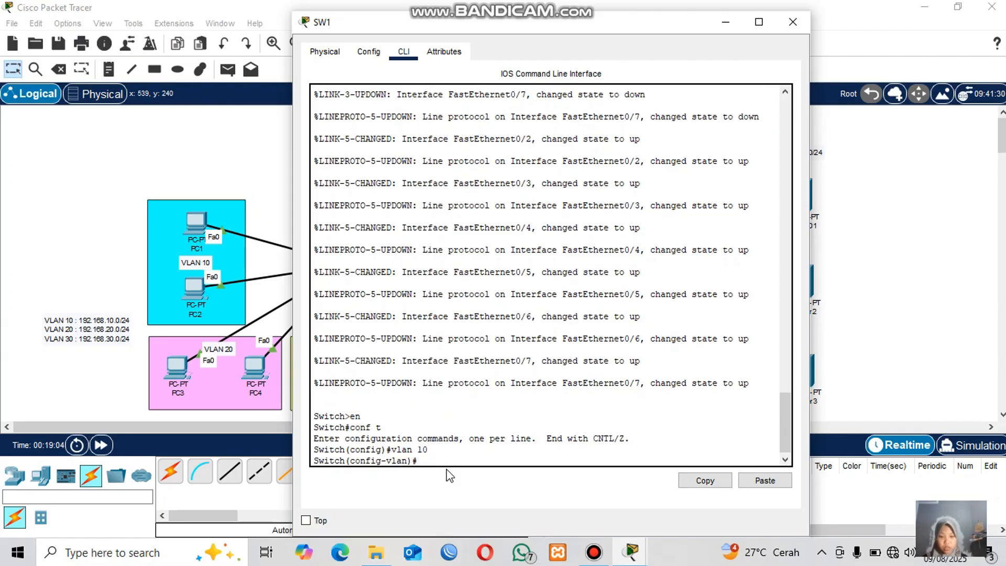
text(ex)
key(Return)
text(vlan)
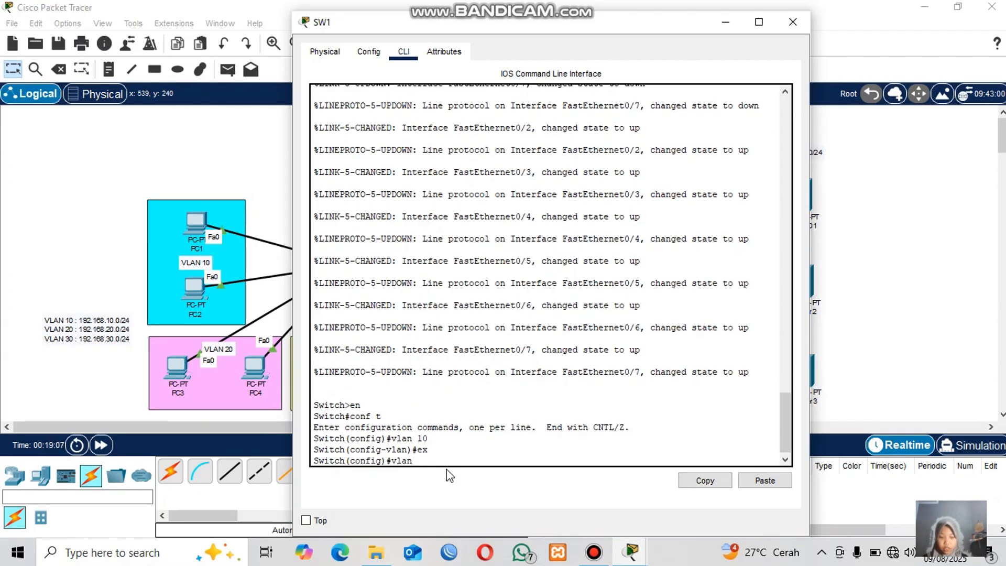
text( 20)
key(Return)
text(ex)
key(Return)
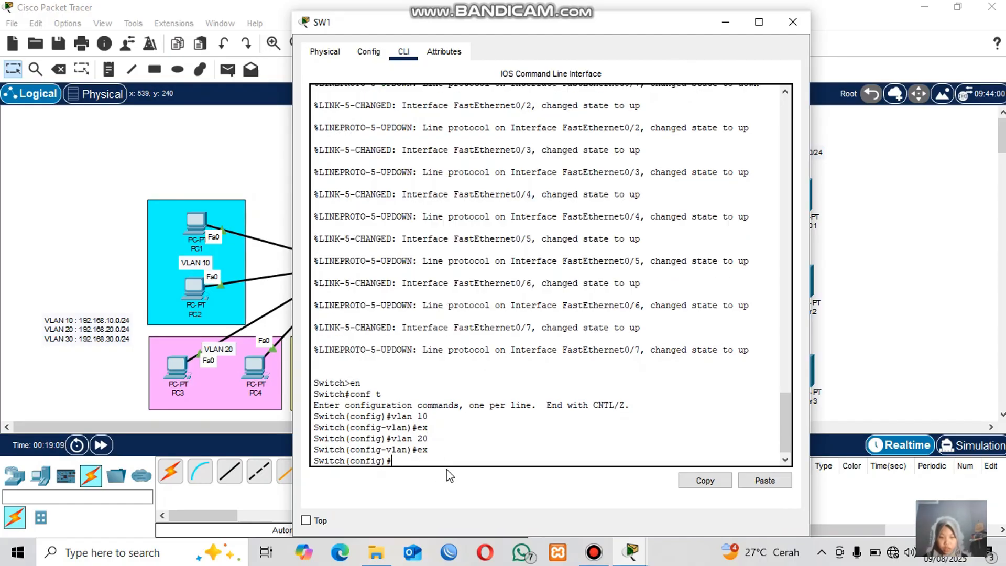
text(vlan 30)
key(Return)
text(ex)
key(Return)
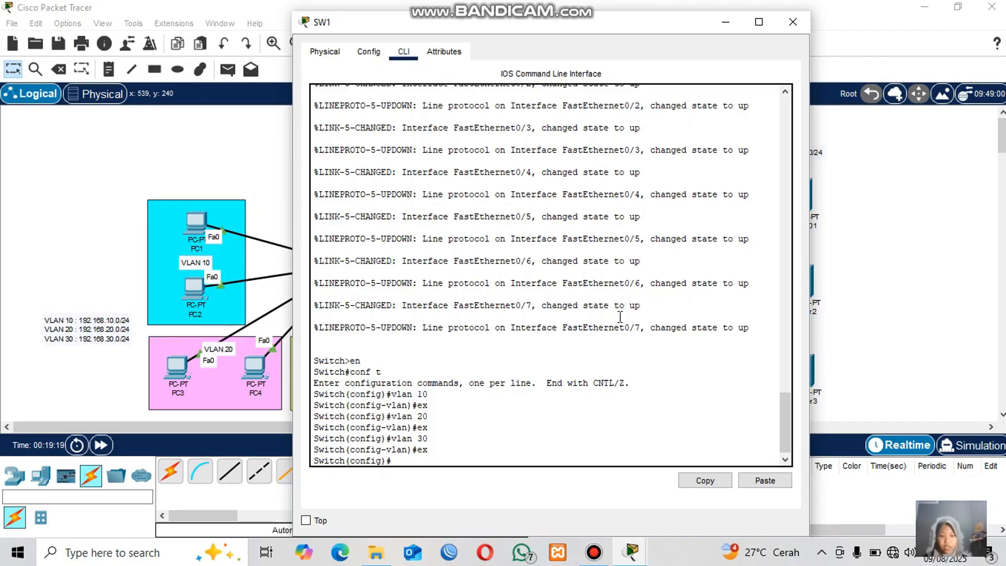
Configure SW1 interface Fa0/1 with switchport mode trunk and exit the interface.
click(271, 163)
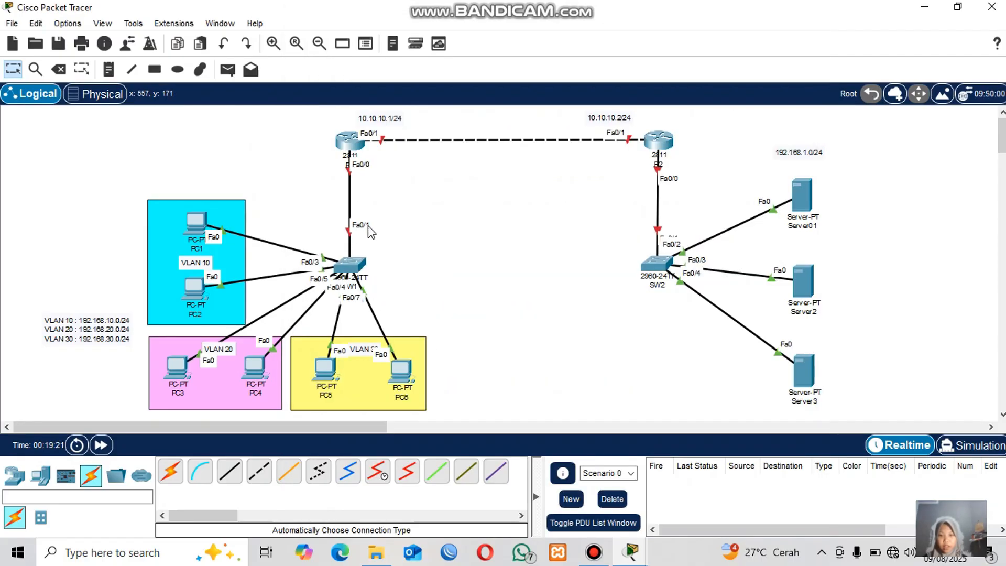
click(349, 263)
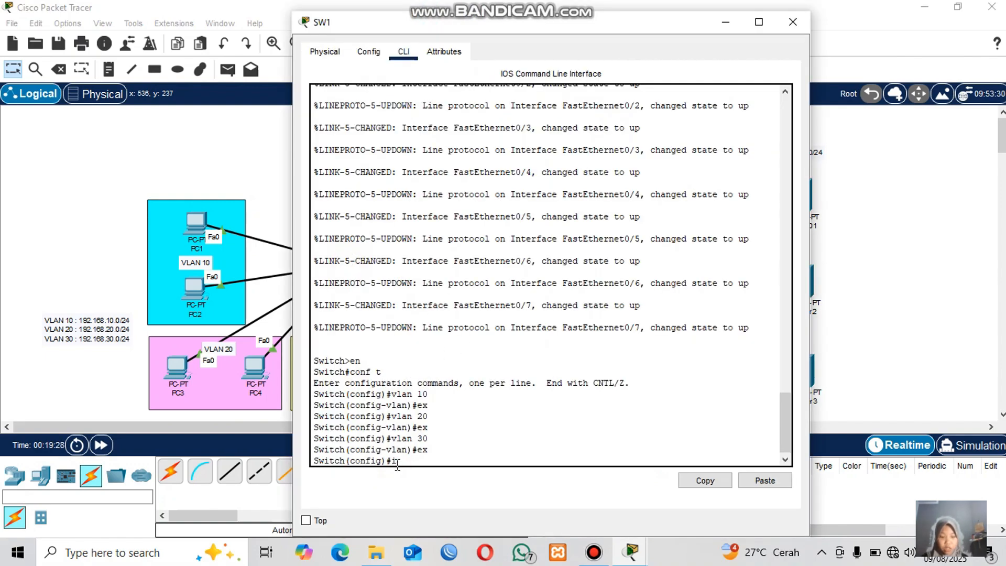
text(int fa0)
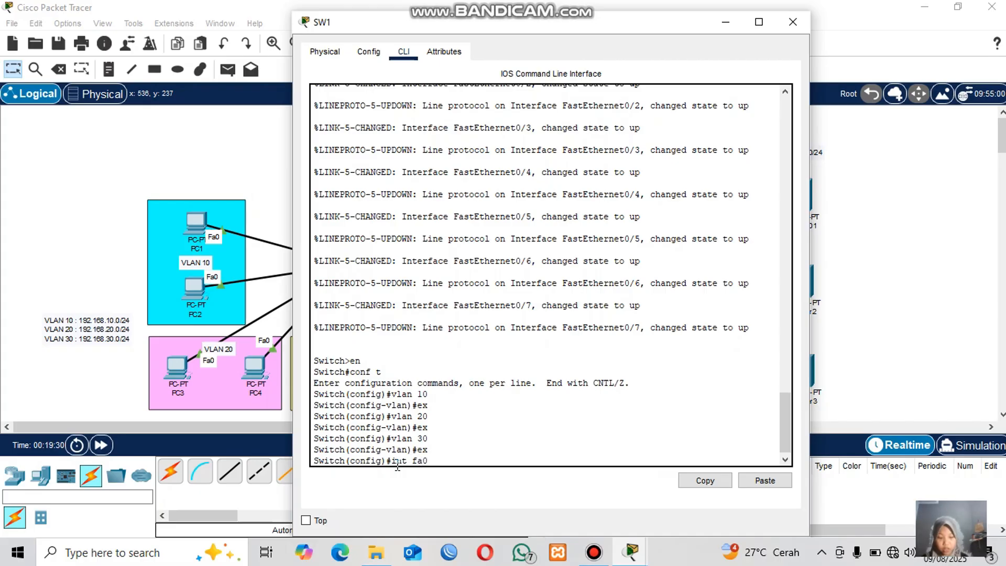
text(/1)
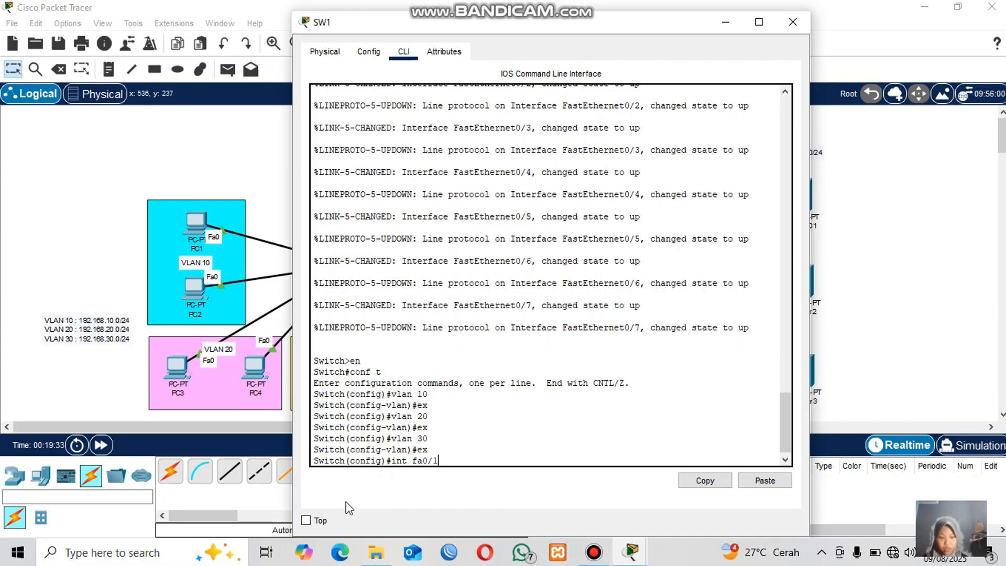
key(Return)
text(sw)
key(Tab)
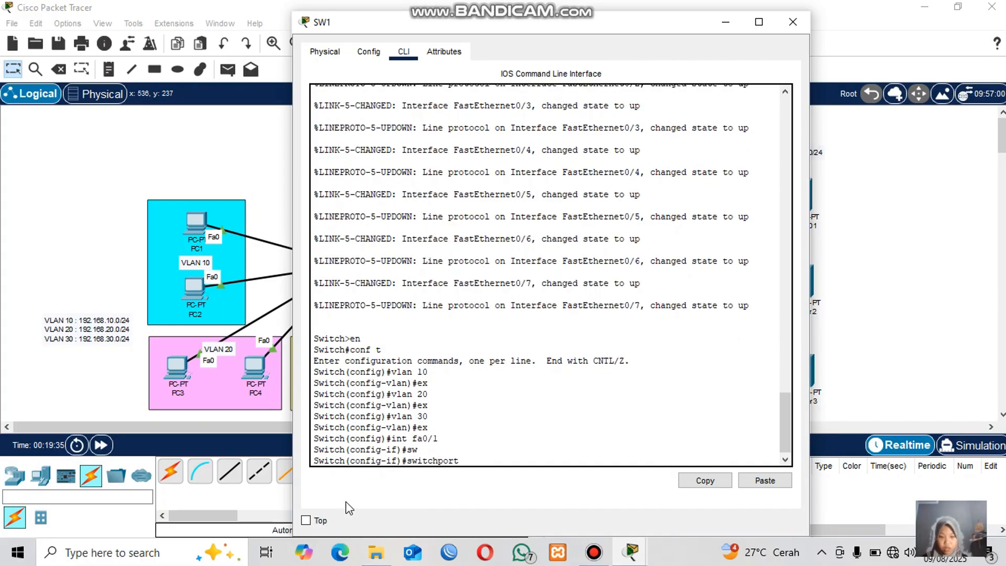
text(m)
key(Tab)
text(t)
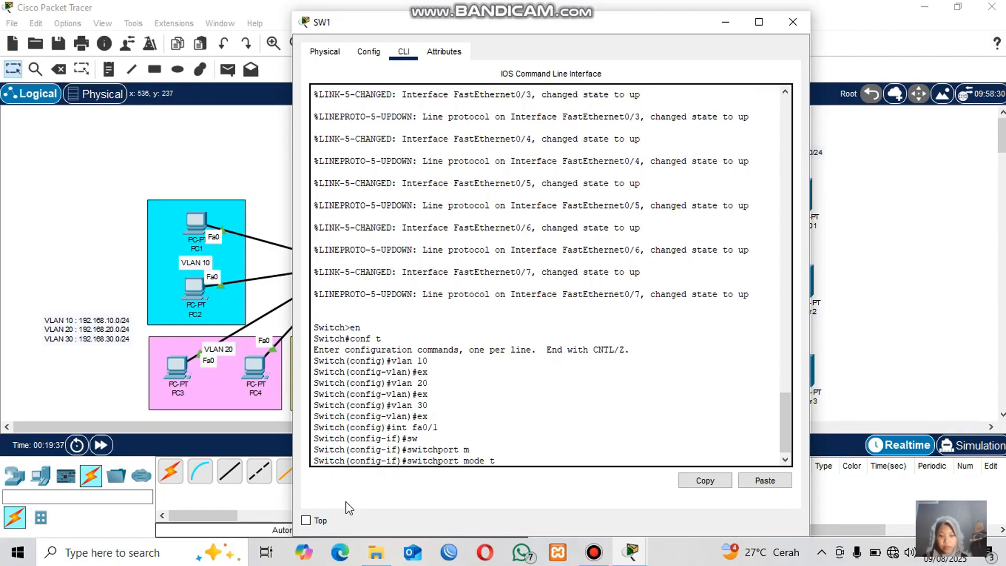
key(Tab)
key(Return)
text(e)
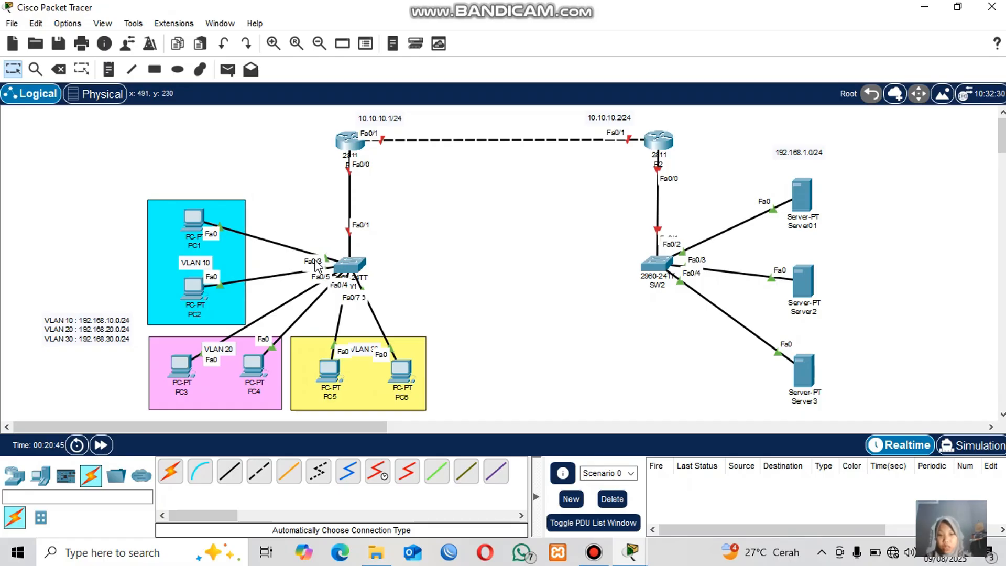
Open SW1's command line and set ports Fa0/2-3 as access ports in VLAN 10, then exit the range.
click(348, 265)
text(int r)
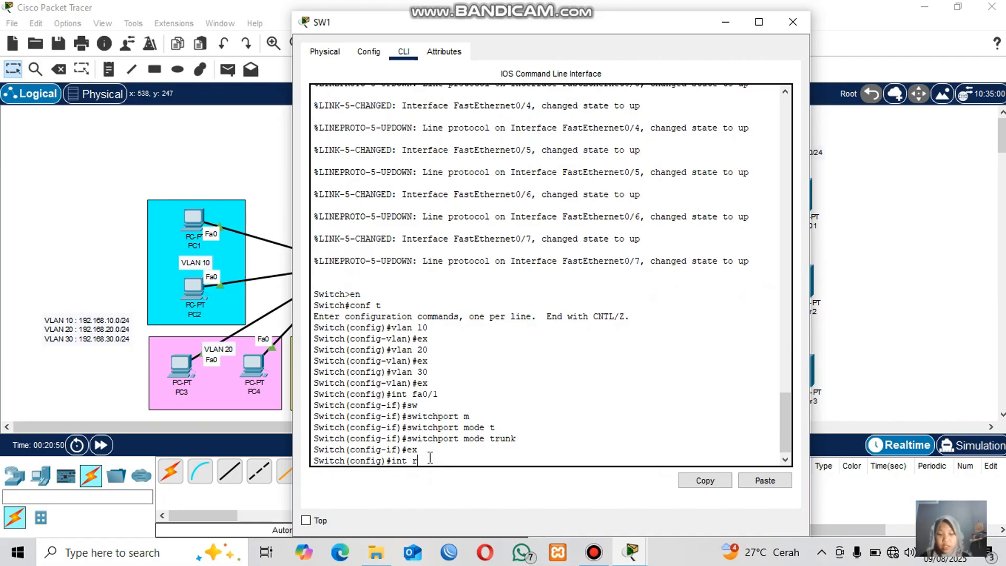
text(ange fa0/2)
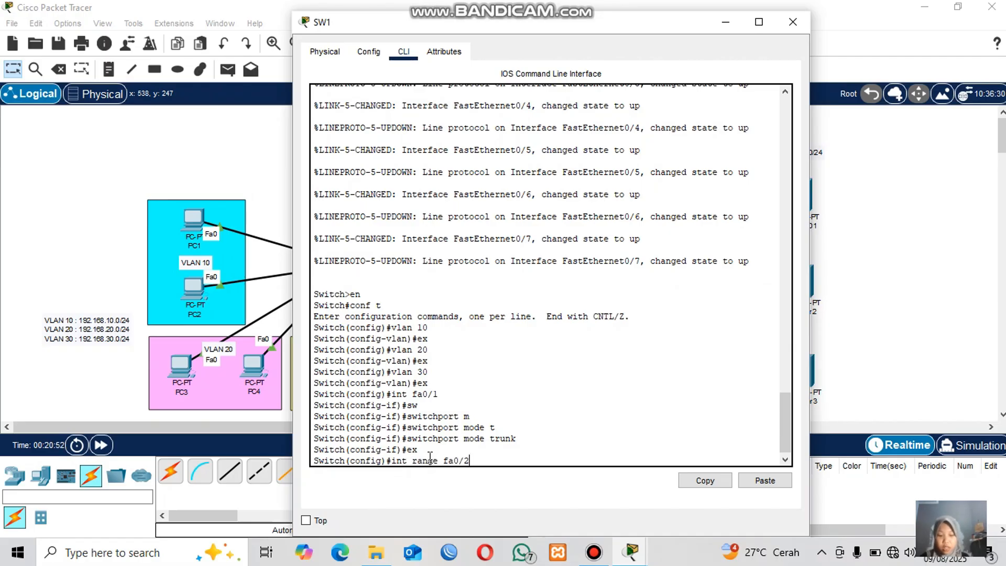
text(-3)
key(Return)
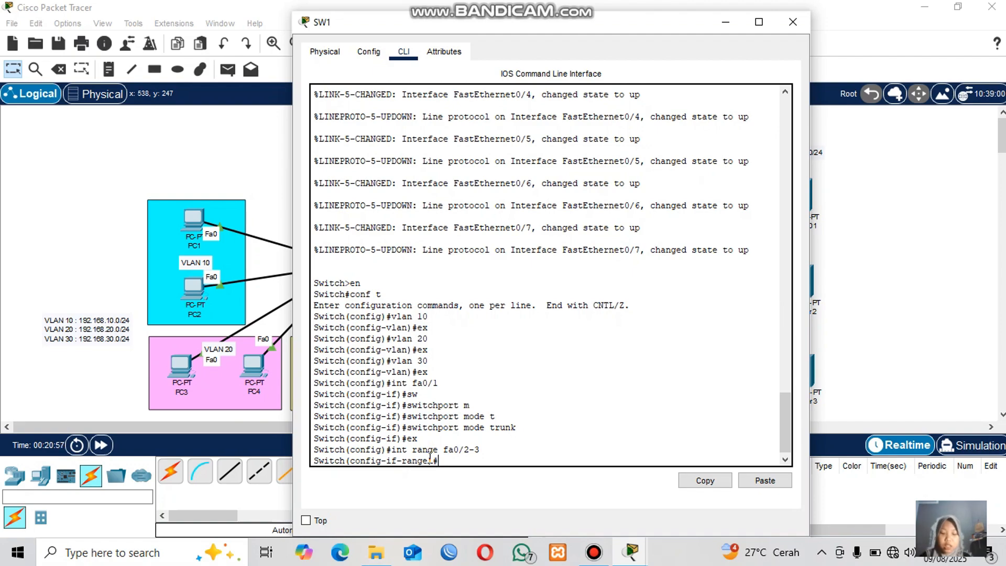
text(sw)
key(Tab)
text(m)
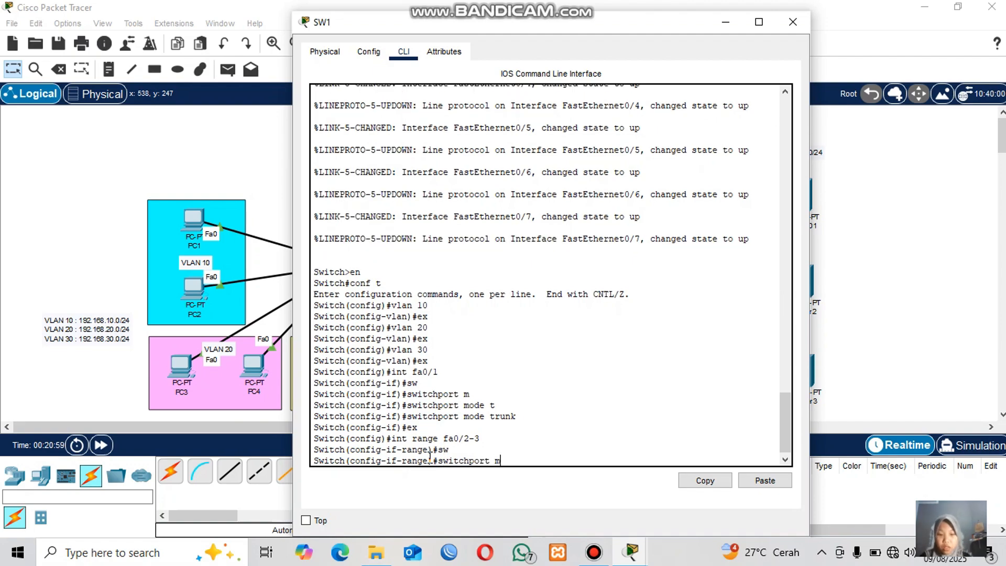
key(Tab)
text(a)
key(Tab)
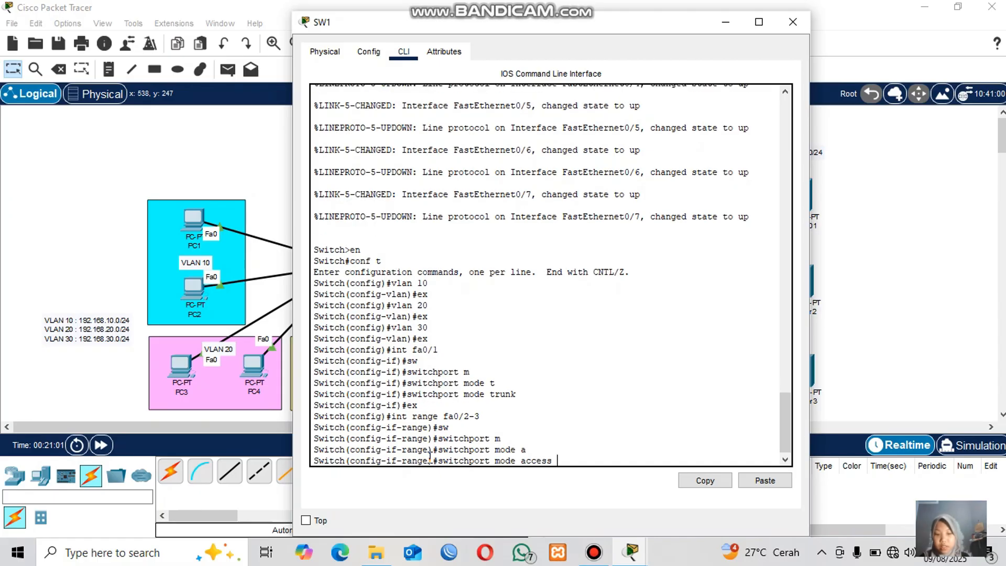
key(Return)
text(sw)
key(Tab)
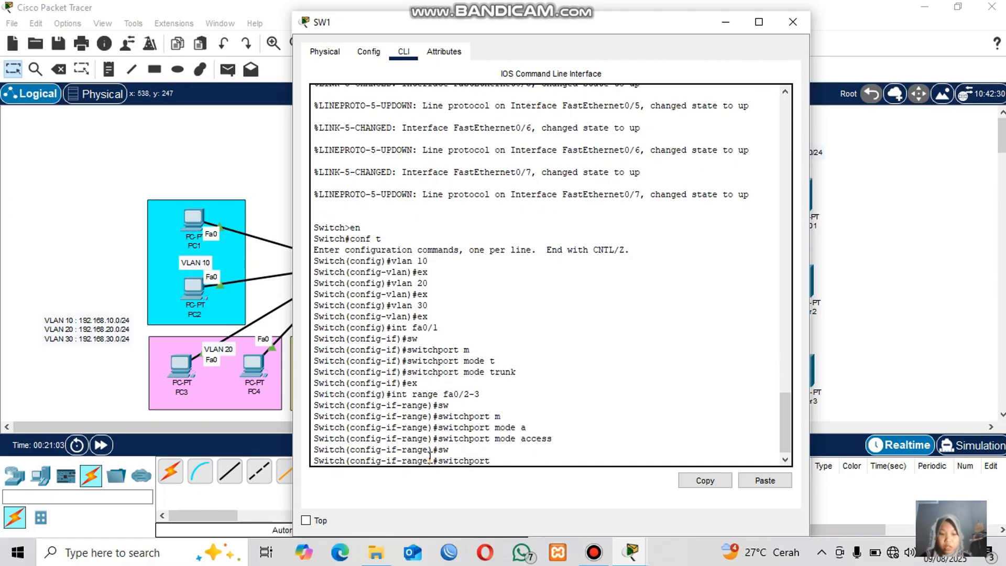
text(ac)
key(Tab)
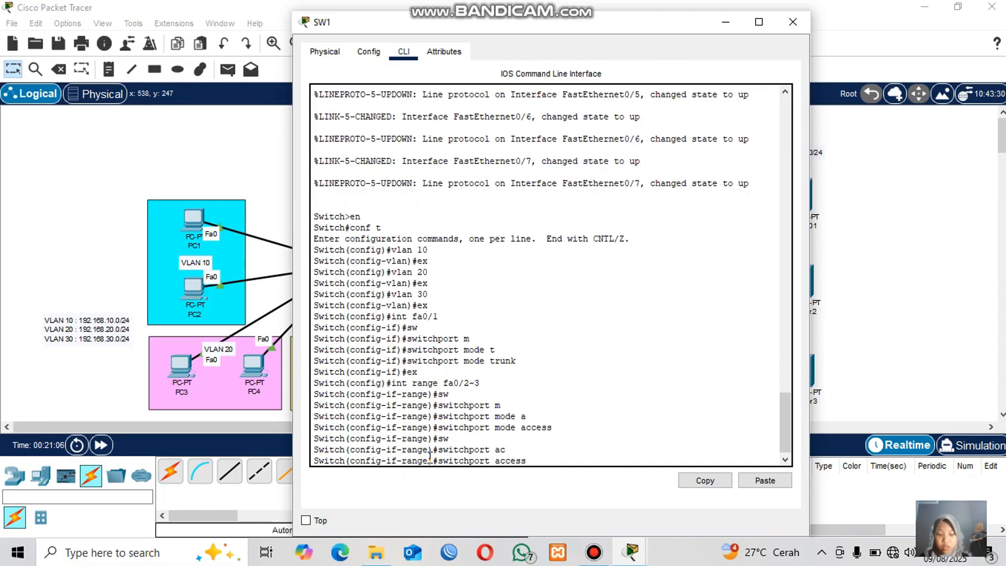
text(vlan 10)
key(Return)
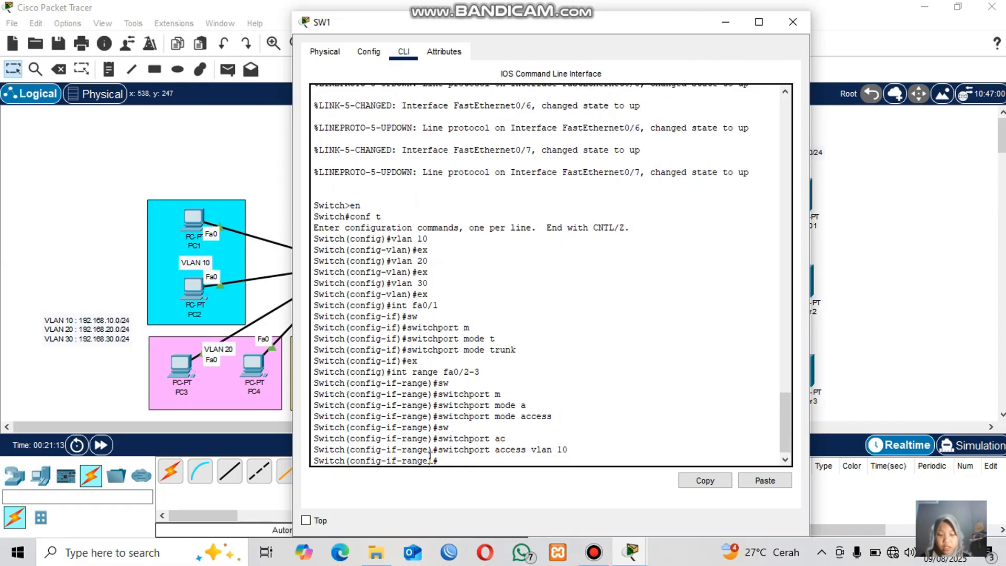
text(ex)
key(Return)
Set SW1 ports Fa0/4-5 as access ports in VLAN 20 and exit the interface range.
text(int r)
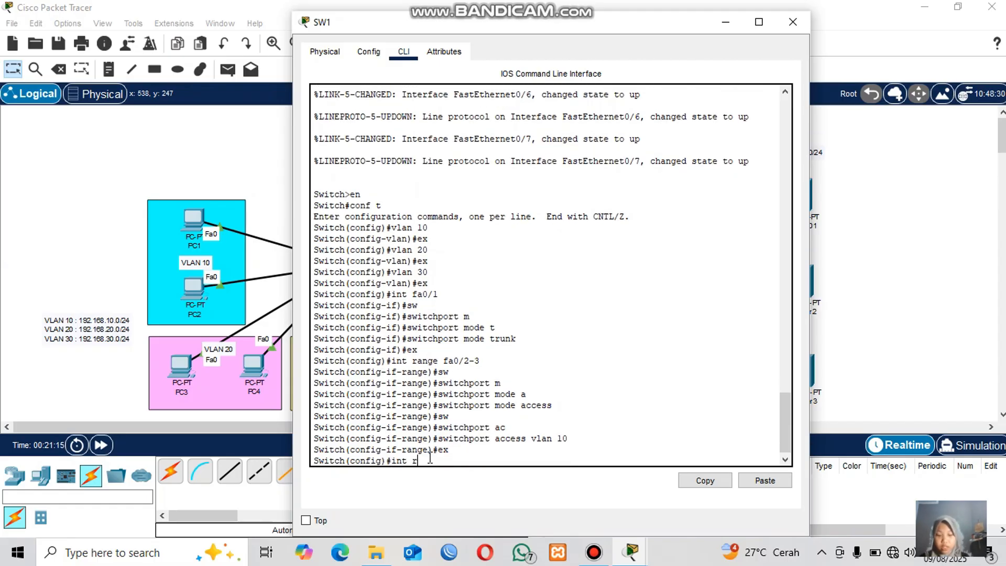
text(ange fa0)
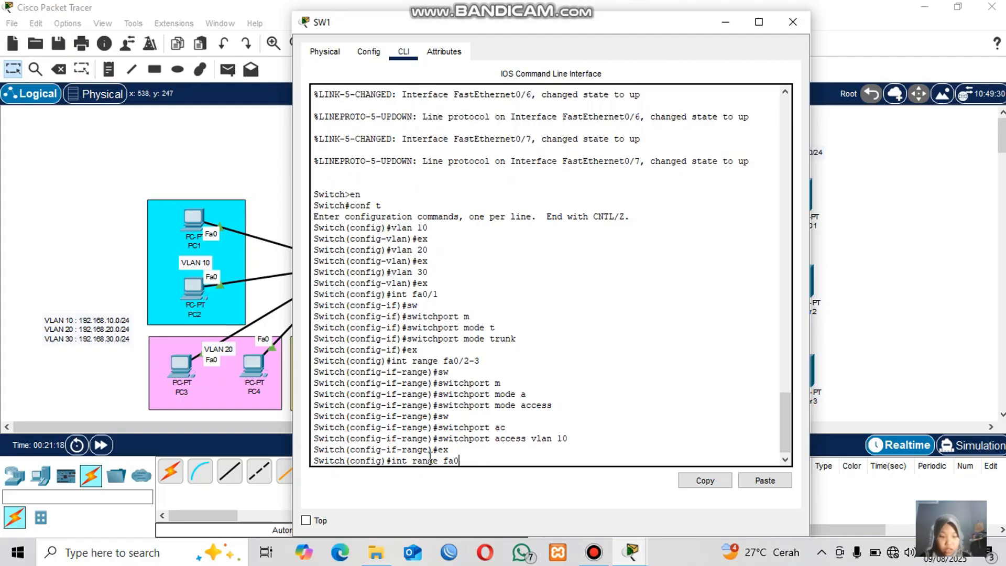
text(/4-5)
key(Return)
text(sw)
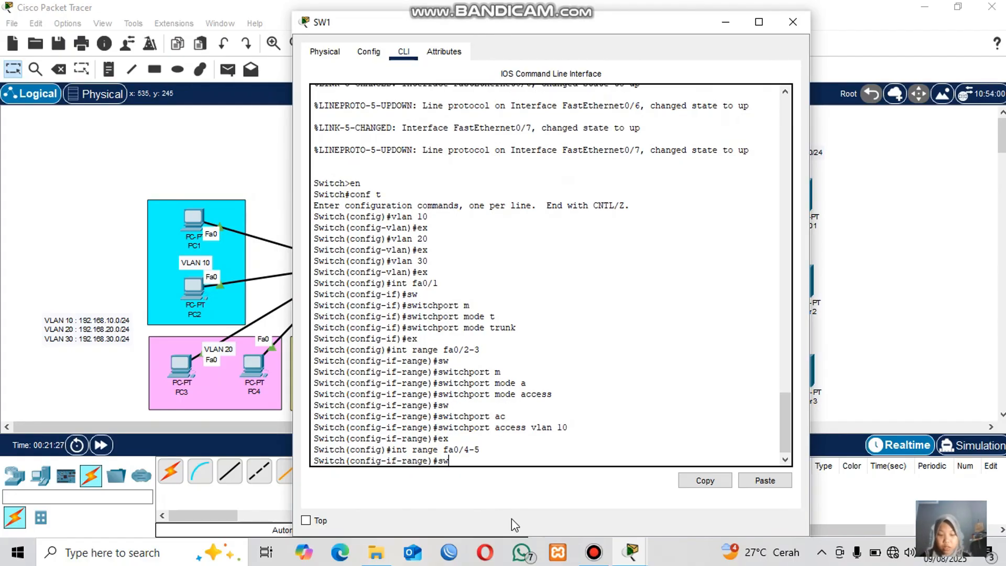
key(Tab)
text(m)
key(Tab)
text(a)
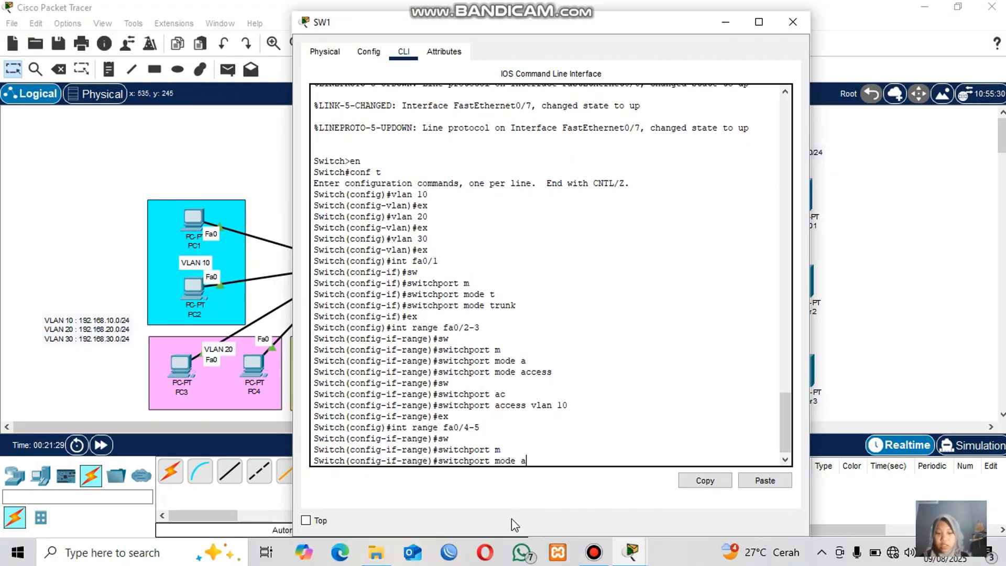
key(Tab)
key(Return)
text(sw)
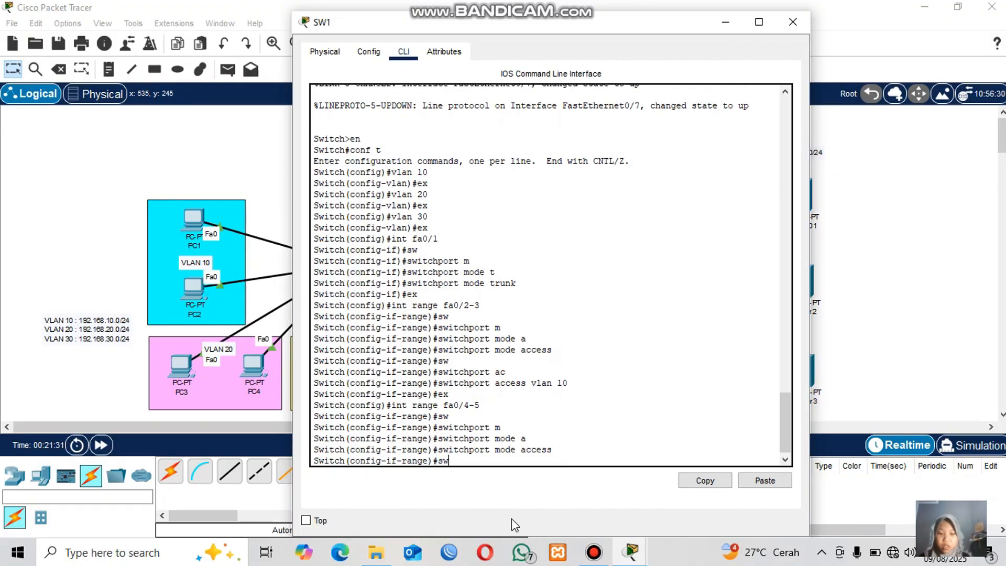
key(Tab)
text(ac)
key(Tab)
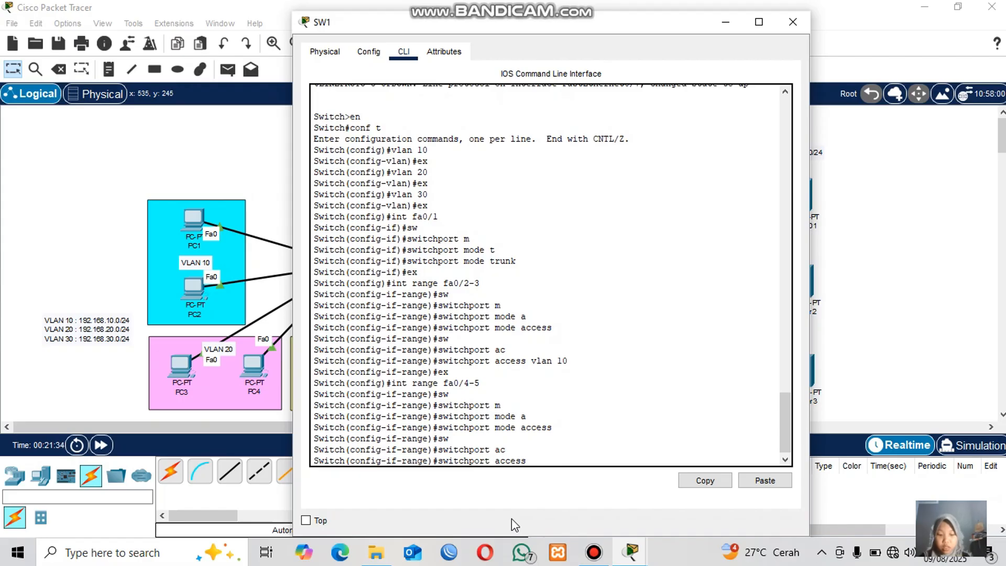
text(vlan 20)
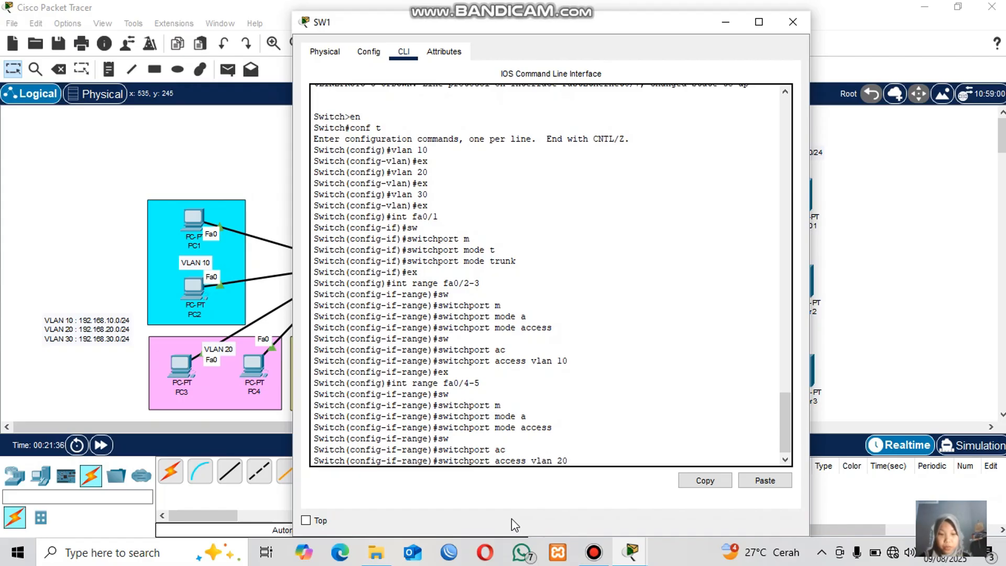
key(Return)
text(ex)
key(Return)
Set SW1 ports Fa0/6-7 as access ports in VLAN 30 and exit the interface range.
text(itch(config)#i)
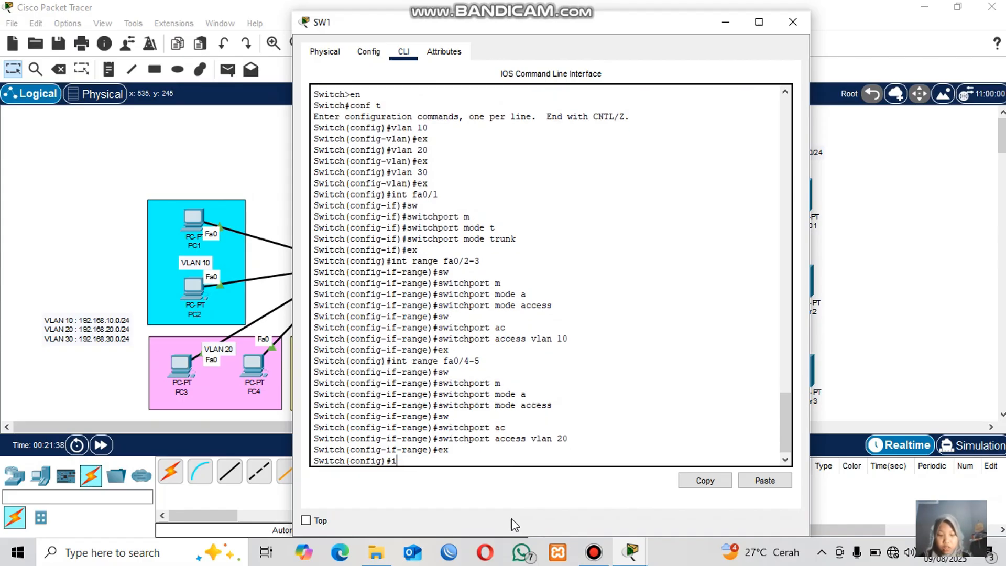
text(nt range fa)
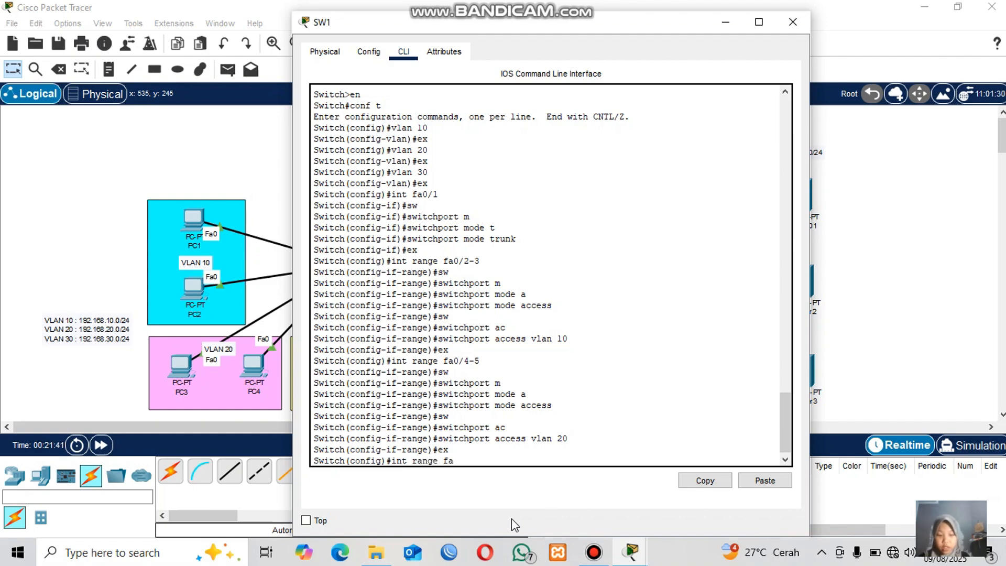
text(0/6-)
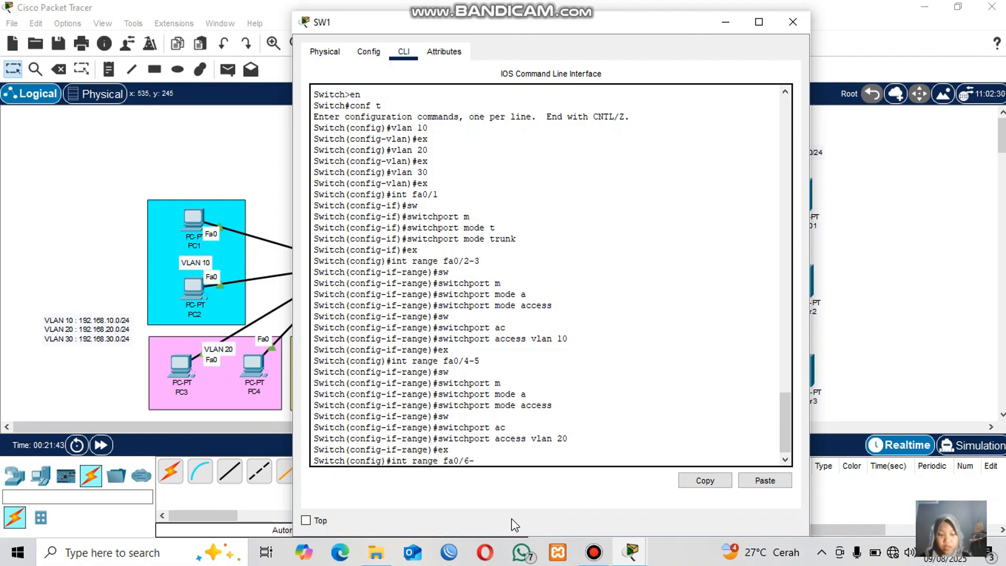
text(7)
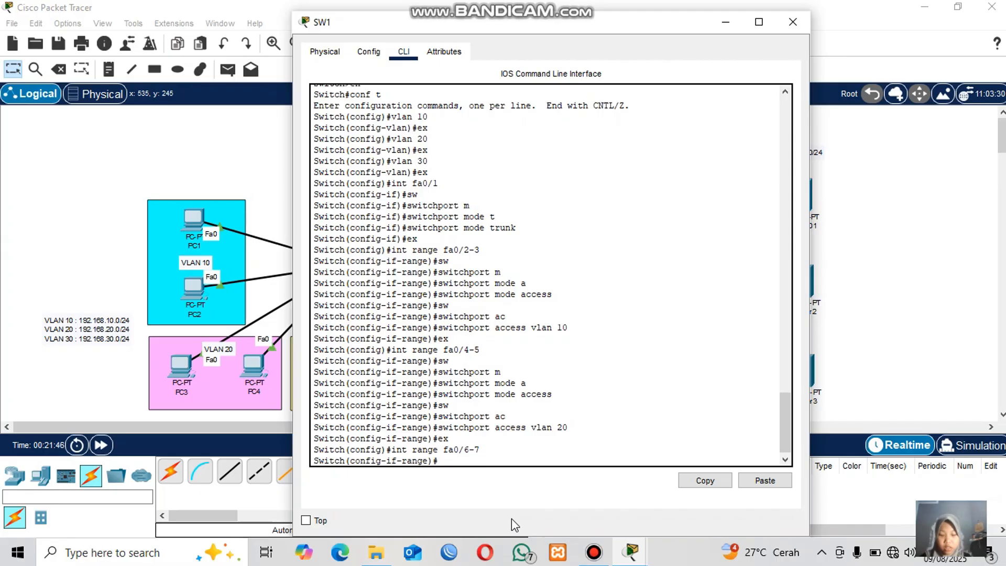
text(sw)
key(Tab)
text(m)
key(Tab)
text(a)
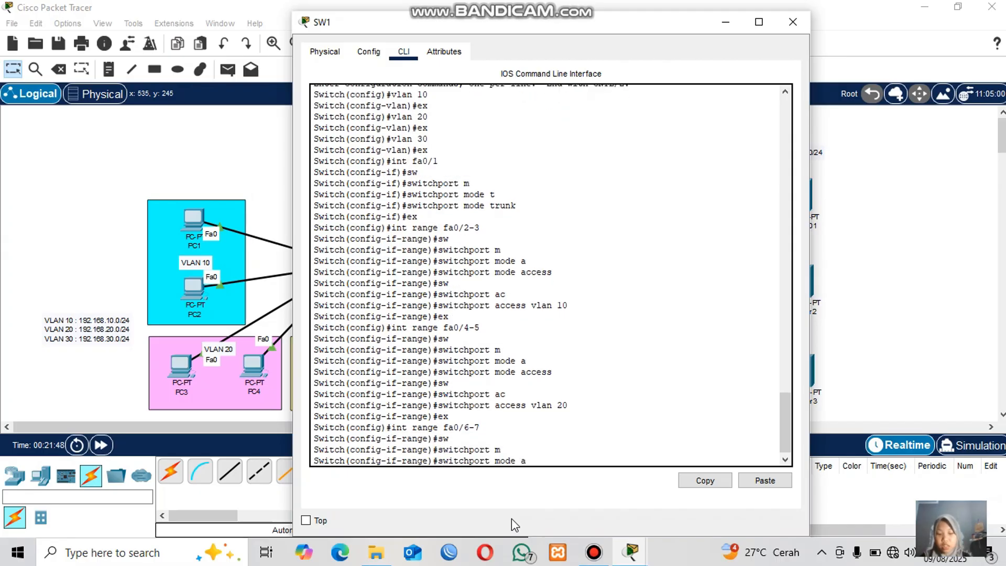
key(Tab)
key(Return)
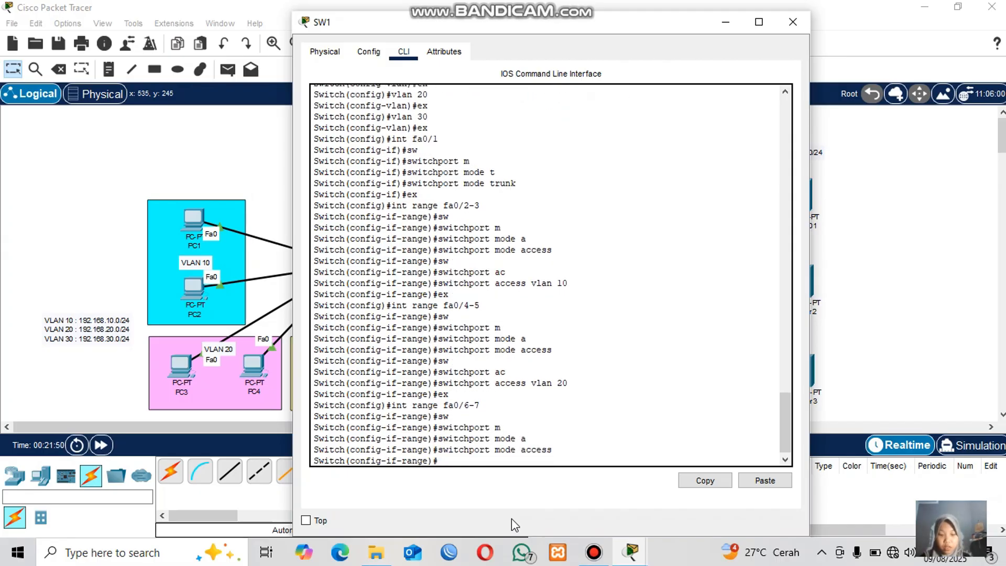
text(sw)
key(Tab)
text(ac)
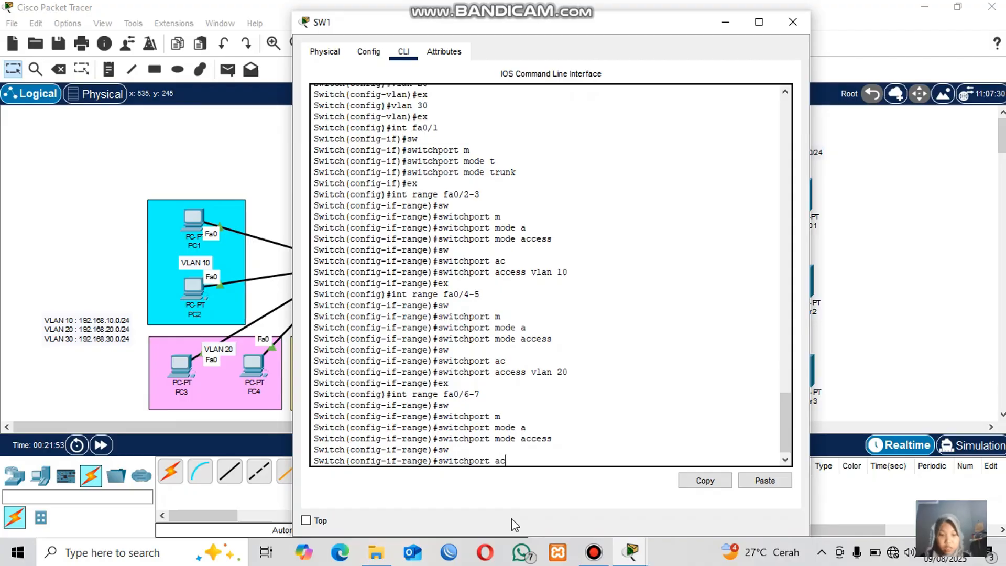
key(Tab)
text(vlan 30)
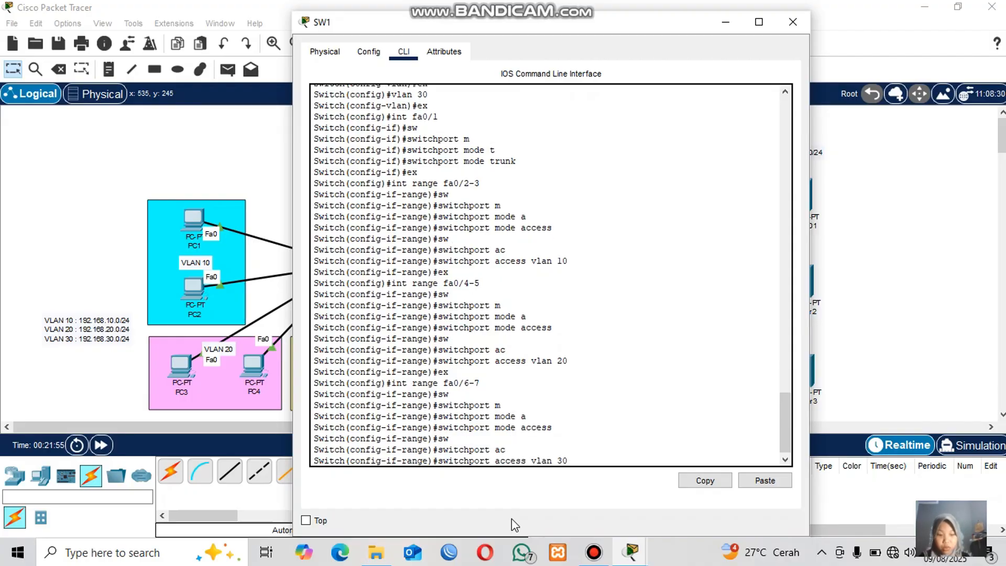
key(Return)
text(ex)
key(Return)
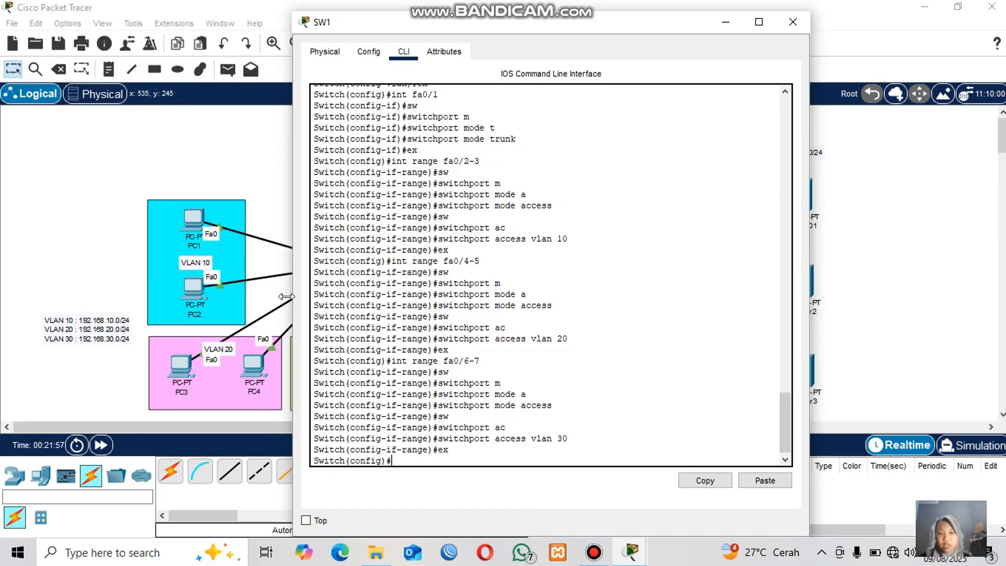
Close SW1's window and fast-forward the simulation time.
click(226, 170)
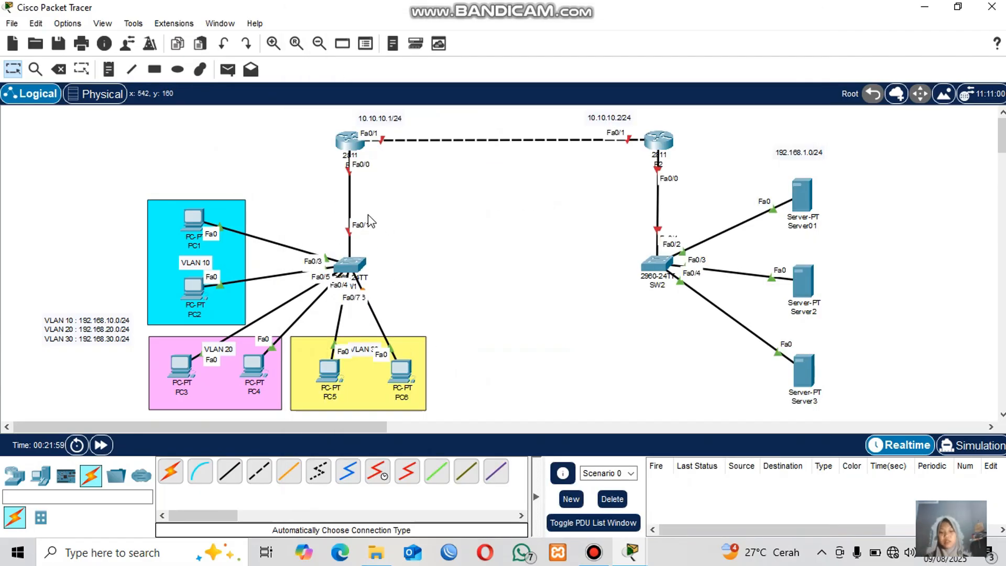
click(111, 445)
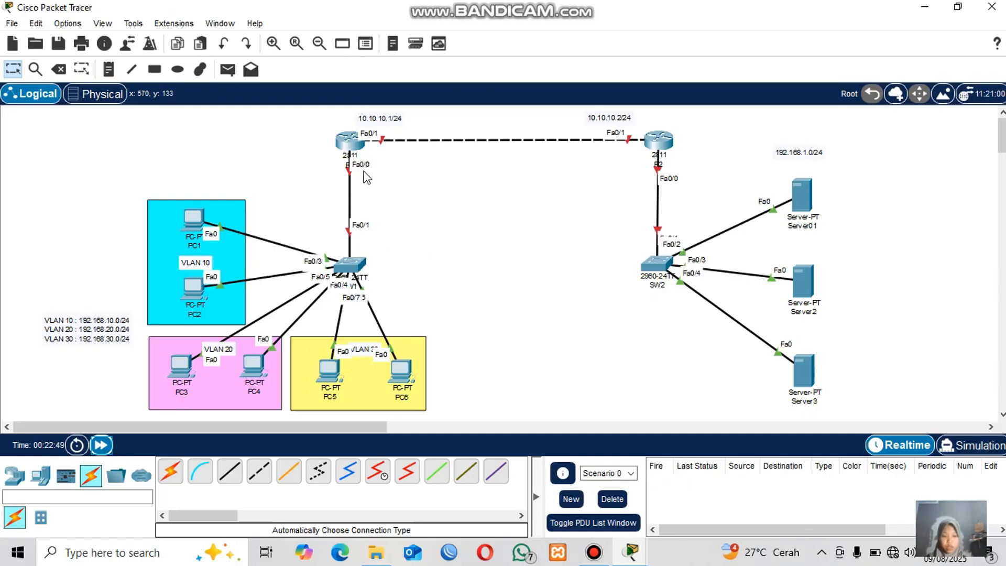
Open router R1's physical view, zoom in on the chassis and power the router off.
click(349, 145)
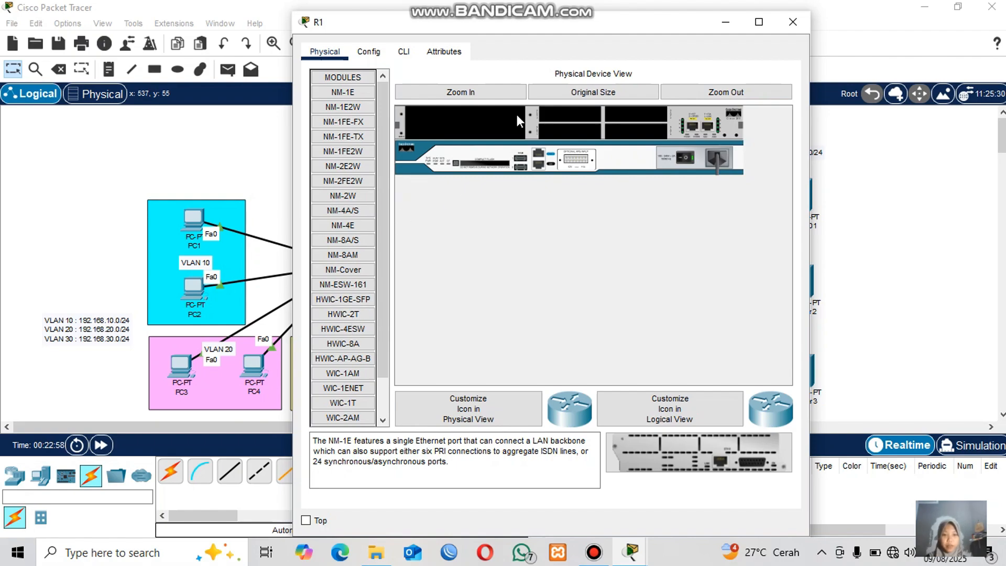
click(495, 94)
scroll(555, 291, right, 5)
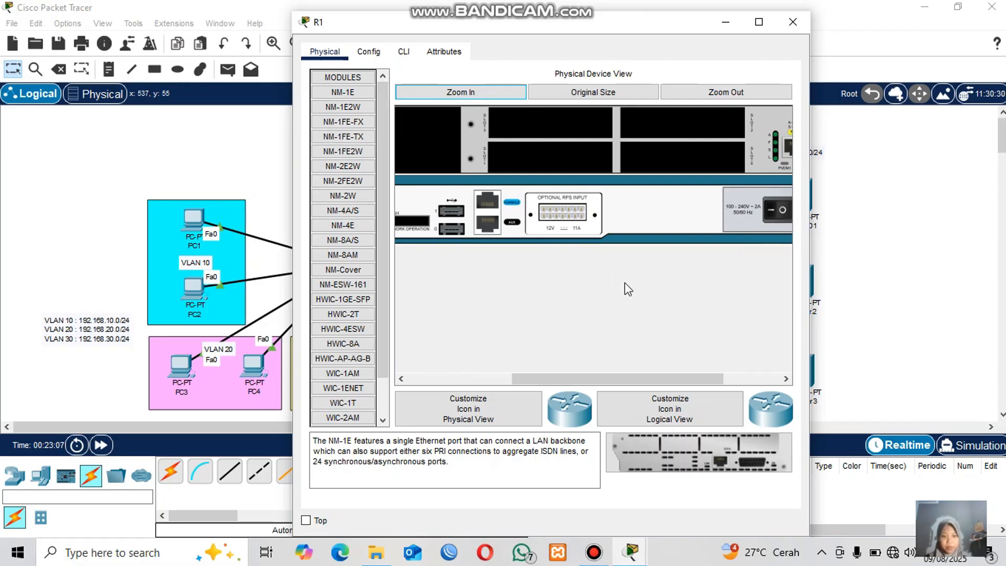
scroll(625, 282, right, 3)
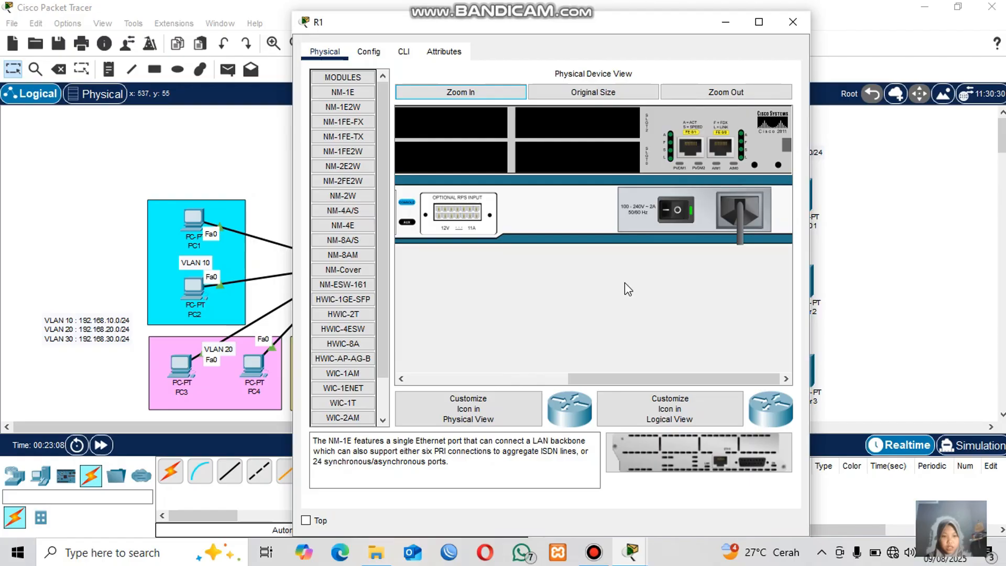
click(674, 210)
Install an NM-1FE-TX module in R1's empty slot, power the router back on and zoom out.
scroll(517, 332, left, 3)
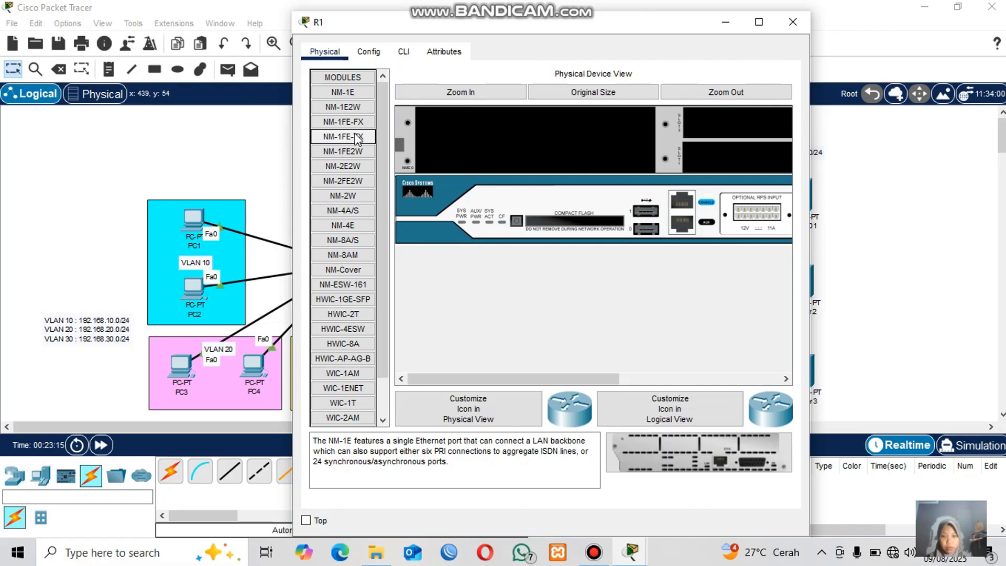
drag(357, 139, 555, 133)
scroll(733, 281, right, 5)
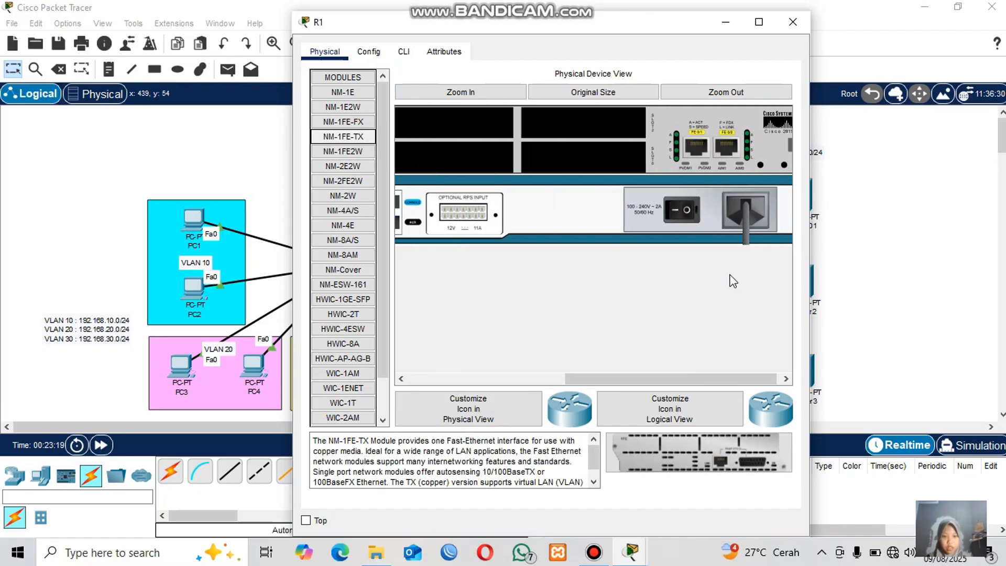
click(686, 209)
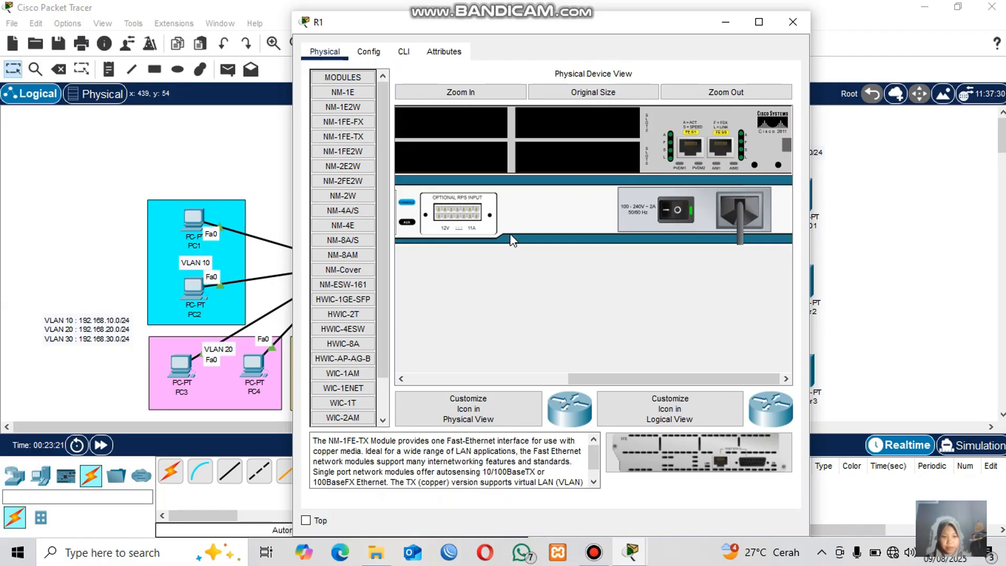
click(724, 91)
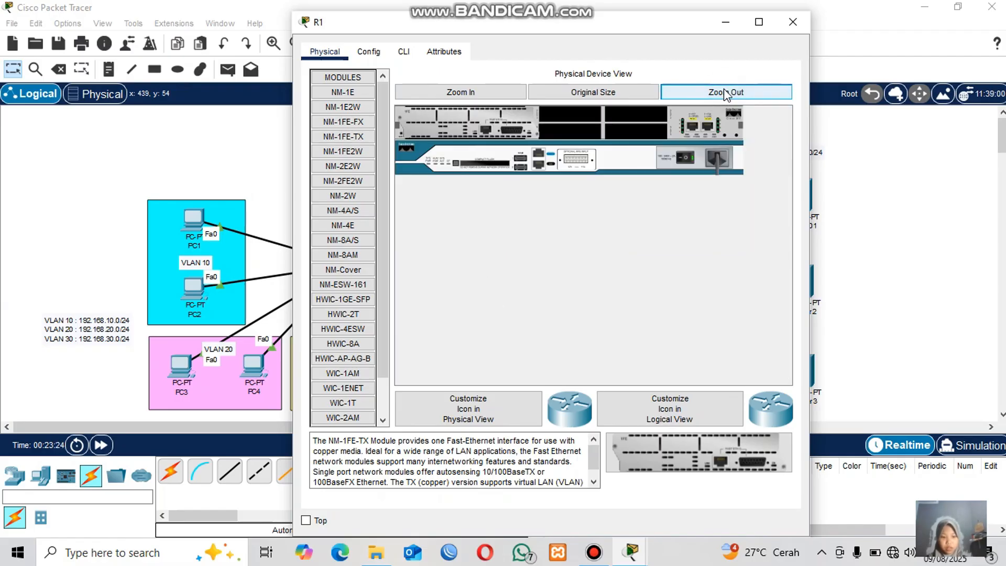
View R1's command line, close its window and fast-forward the simulation time.
click(399, 56)
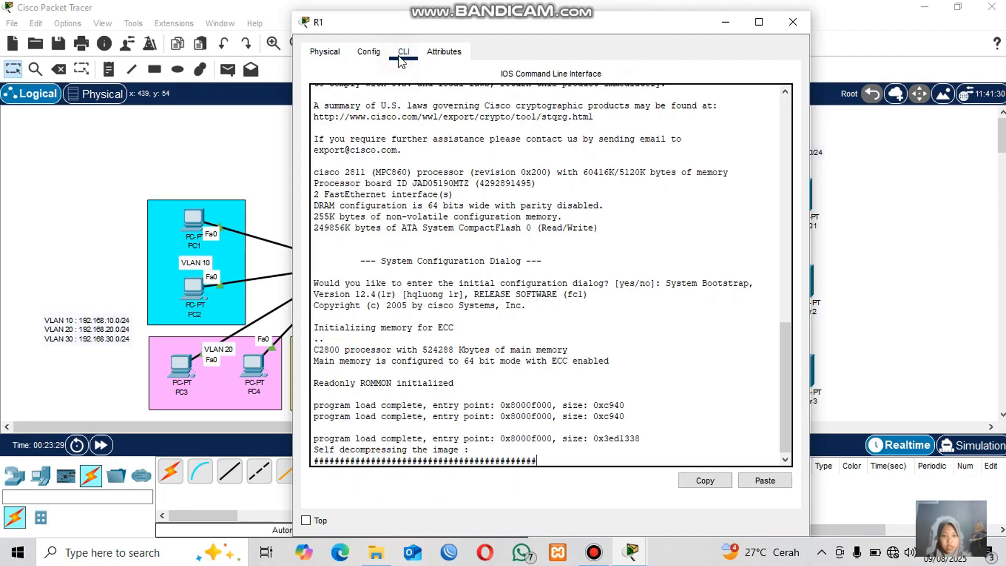
click(876, 265)
click(101, 445)
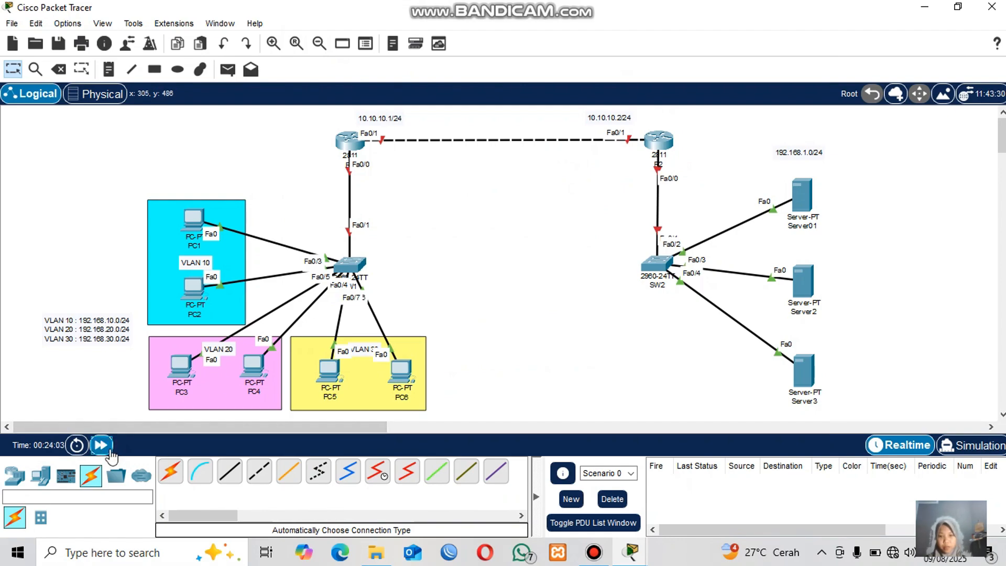
Open router R1's command line and decline the initial configuration dialog.
click(349, 141)
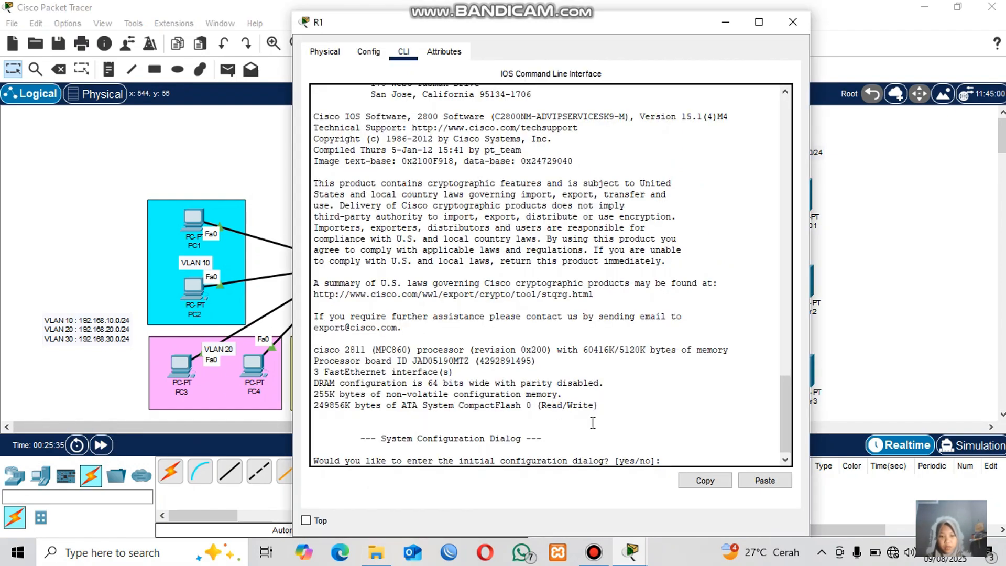
text(no)
key(Return)
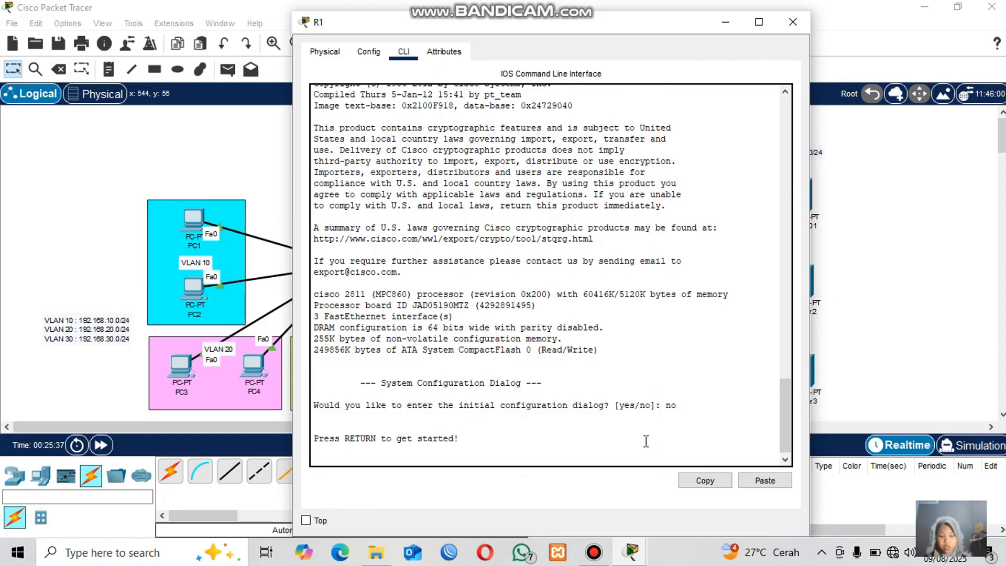
Enter privileged EXEC mode and then global configuration mode on R1.
key(Return)
text(en)
key(Return)
text(con)
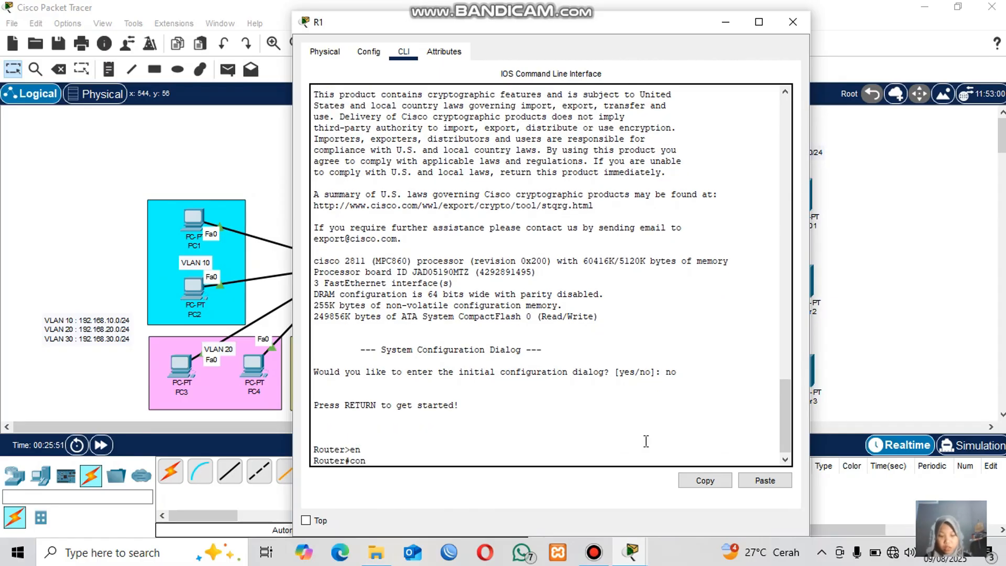
text(f t)
key(Return)
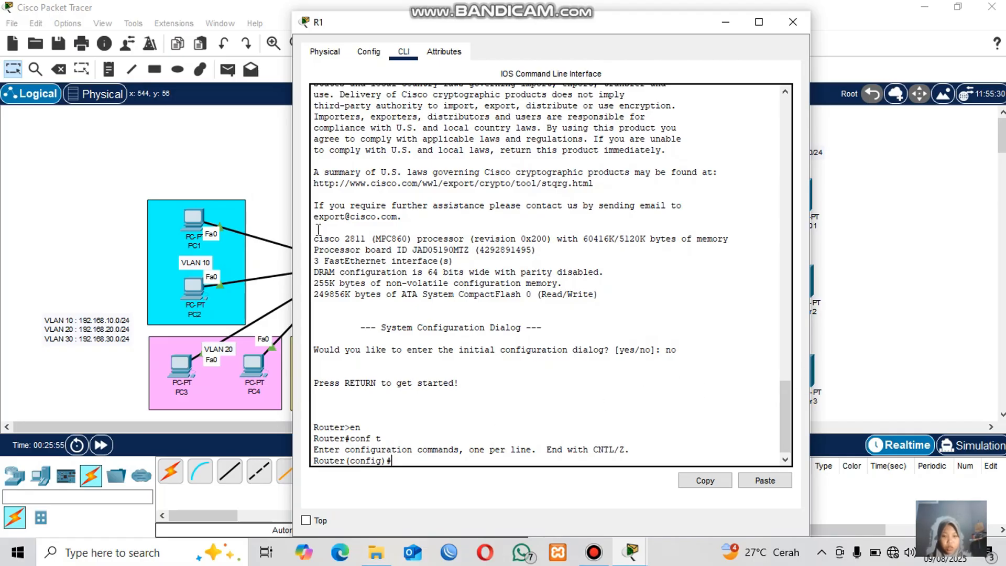
Select the interface range fa0/0-1 on R1, enable both interfaces with no shutdown, and exit.
click(243, 156)
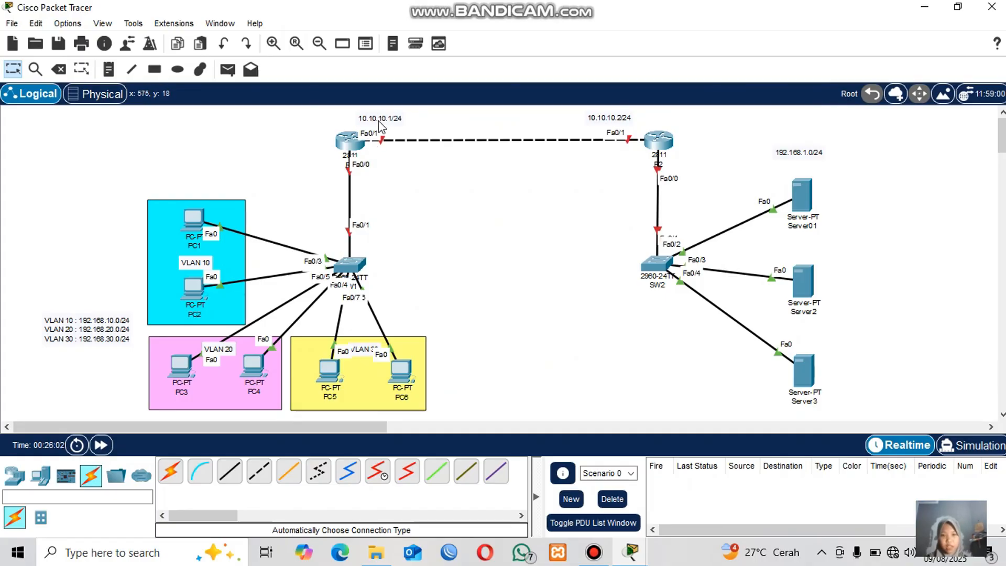
mouse_move(347, 148)
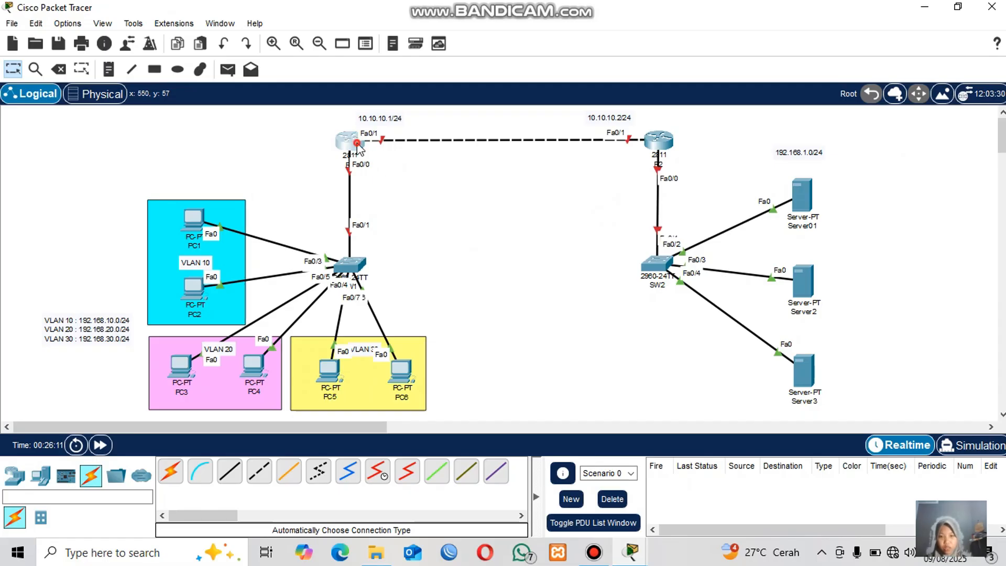
click(358, 148)
text(int ra)
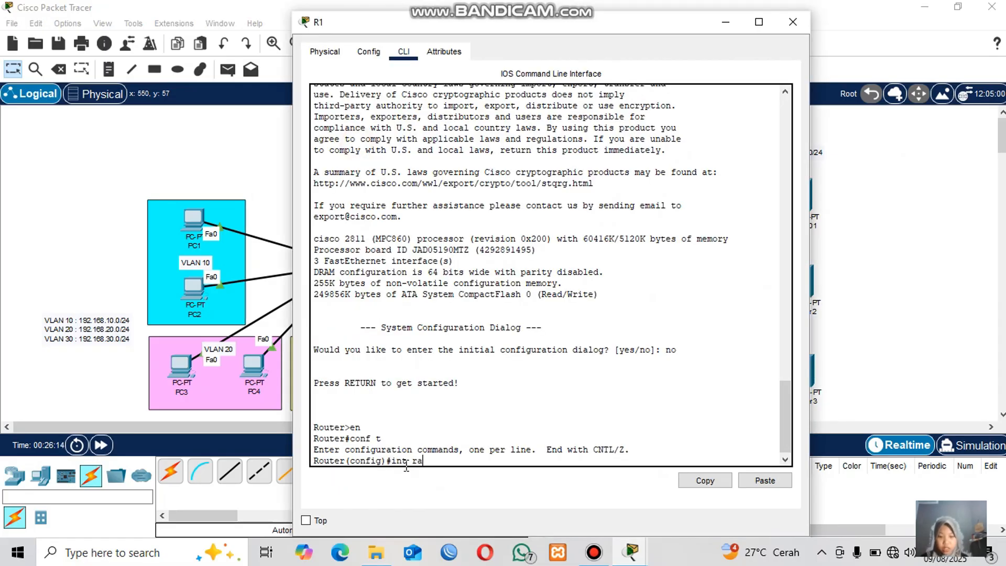
text(nfe)
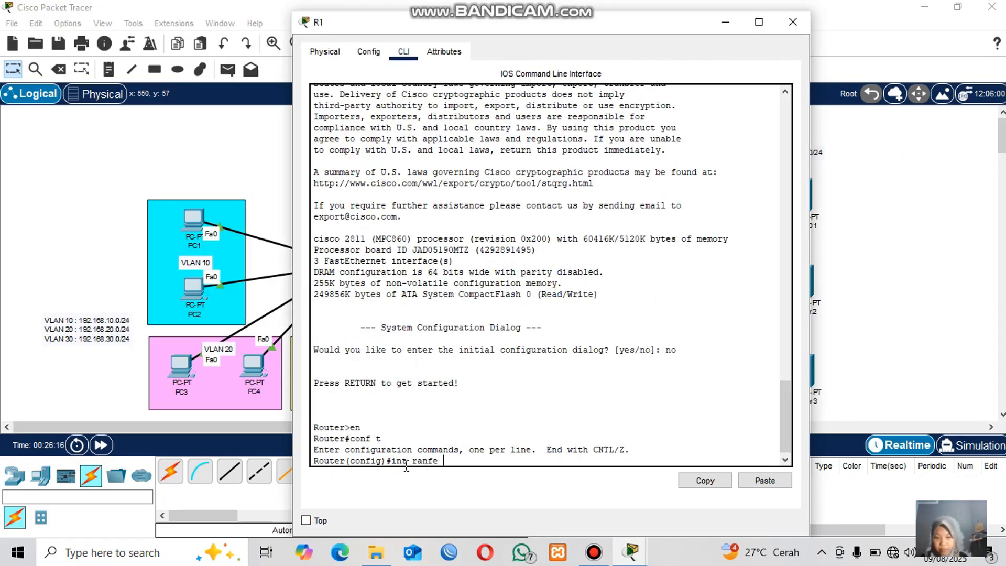
key(BackSpace)
key(BackSpace)
key(BackSpace)
text(ge fa0/0-1)
key(Return)
text(no sh)
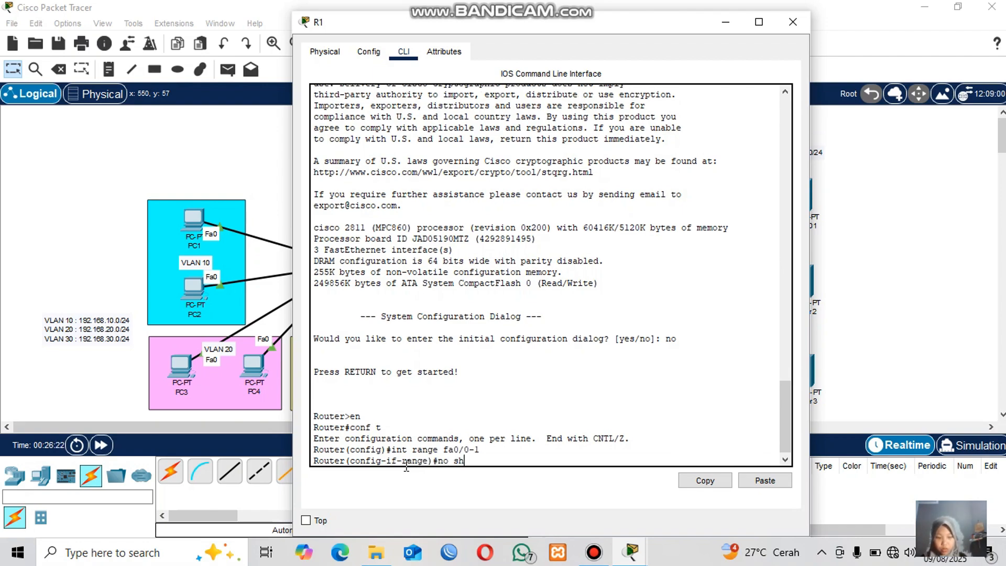
key(Return)
click(864, 242)
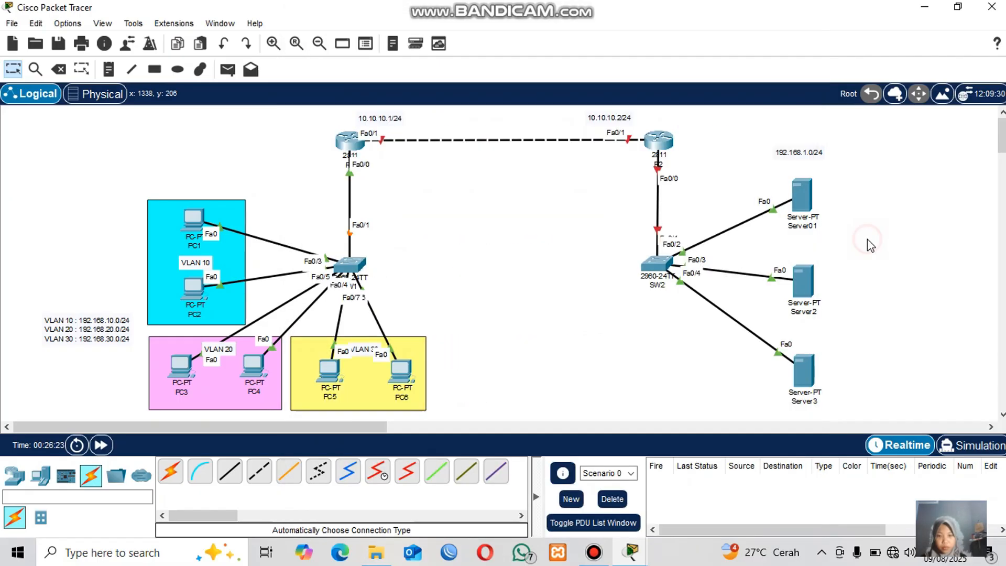
click(343, 149)
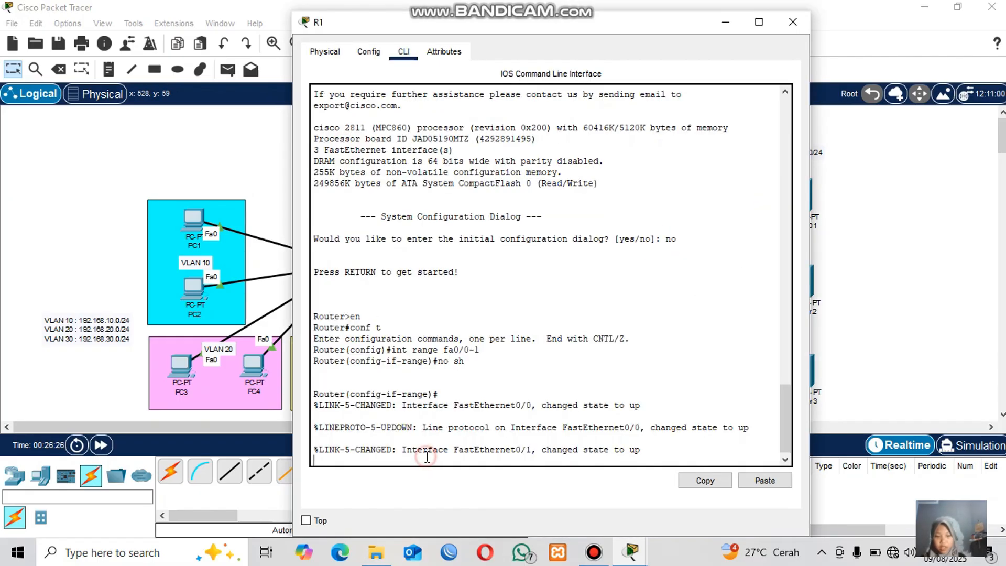
text(ex)
key(Return)
Assign IP address 10.10.10.1 with mask 255.255.255.0 to interface fa0/1 and exit.
text(int )
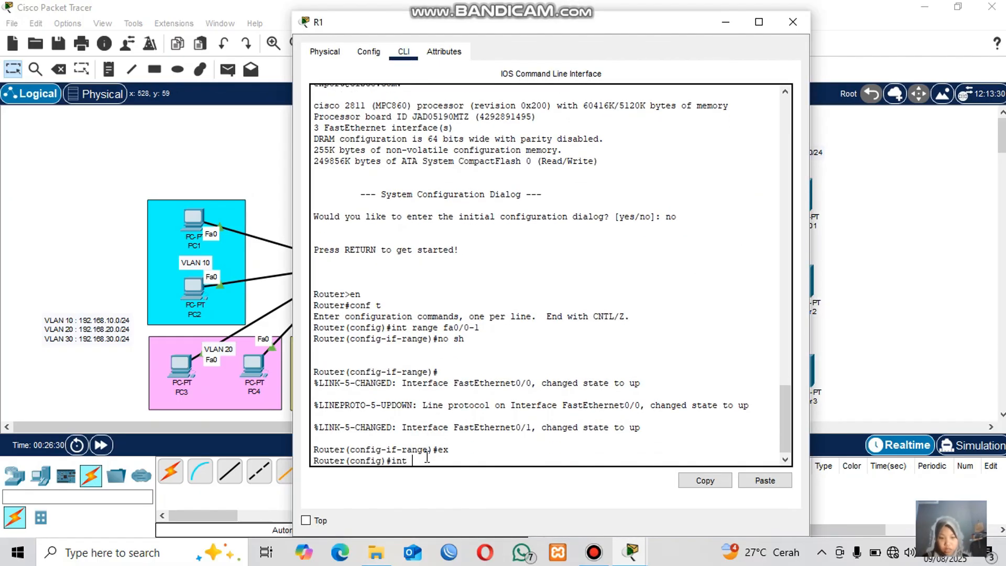
text(fa0/1)
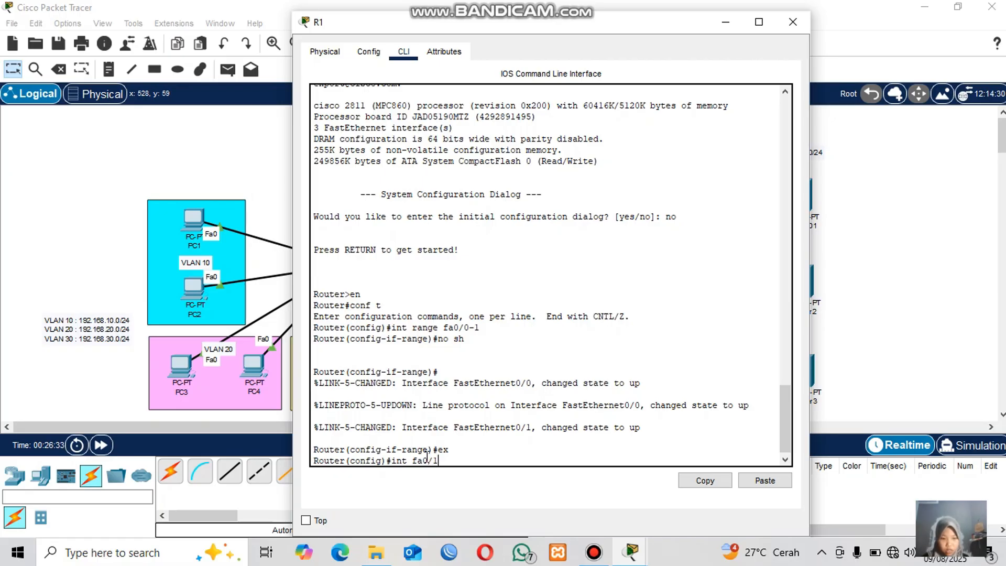
key(Return)
text(ip add 1)
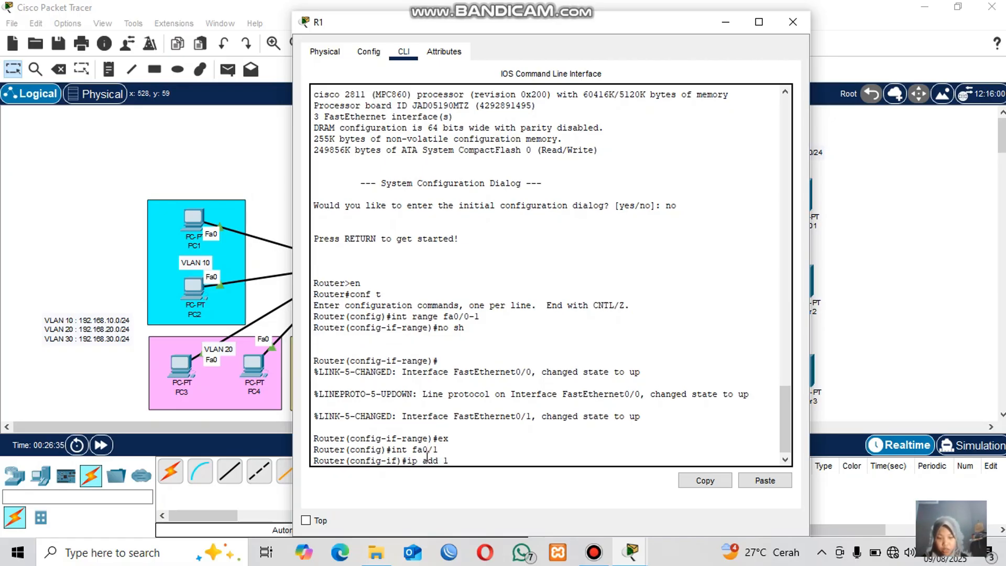
text(0.10.10.)
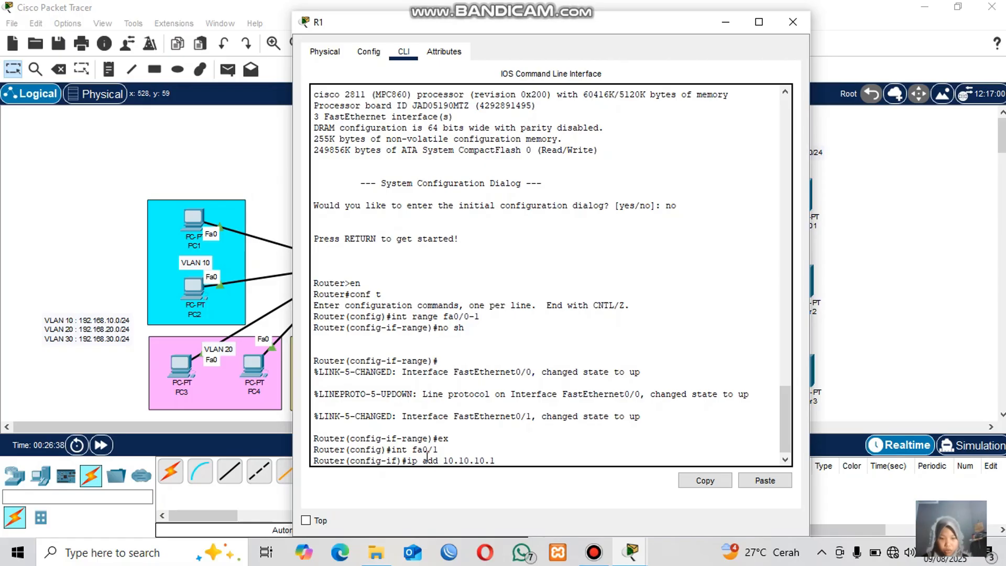
text(1 255.255.255.0)
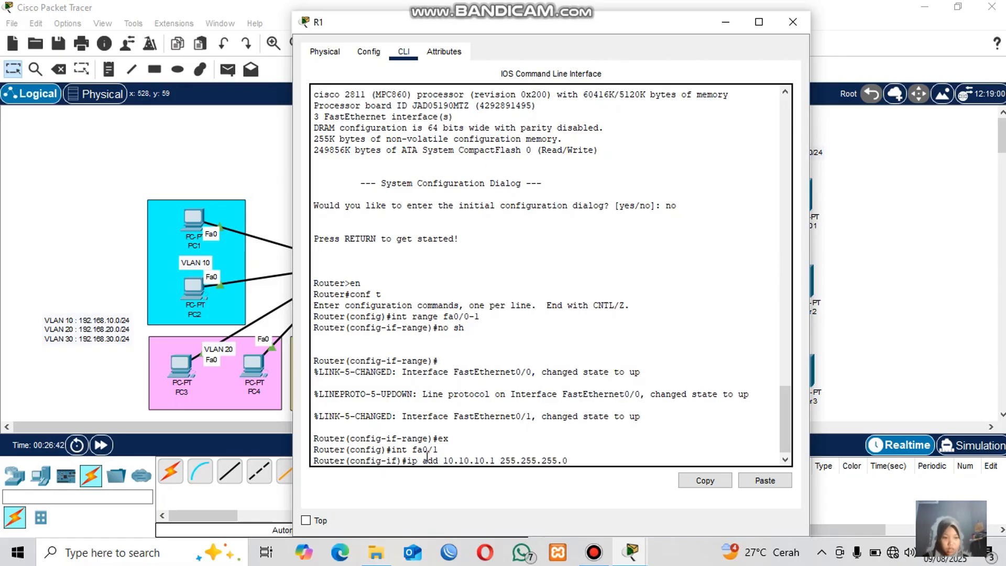
key(Return)
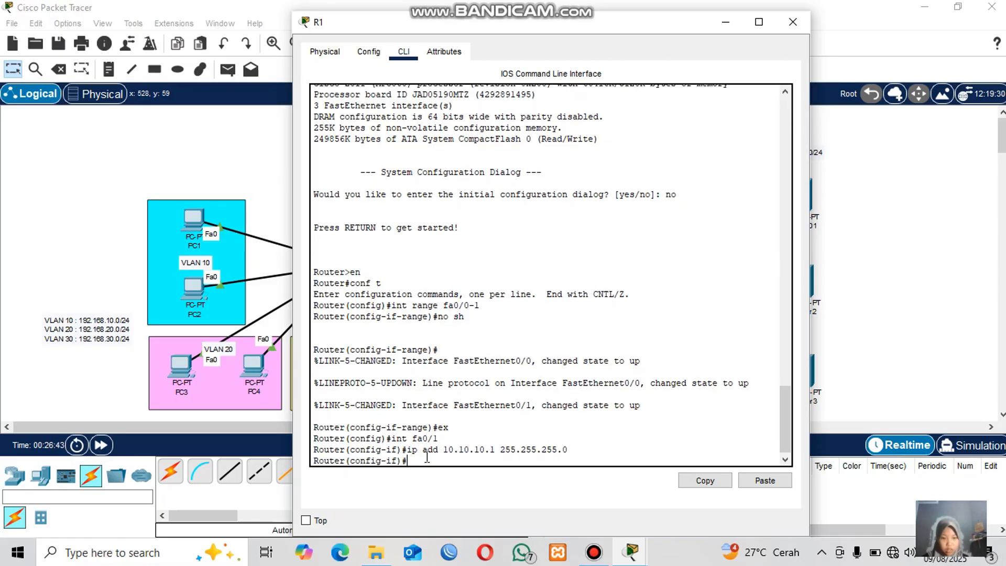
click(218, 298)
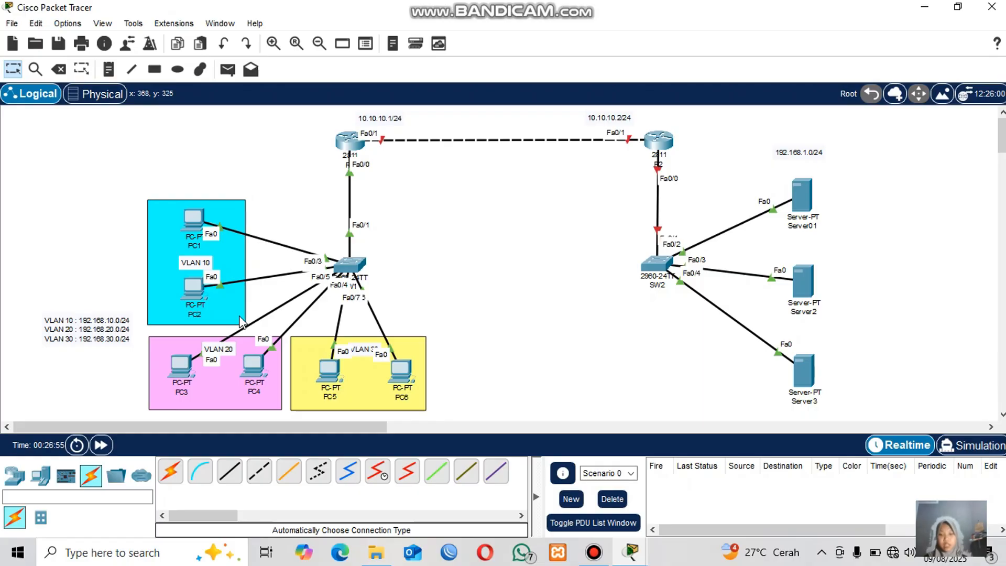
click(346, 141)
text(ex)
key(Return)
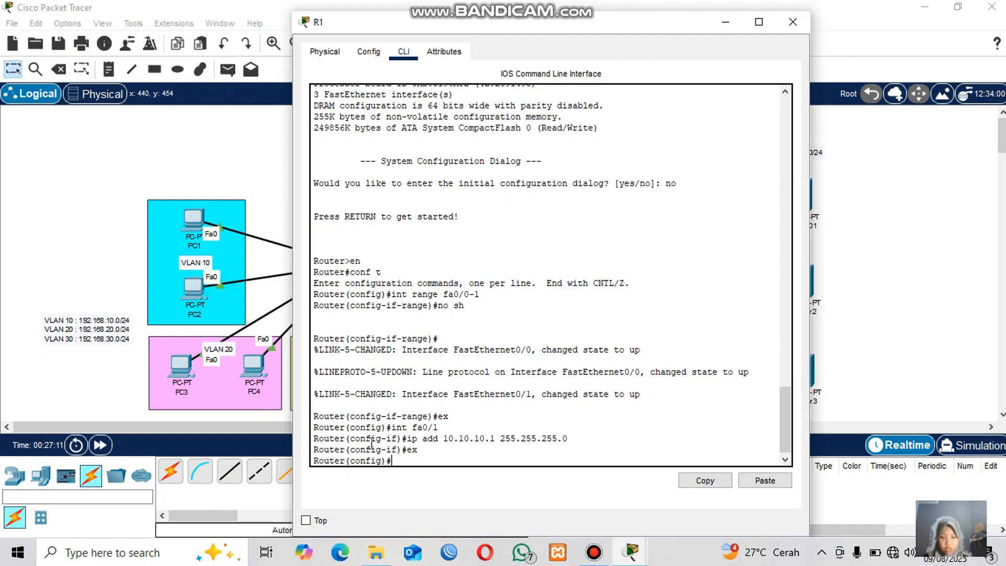
Create subinterface fa0/0.10 and set its encapsulation to dot1Q for VLAN 10.
text(int fa0/0)
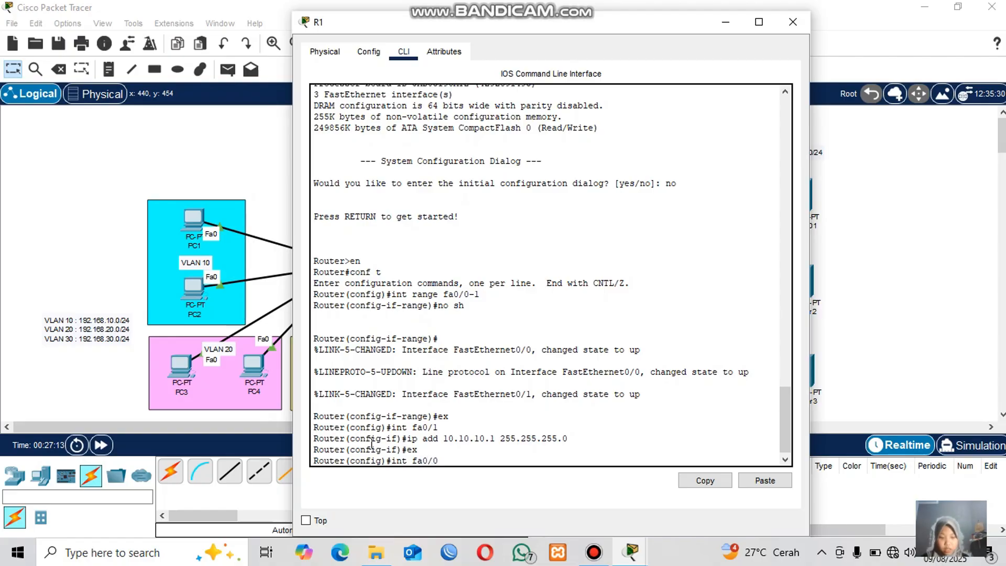
text(.10)
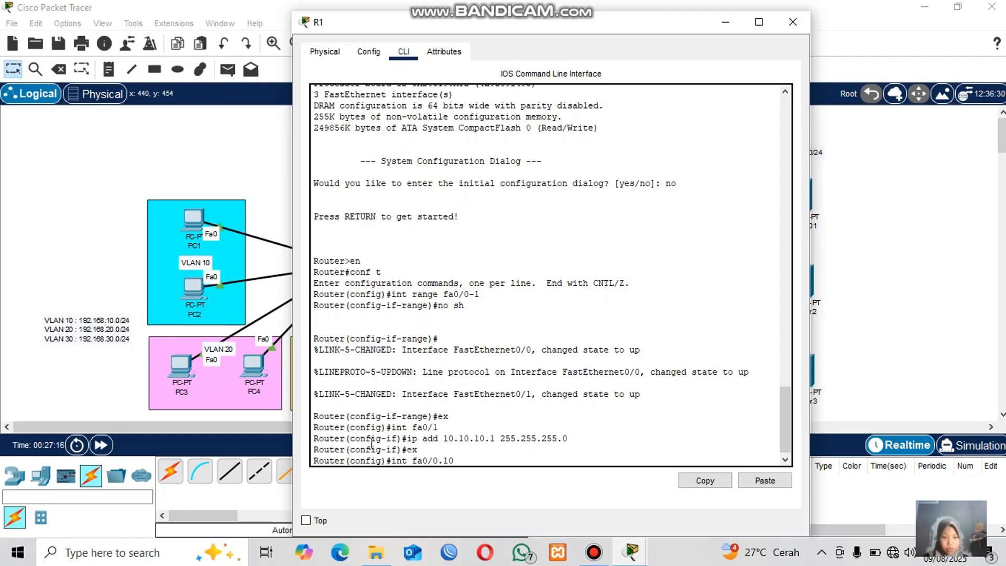
key(Return)
text(er(config-subif)#e)
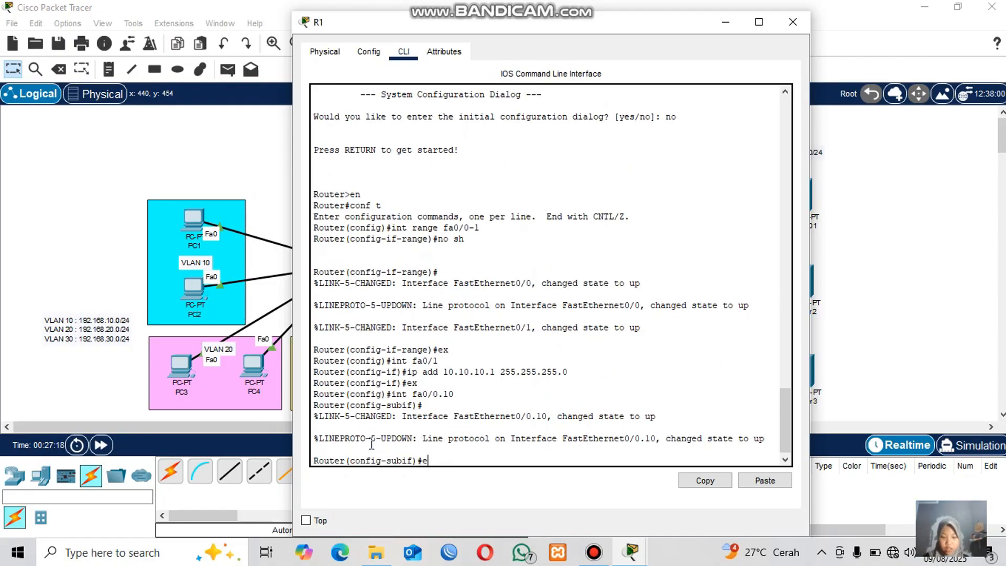
text(nc)
key(Tab)
text(dot1)
key(Tab)
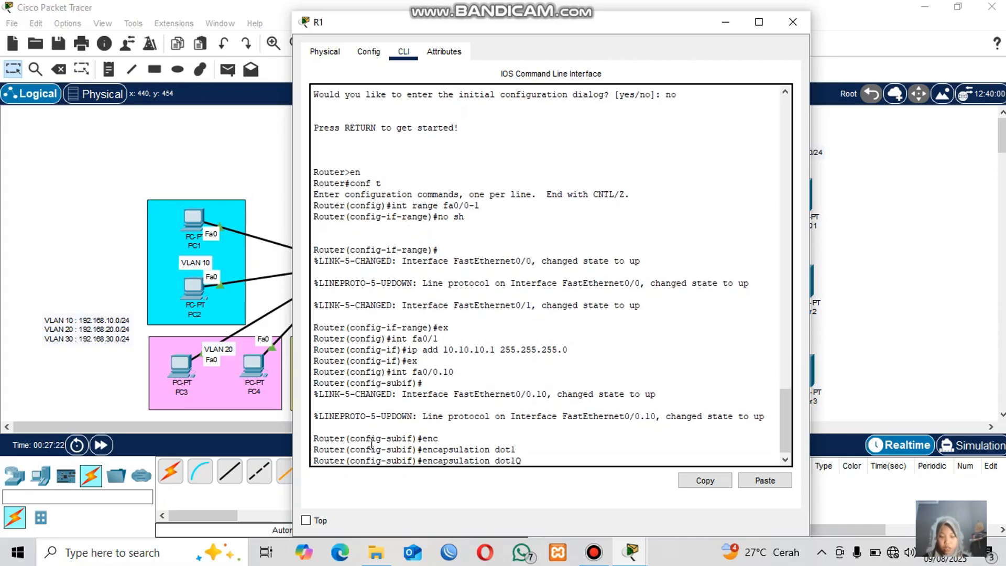
text(q)
key(BackSpace)
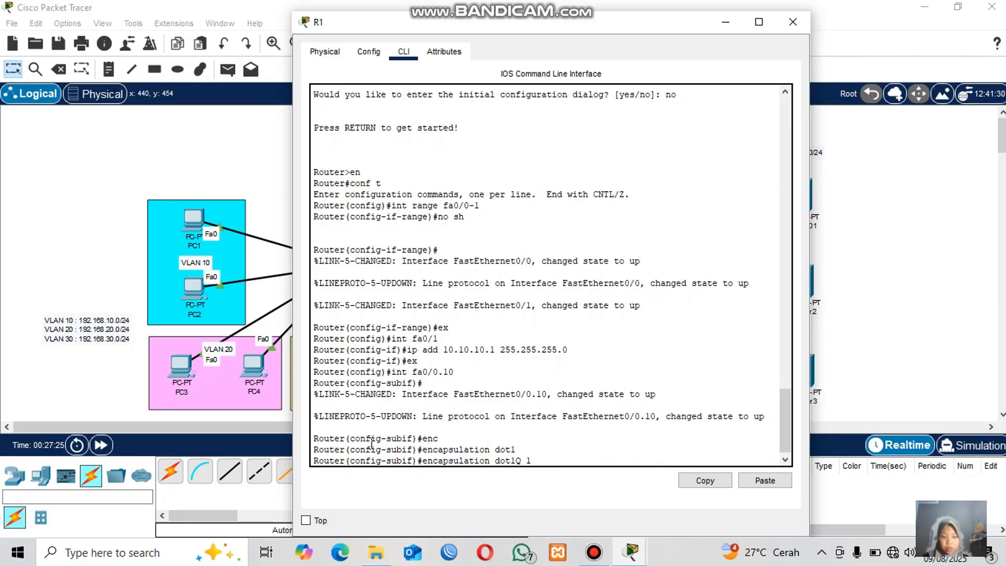
key(Return)
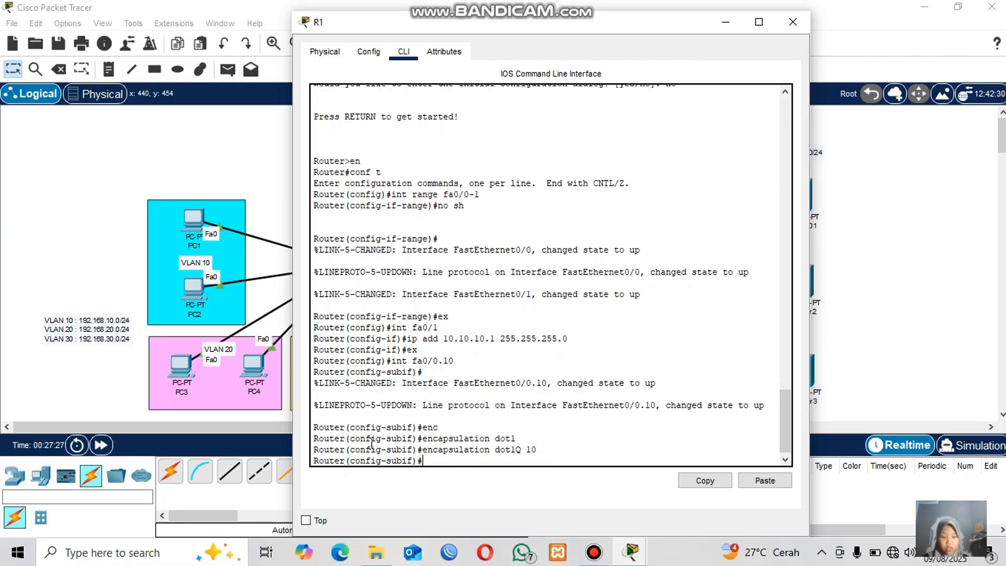
Give subinterface fa0/0.10 the IP address 192.168.10.1 with mask 255.255.255.0 and exit.
text(ip add)
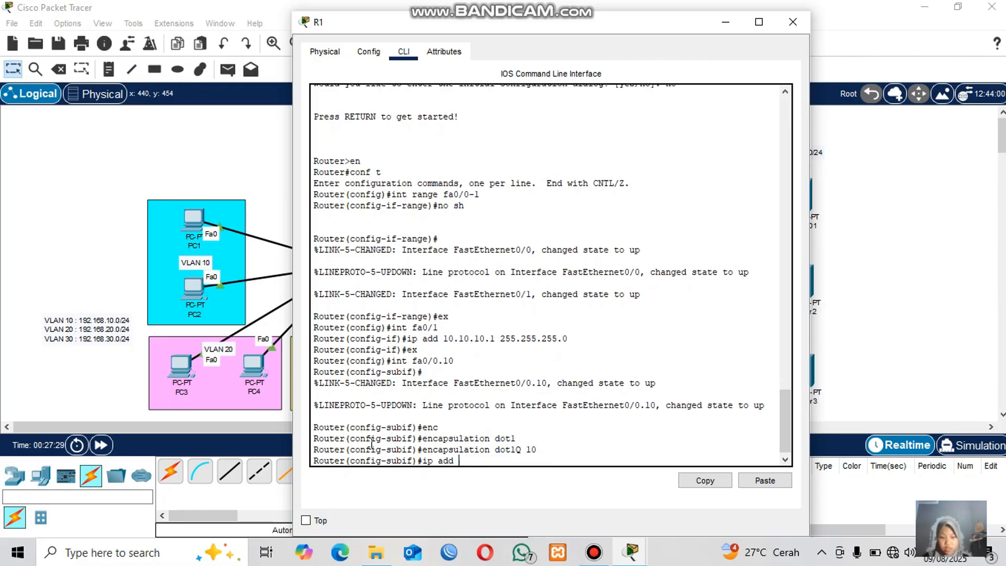
text( 192/)
text(.16)
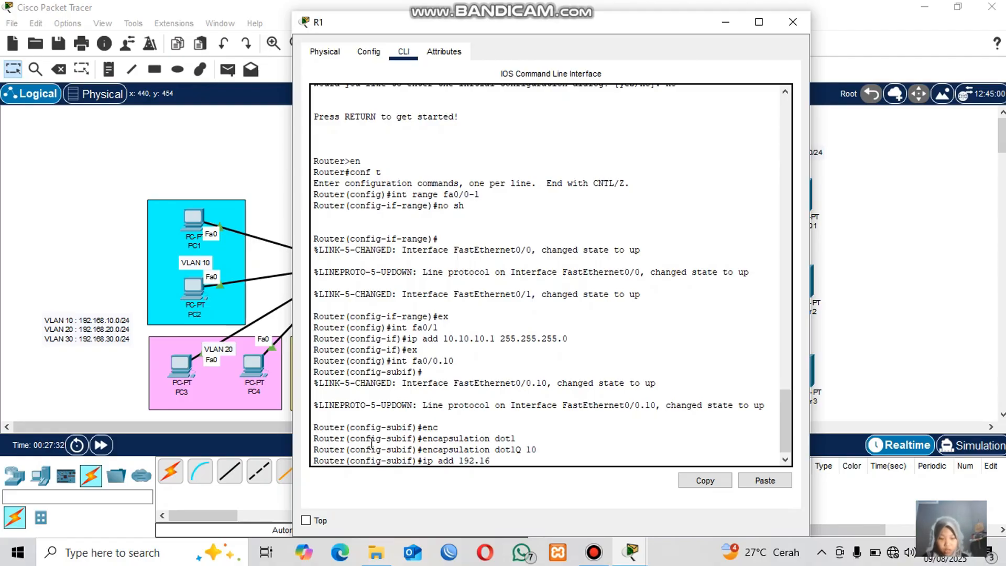
text(8.10.0)
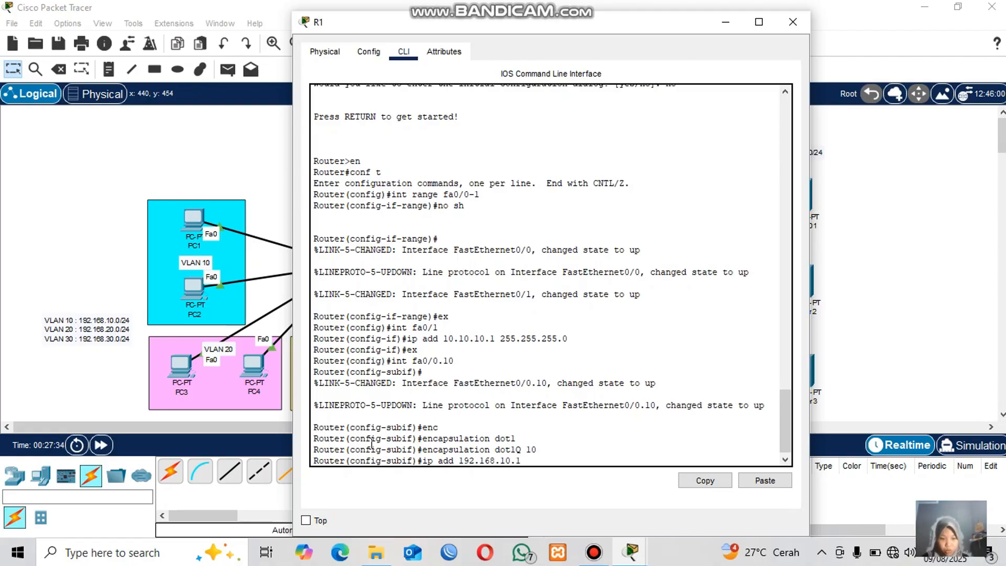
text( 255.)
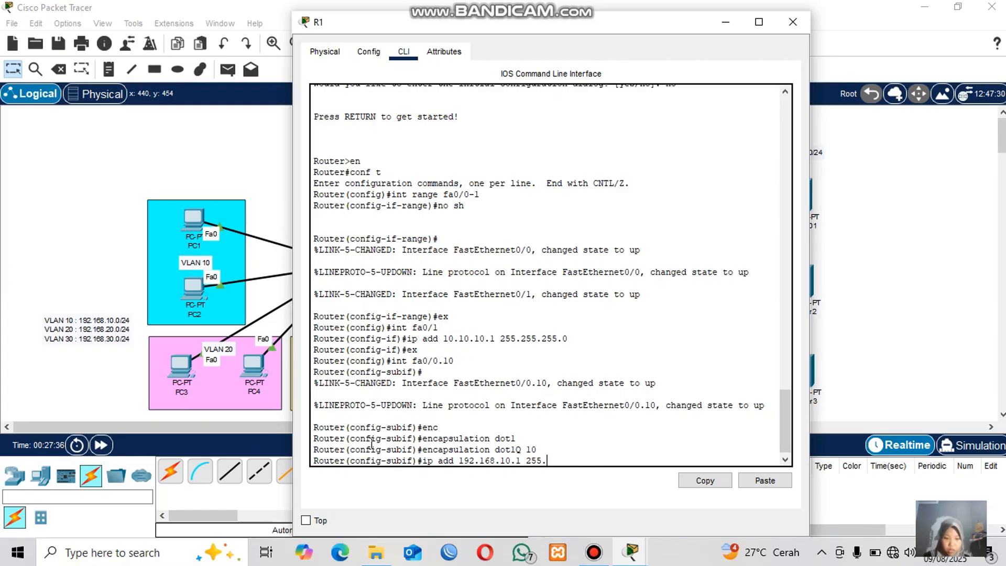
text(255.25)
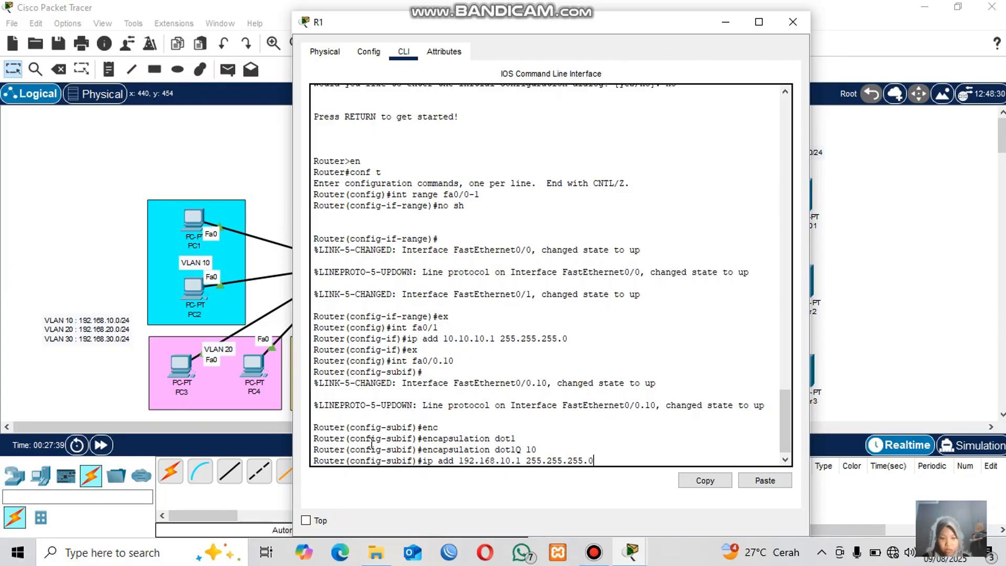
text(5.0)
key(Return)
text(ex)
key(Return)
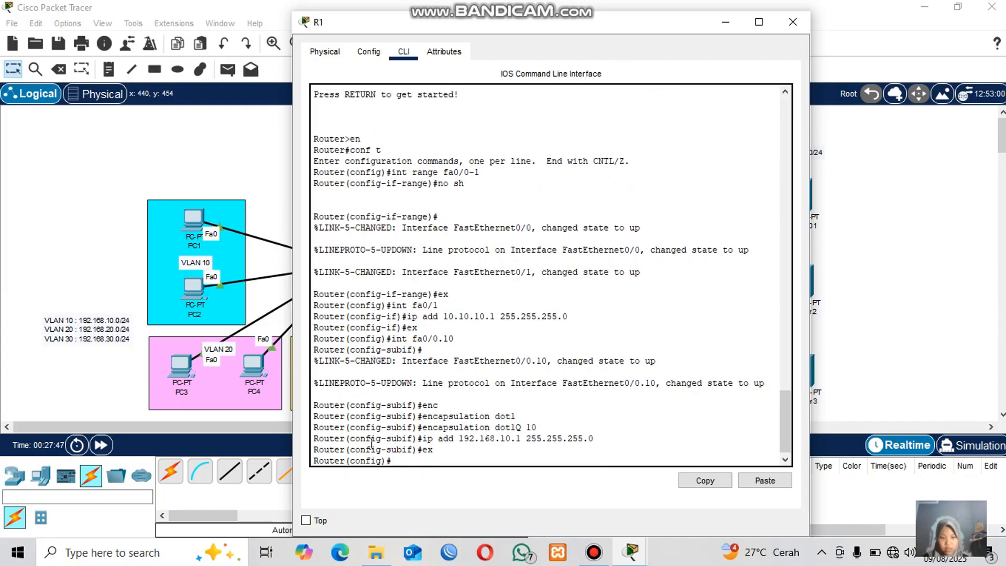
Create subinterface fa0/0.20 and set its encapsulation to dot1Q for VLAN 20.
text(int fa0)
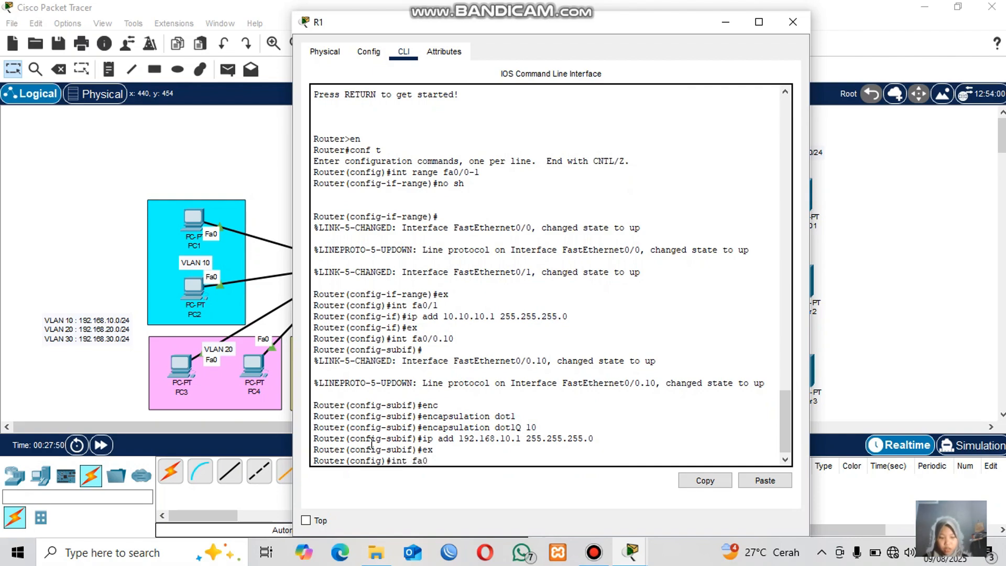
text(/0.)
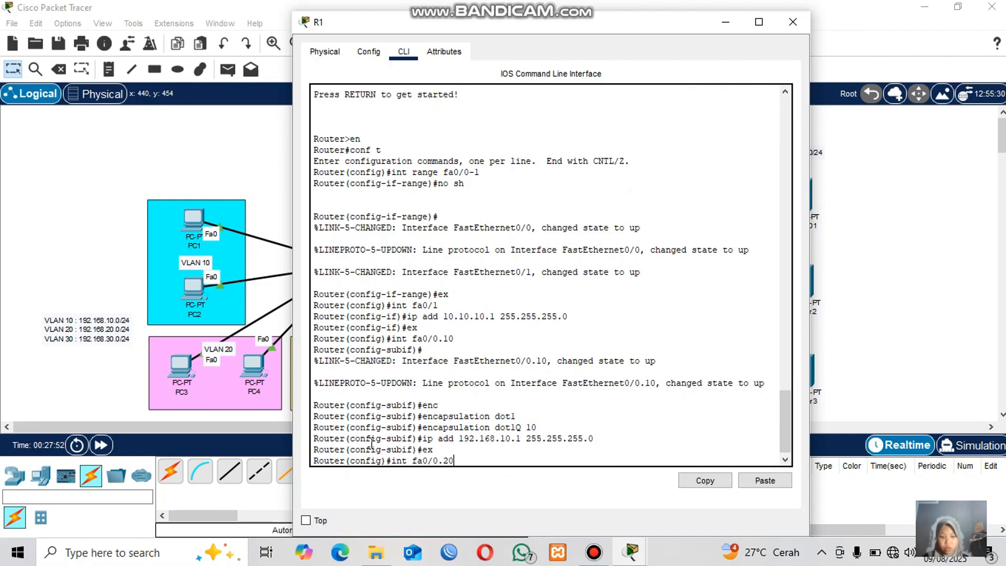
text(20)
key(Return)
text(en)
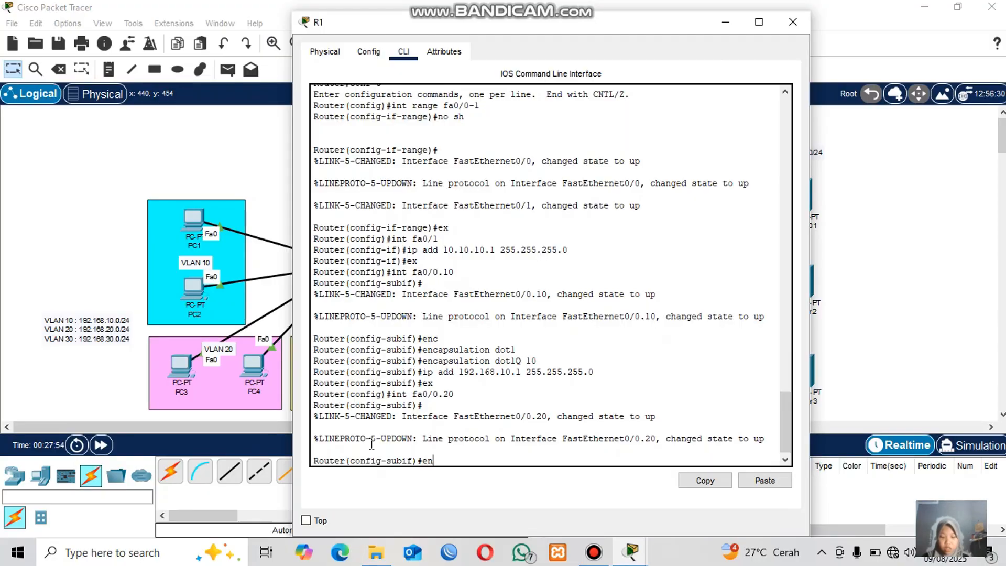
key(Tab)
text(do)
key(Tab)
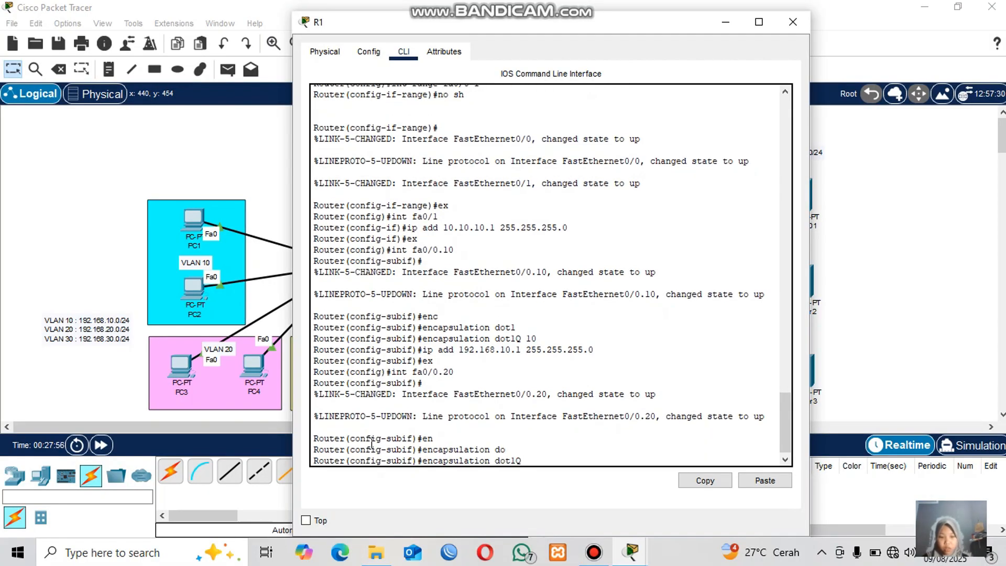
text(20)
key(Return)
Give subinterface fa0/0.20 the IP address 192.168.20.1 with mask 255.255.255.0 and exit.
text(ip)
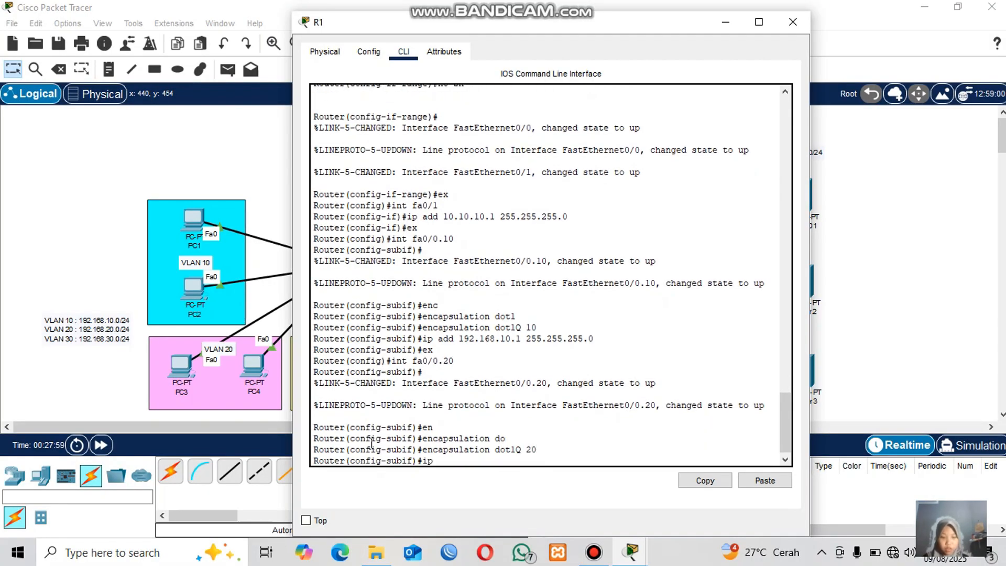
text( add 192.168)
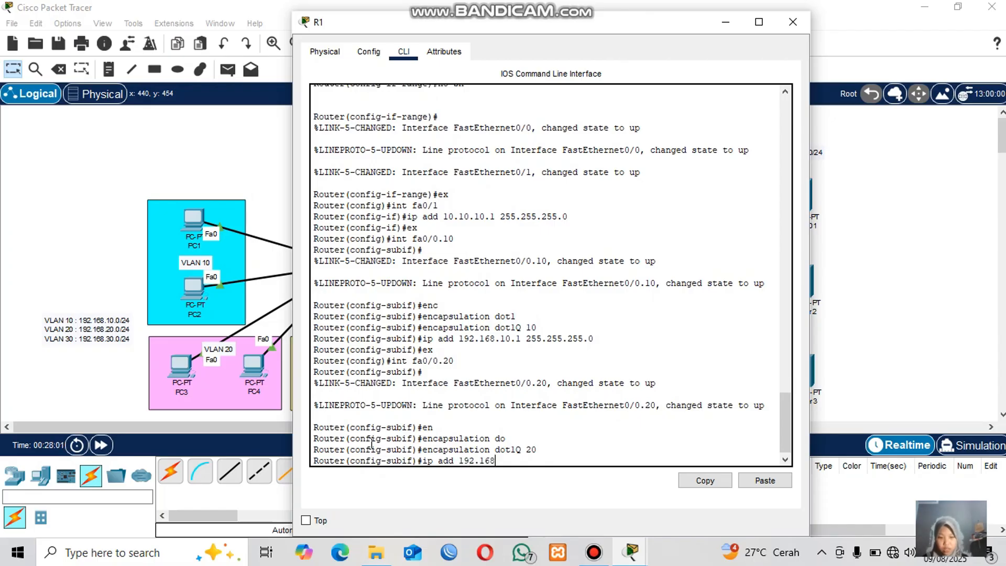
text(.20.1 )
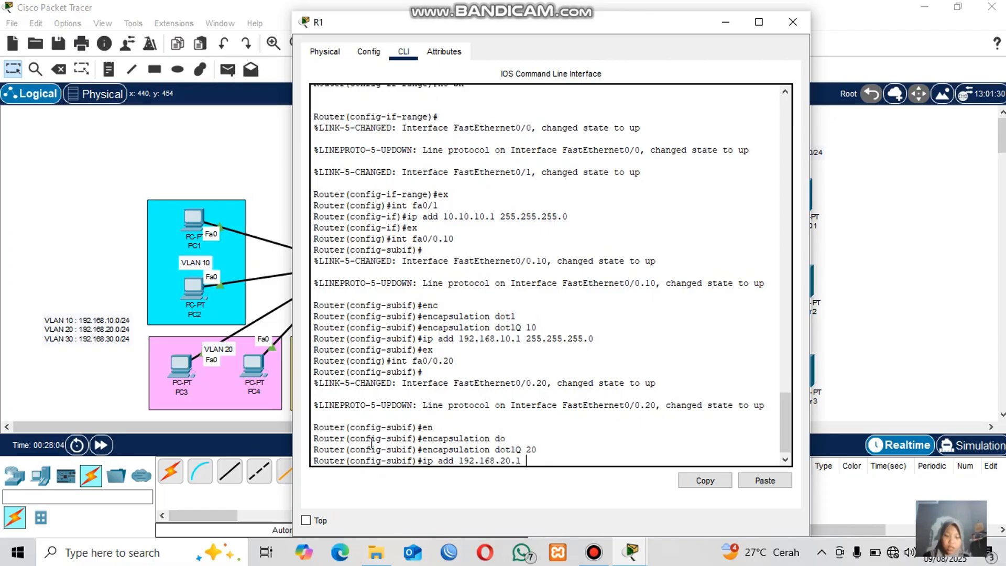
text(255.255.255.0)
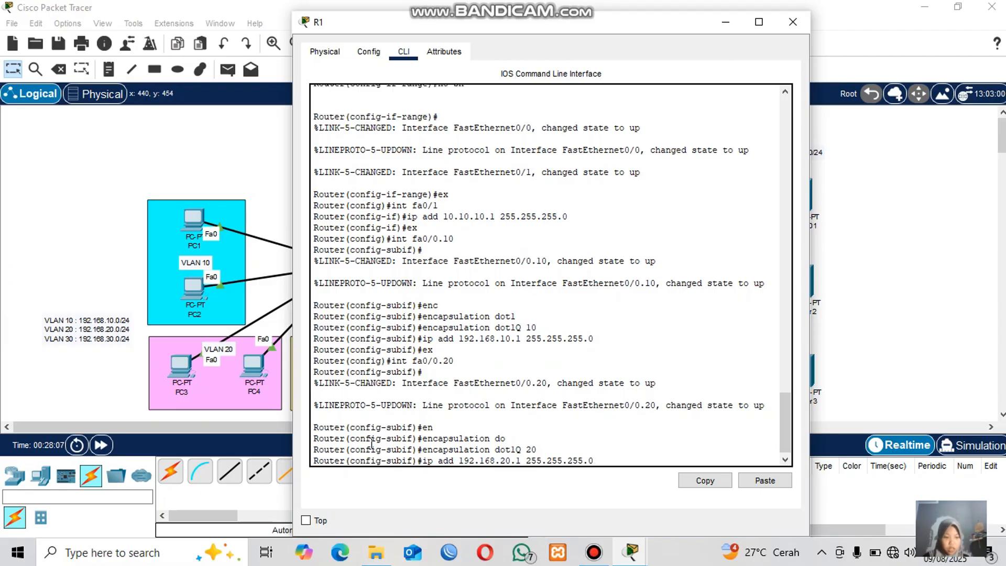
key(Return)
text(er(config-subif)#e)
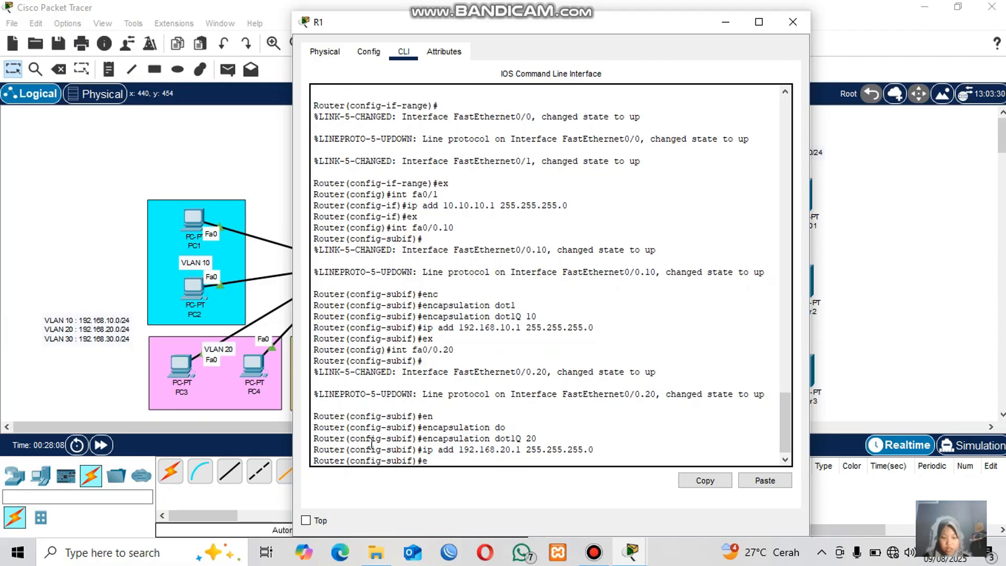
text(x)
key(Return)
Create subinterface fa0/0.30 and set its encapsulation to dot1Q for VLAN 30.
text(int )
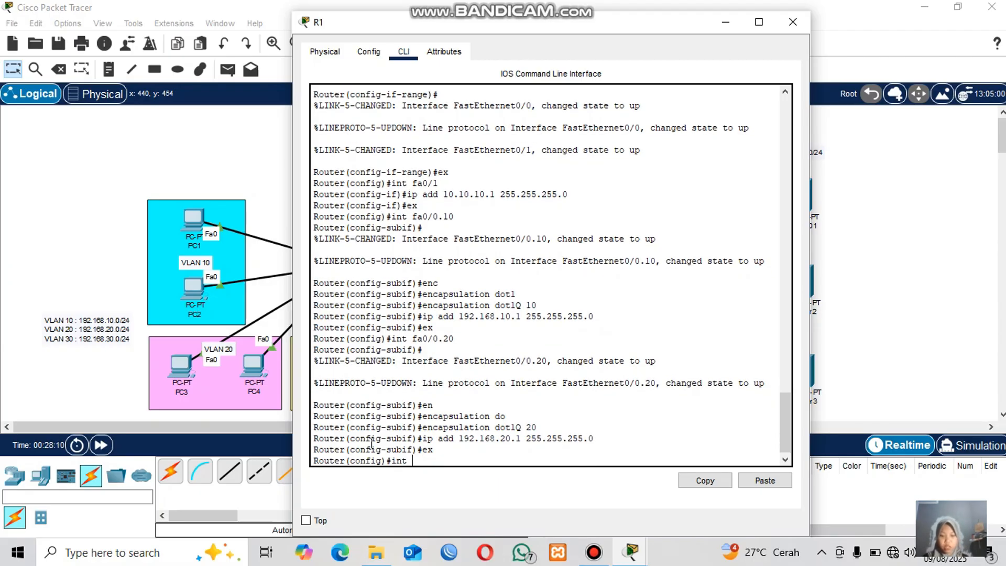
text(fa)
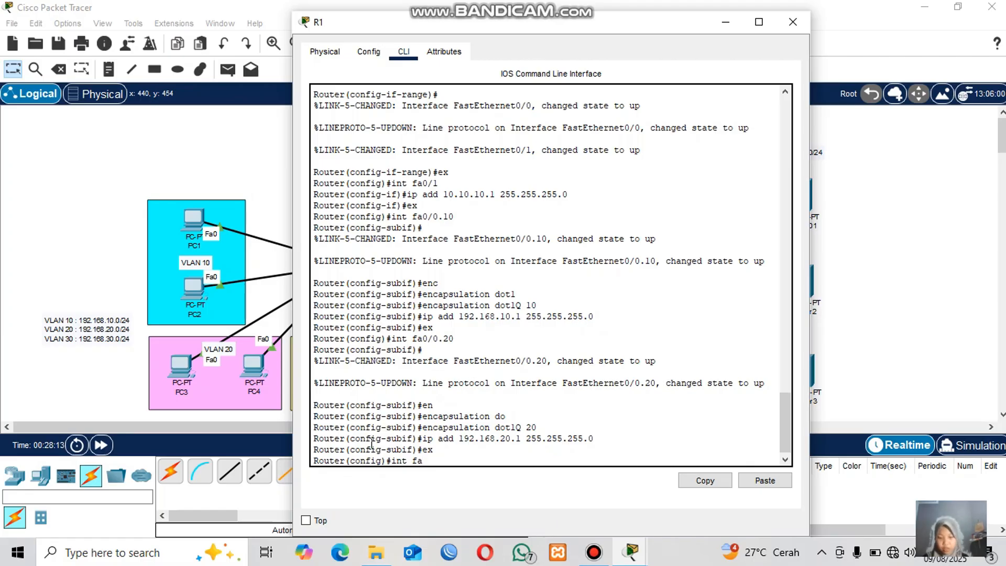
text(0/0.)
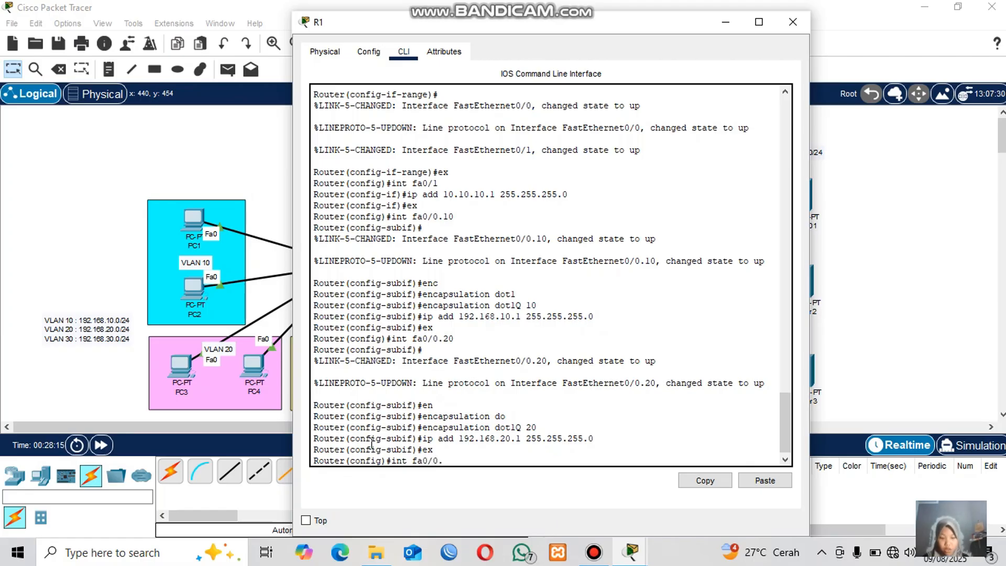
text(30)
key(Return)
text(e)
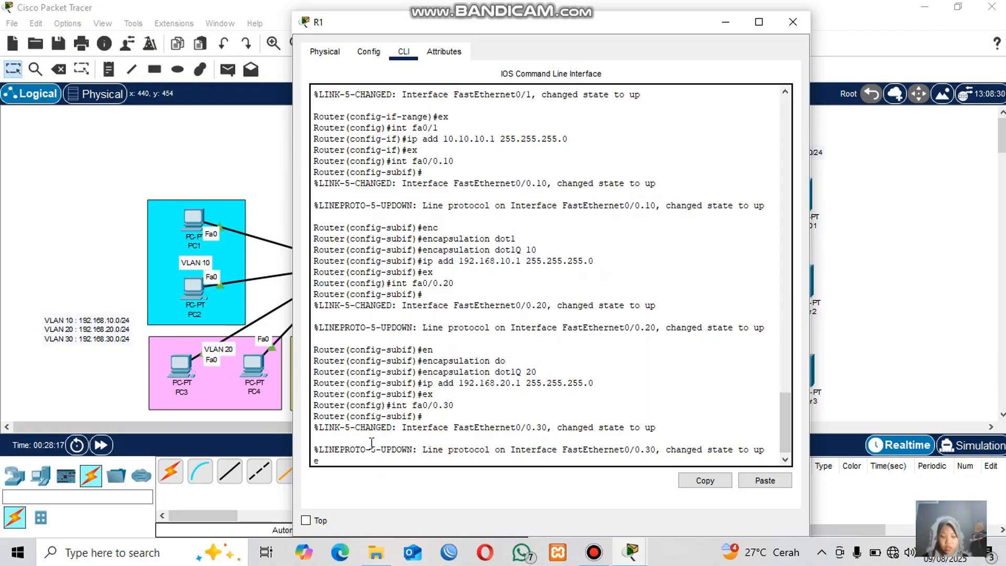
text(n)
key(Tab)
text(do)
key(Tab)
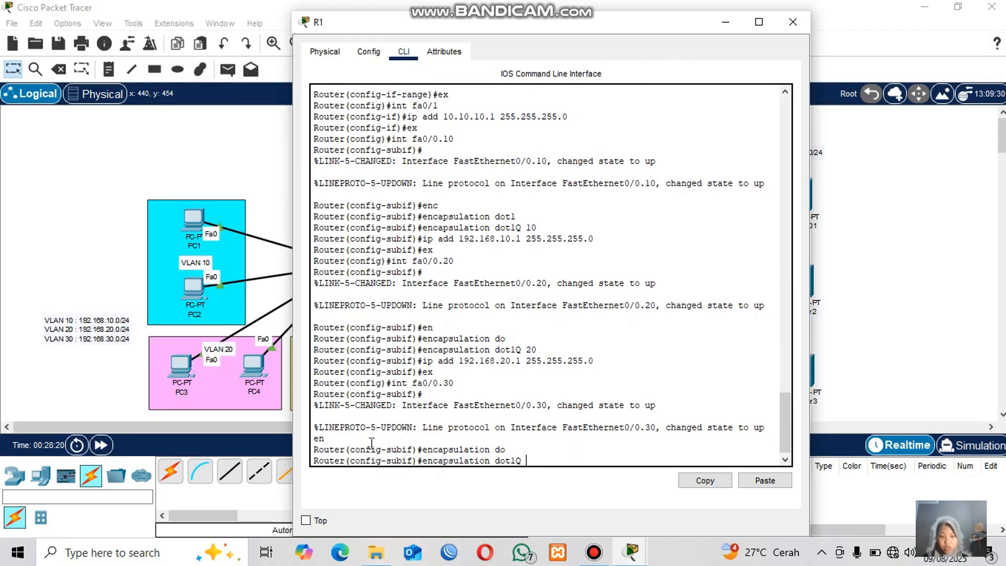
text(30)
key(Return)
Give subinterface fa0/0.30 the IP address 192.168.30.1 with mask 255.255.255.0 and exit.
text(ig-subif)#i)
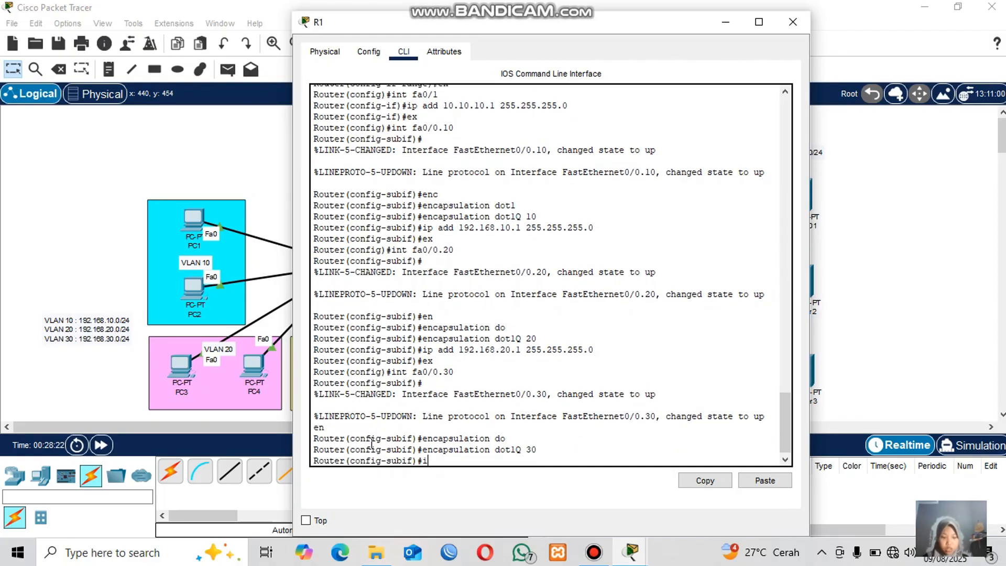
text(p add 192)
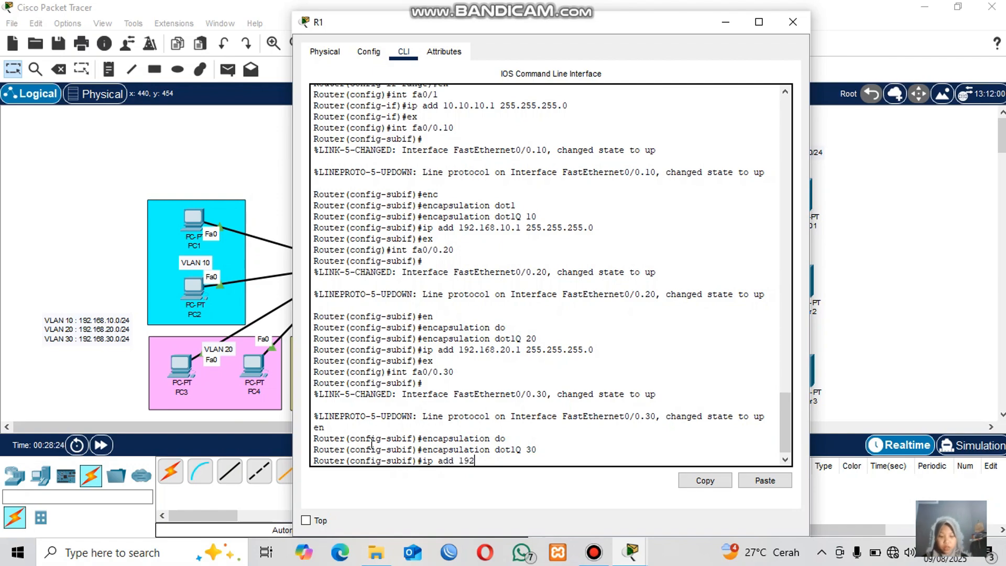
text(.168.30.)
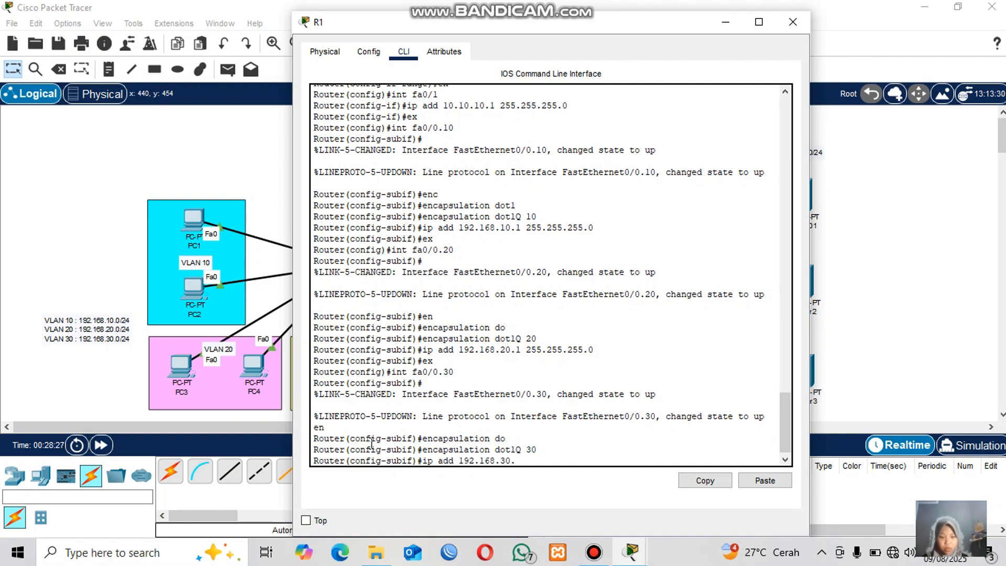
text(1 255)
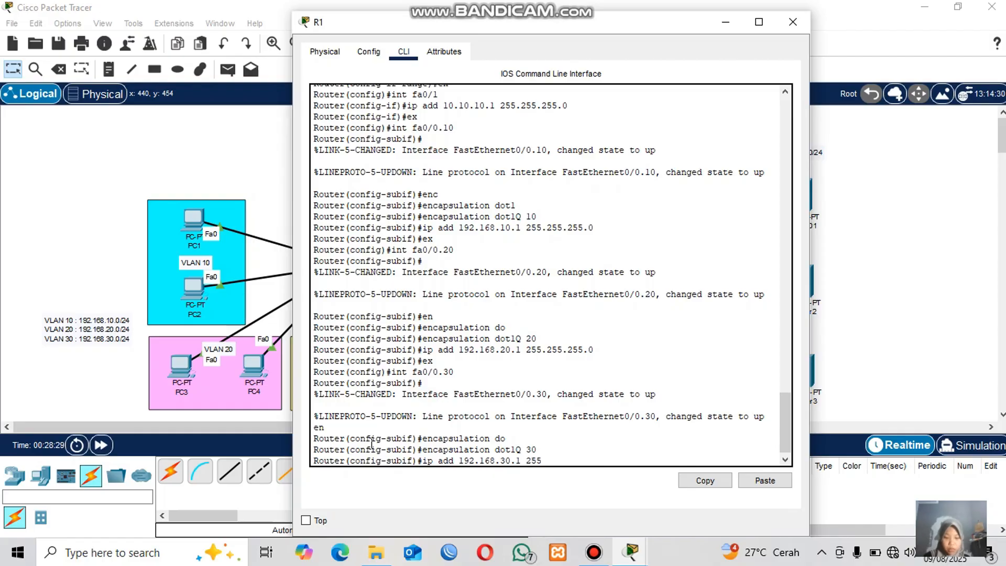
text(.255.255.0)
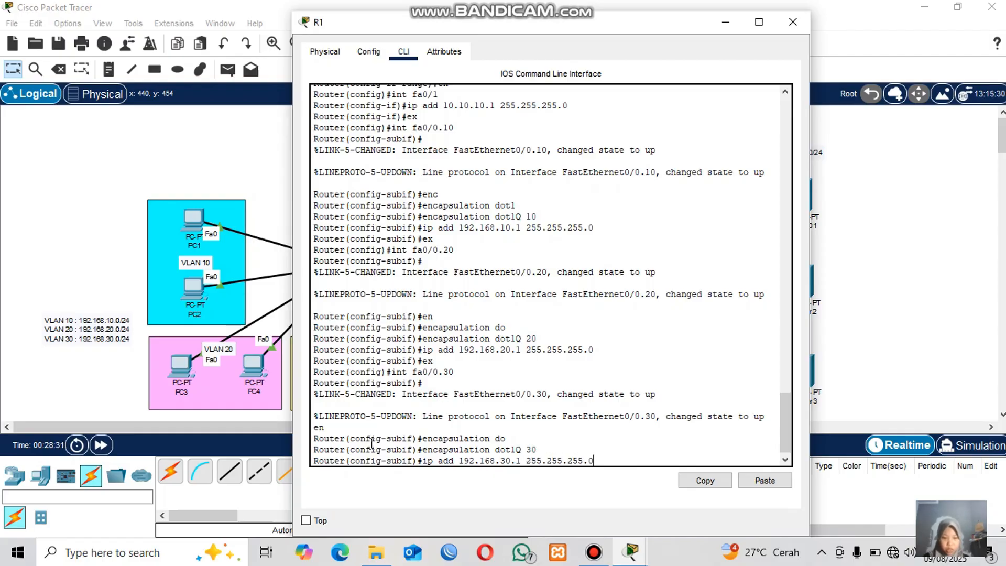
key(Return)
text(ex)
key(Return)
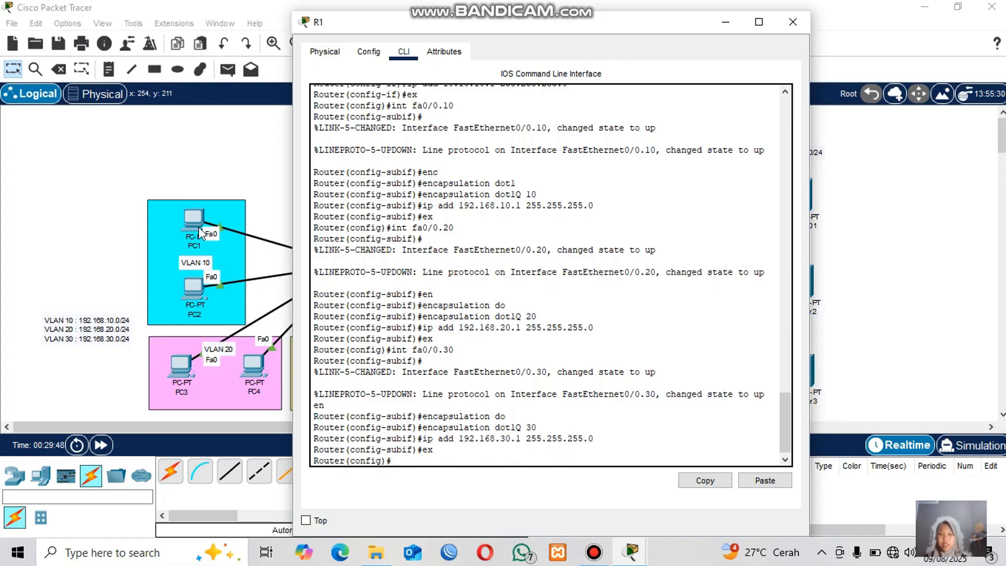
Create DHCP pool VLAN10 and set its network to 192.168.10.0 with mask 255.255.255.0.
text(ip d)
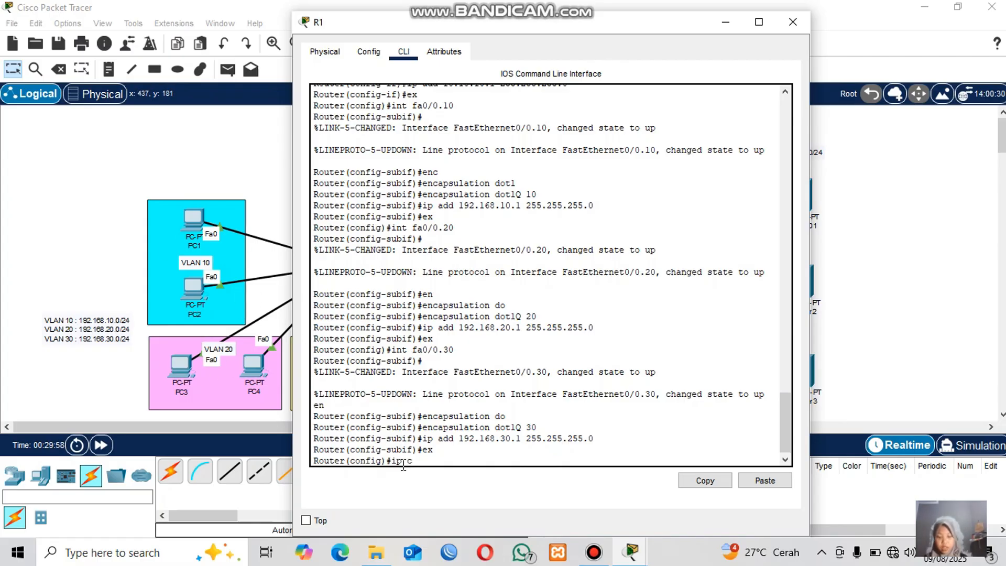
text(hcp )
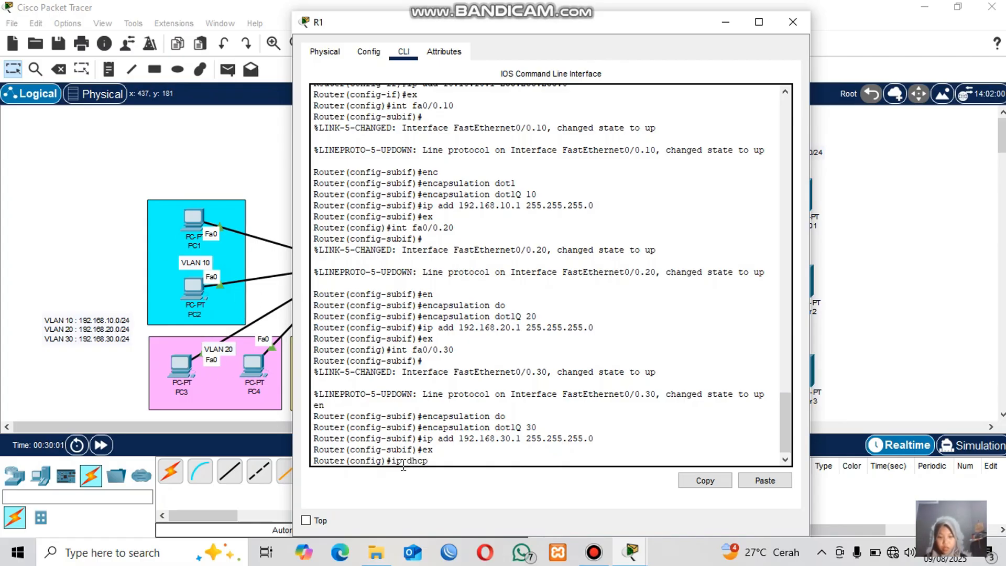
text(pool ?)
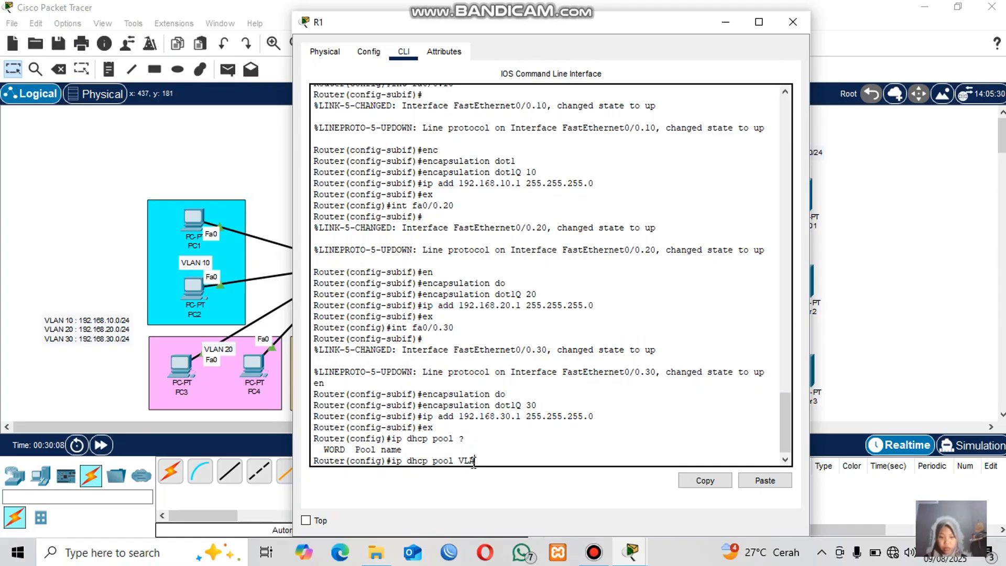
text(N10)
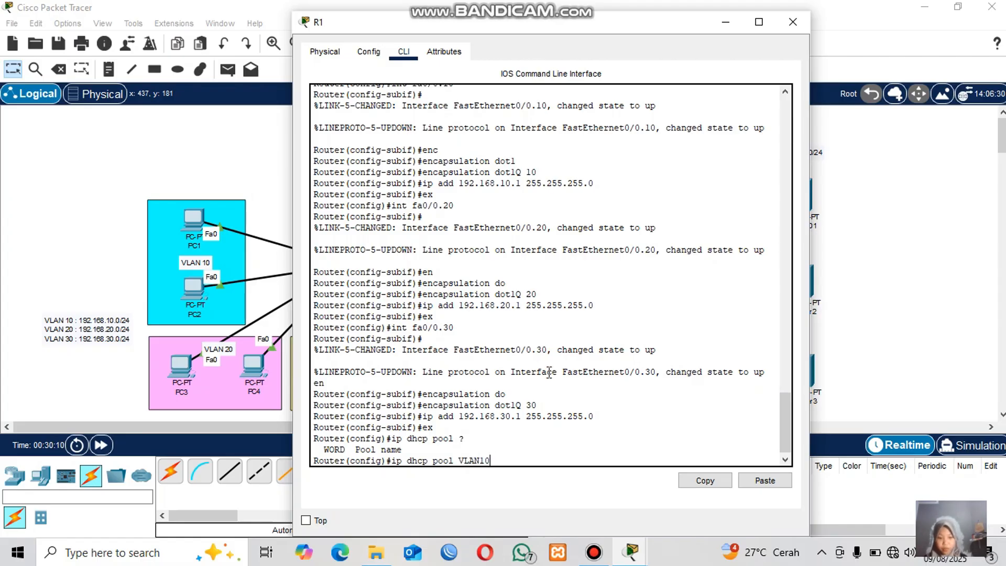
key(Return)
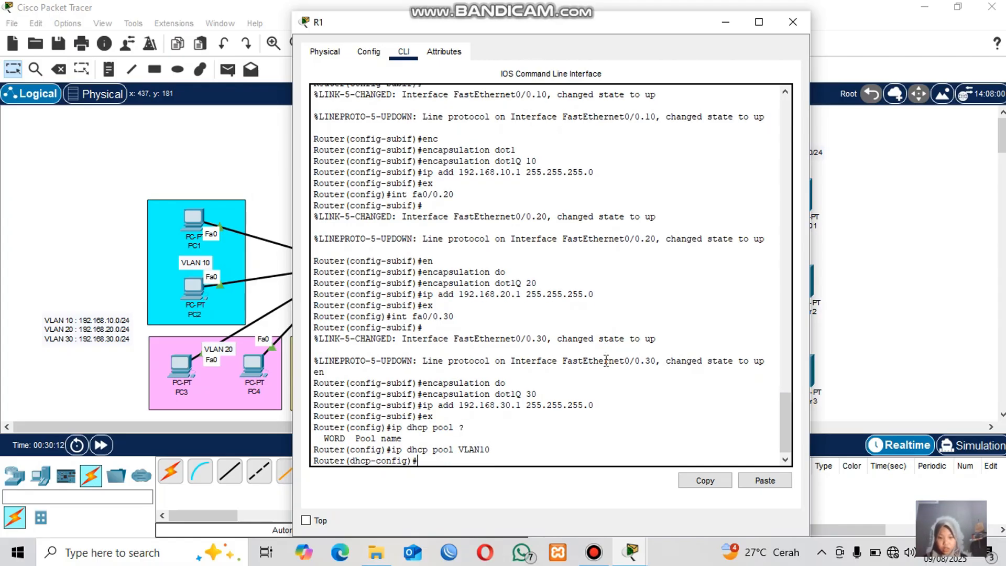
text(network 192.168)
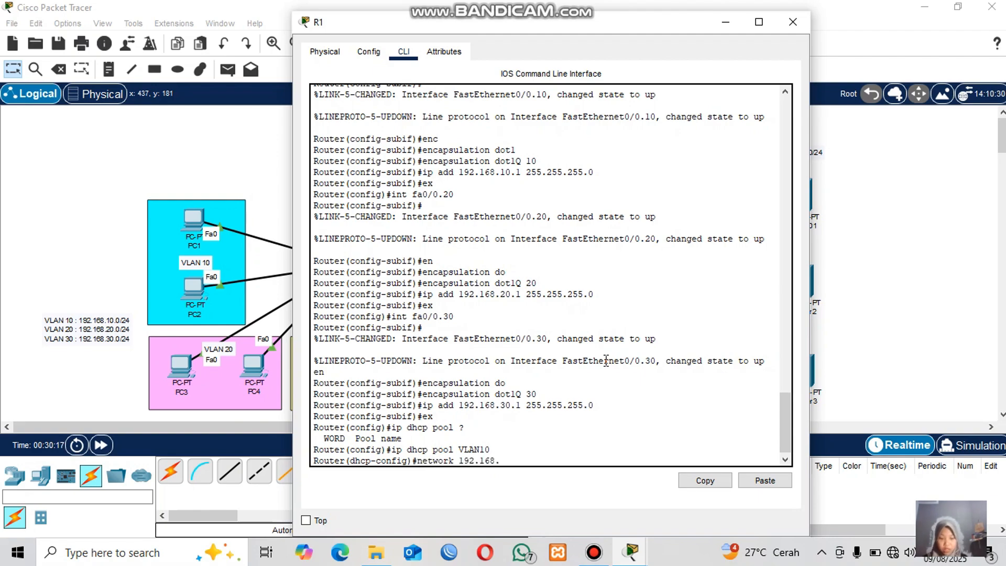
text(.10.0)
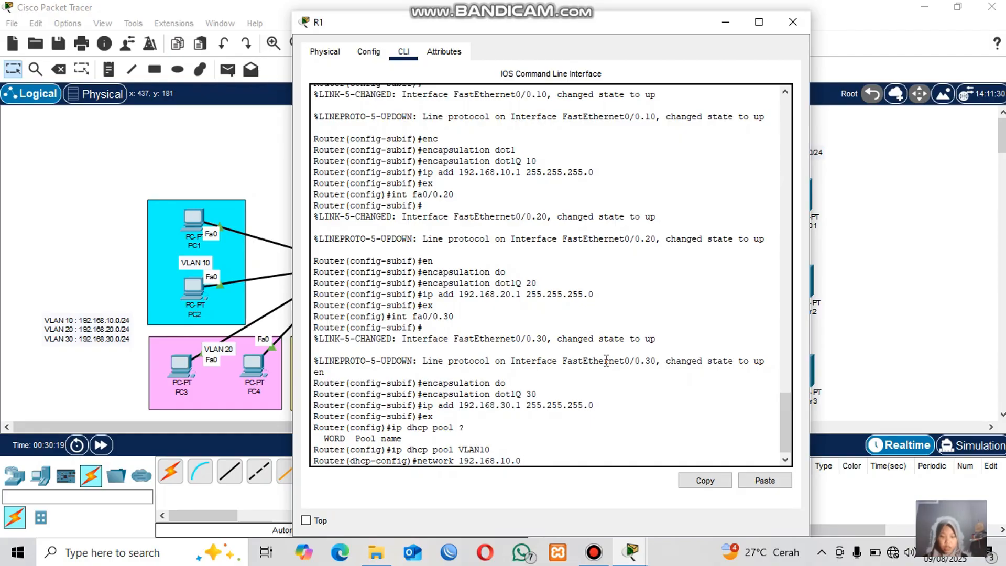
text( 255.2)
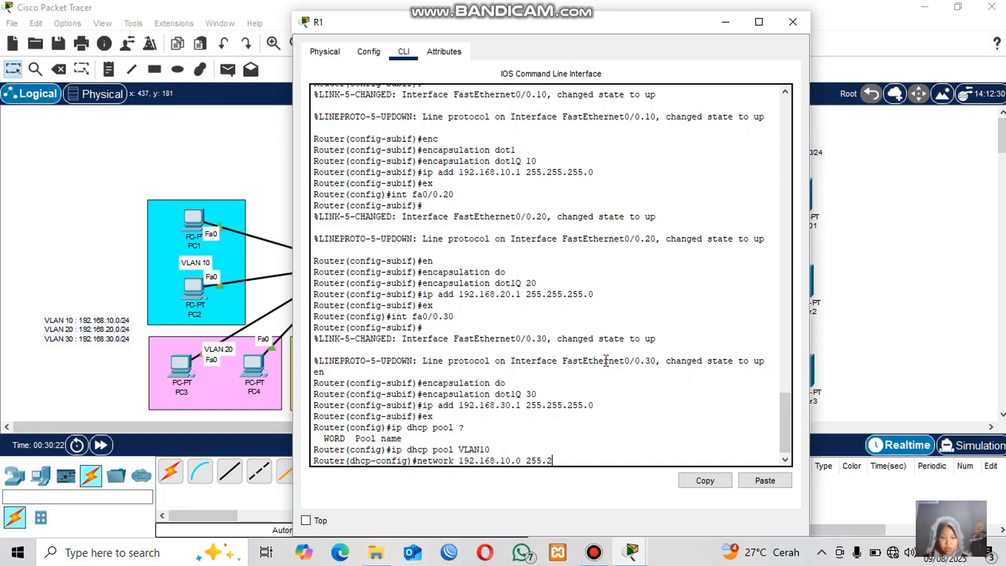
text(55.255.0)
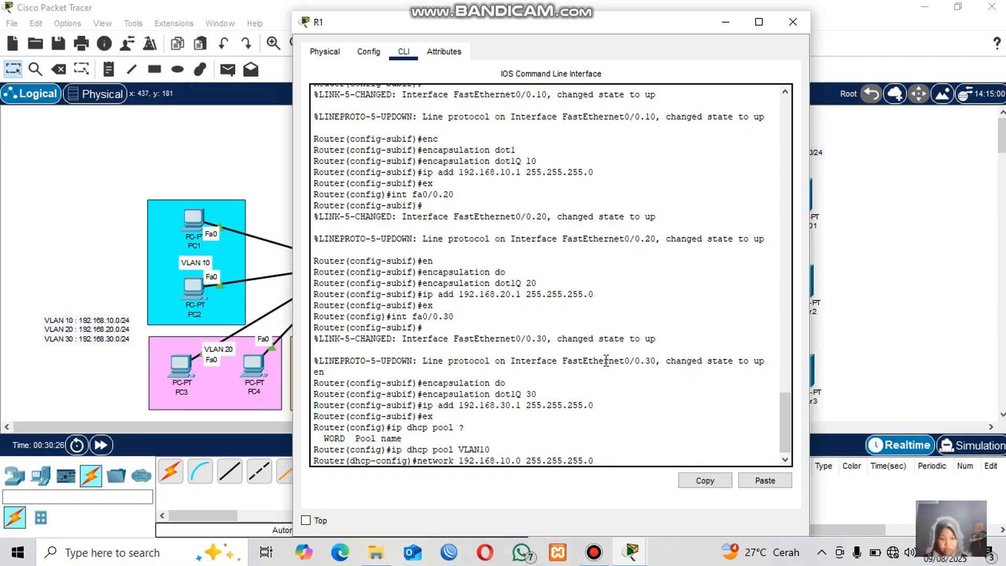
key(Return)
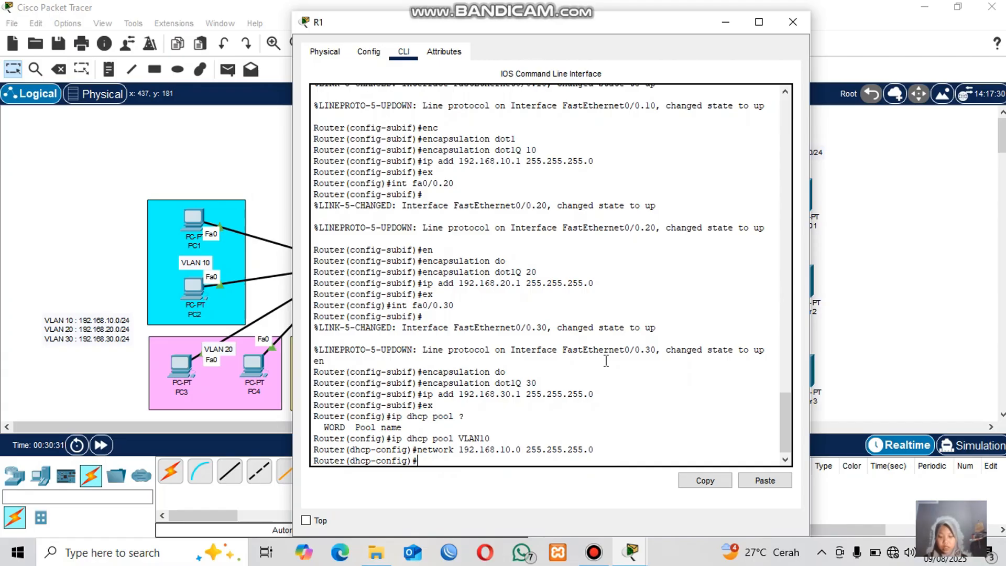
Set the VLAN10 pool's default router to 192.168.10.1 and its DNS server to 8.8.8.8.
text(de)
key(Tab)
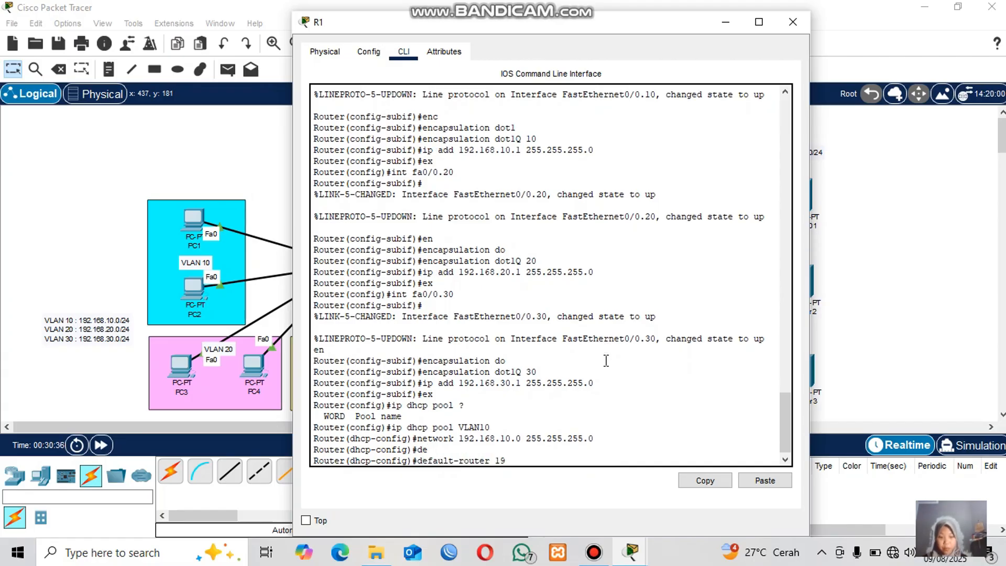
text(192.168)
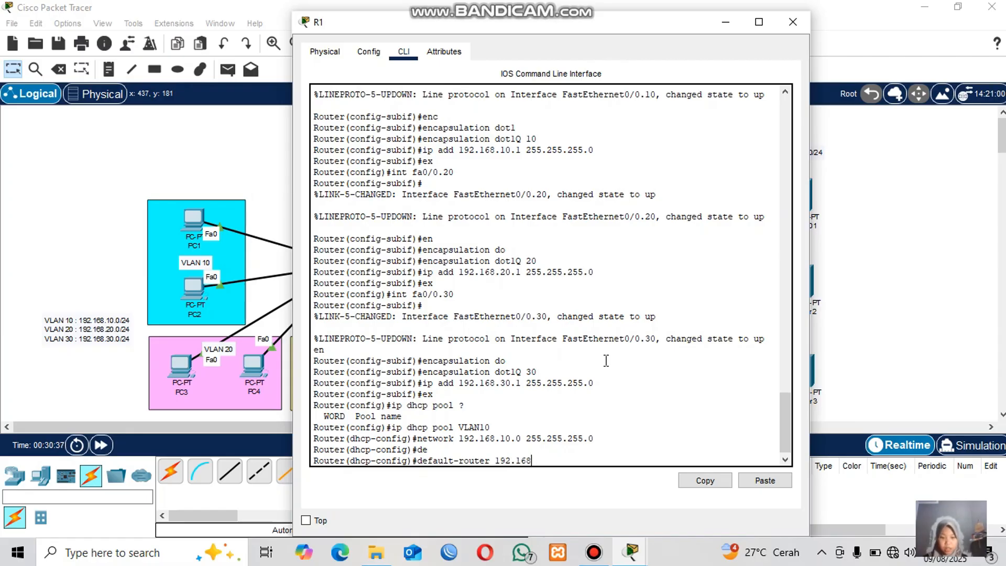
text(.10.1)
key(Return)
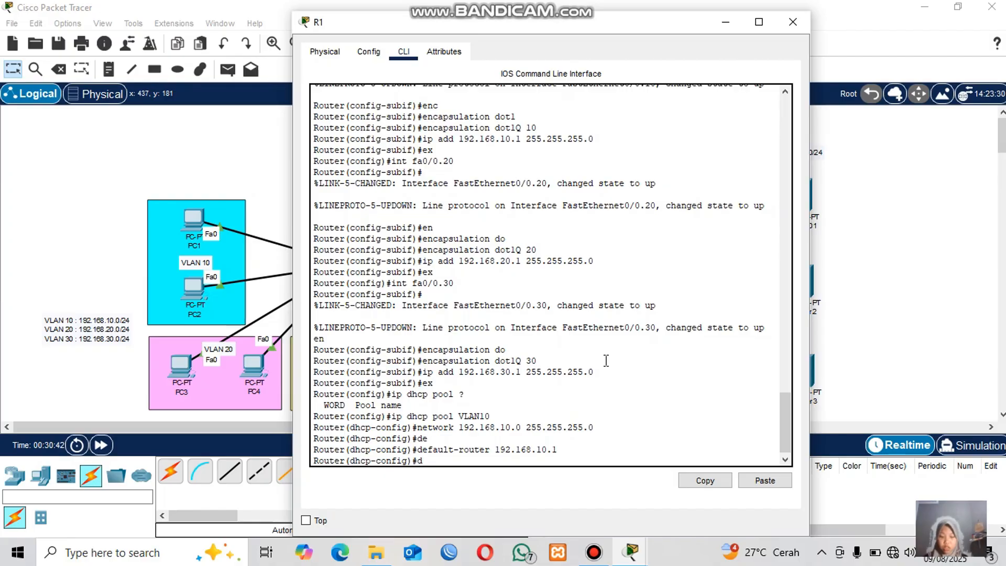
text(dn)
key(Tab)
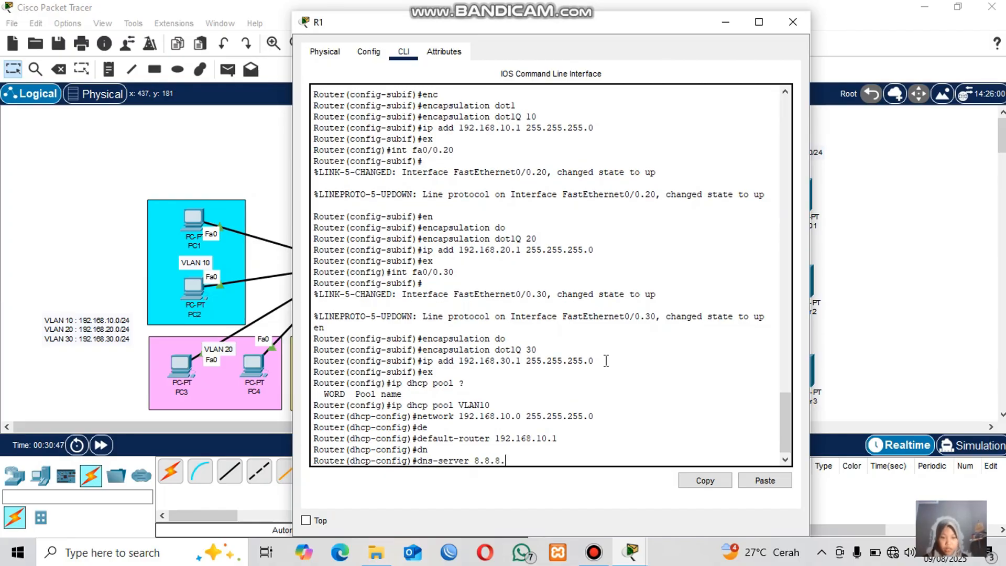
key(Return)
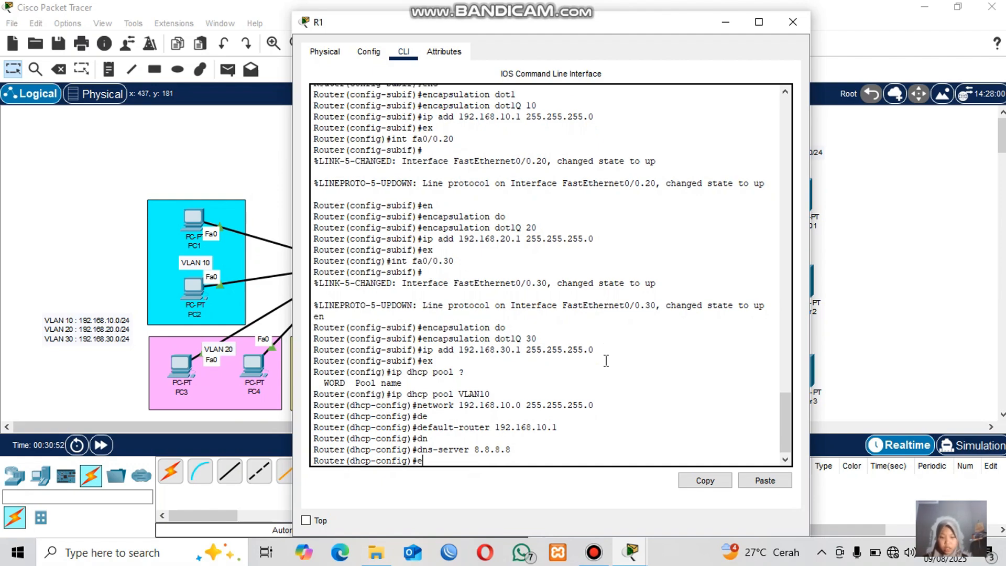
Leave the VLAN10 pool, create DHCP pool VLAN20 and set its network to 192.168.20.0 with mask 255.255.255.0.
key(Return)
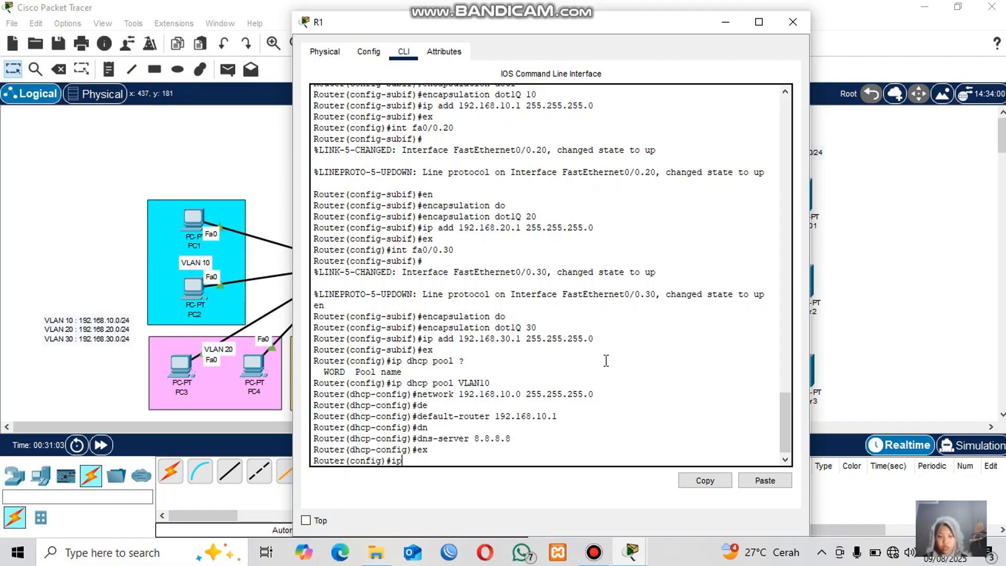
text(ip dhcp pool V)
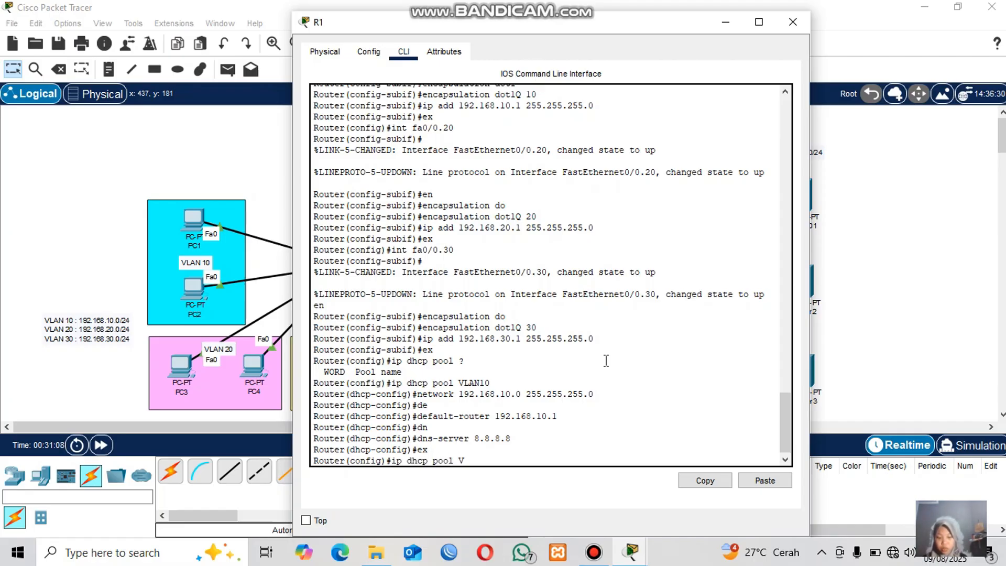
text(LAN20)
key(Return)
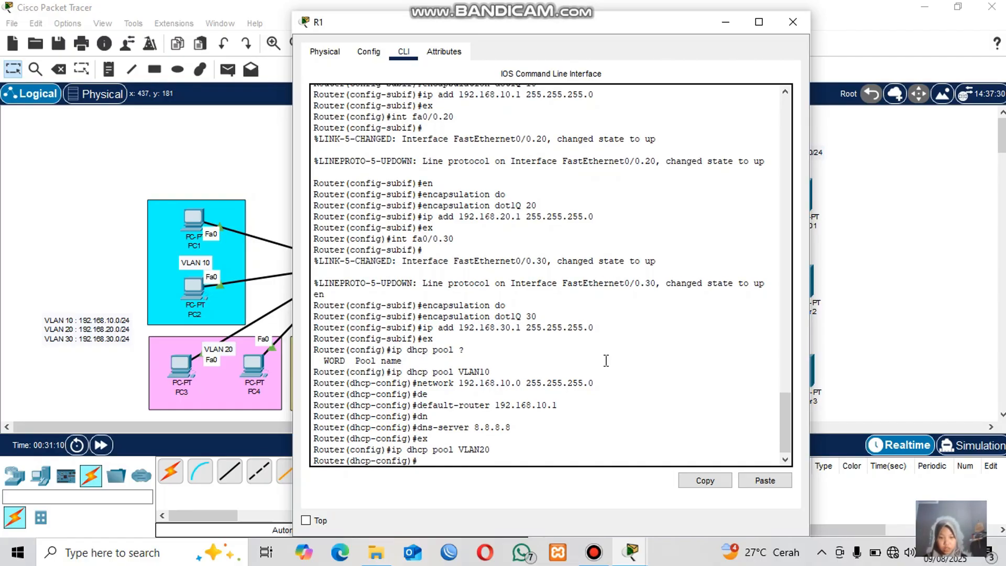
text(network 192)
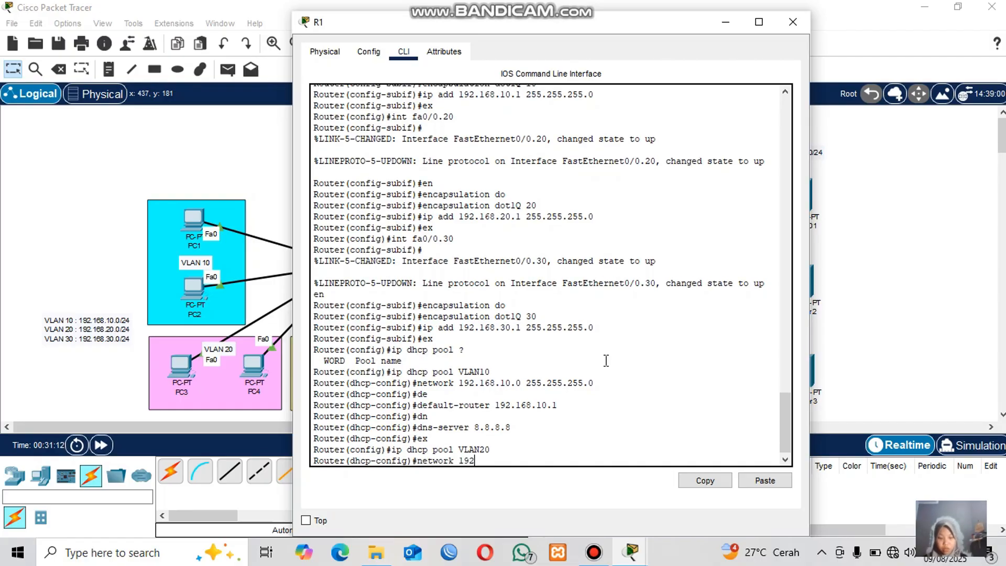
text(.168.20.0)
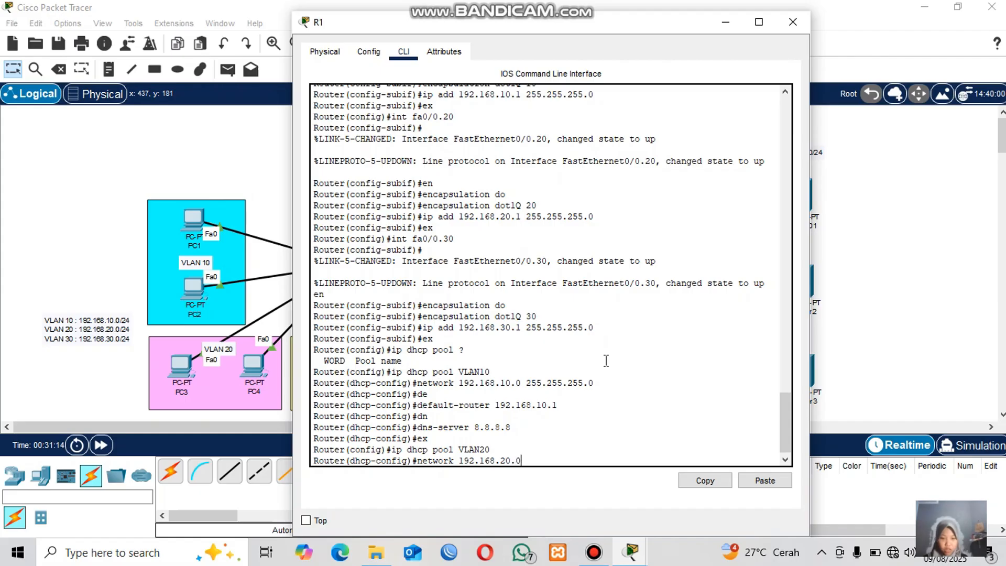
text( 255.255.)
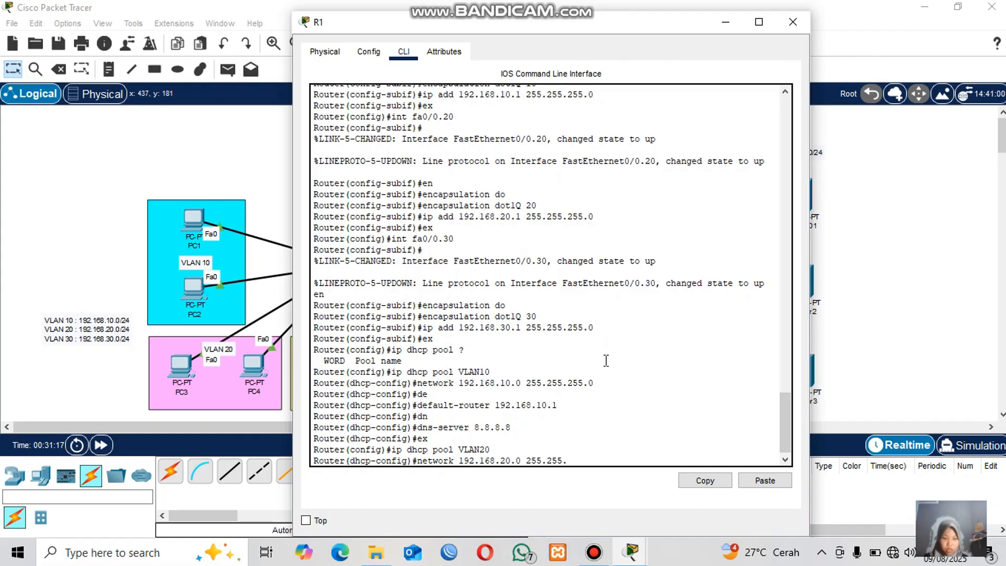
text(255.0)
key(Return)
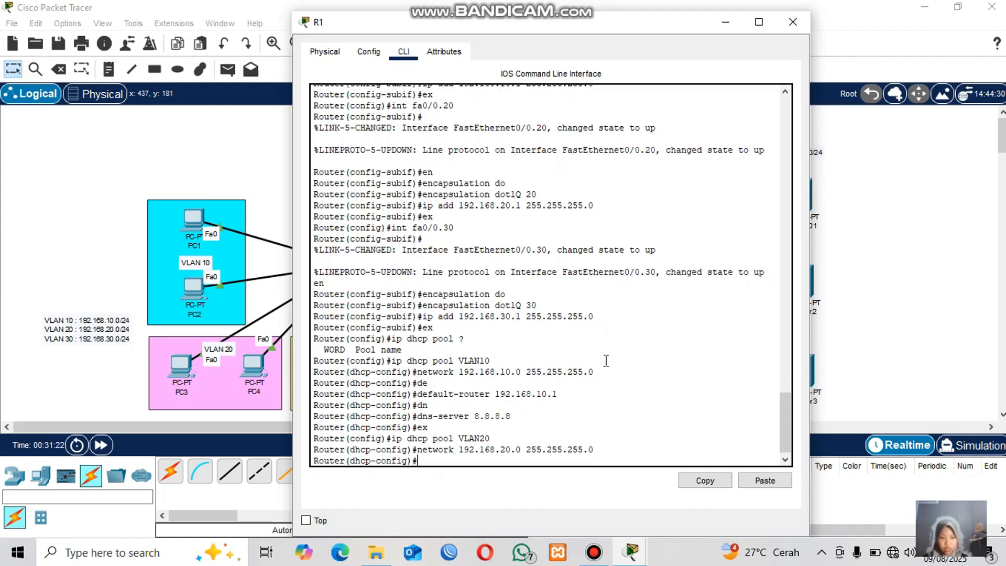
Set the VLAN20 pool's default router to 192.168.20.1 and its DNS server to 8.8.8.8, then leave the pool.
text(de)
key(Tab)
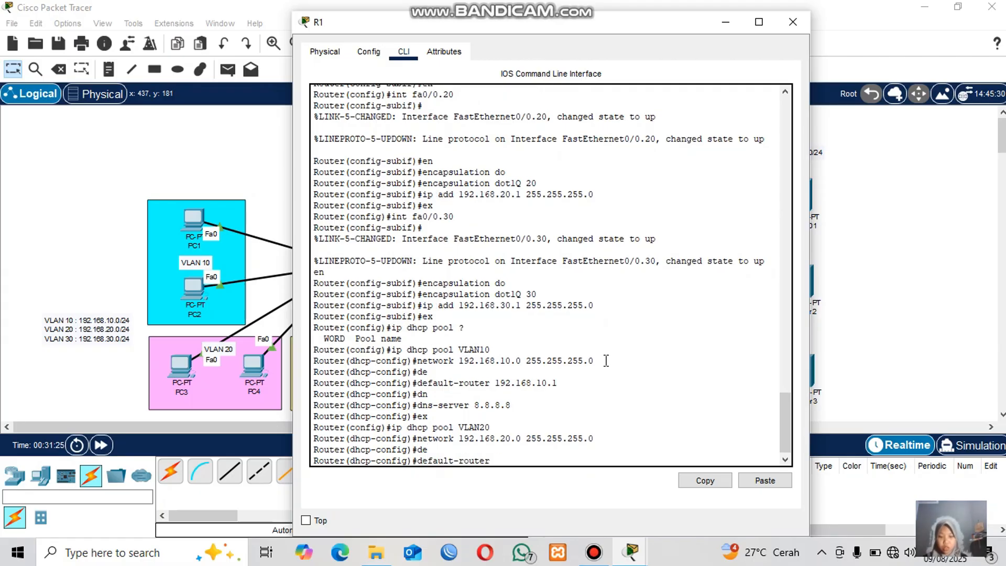
text(192.168)
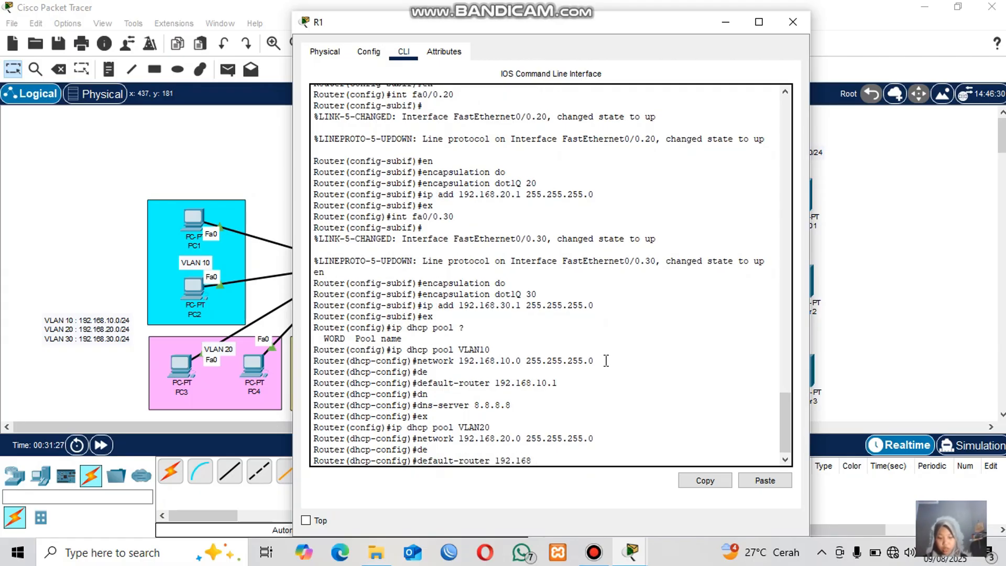
text(.20.1)
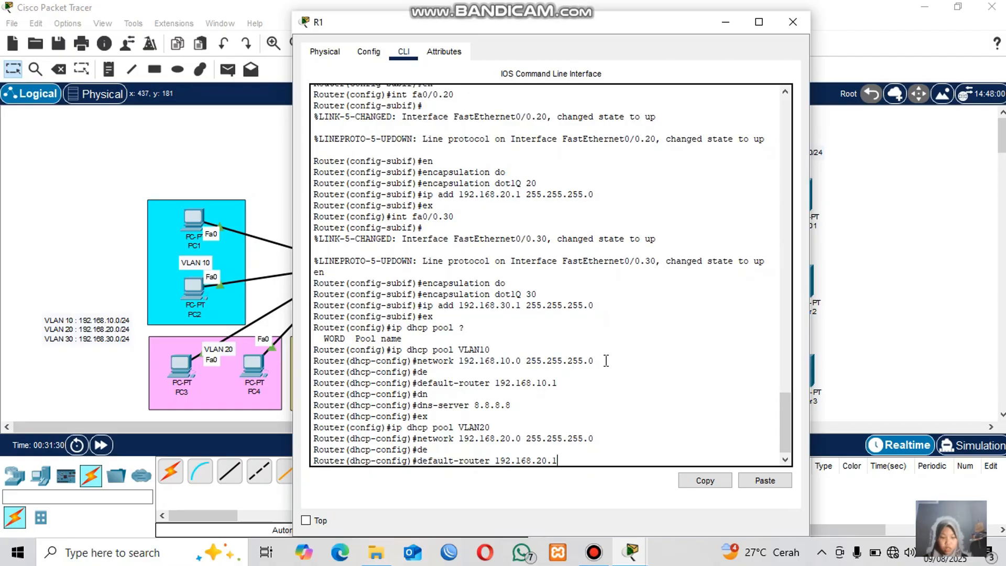
key(Return)
text(dn)
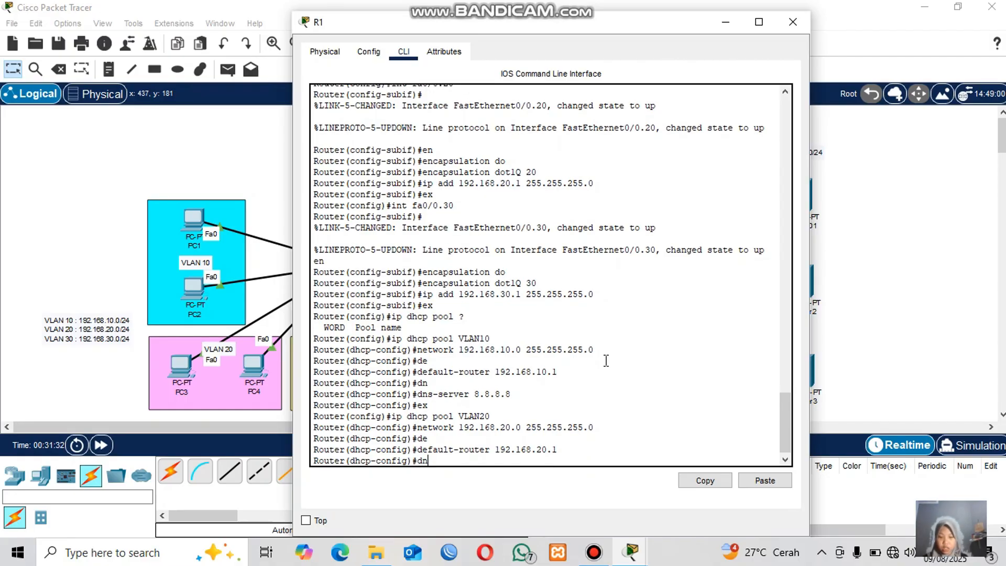
key(Tab)
text(8.)
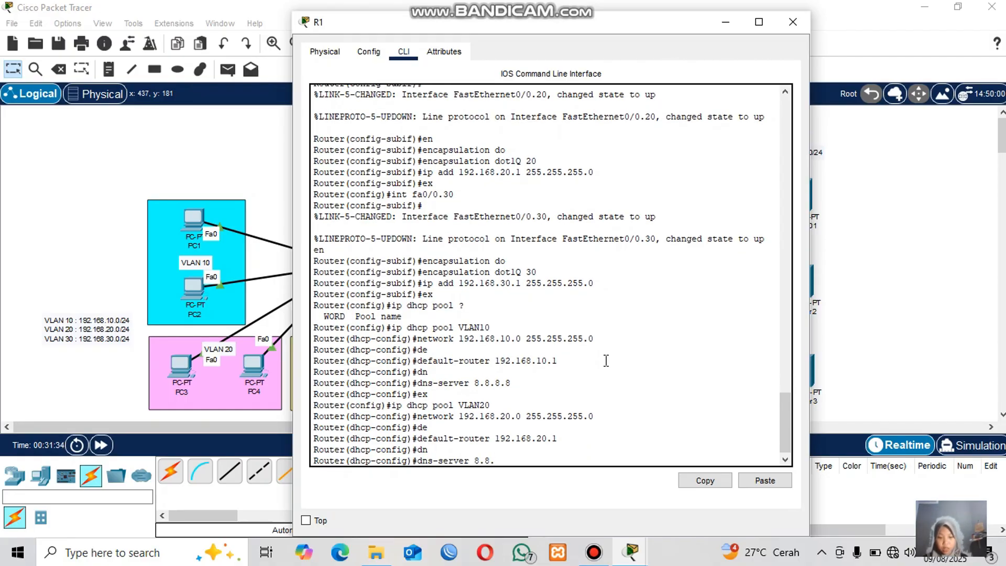
text(8.8.8)
key(Return)
text(er(dhcp-config)#e)
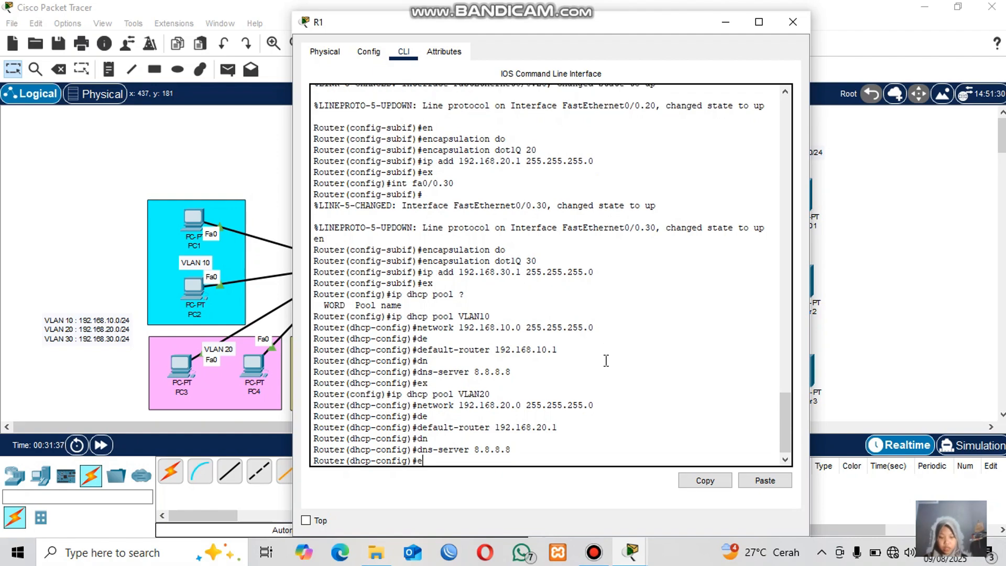
text(x)
key(Return)
Create DHCP pool VLAN30 and set its network to 192.168.30.0 with mask 255.255.255.0.
text(ip dhcp)
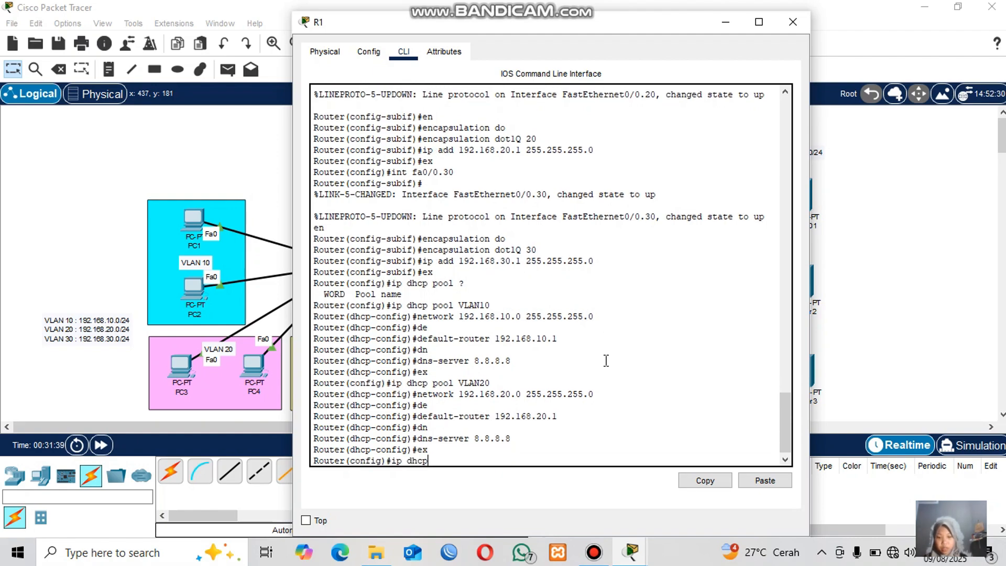
text( pool VLAN 30)
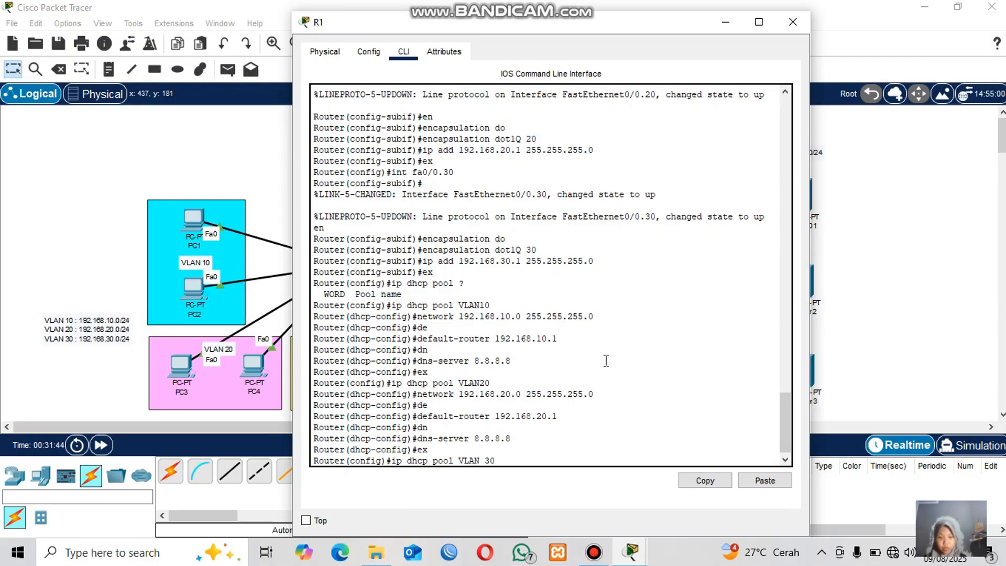
key(BackSpace)
key(BackSpace)
key(BackSpace)
text(30)
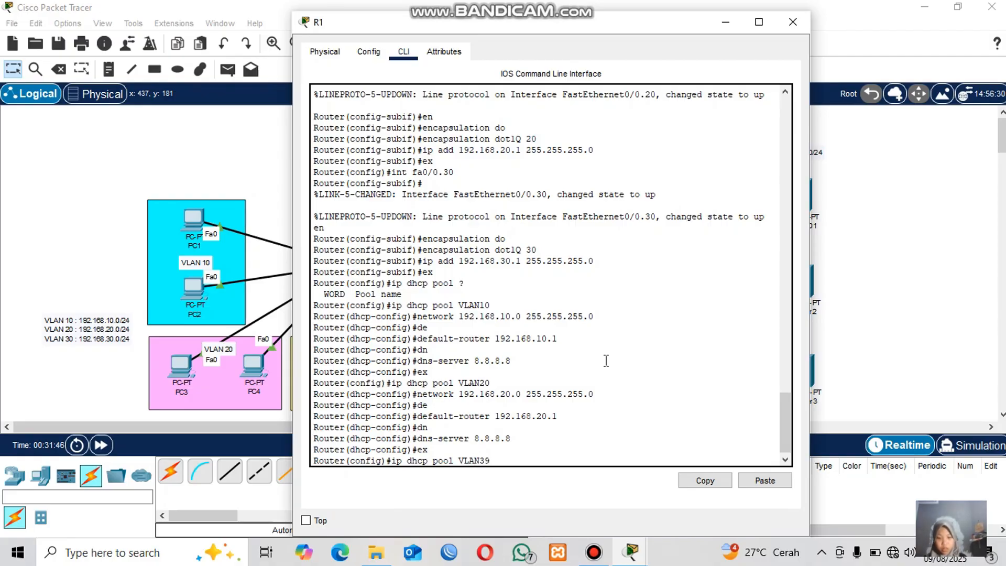
key(BackSpace)
text(0)
key(Return)
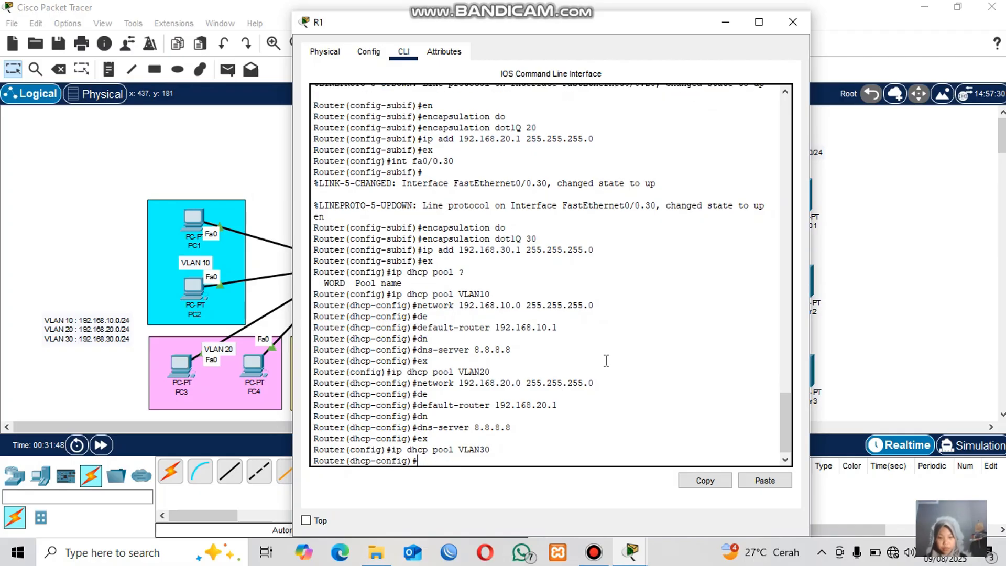
text(network 192)
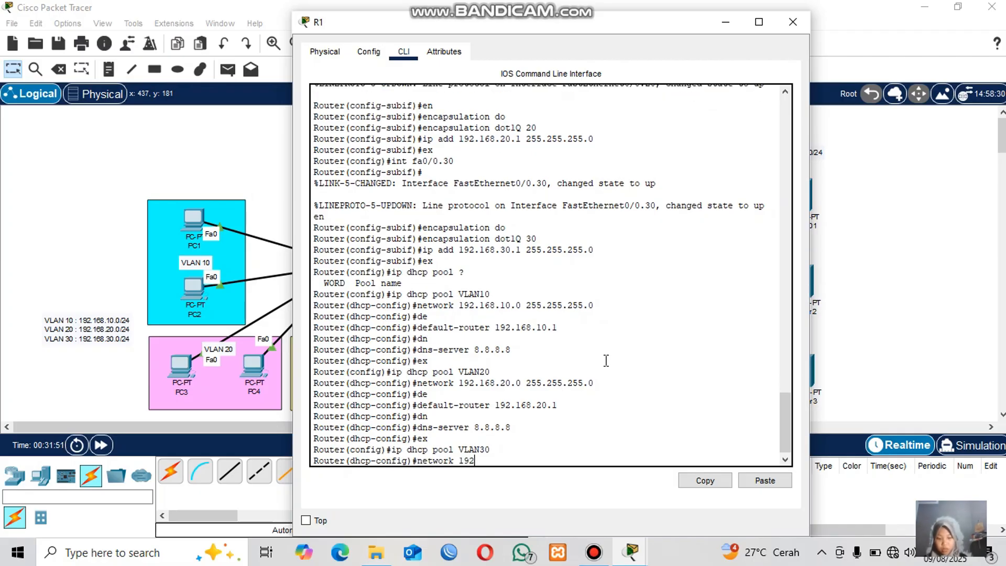
text(.168.30.)
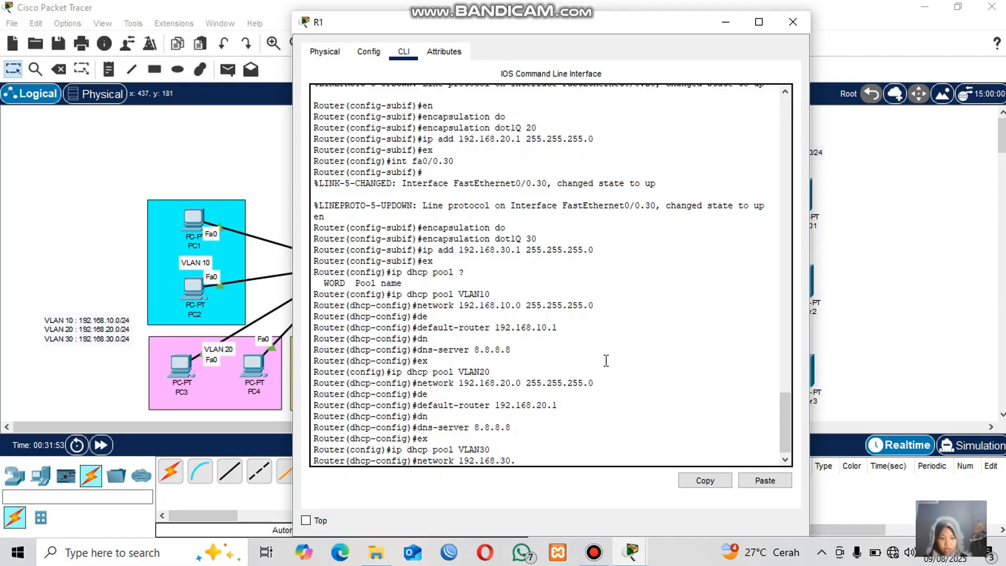
text(0 255)
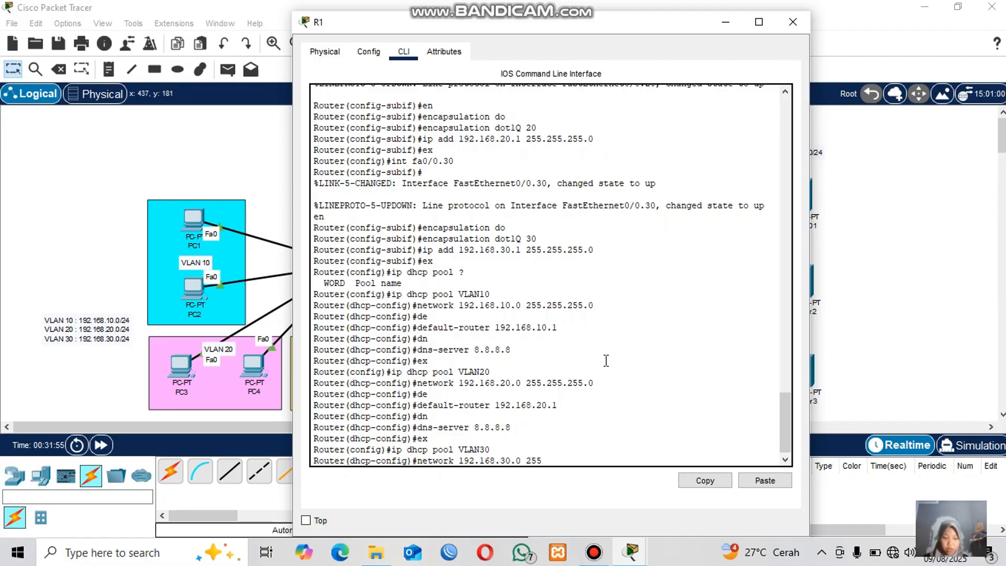
text(.255.255.0)
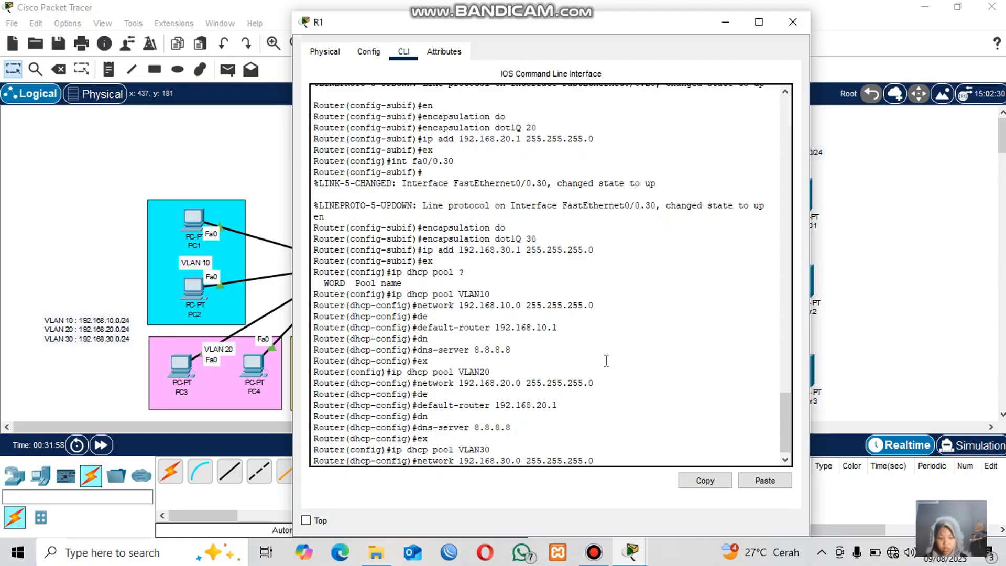
key(Return)
Set the VLAN30 pool's default router to 192.168.30.1 and DNS server to 8.8.8.8, then leave the pool and close R1's window.
text(de)
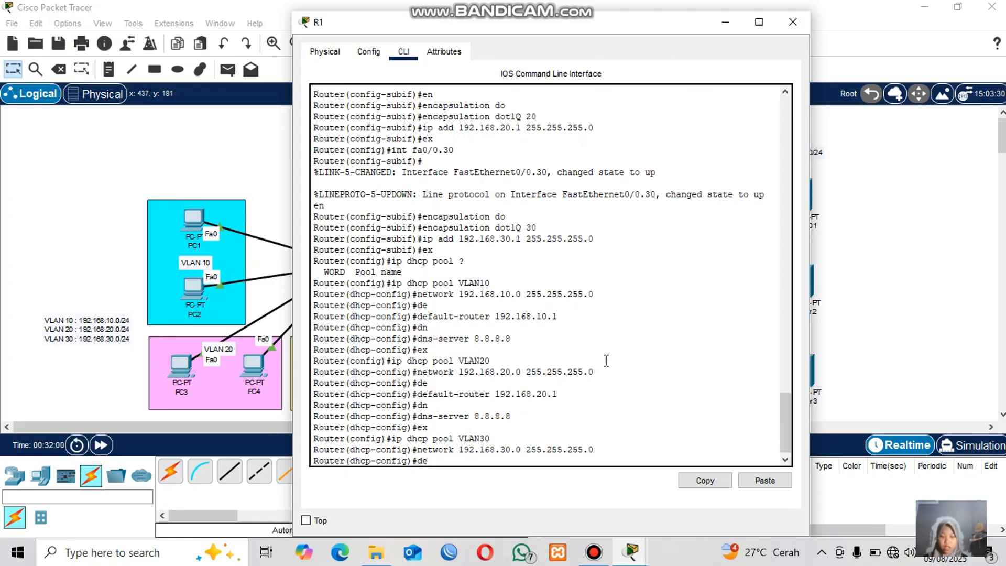
key(Tab)
text(1)
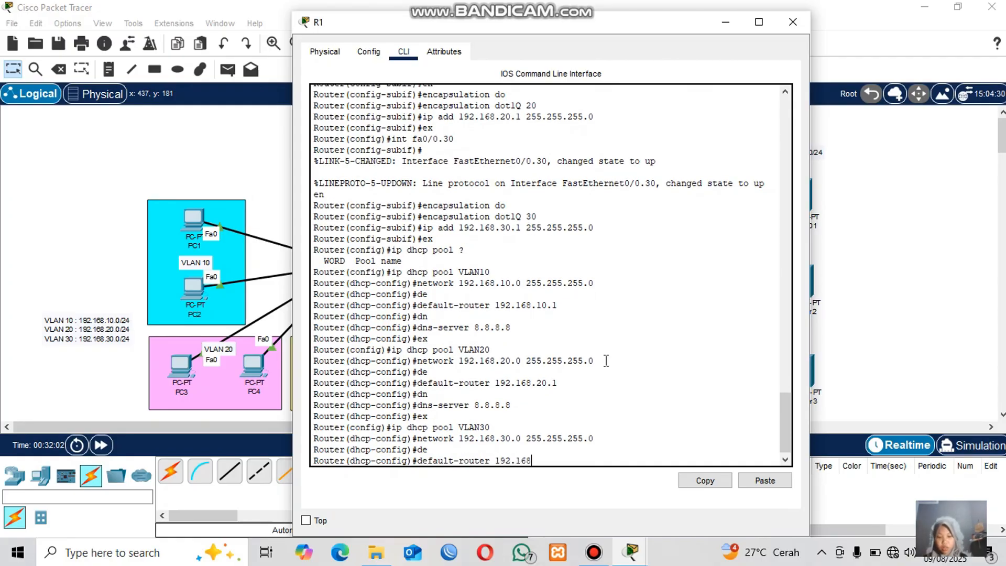
text(92.168.30.1)
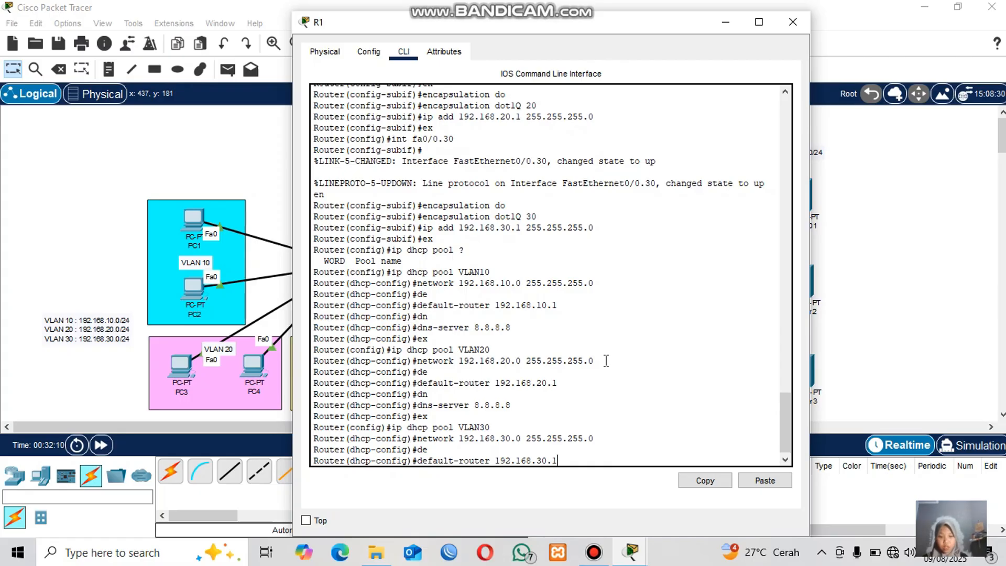
key(Return)
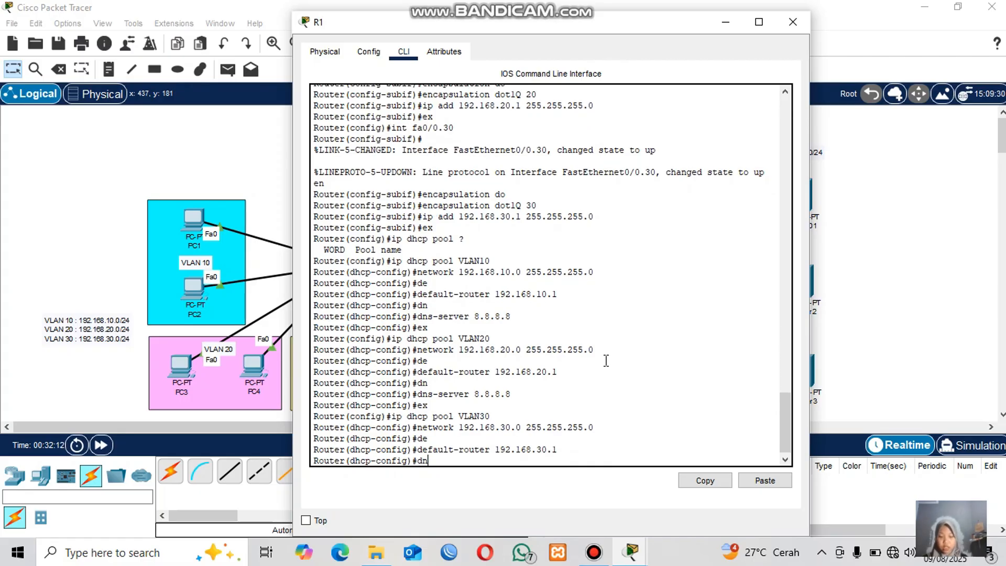
text(dn)
key(Tab)
text(8.8.8)
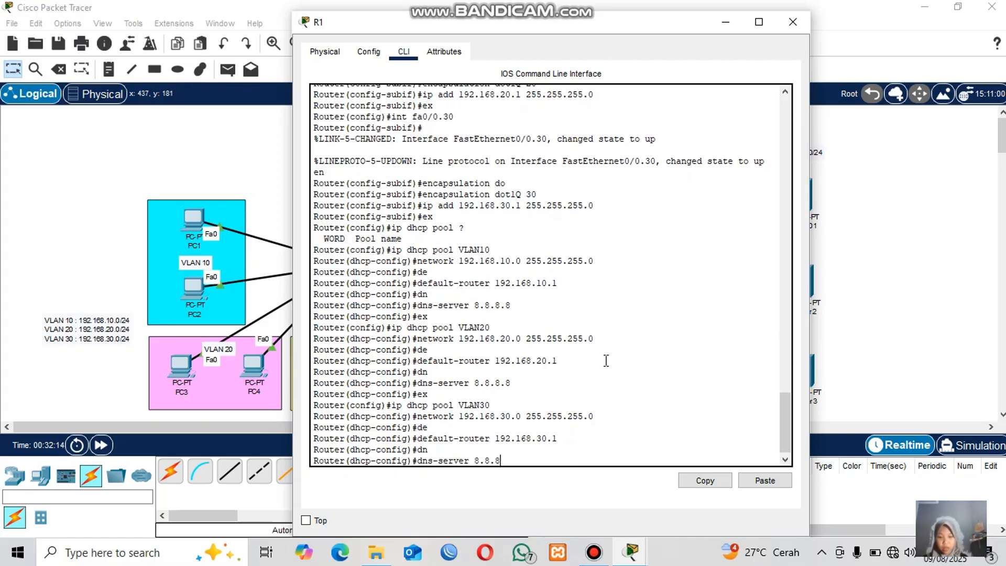
text(.8)
key(Return)
text(ex)
key(Return)
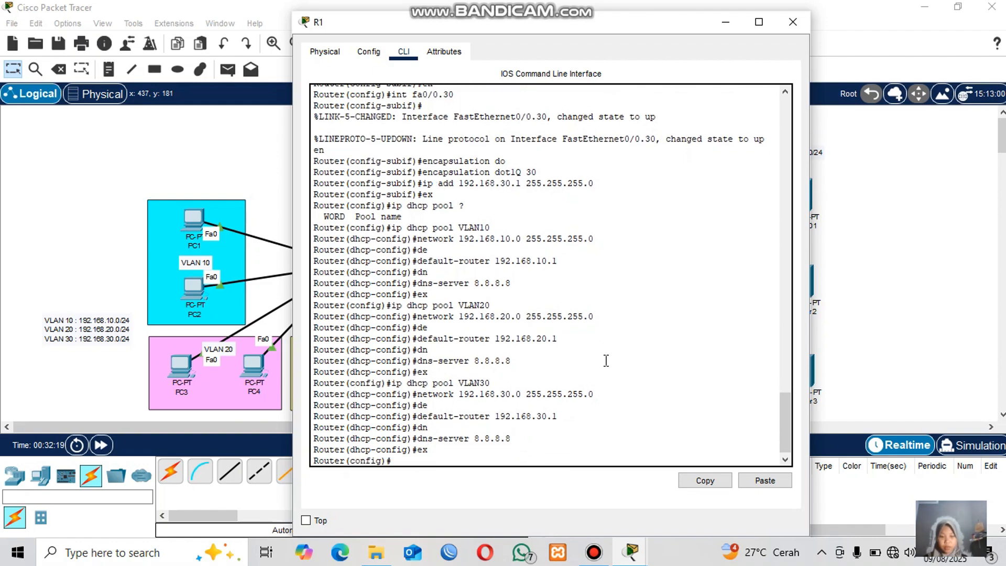
drag(430, 461, 402, 260)
click(499, 409)
click(927, 237)
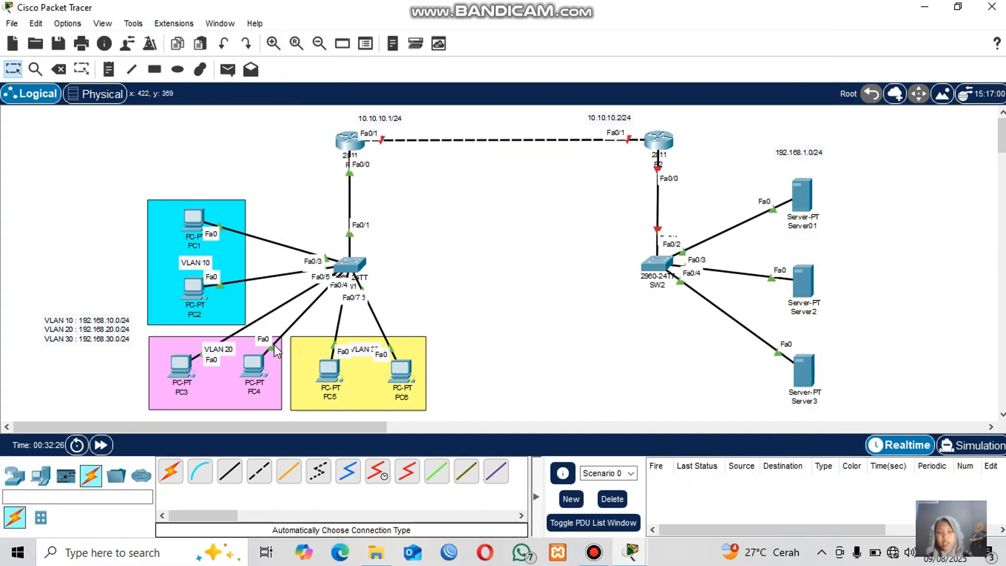
Switch PC1's IPv4 configuration from static to DHCP and close its window.
click(195, 227)
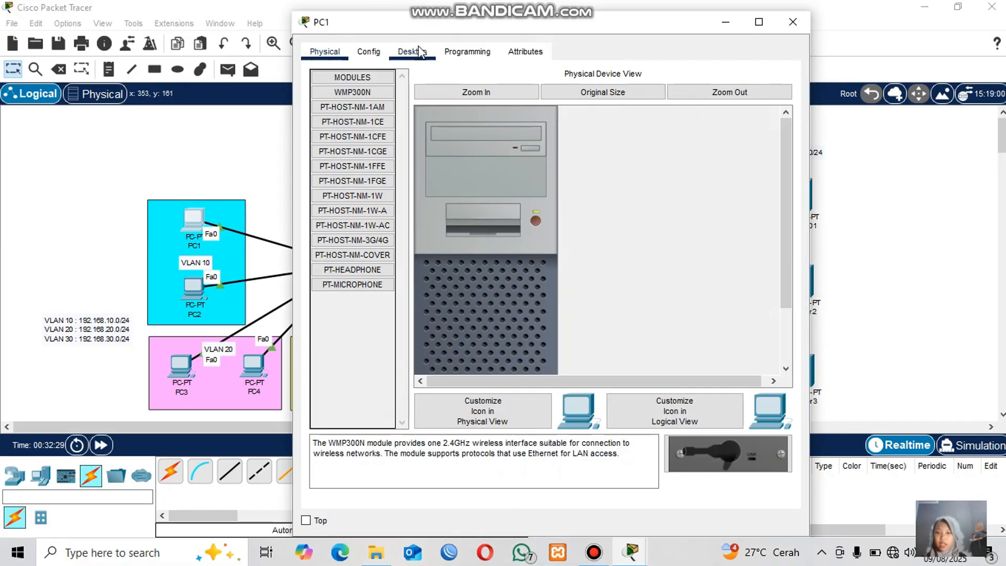
click(420, 51)
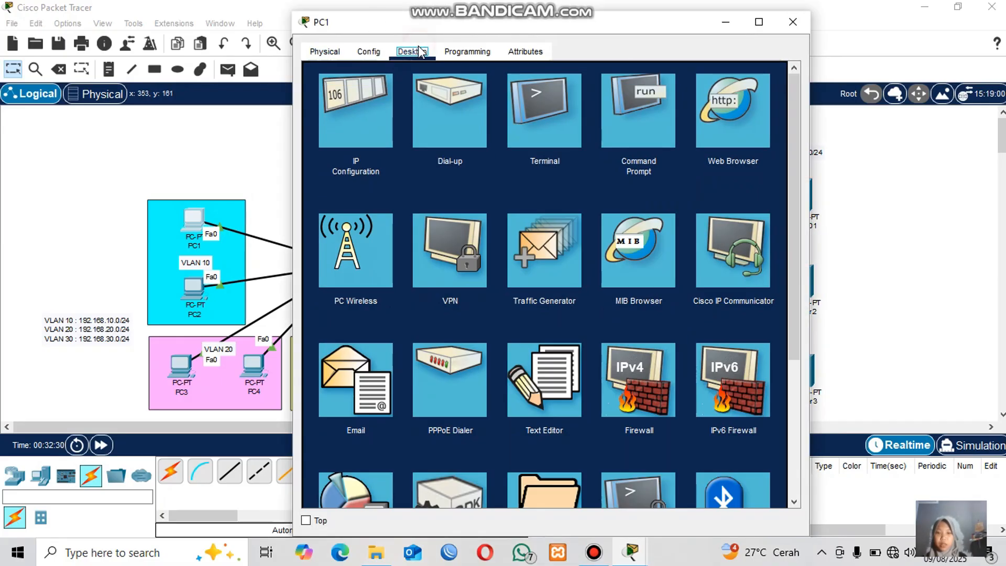
click(349, 113)
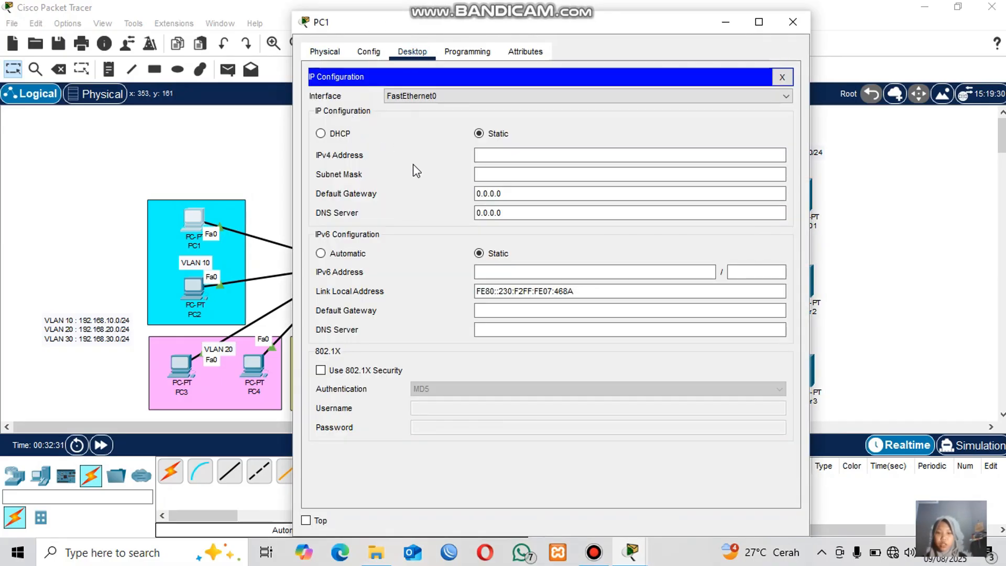
click(321, 134)
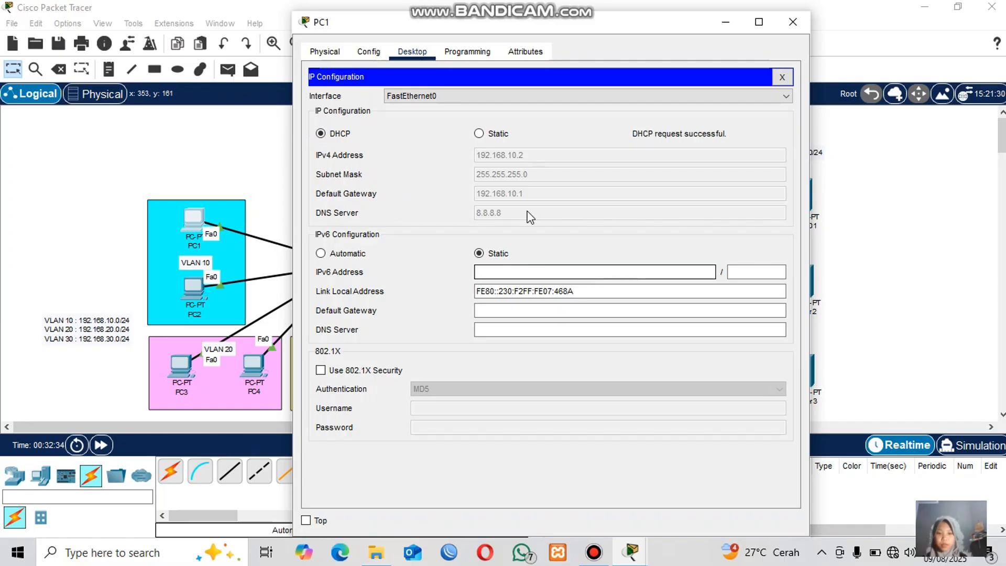
click(795, 18)
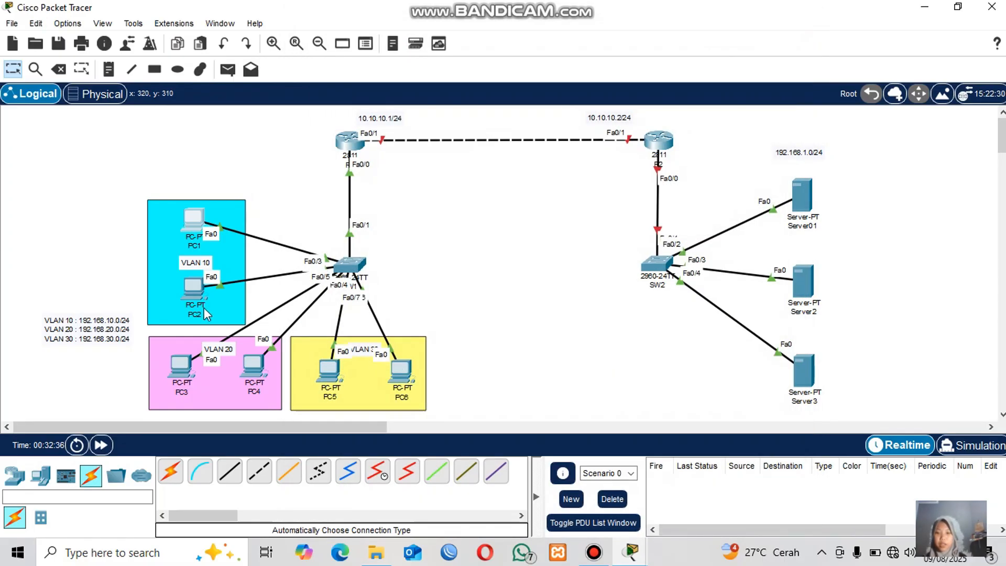
Switch PC2's IPv4 configuration from static to DHCP.
click(194, 289)
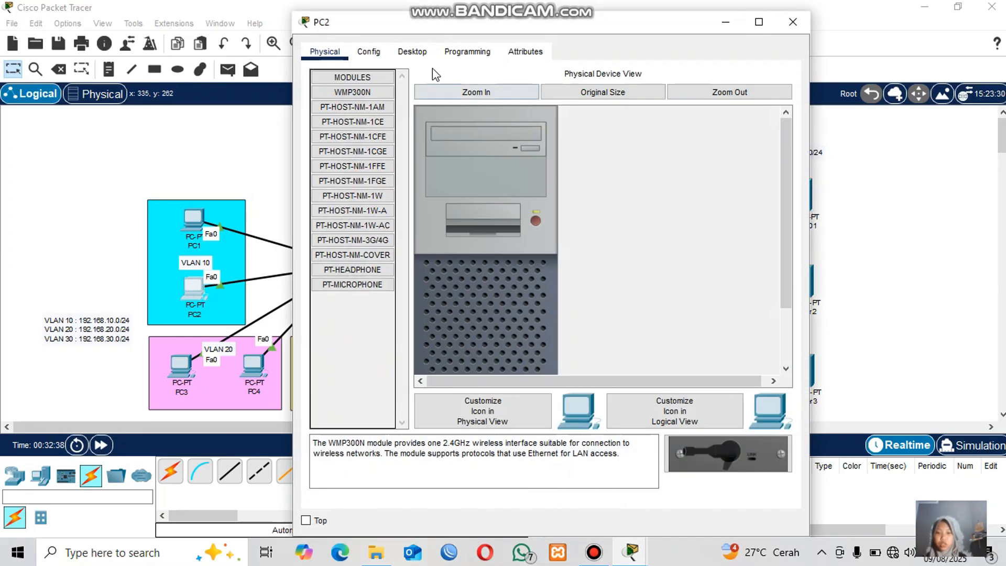
click(412, 51)
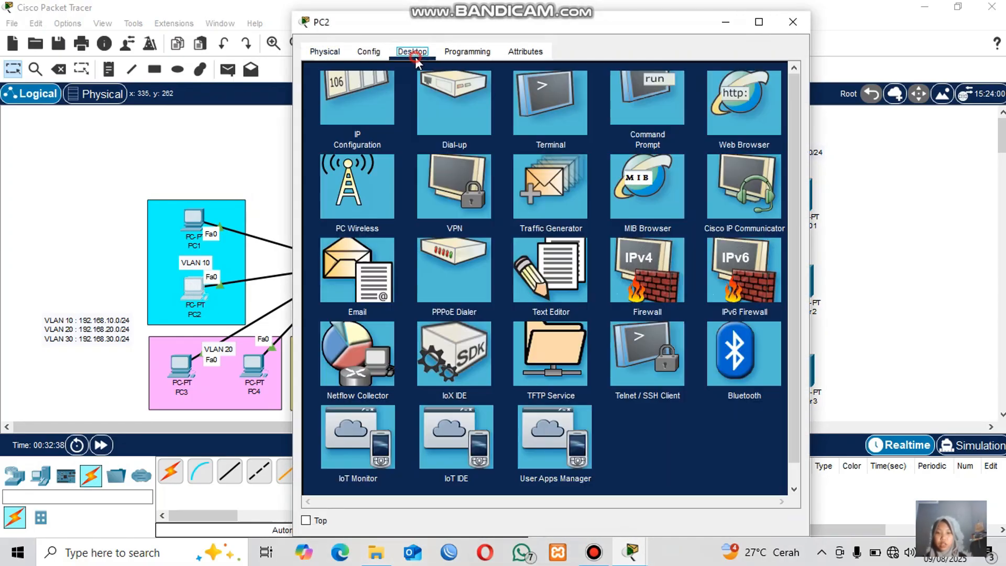
click(367, 123)
click(321, 134)
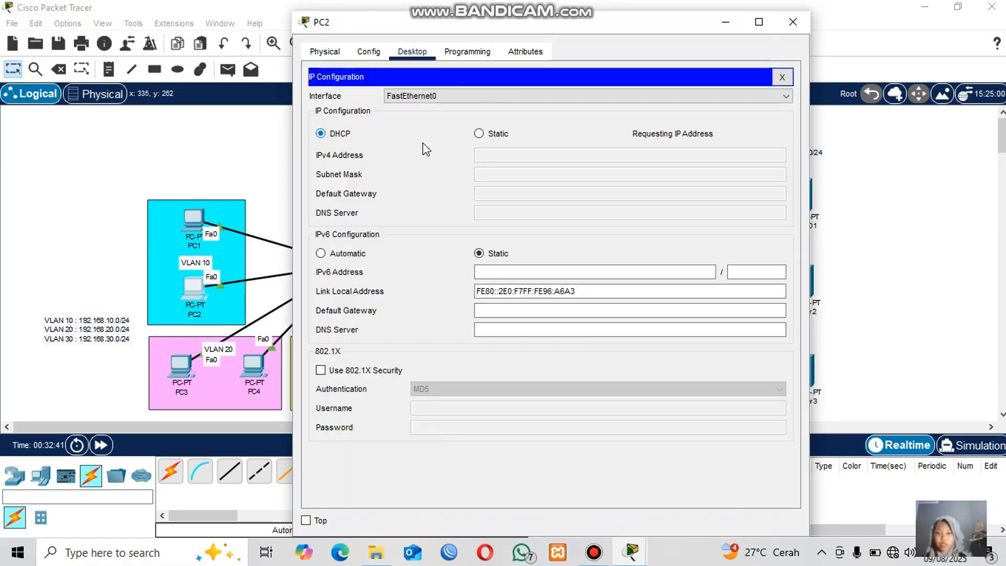
Close PC2's window, then switch PC3's IPv4 configuration from static to DHCP and close its window.
click(790, 24)
click(187, 370)
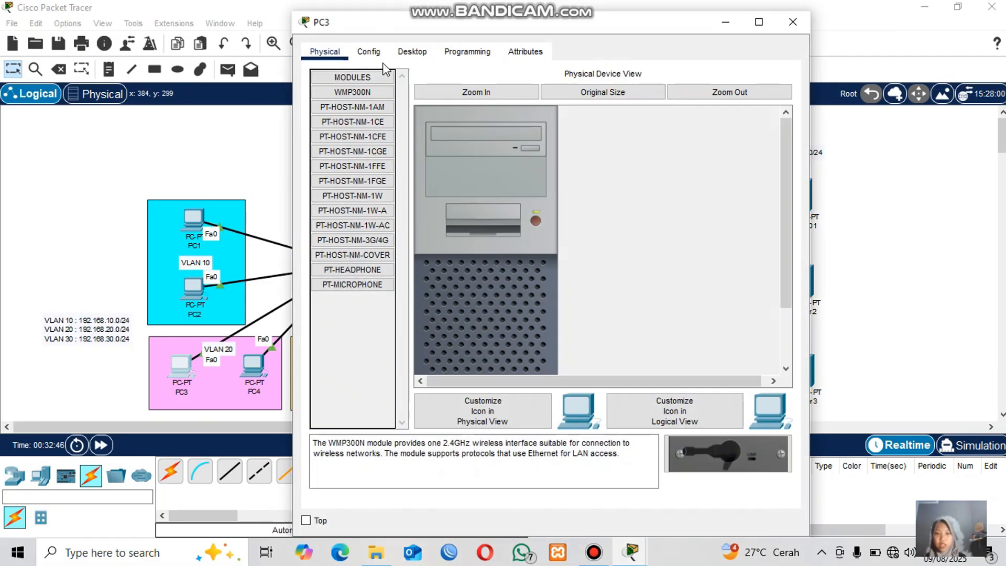
click(403, 52)
click(327, 121)
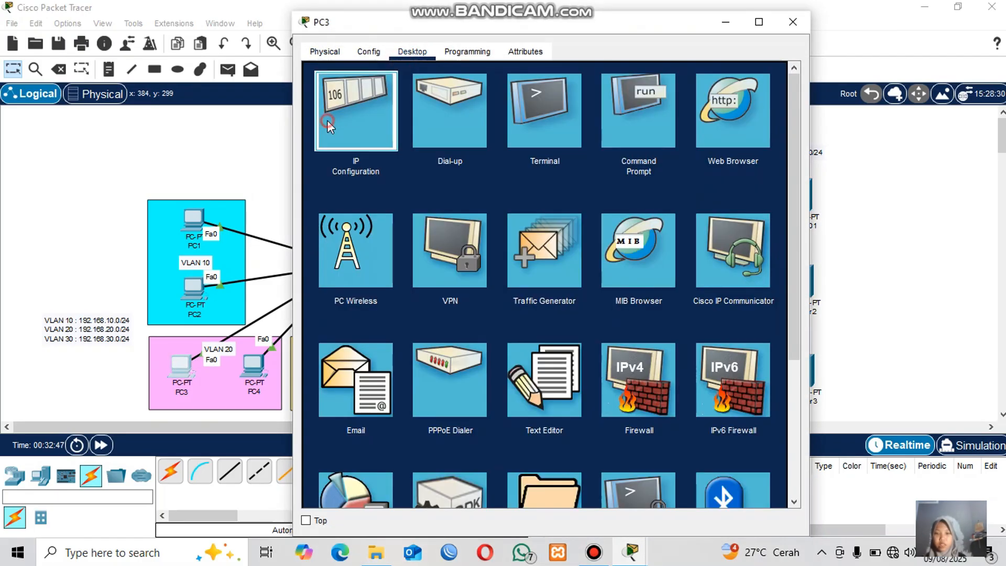
click(330, 134)
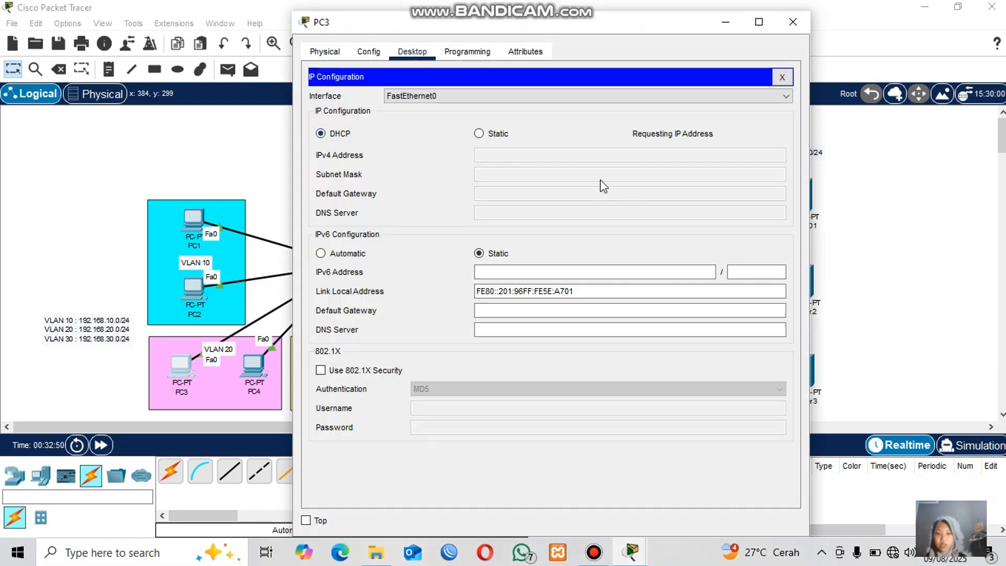
click(792, 24)
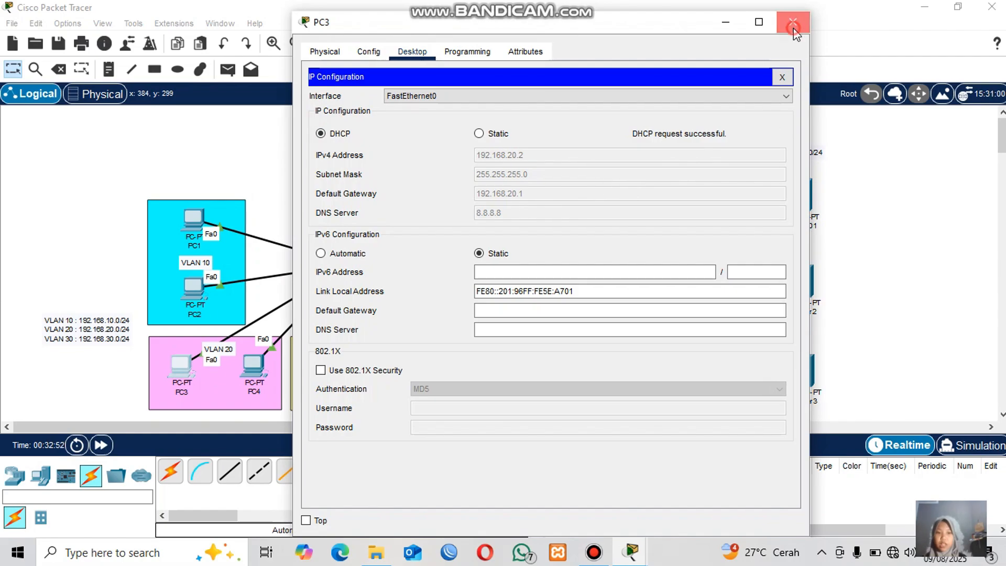
Switch PC4's IPv4 configuration from static to DHCP and close its window.
click(262, 361)
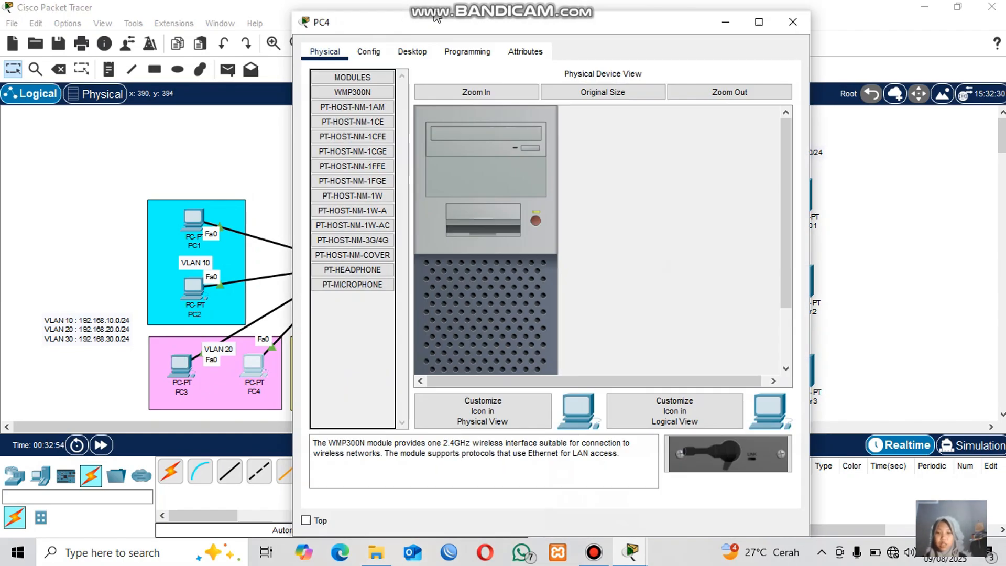
click(412, 51)
click(341, 98)
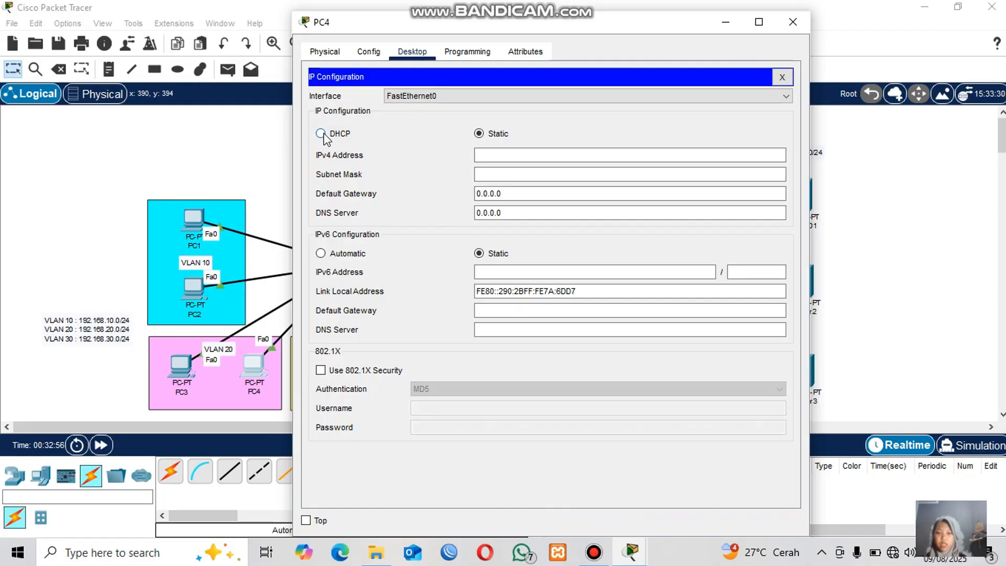
click(322, 134)
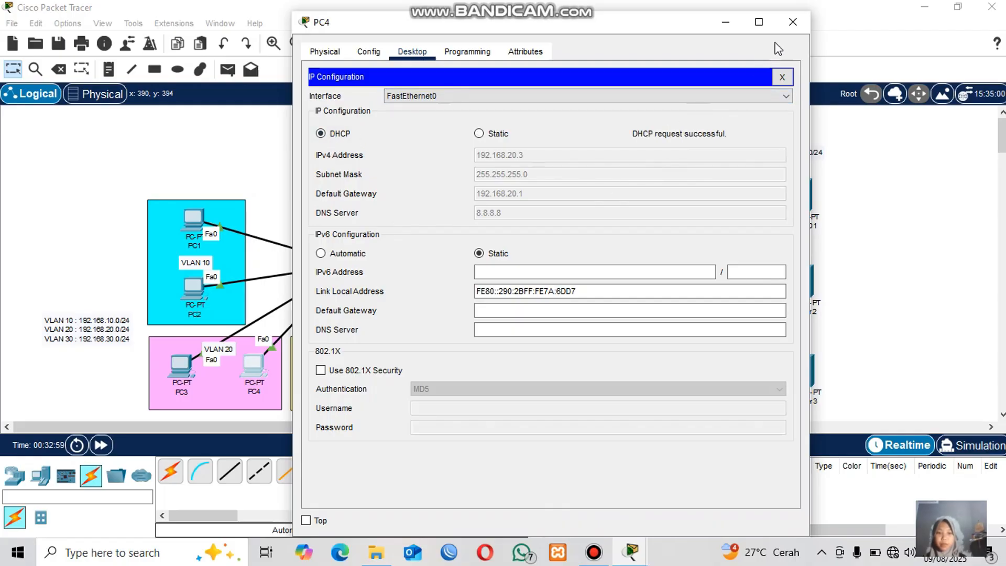
click(793, 21)
Switch PC5's IPv4 configuration from static to DHCP and close its window.
click(329, 371)
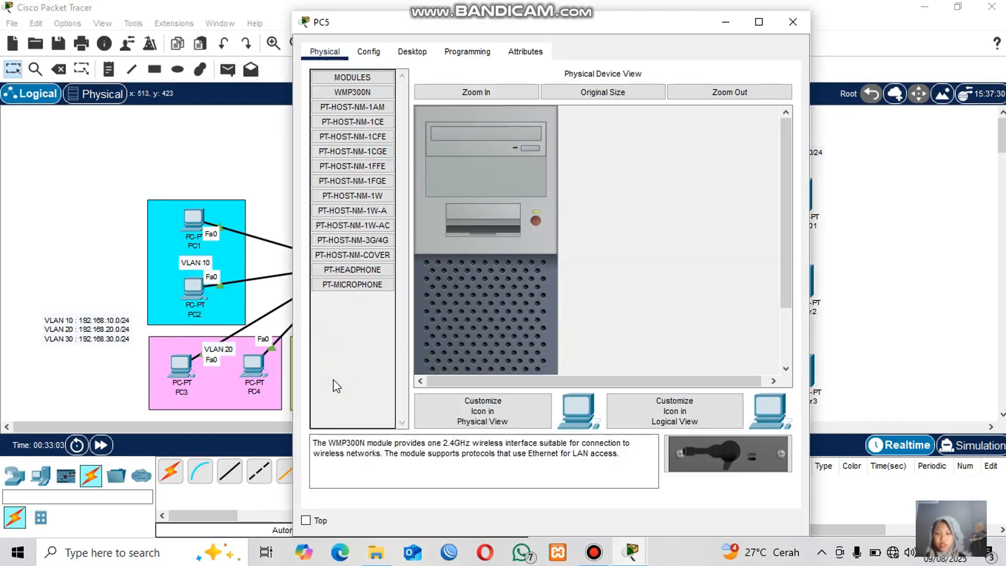
click(412, 51)
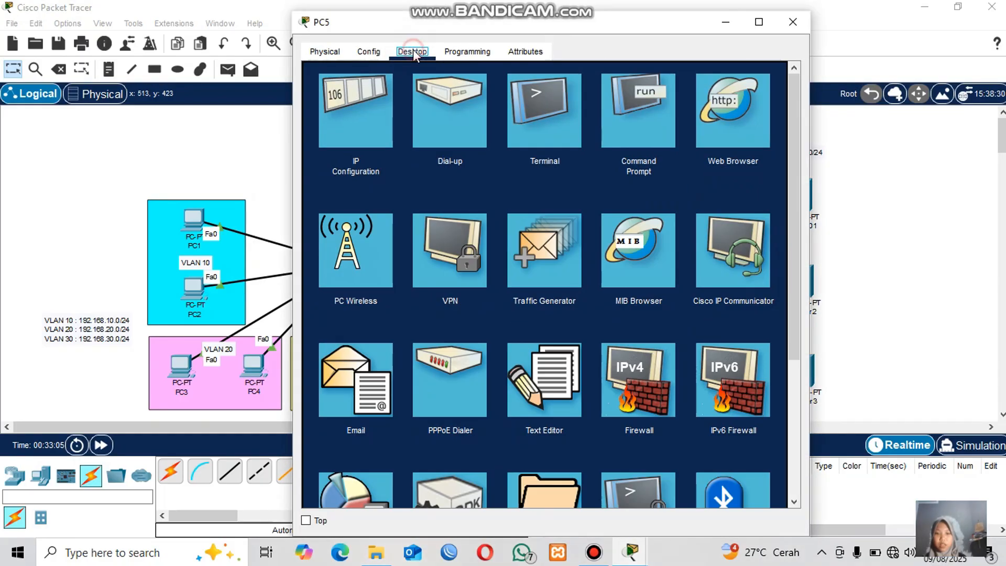
click(336, 118)
click(321, 133)
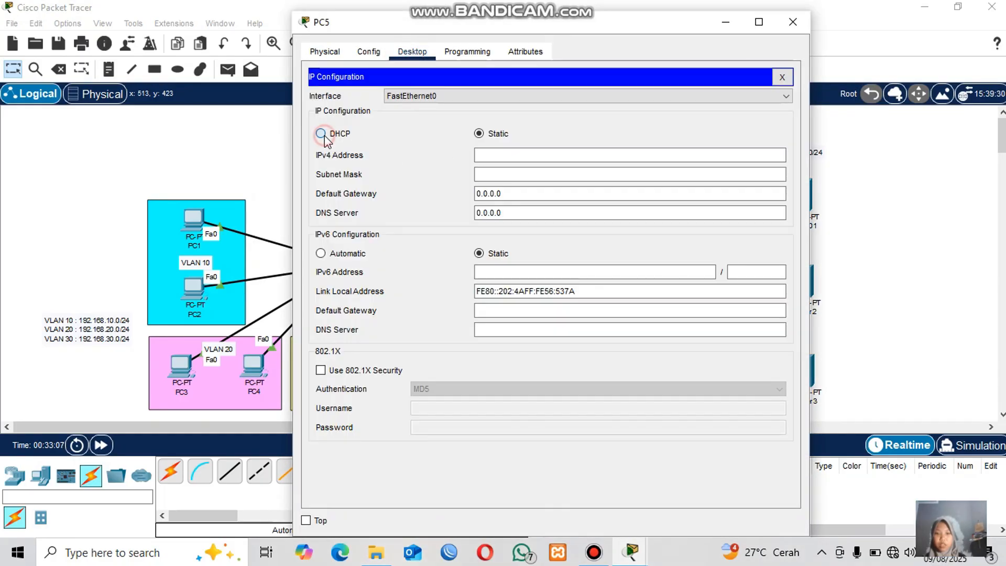
click(791, 21)
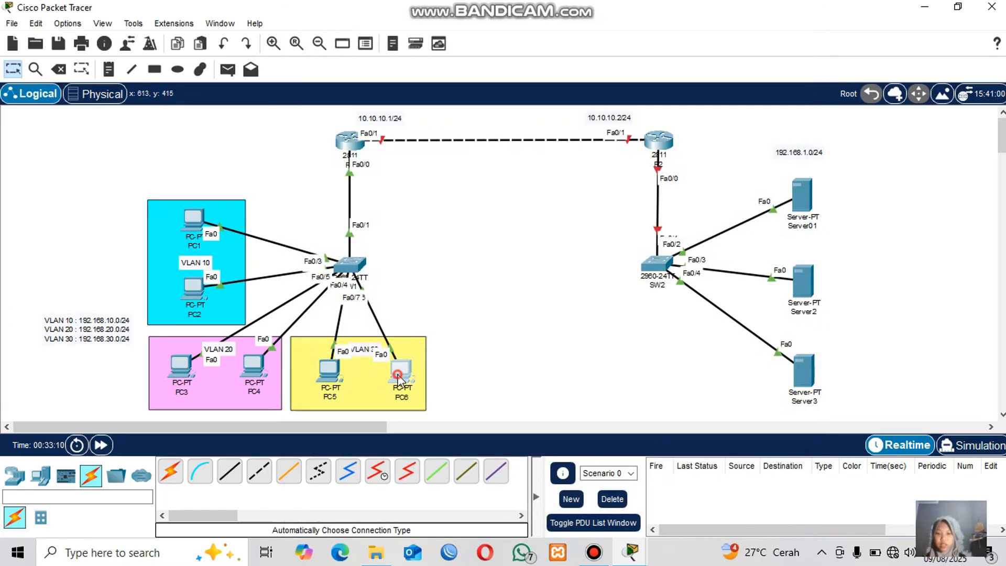
Switch PC6's IPv4 configuration from static to DHCP and close its window.
click(401, 371)
click(412, 52)
click(335, 115)
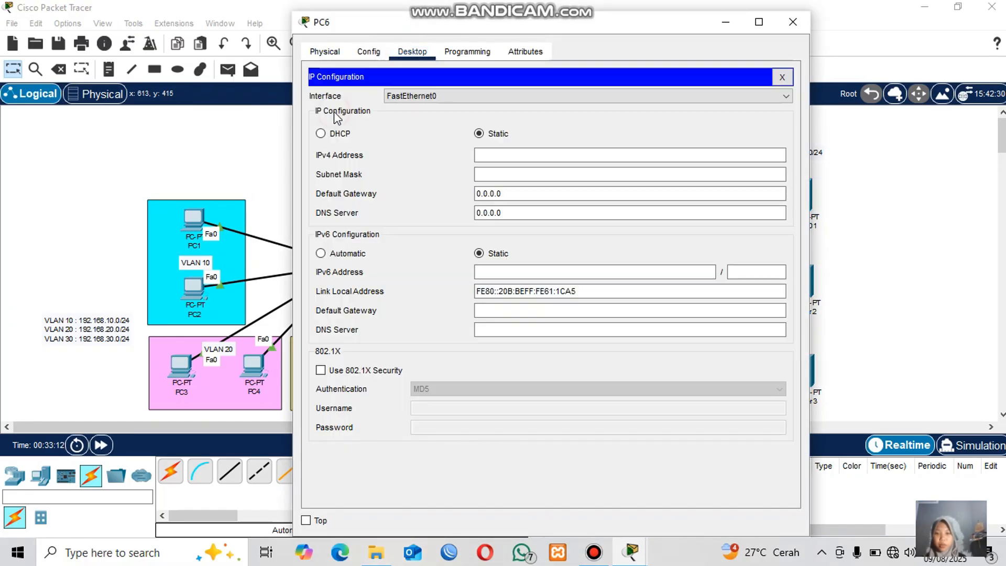
click(321, 133)
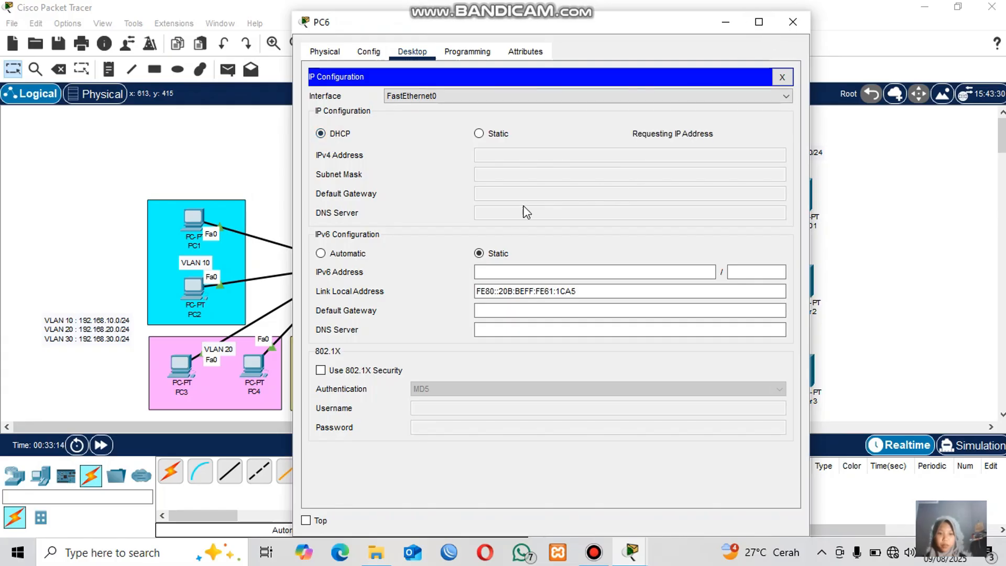
click(793, 22)
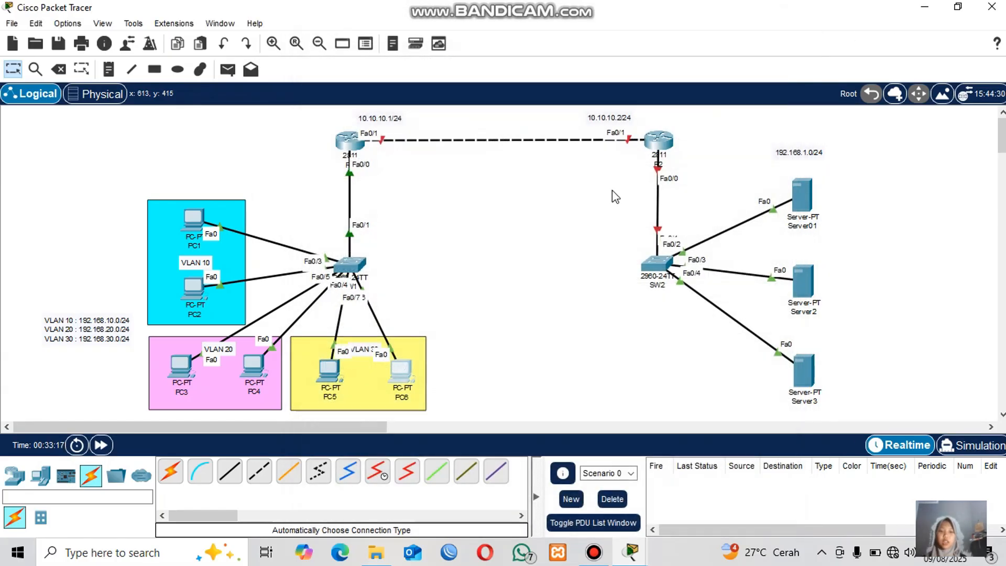
Install an NM-1FE-TX module into R2's empty network module slot, switch the router's power on and close its window.
click(468, 284)
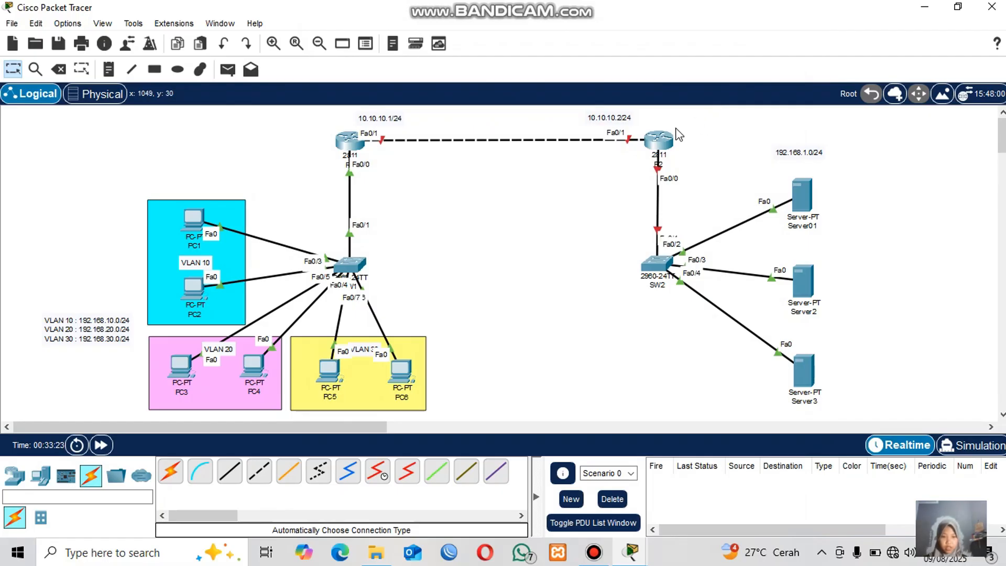
click(660, 140)
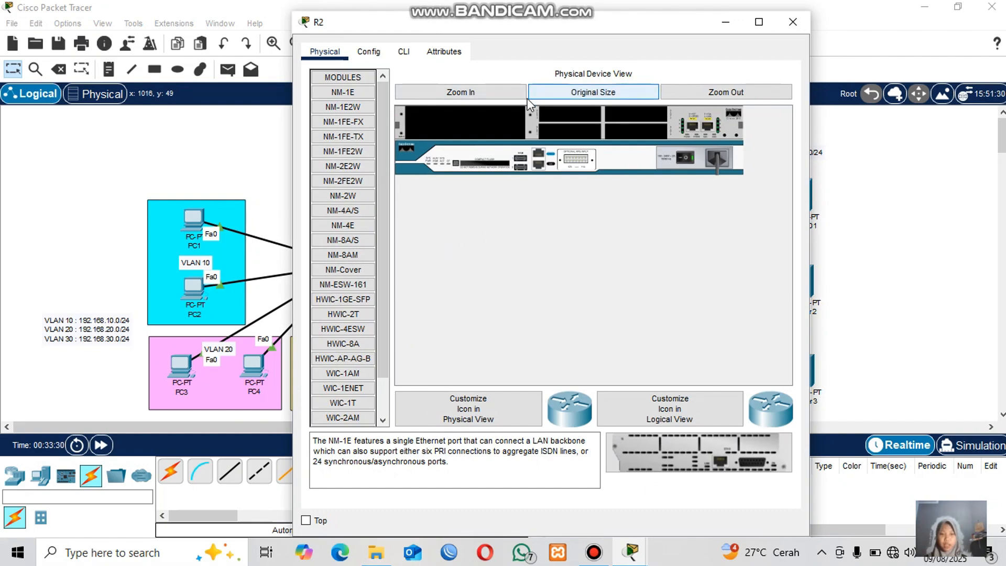
click(454, 93)
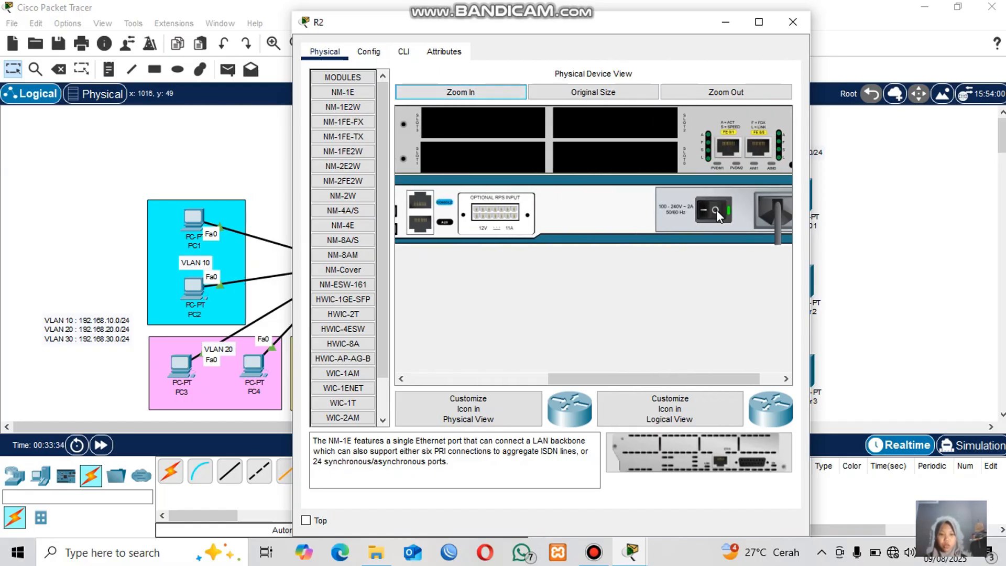
scroll(716, 209, left, 5)
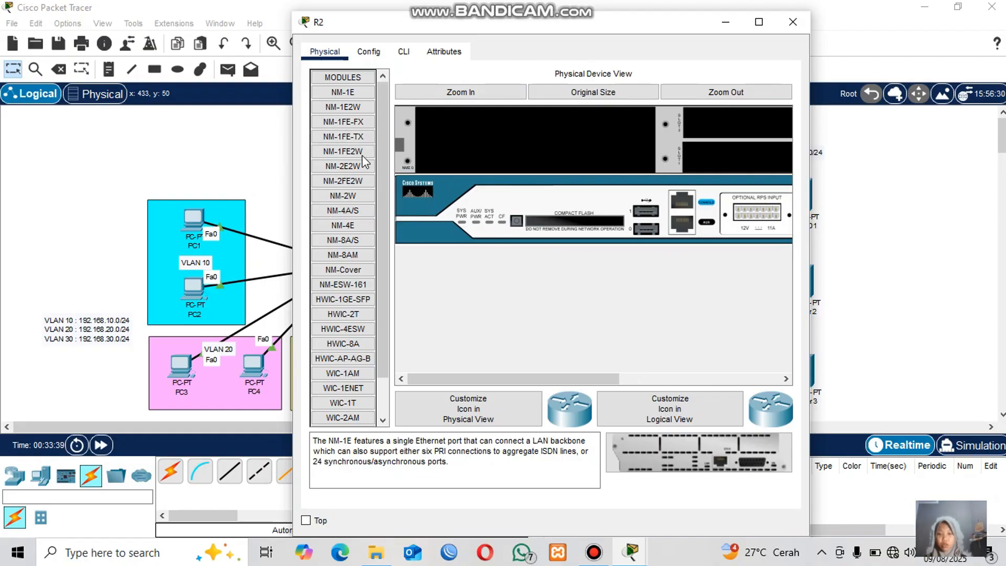
drag(344, 137, 512, 127)
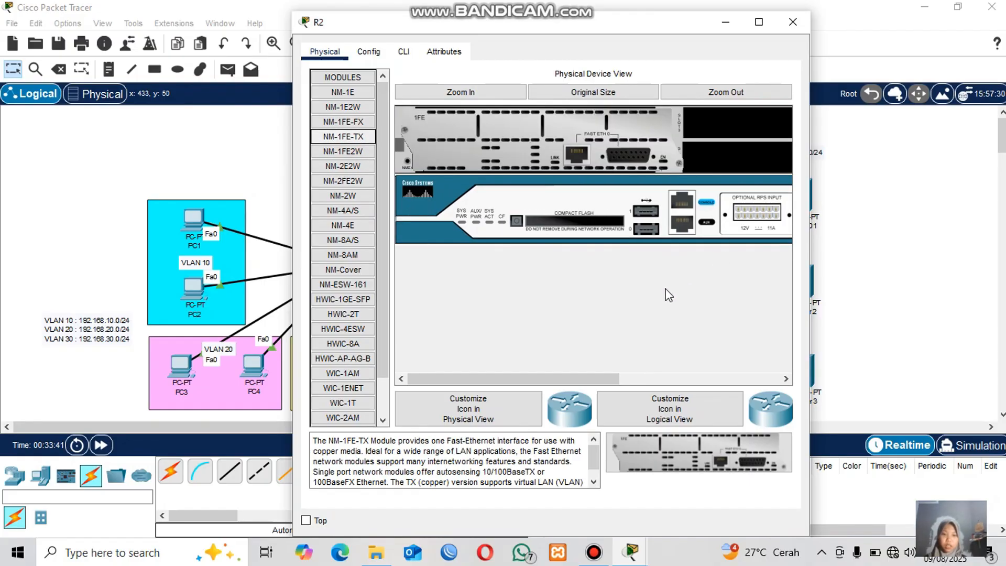
scroll(646, 298, right, 3)
scroll(667, 213, right, 3)
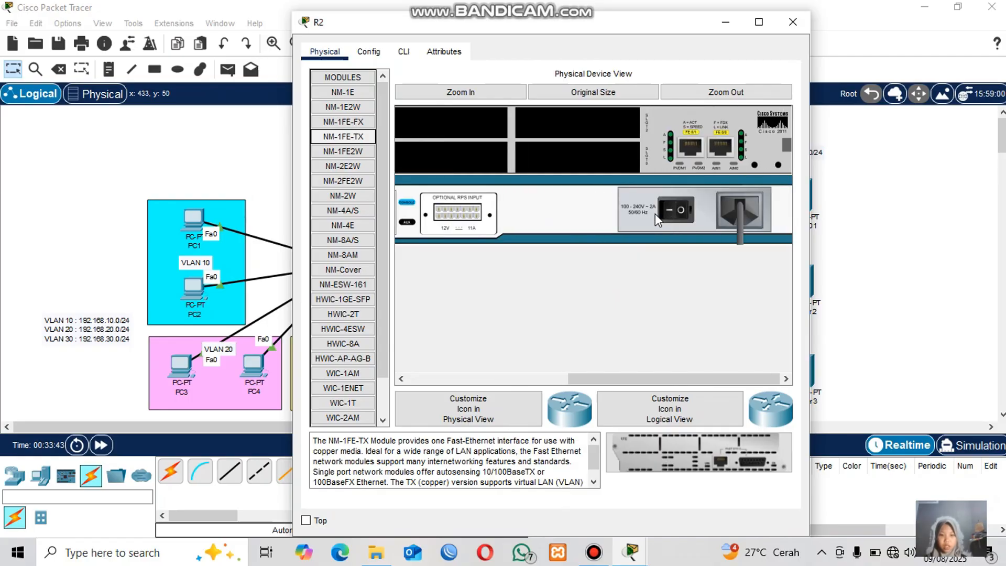
click(677, 209)
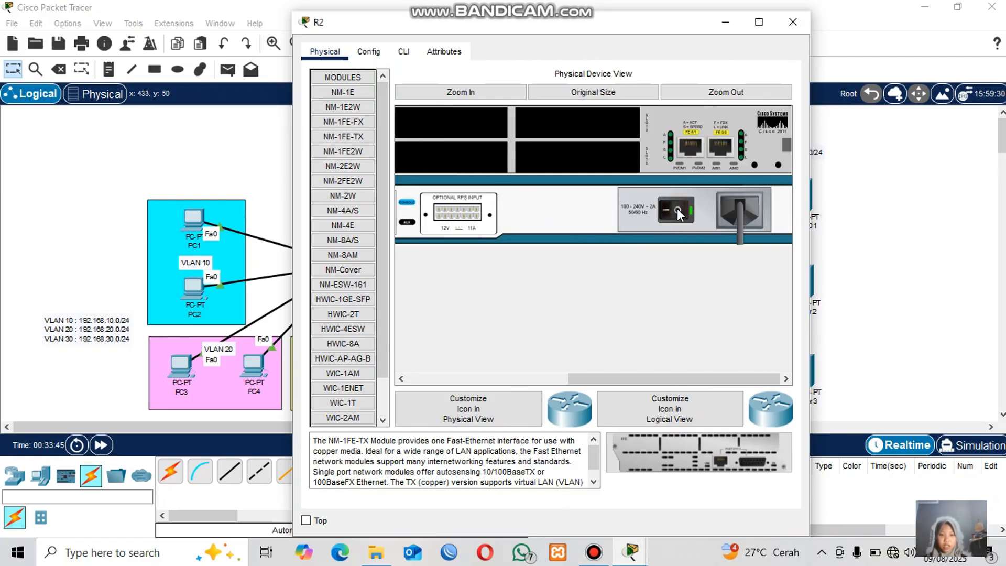
click(792, 27)
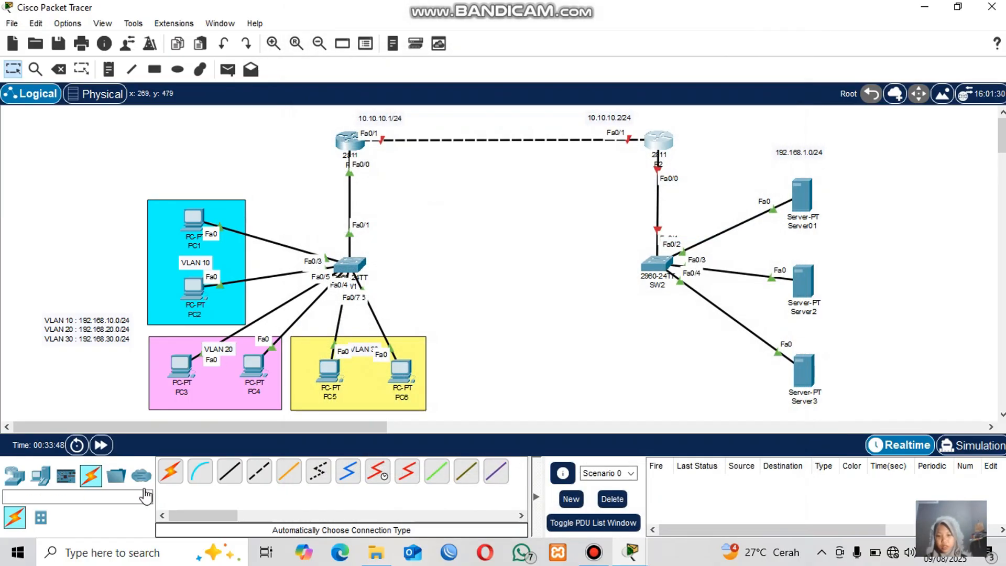
Fast-forward the simulation time and decline R2's initial configuration dialog in its CLI.
click(97, 445)
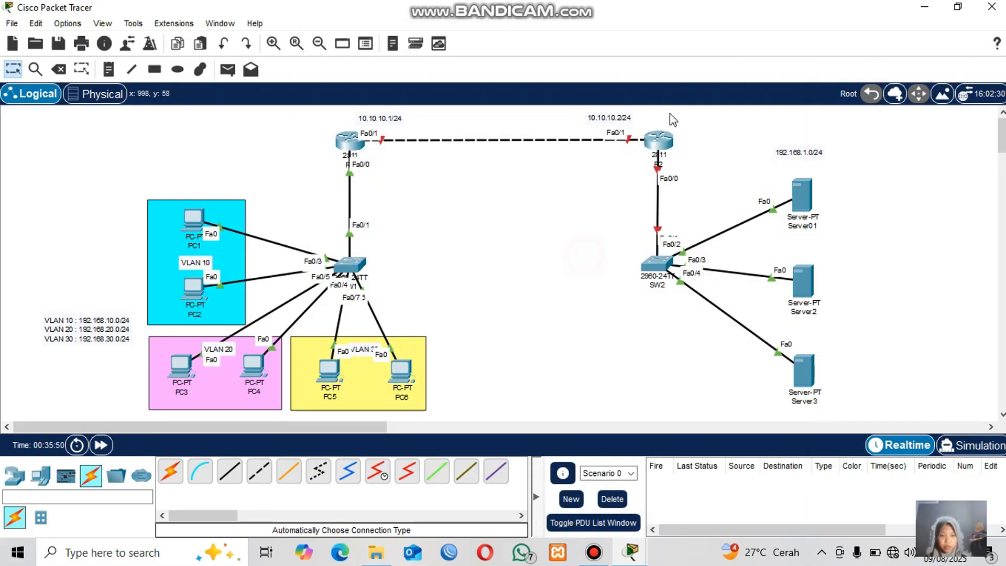
click(663, 140)
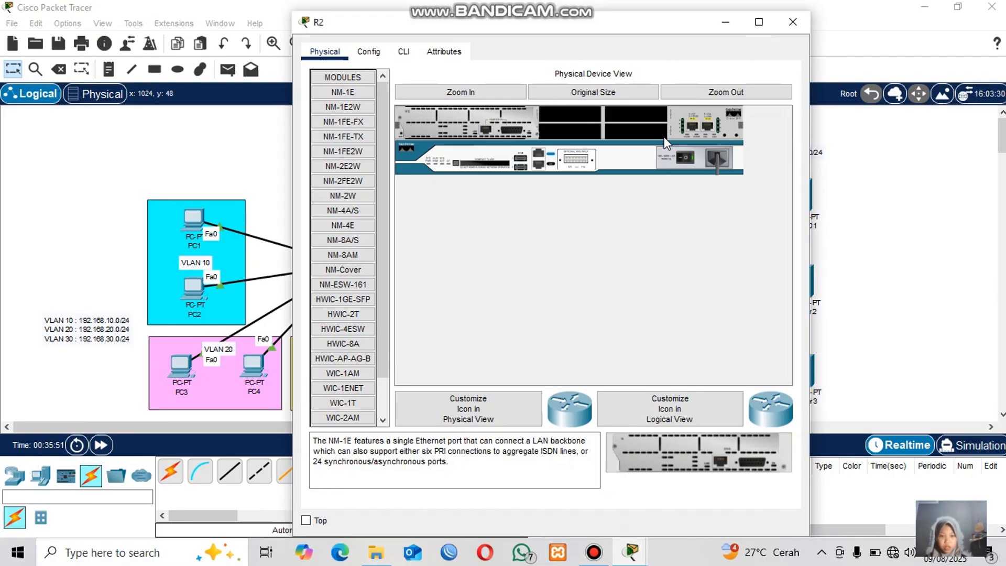
click(403, 51)
text(no)
key(Return)
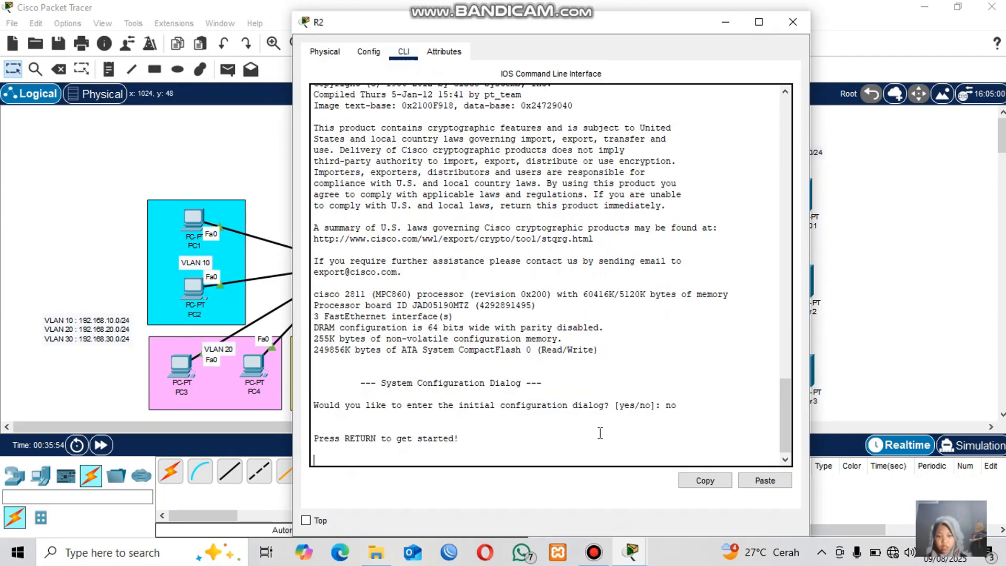
key(Return)
click(891, 261)
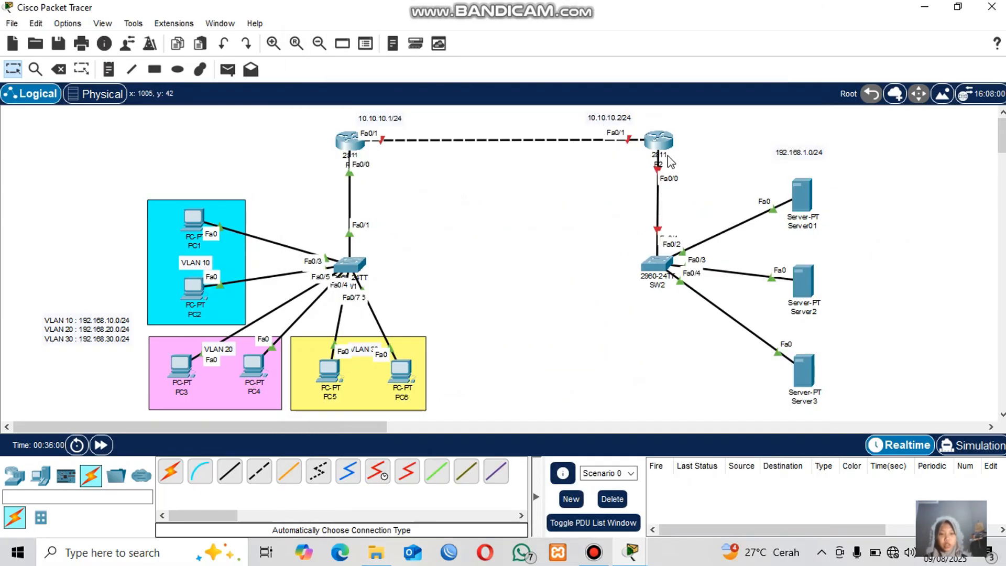
Enter global configuration on R2 and bring up interfaces Fa0/0 through Fa0/1 with no shutdown.
click(658, 140)
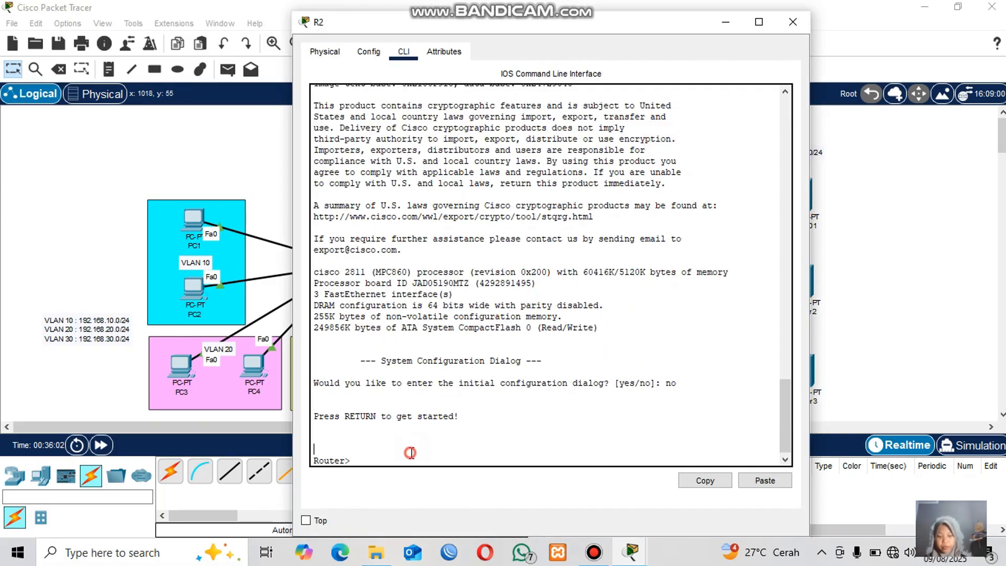
text(en)
key(Return)
text(conf t)
key(Return)
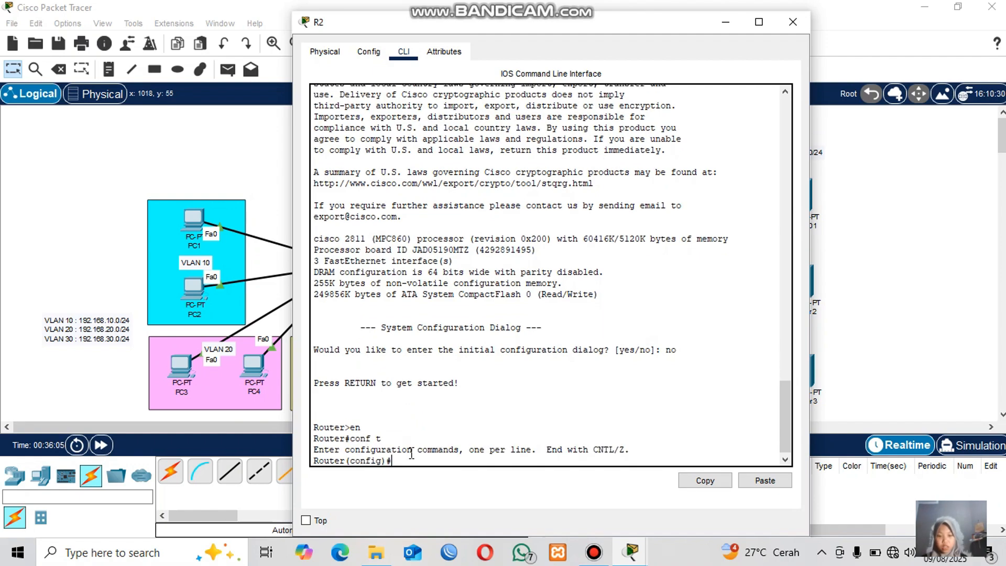
text(int range fa0)
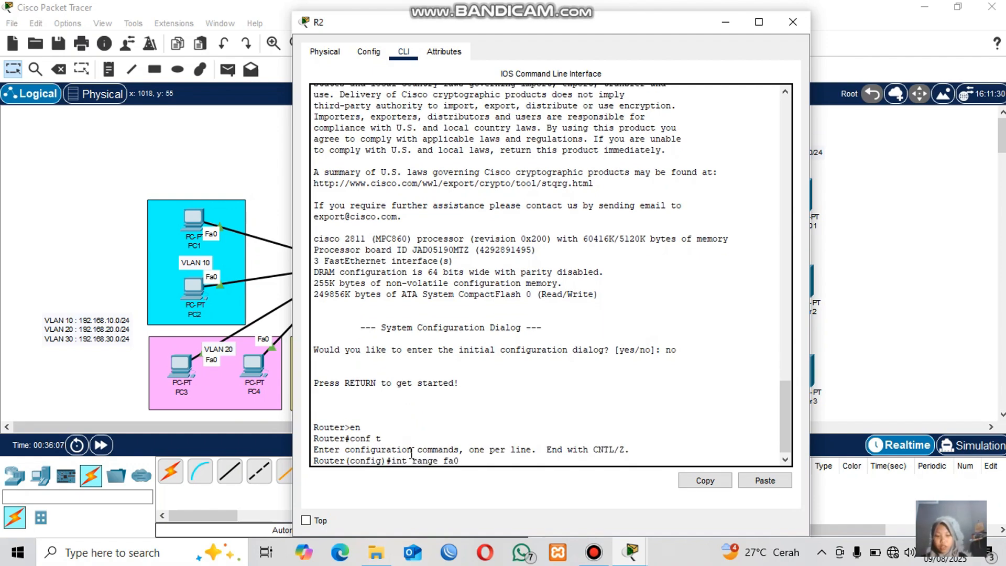
text(/0-1)
key(Return)
text(no)
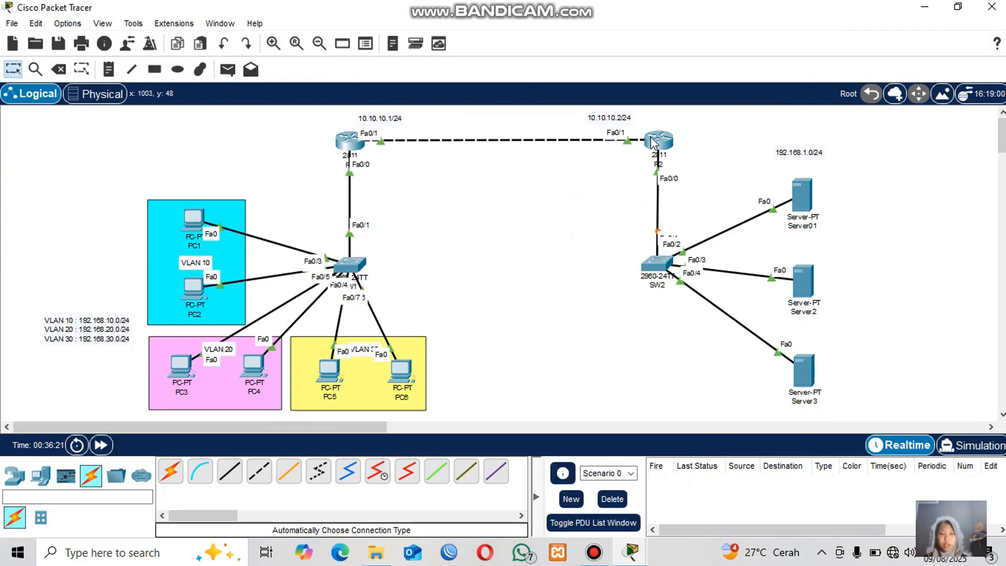
Assign IP address 10.10.10.2 with mask 255.255.255.0 to R2's Fa0/1 and exit interface configuration.
click(655, 140)
text(int fa)
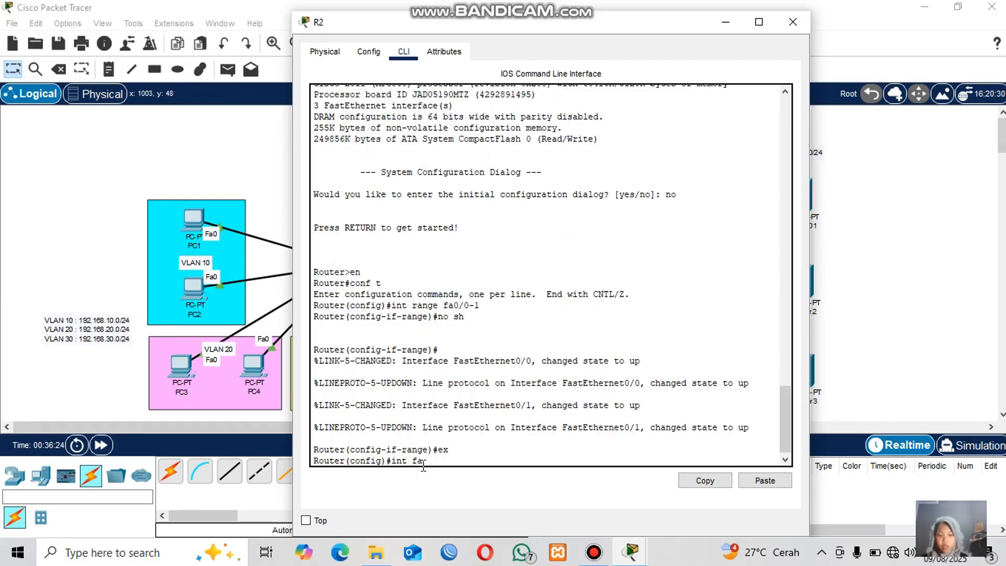
text(0/1)
key(Return)
text(i)
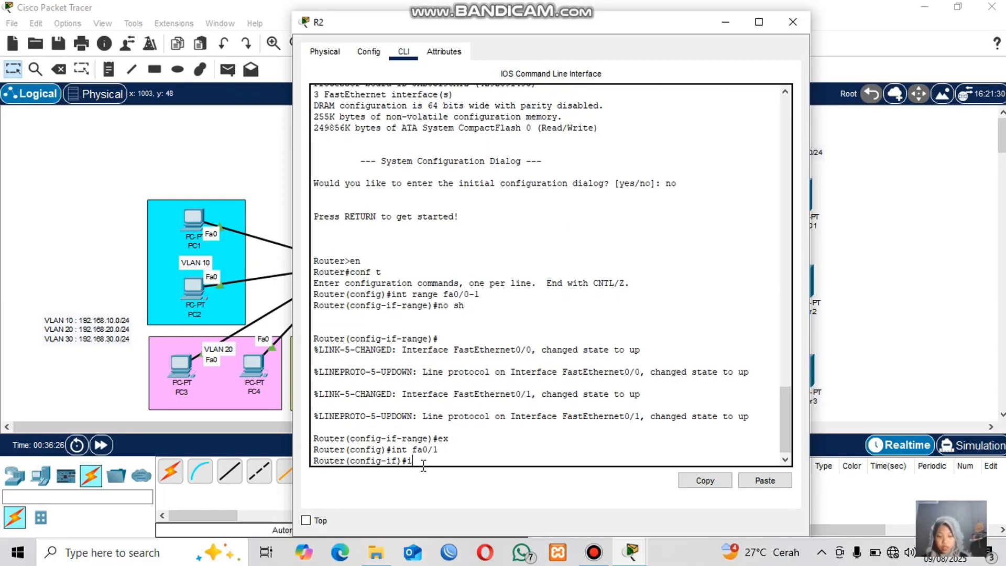
text(p add 10.10.10.2 255.2)
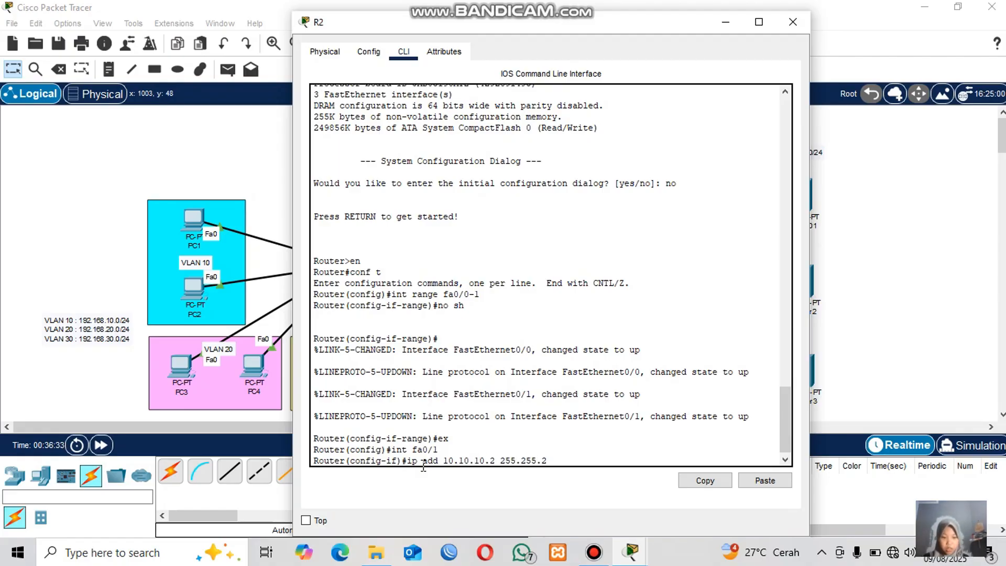
text(55.0)
key(Return)
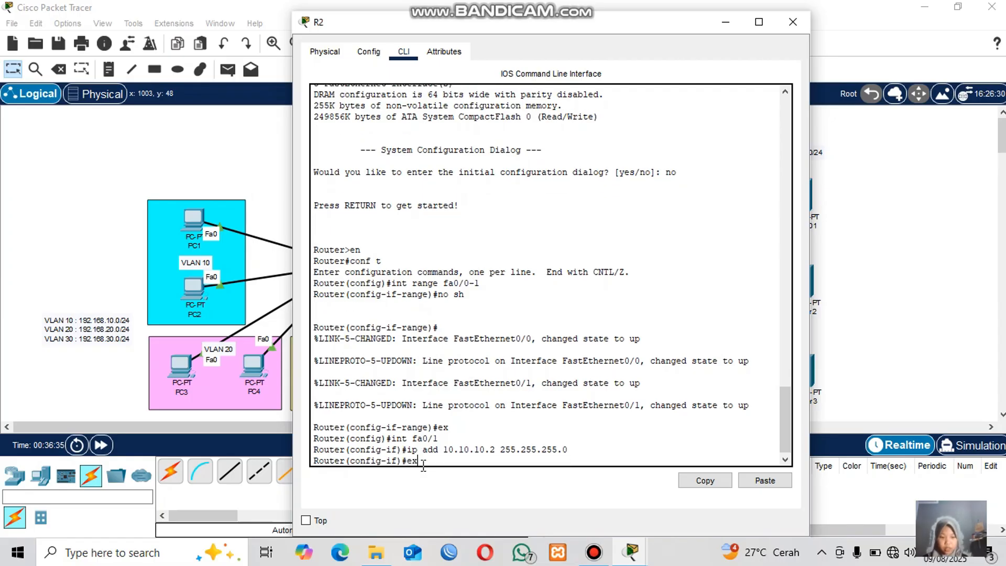
text(ex)
key(Return)
click(945, 244)
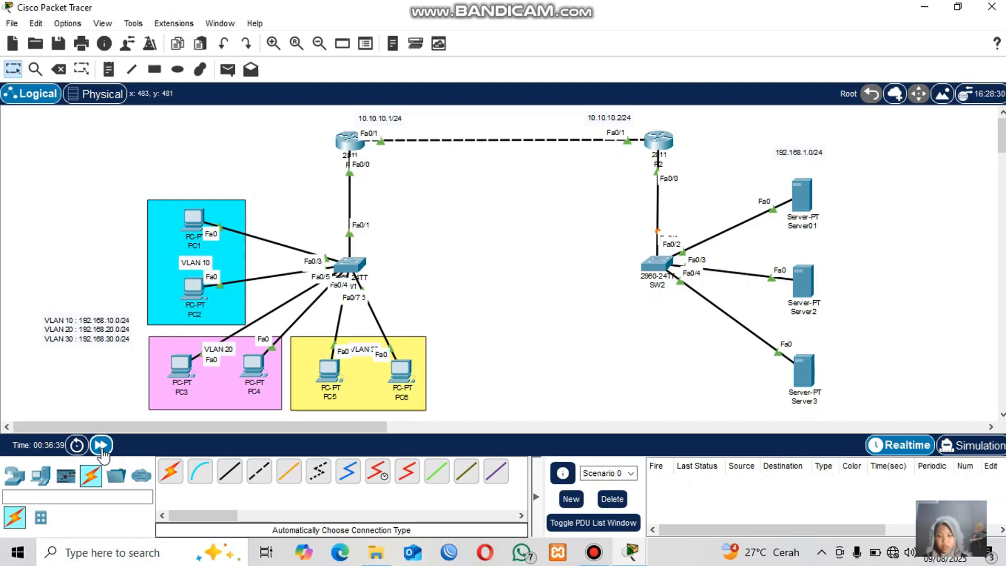
Fast-forward the simulation time and enter privileged and global configuration mode in SW2's CLI.
click(101, 445)
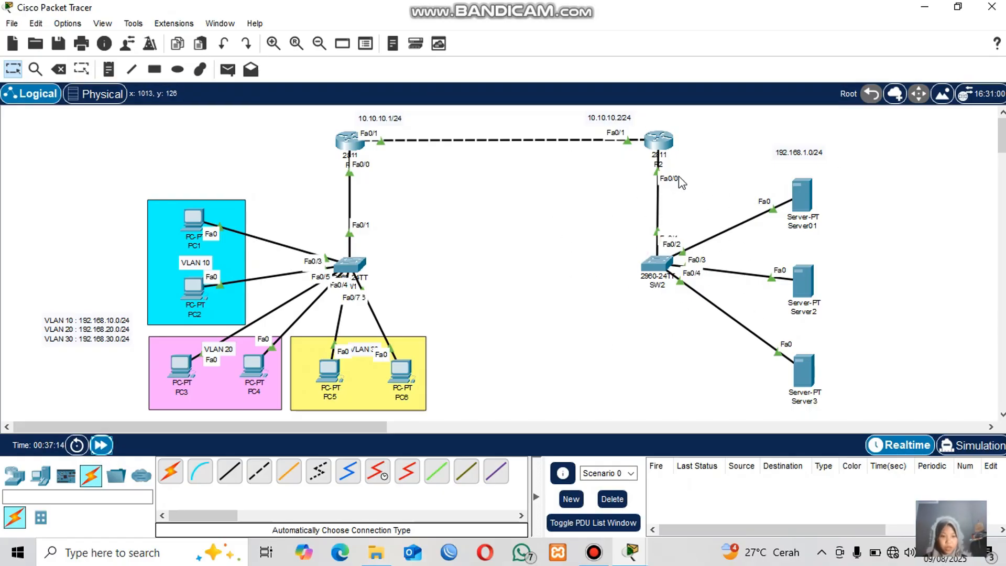
click(657, 265)
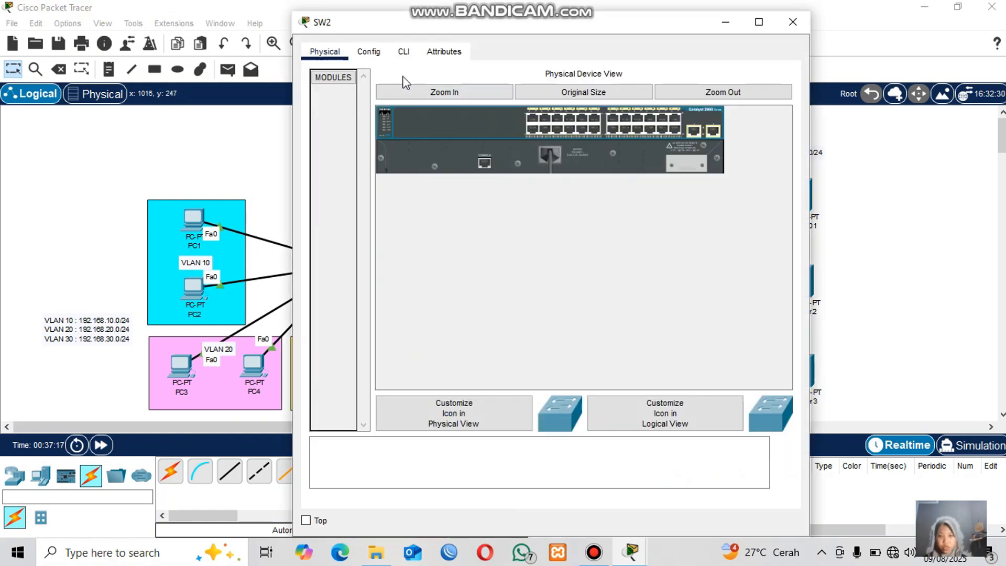
click(403, 52)
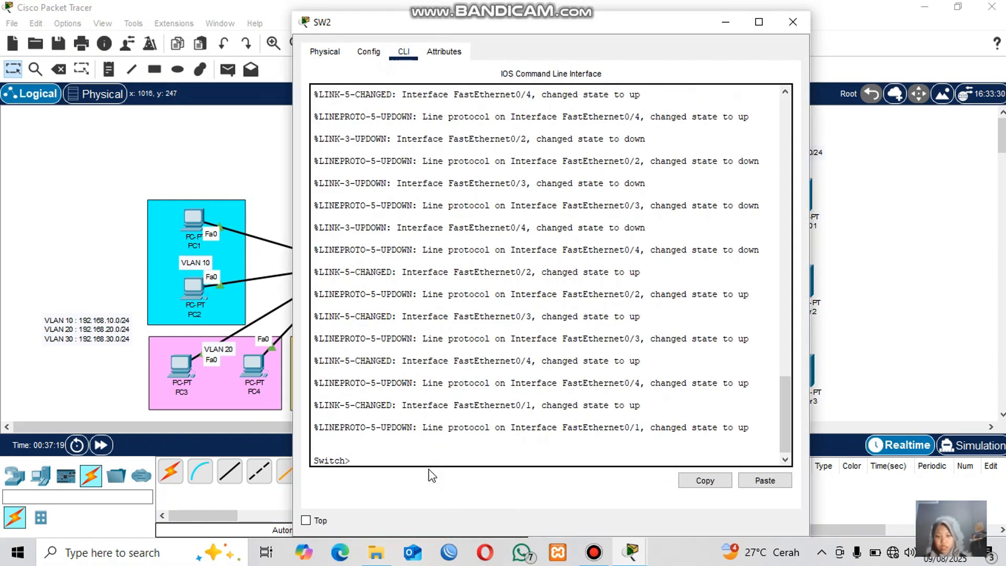
text(en)
key(Return)
text(conf t)
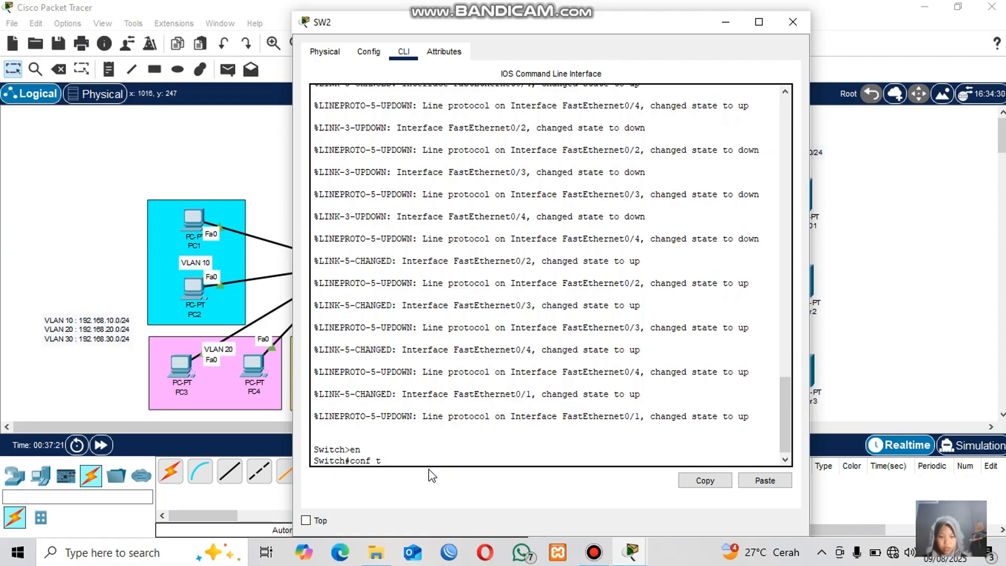
key(Return)
click(908, 250)
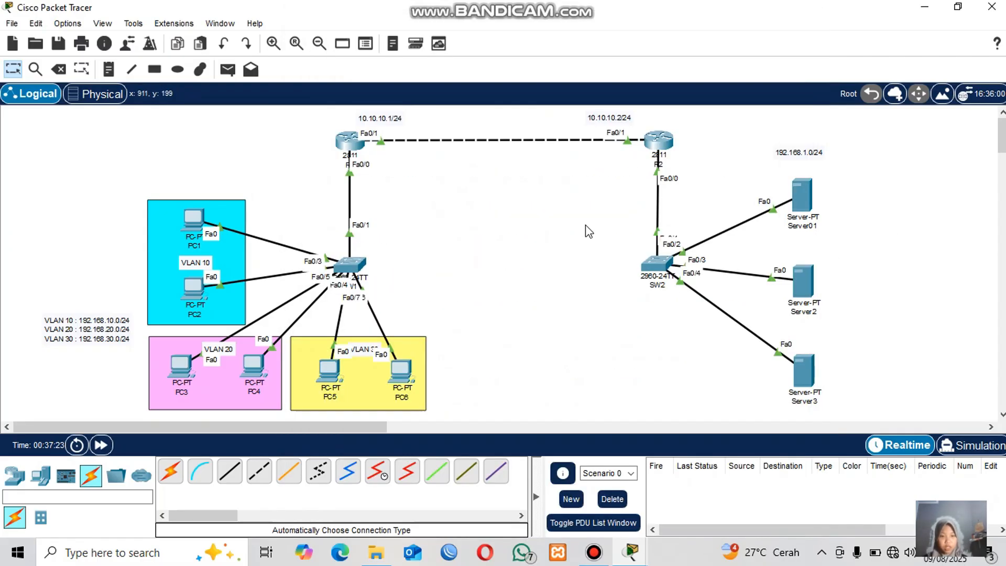
click(657, 263)
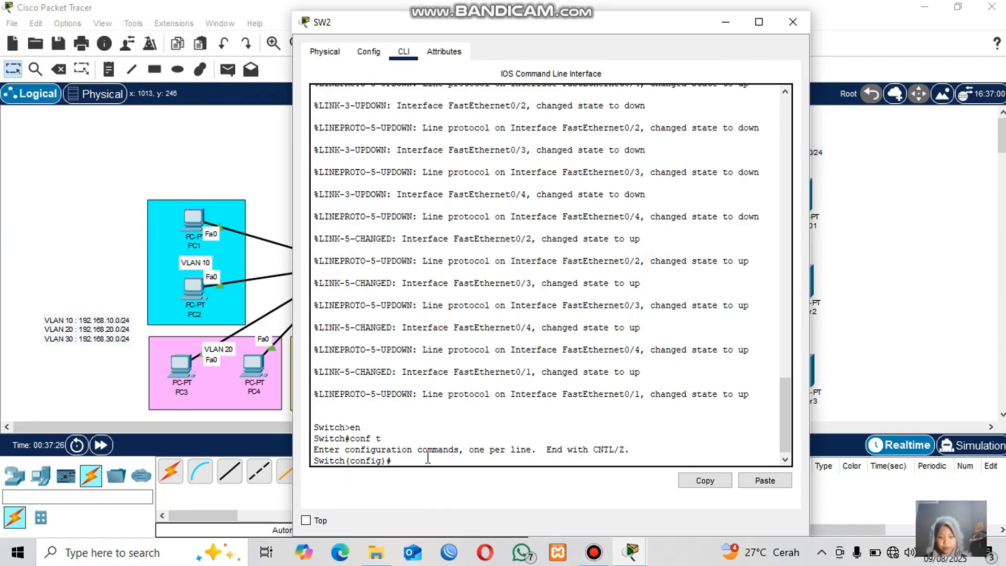
Set SW2's Fa0/1 to switchport mode trunk and exit interface configuration.
text(int fa0/)
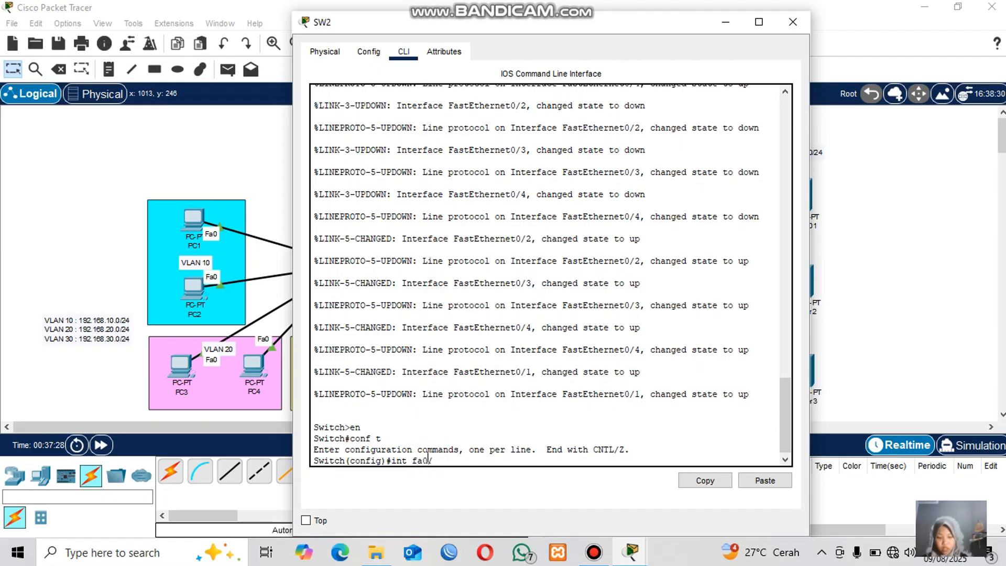
text(1)
key(Return)
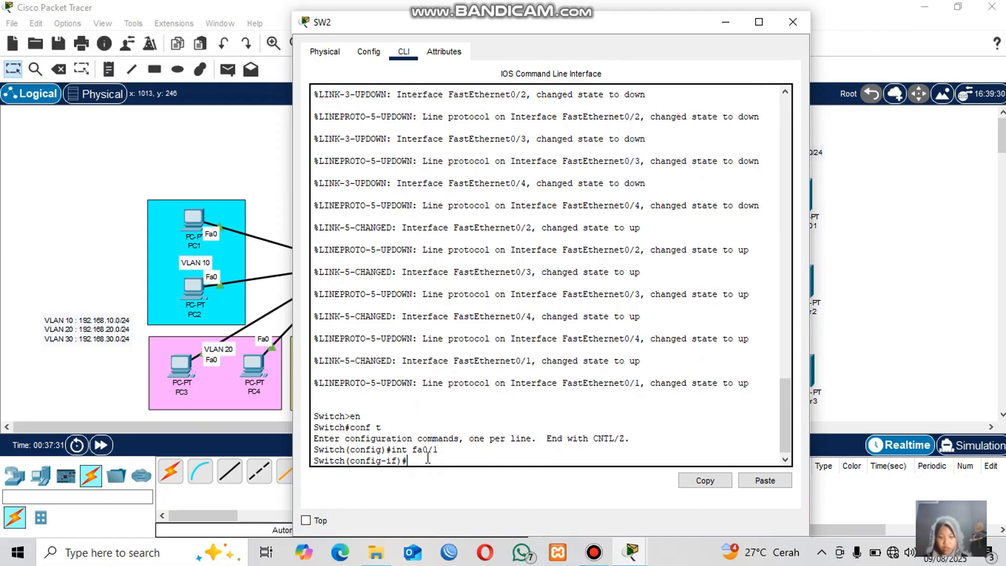
text(sw)
key(Tab)
text(mo)
key(Tab)
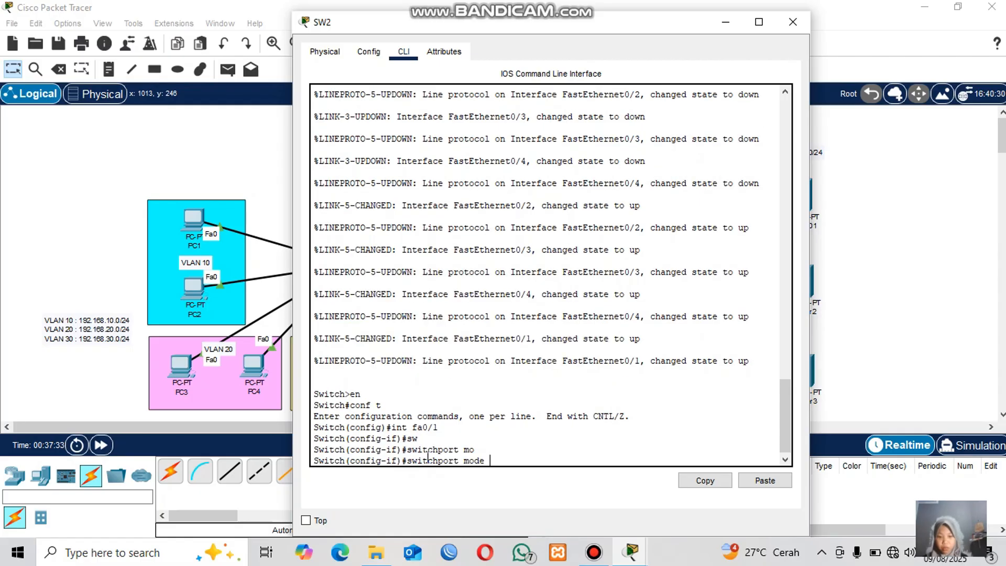
text(t)
key(Tab)
key(Return)
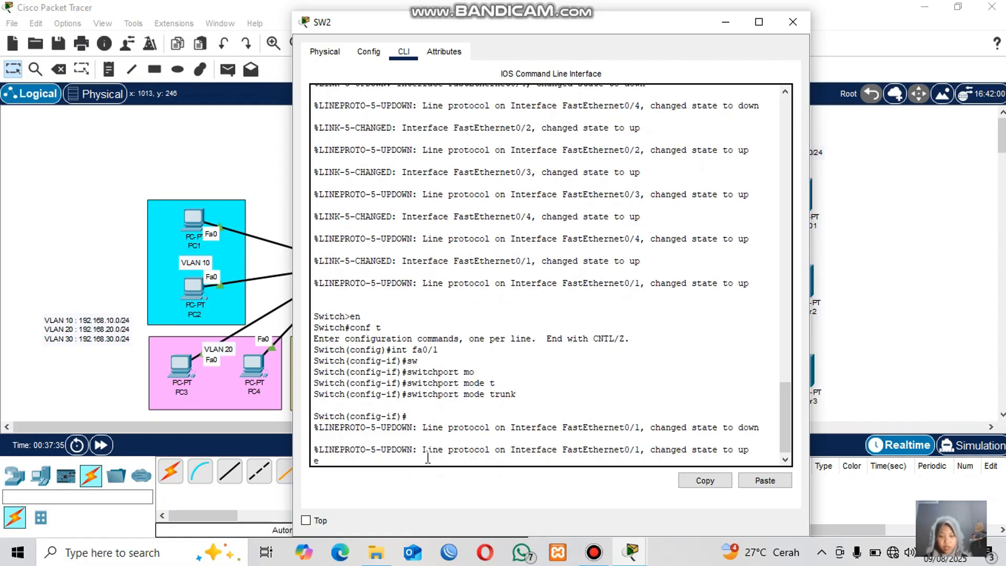
key(Return)
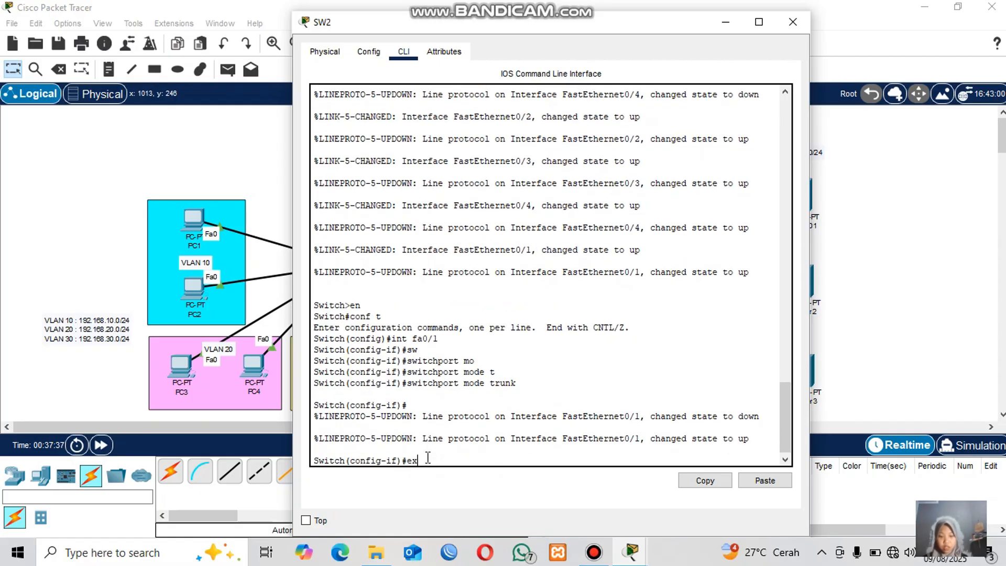
text(ex)
key(Return)
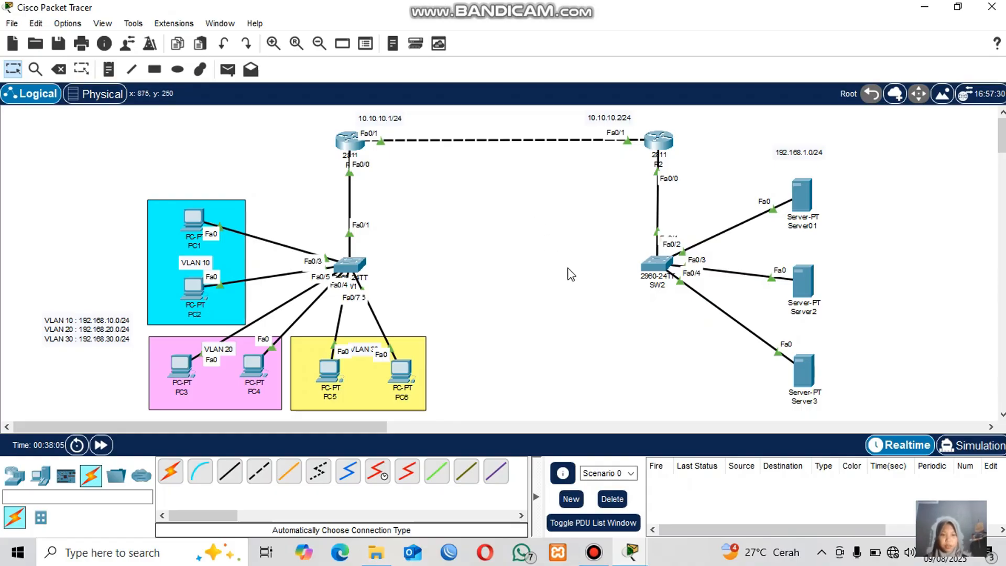
Create DHCP pool SERVER on R2 with network 192.168.1.0 and mask 255.255.255.0.
click(658, 150)
text(ip dh)
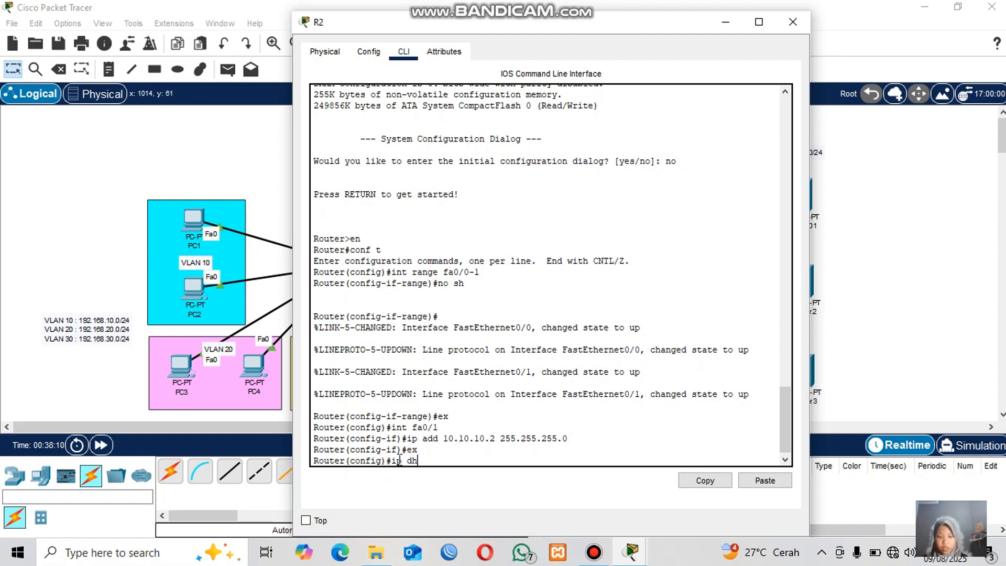
text(cp pool S)
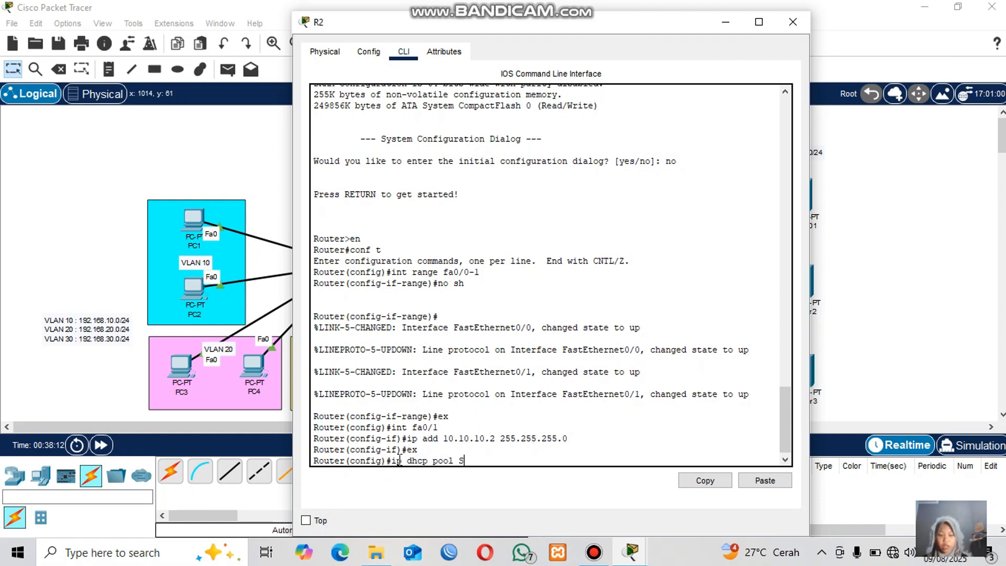
text(ERVER)
key(Return)
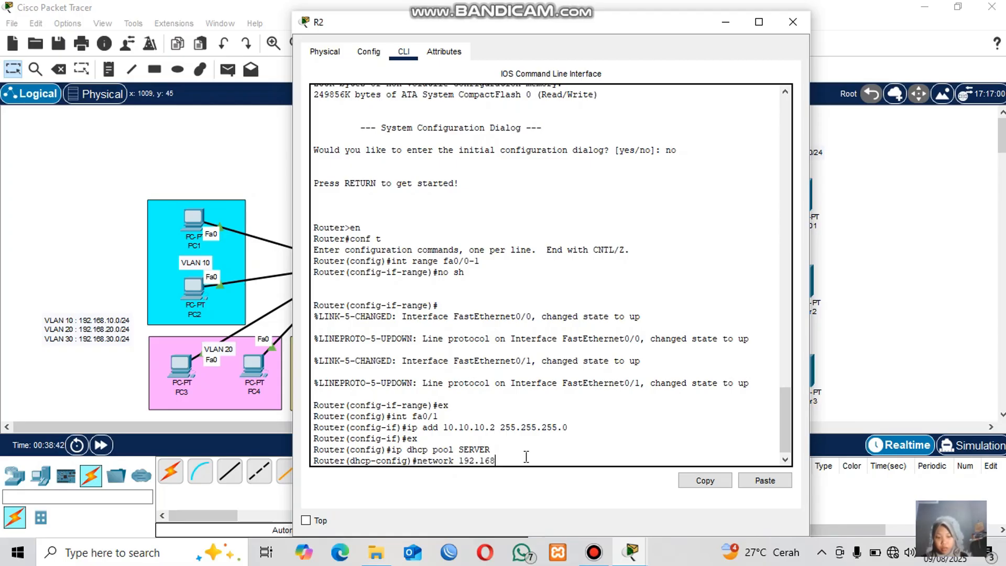
click(958, 194)
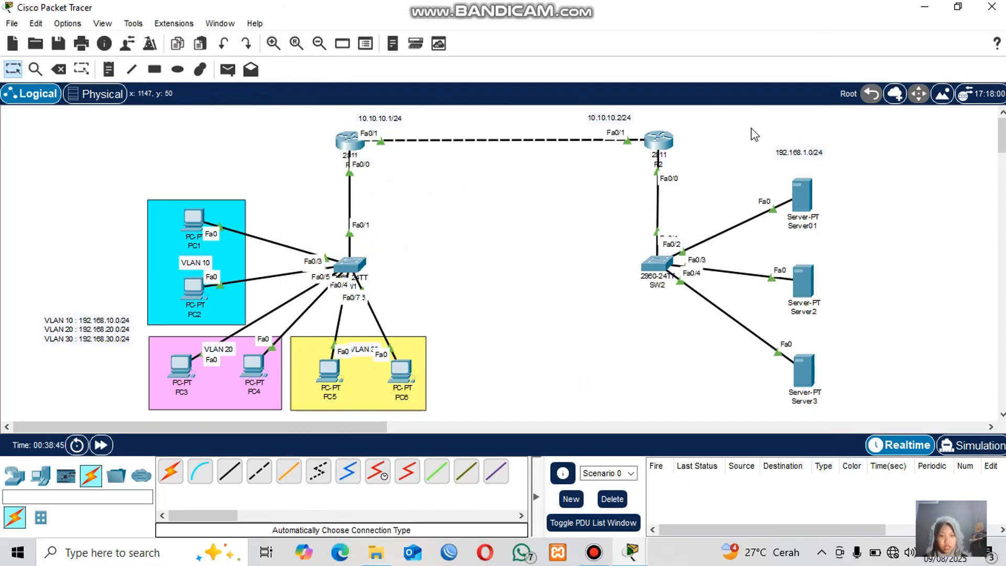
click(659, 142)
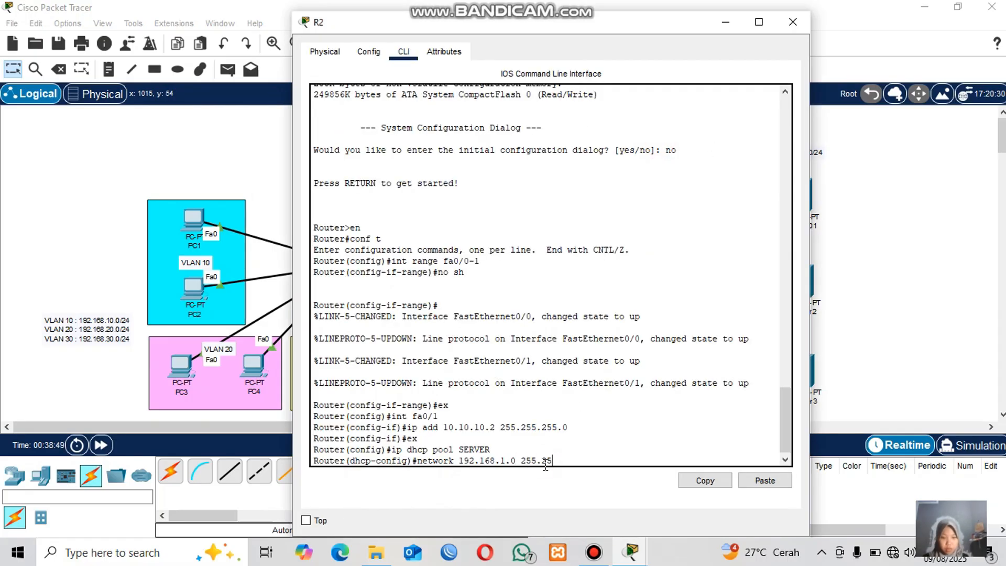
text(255.255.255.0)
key(Return)
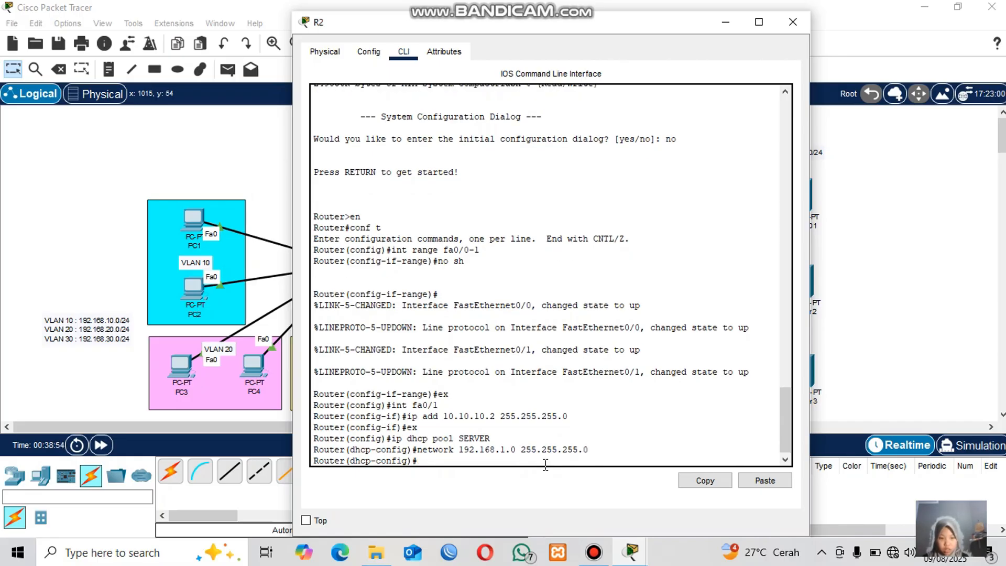
Set the SERVER pool's default router to 192.168.1.1 and DNS server to 8.8.8.8, then exit pool configuration.
text(de)
key(Tab)
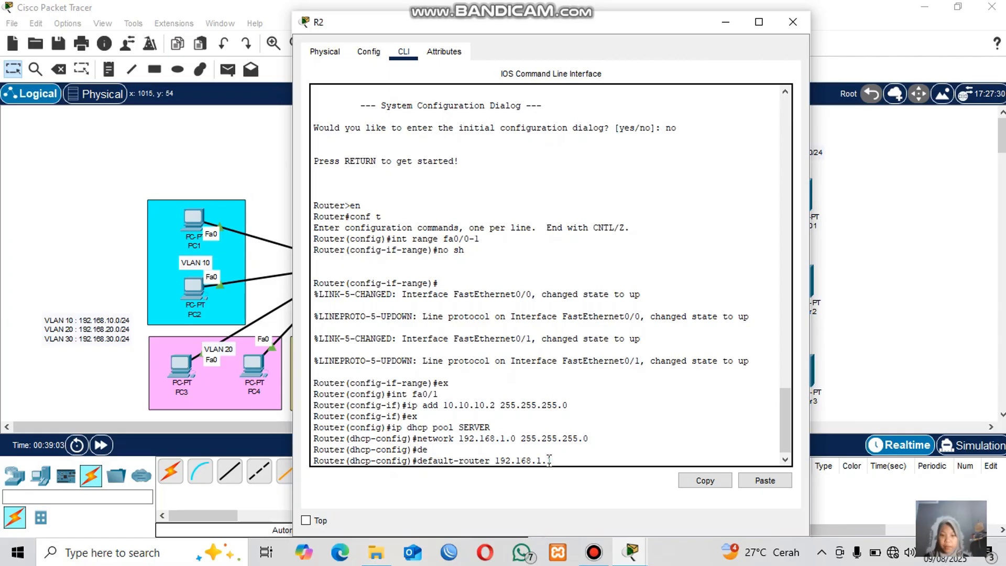
key(Return)
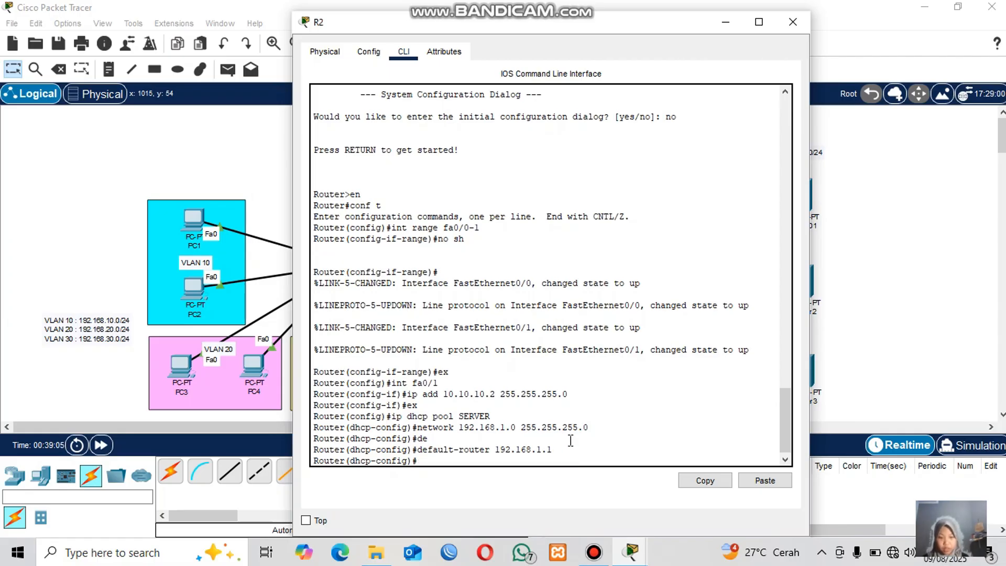
text(dn)
key(Tab)
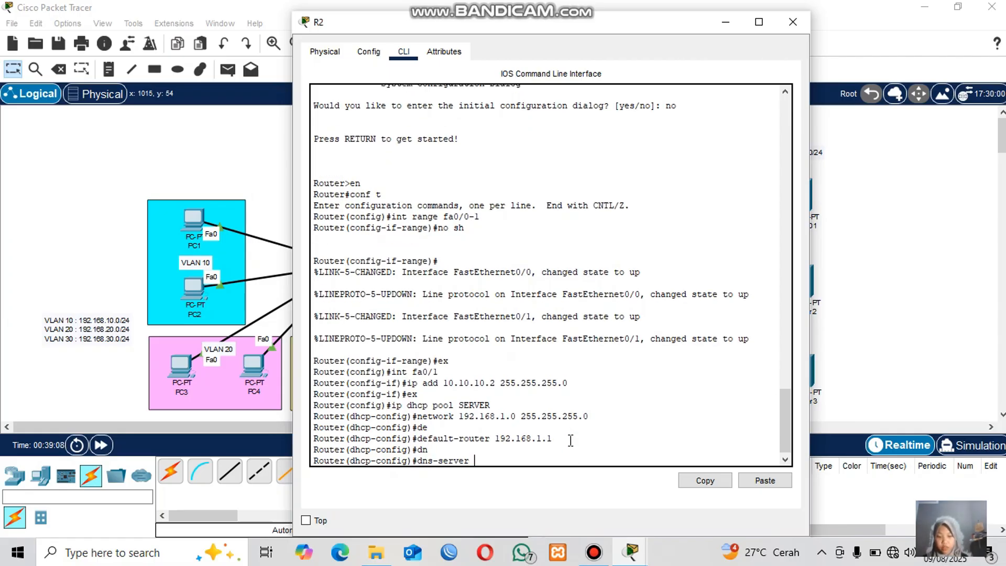
text(8.8.8.8)
key(Return)
text(er(dhcp-config)#e)
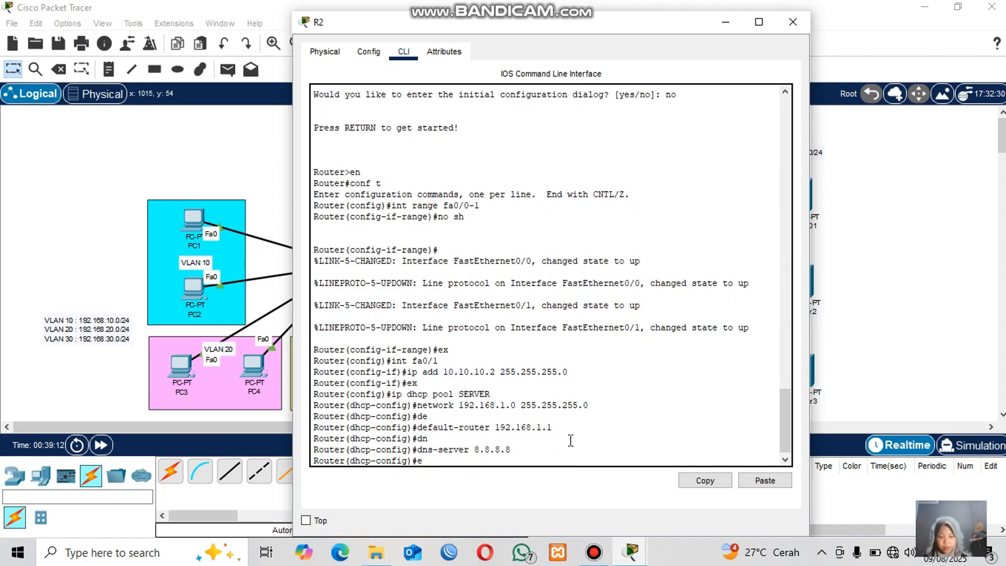
text(x)
key(Return)
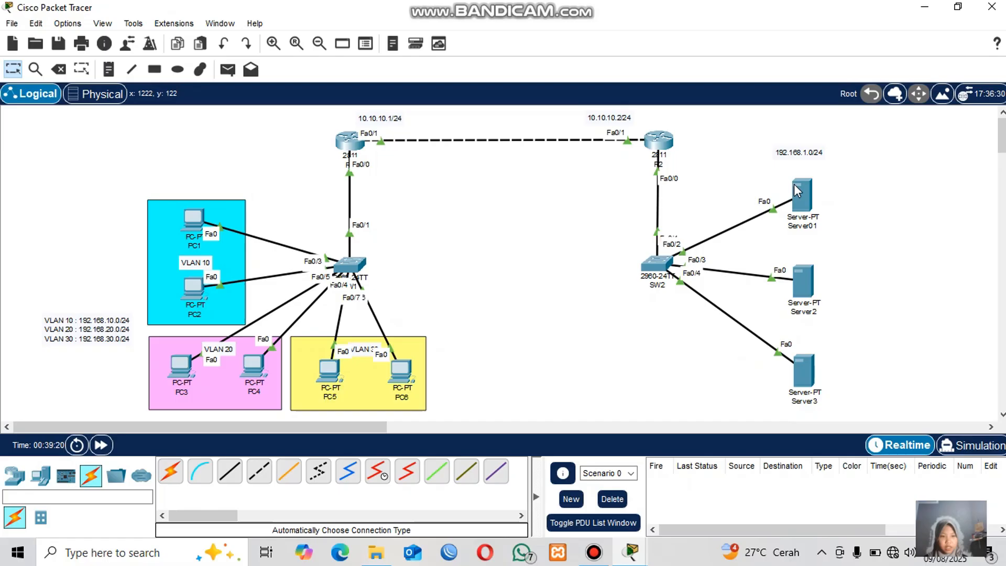
Try switching Server01's IPv4 configuration to DHCP, then set it back to Static.
click(807, 197)
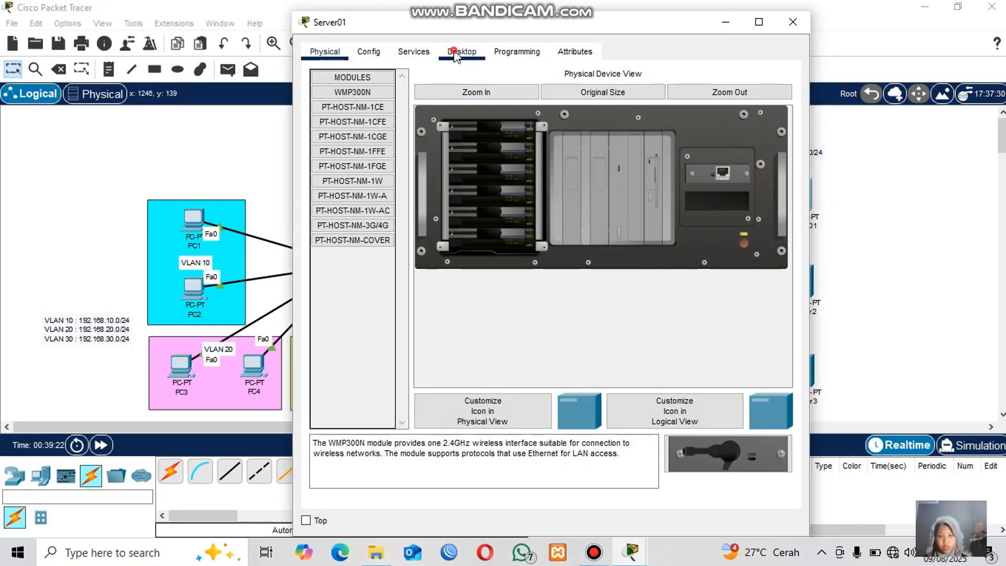
click(461, 52)
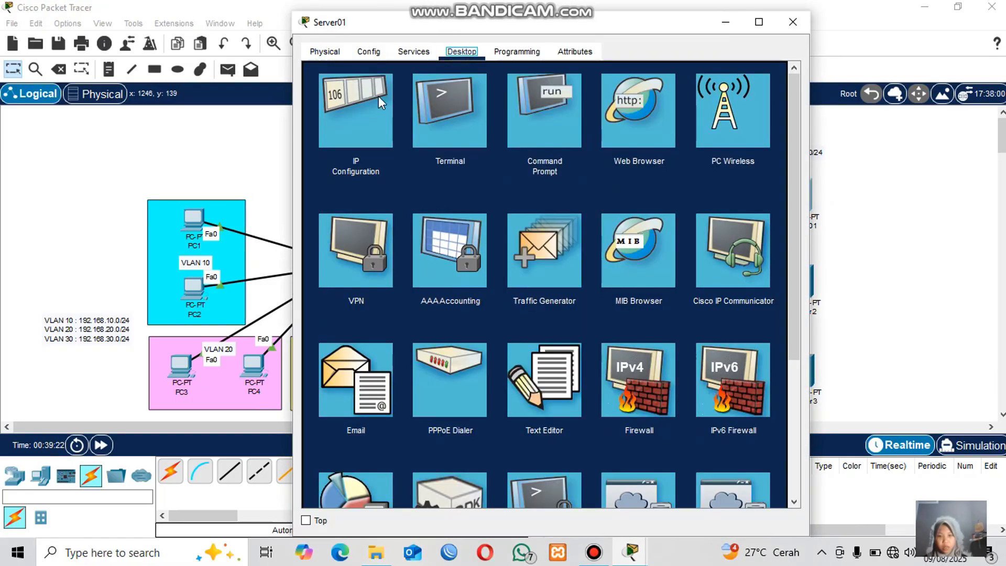
click(378, 96)
click(321, 115)
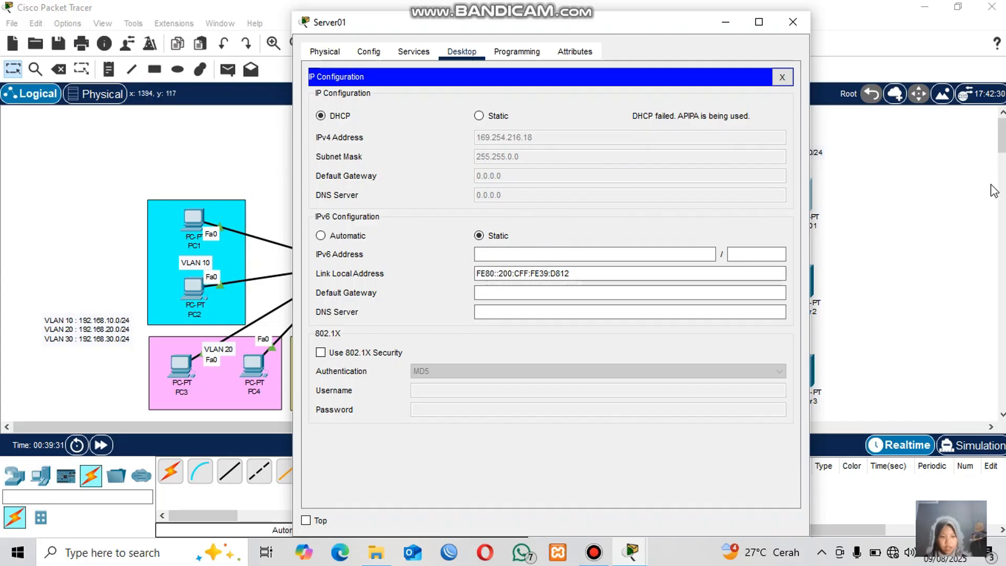
click(862, 178)
click(802, 196)
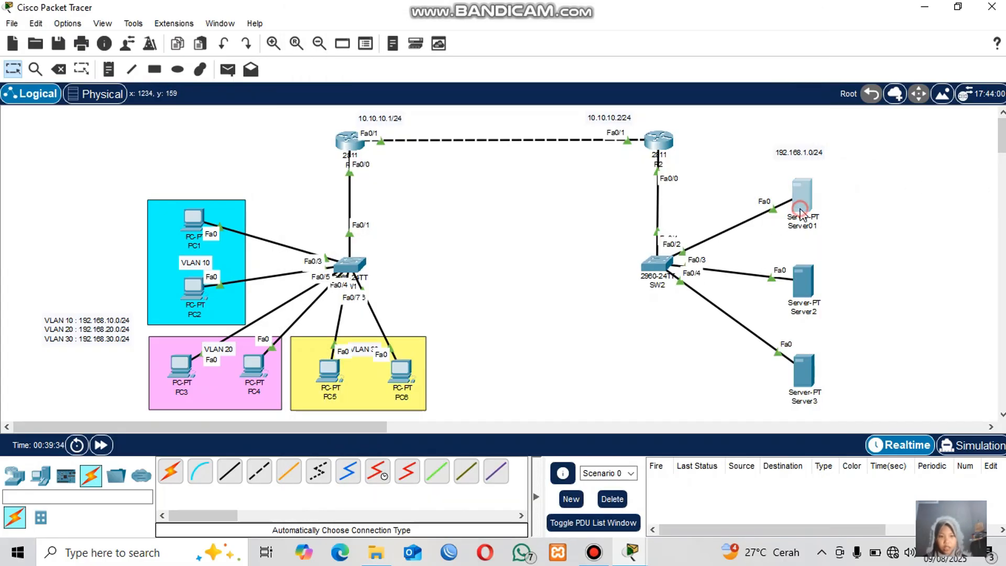
click(478, 116)
click(898, 174)
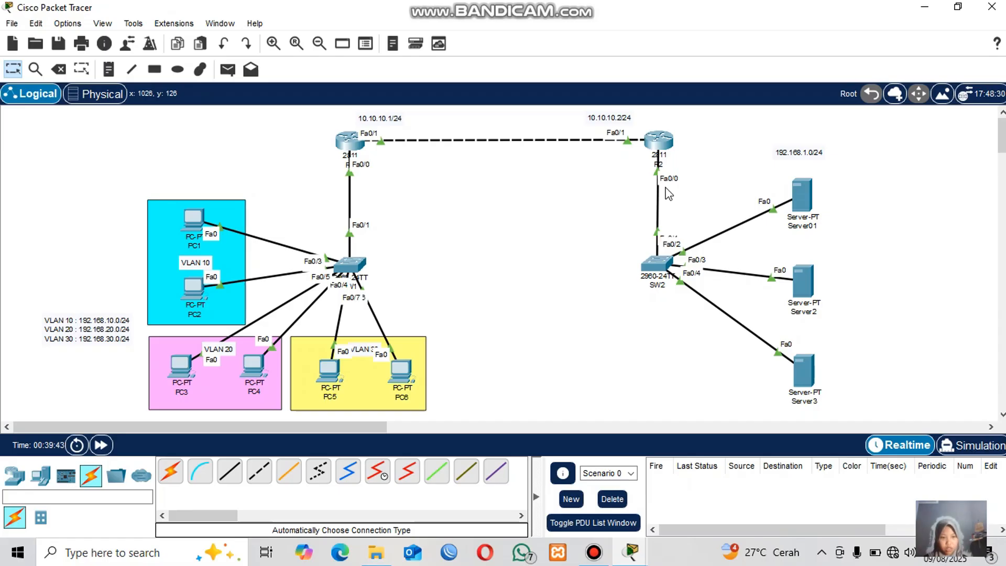
Assign IP address 192.168.1.1 with mask 255.255.255.0 to R2's Fa0/0.
click(665, 144)
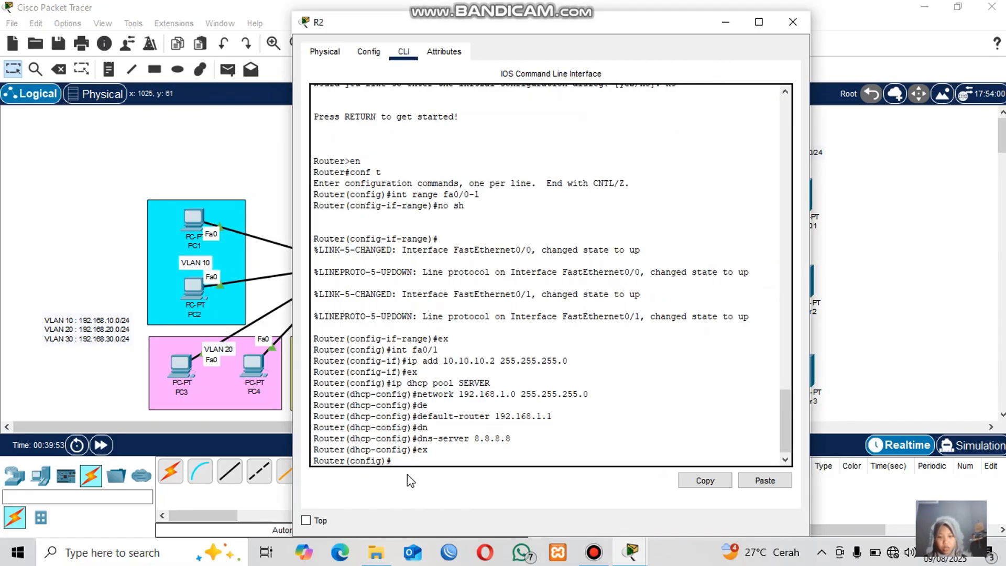
text(int)
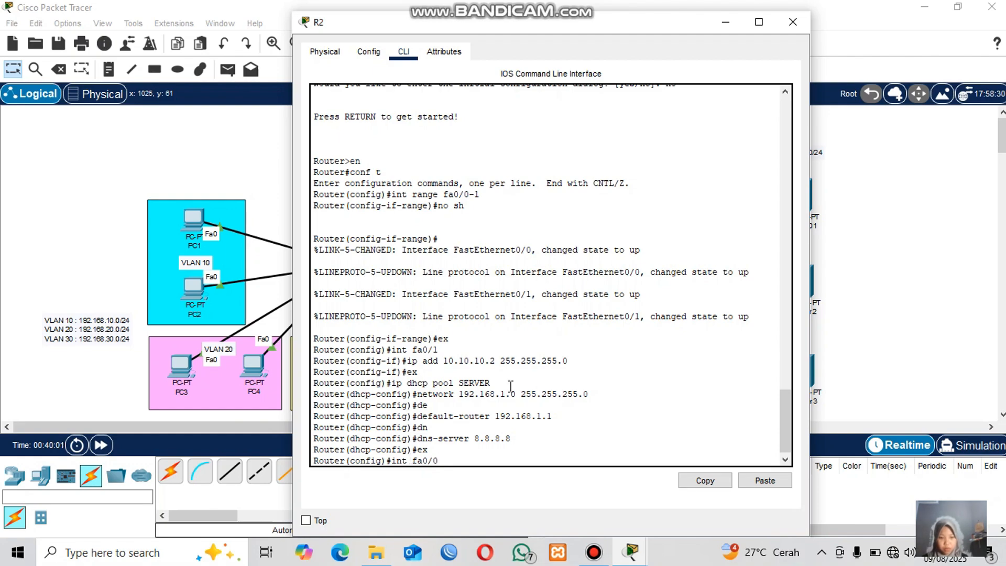
text( fa0/0)
key(Return)
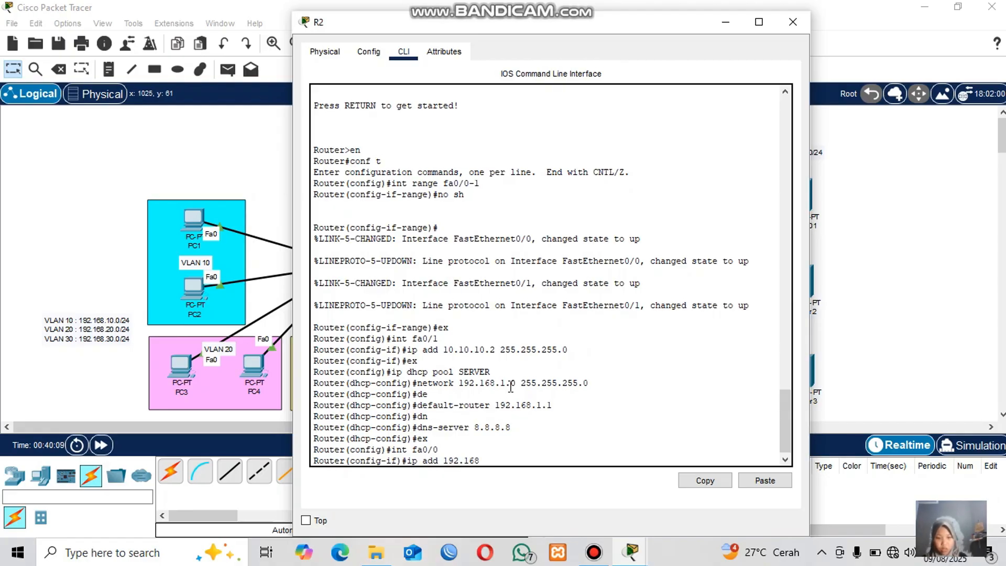
text(ip add 192.168.1.1)
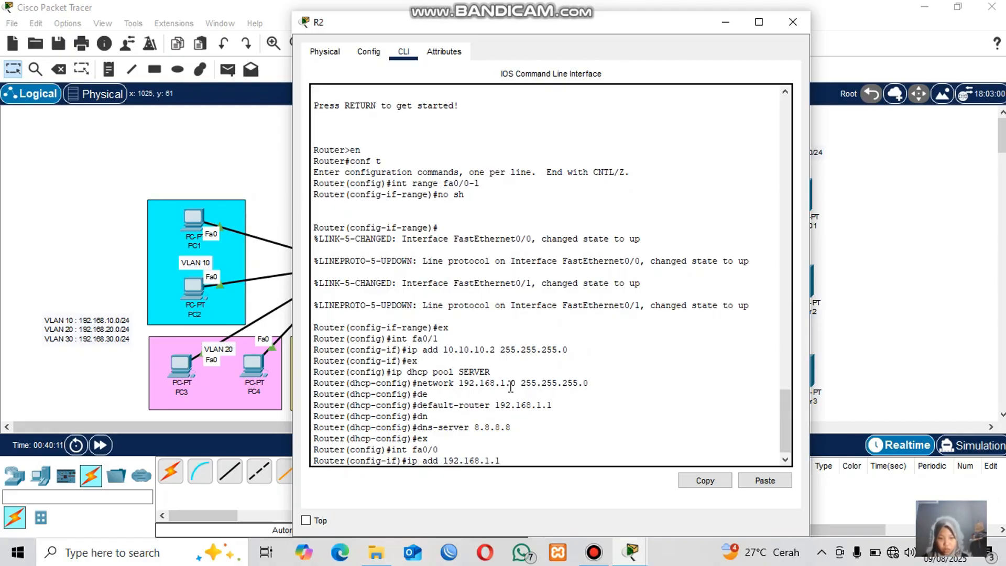
text( 255.)
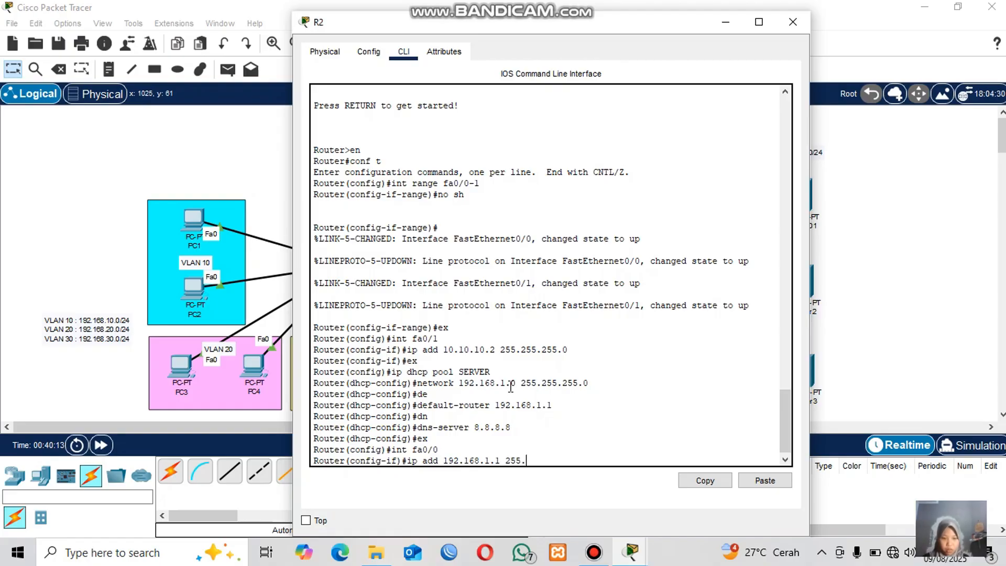
text(255.255.0)
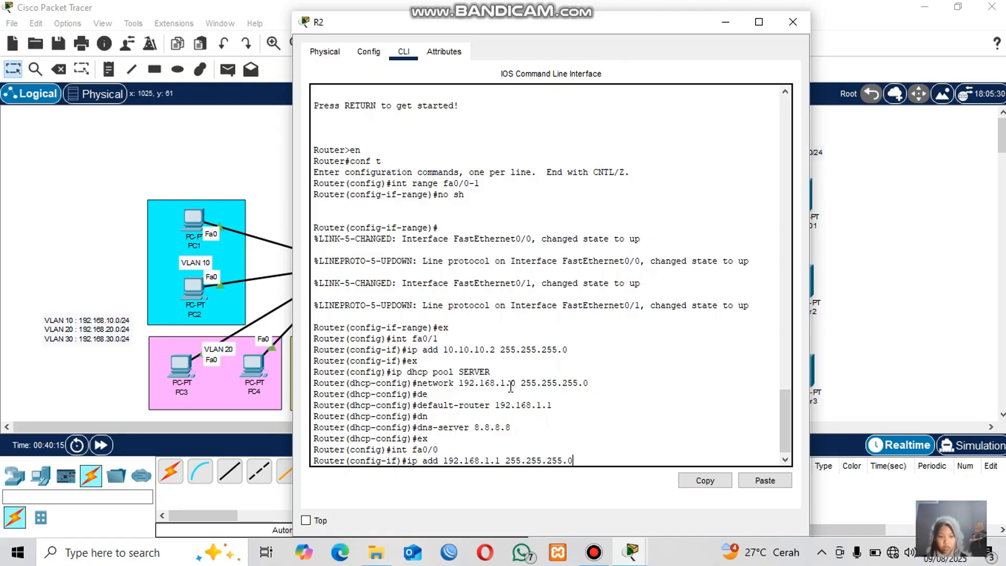
key(Return)
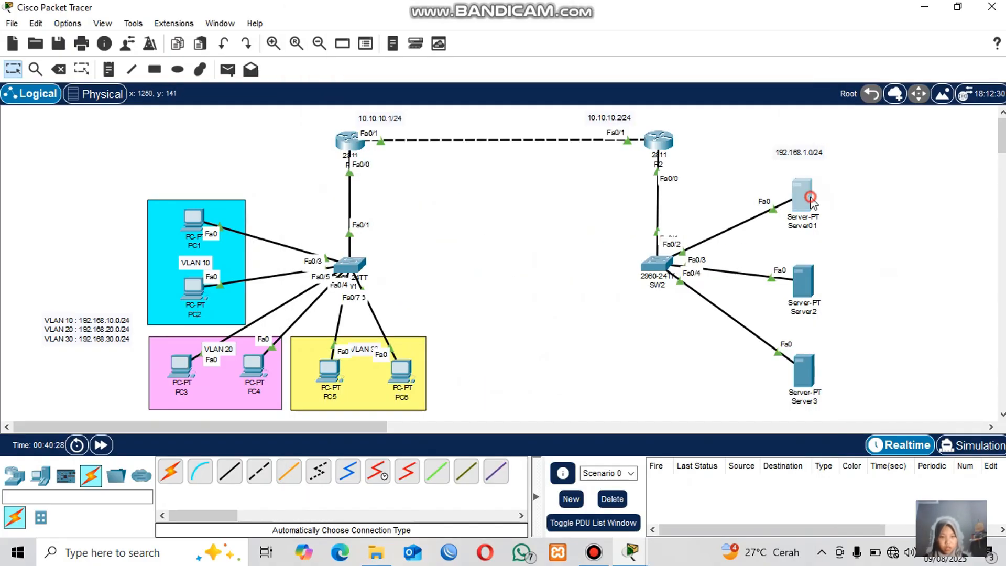
Switch Server01's IPv4 configuration to DHCP and close its window.
click(807, 201)
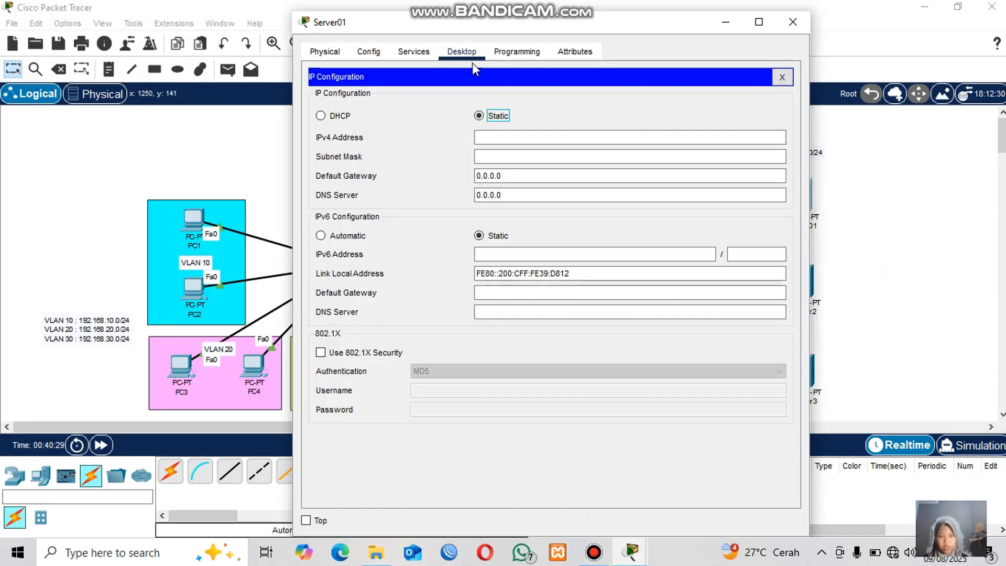
click(321, 116)
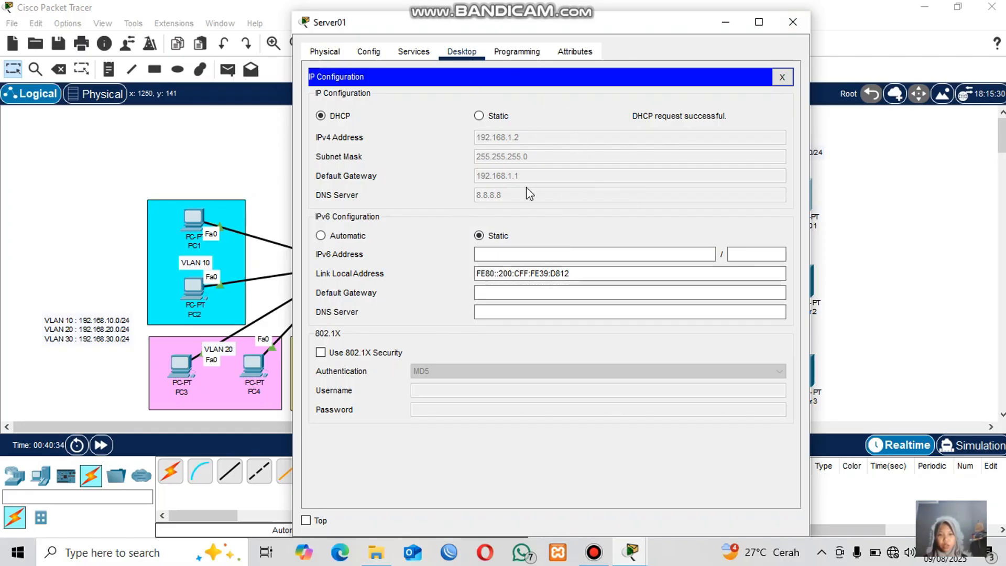
click(794, 23)
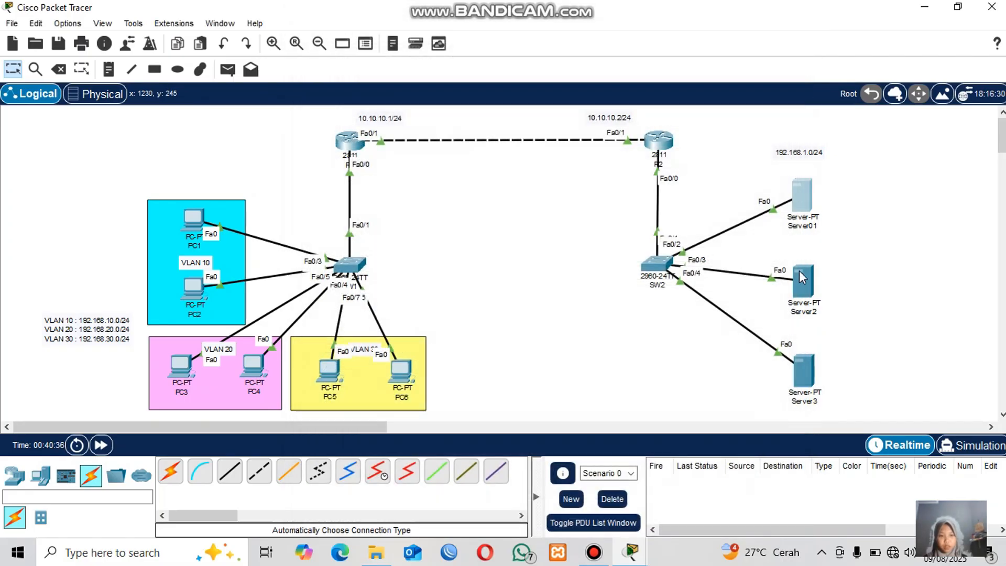
Switch Server2's IPv4 configuration to DHCP and close its window.
click(804, 283)
click(457, 56)
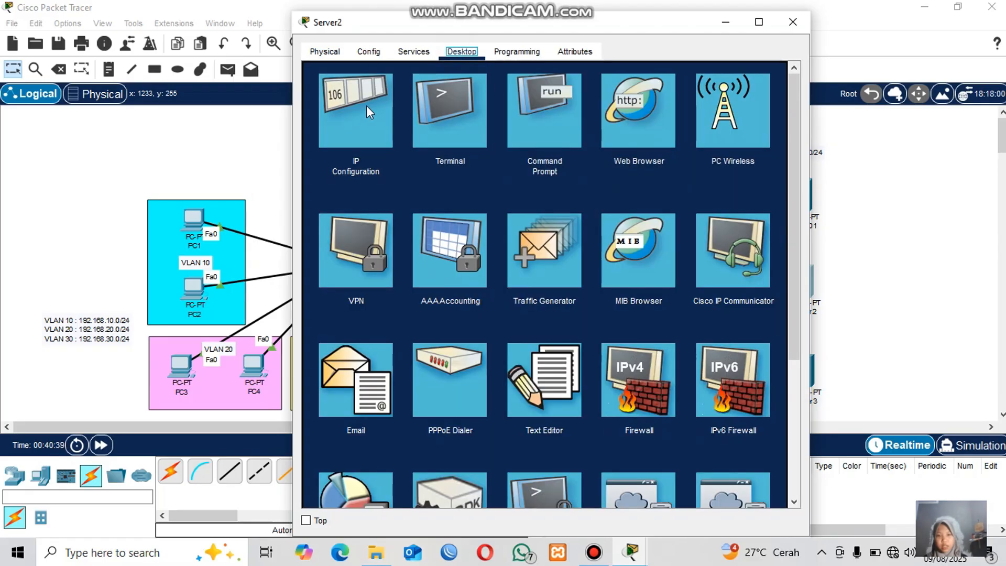
click(366, 105)
click(321, 116)
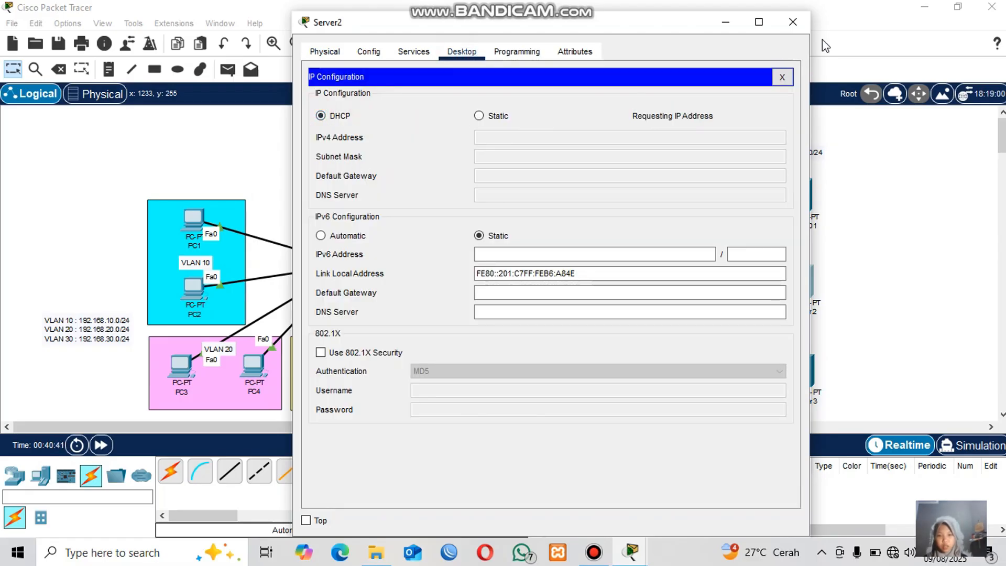
click(792, 23)
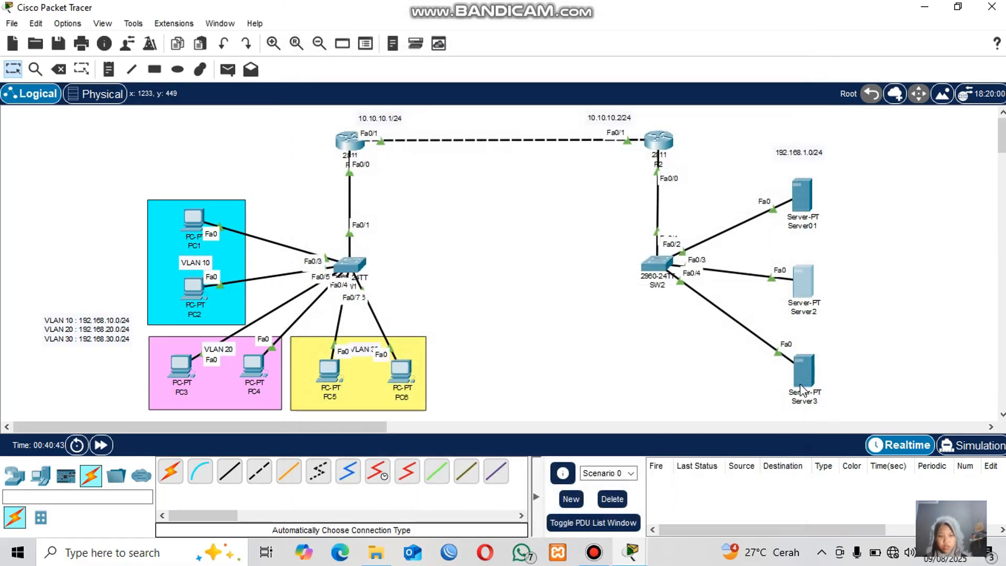
Switch Server3's IPv4 configuration to DHCP and close its window.
click(802, 373)
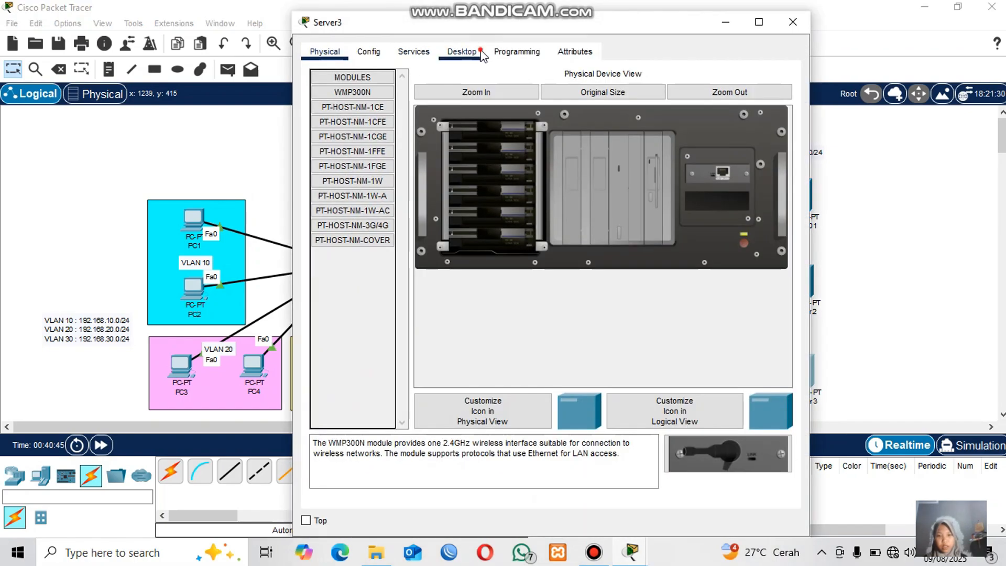
click(461, 52)
click(349, 109)
click(330, 120)
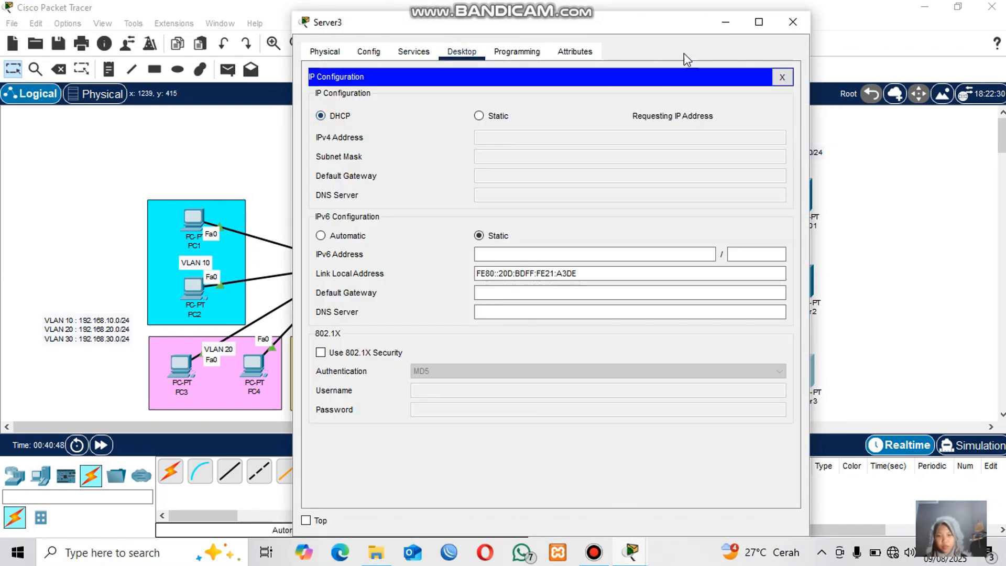
click(795, 31)
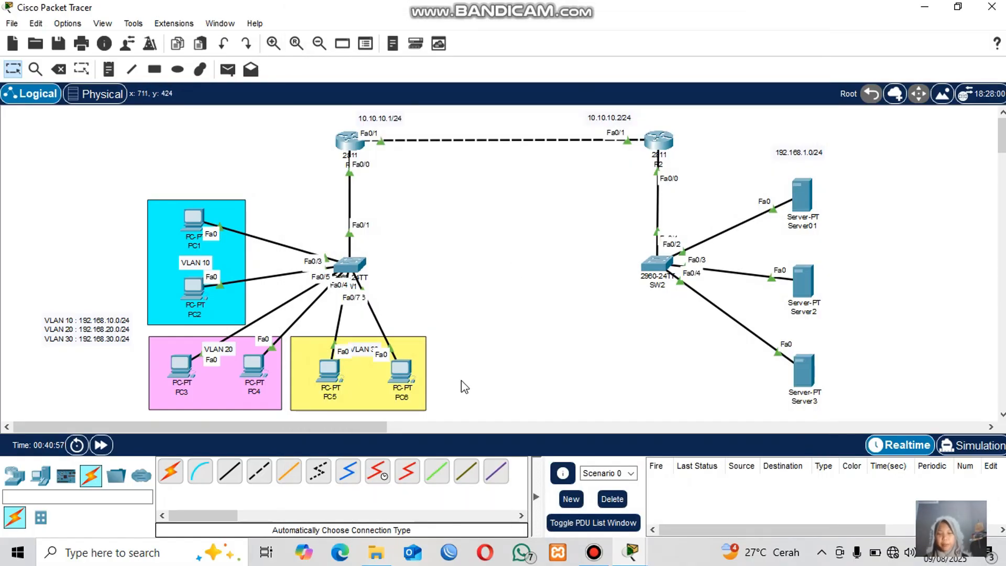
Send simple PDUs from PC1 to PC2 and from PC2 to PC3 to test connectivity.
click(227, 69)
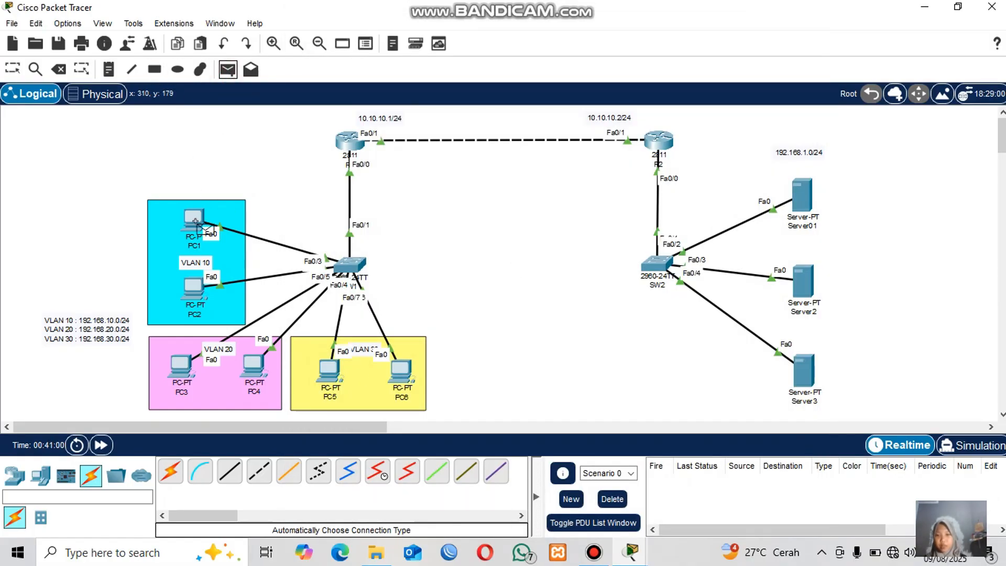
click(195, 220)
click(198, 289)
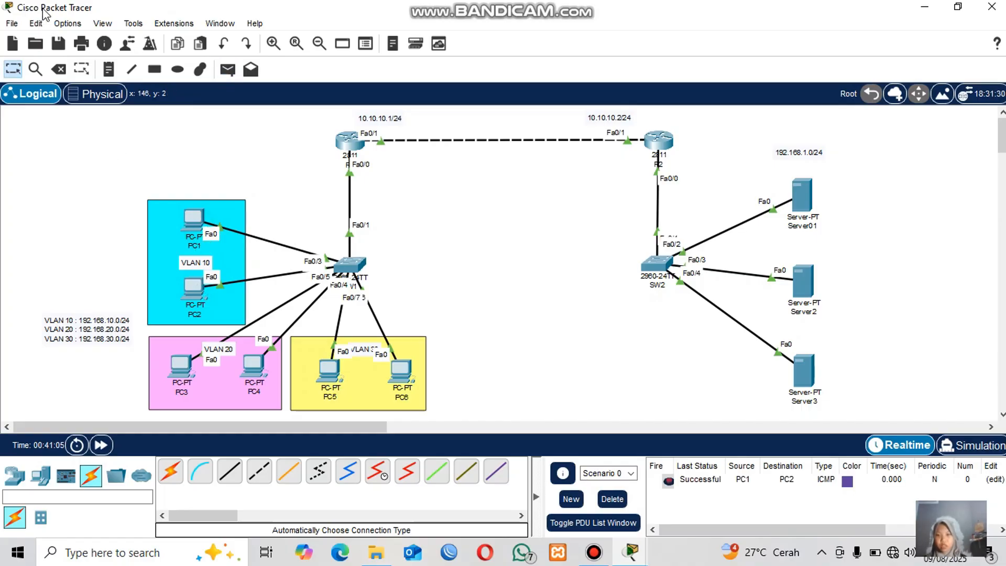
click(227, 69)
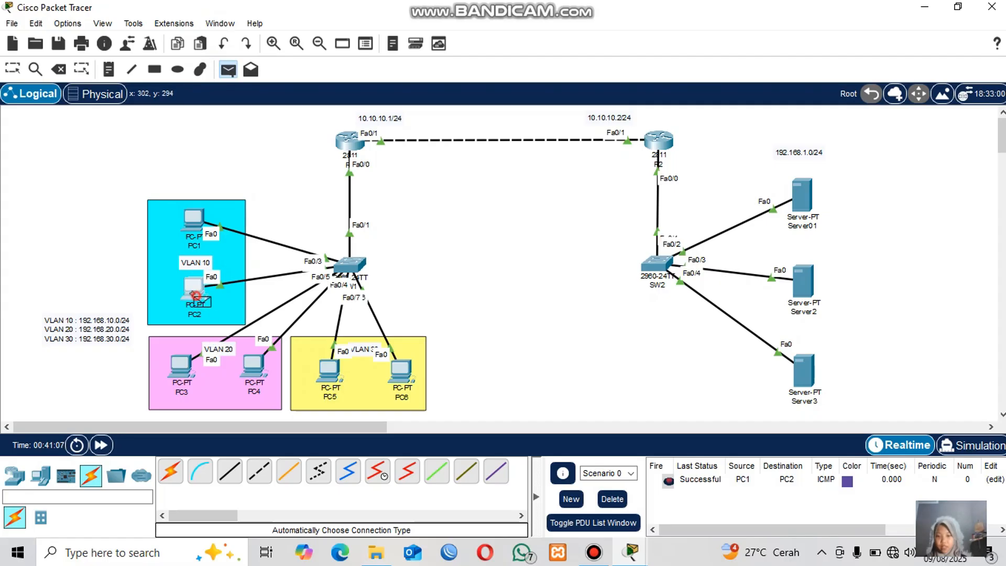
click(195, 289)
click(185, 368)
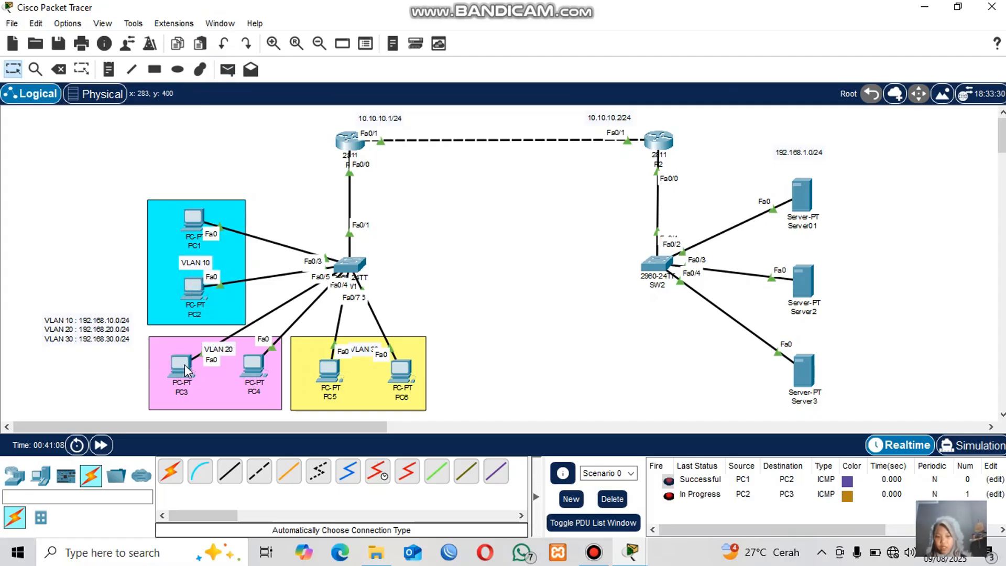
Send another simple PDU from PC2 to PC3 and one from PC4 to PC5.
click(227, 69)
click(195, 289)
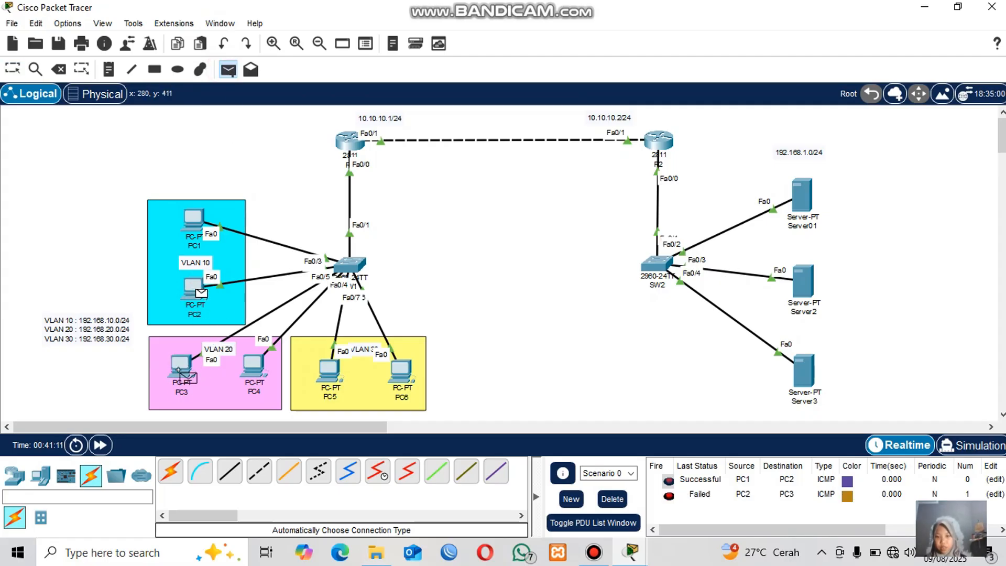
click(181, 368)
click(233, 78)
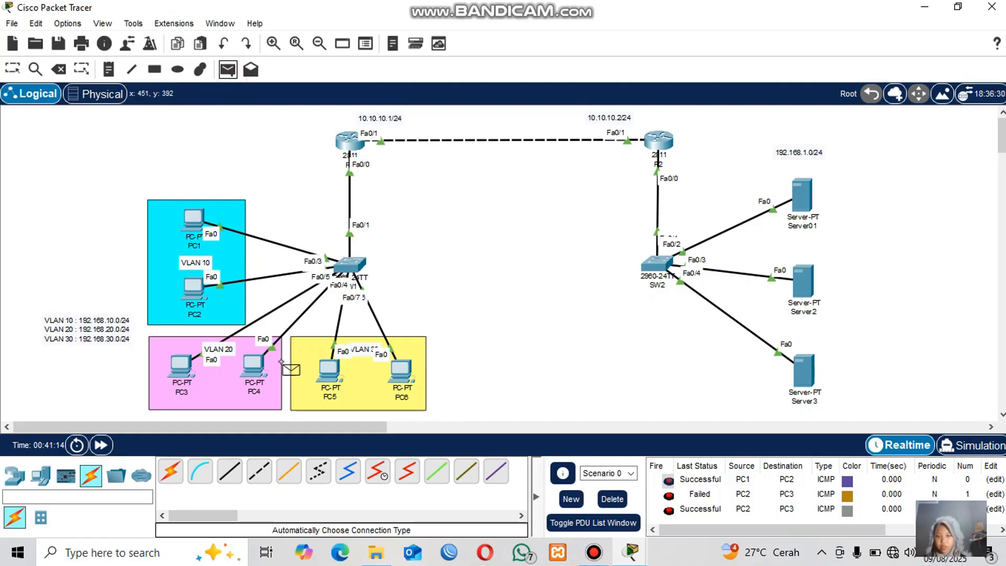
click(254, 367)
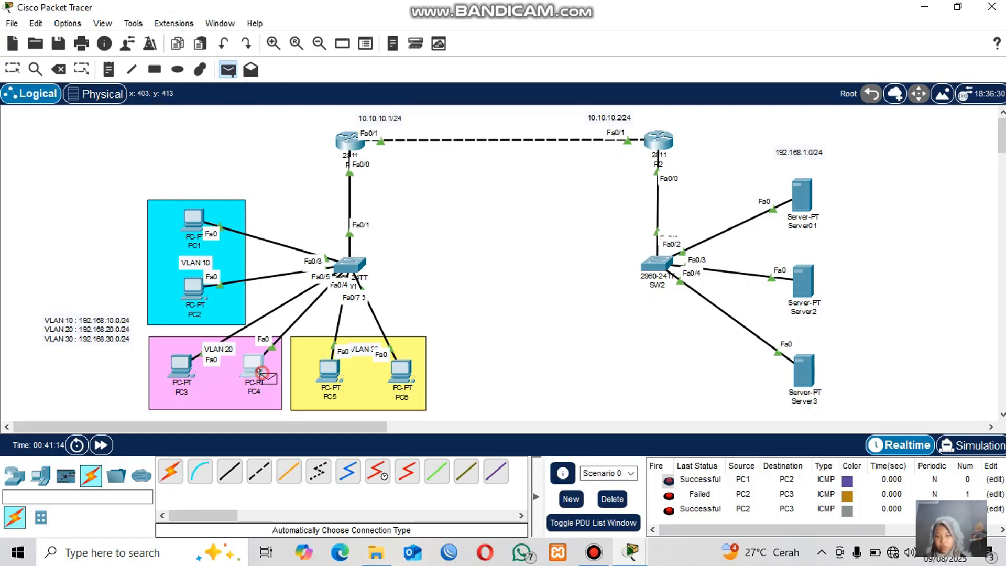
click(328, 369)
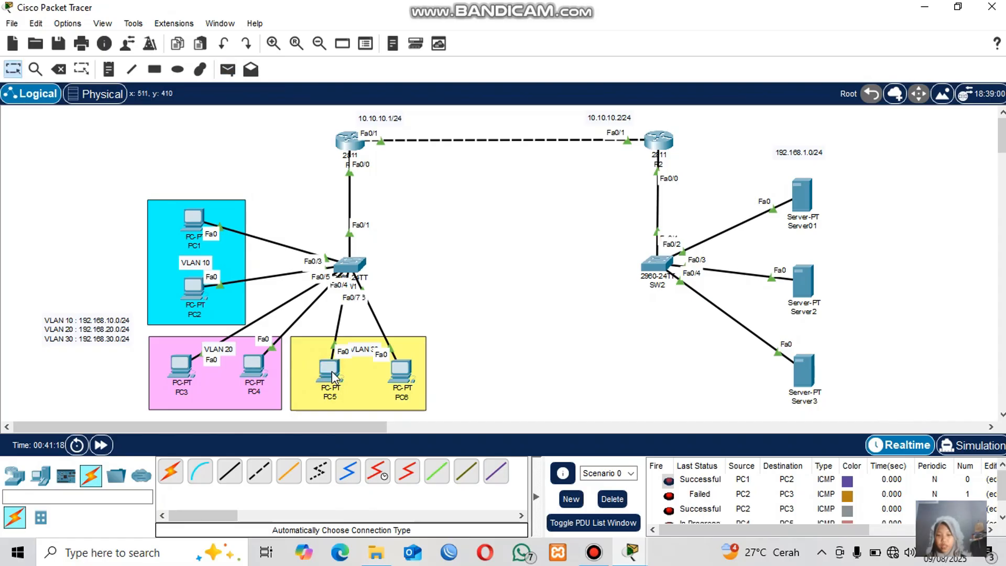
scroll(725, 528, down, 1)
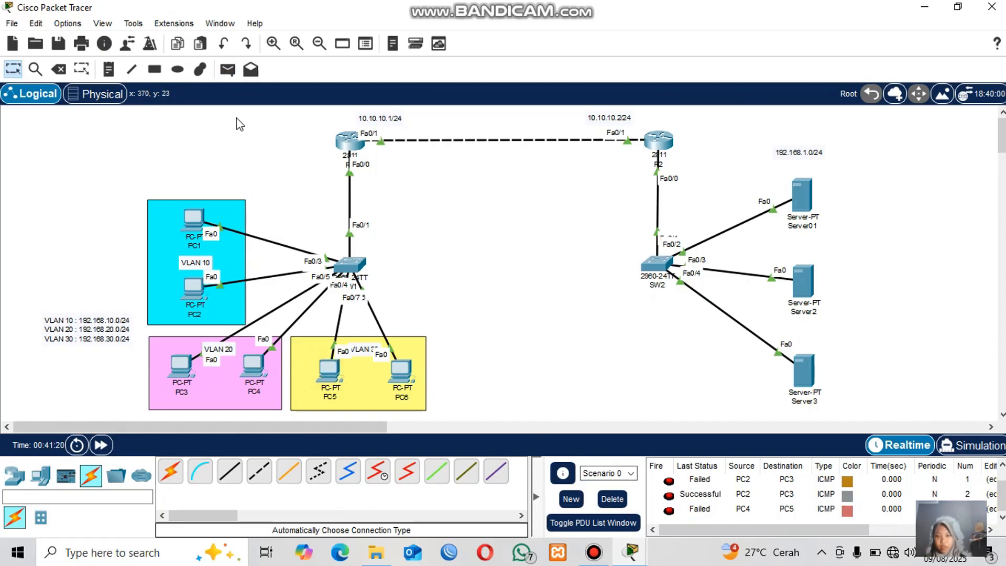
Resend a simple PDU from PC4 to PC5, then delete all PDUs from the scenario.
click(228, 70)
click(248, 375)
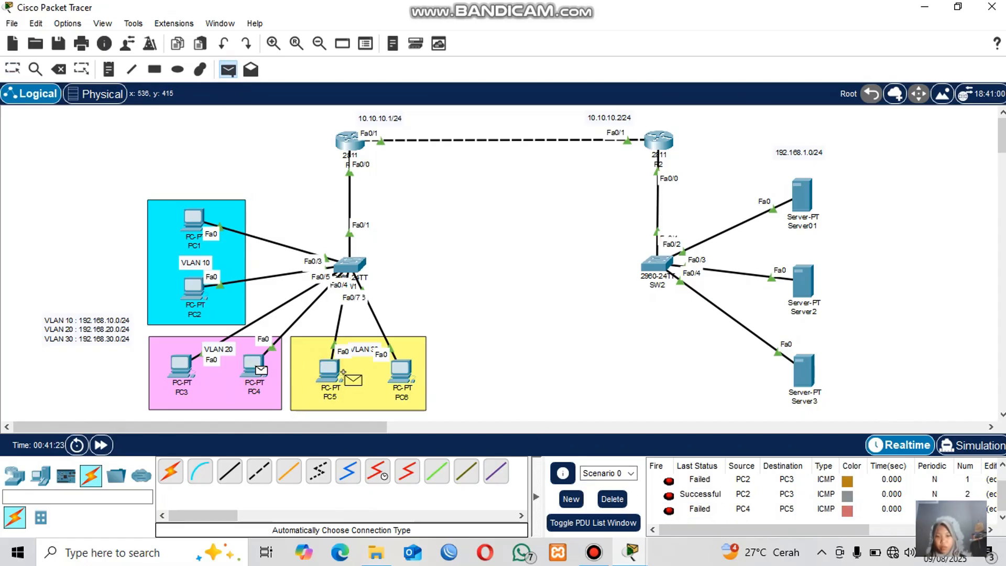
click(323, 370)
scroll(668, 493, down, 2)
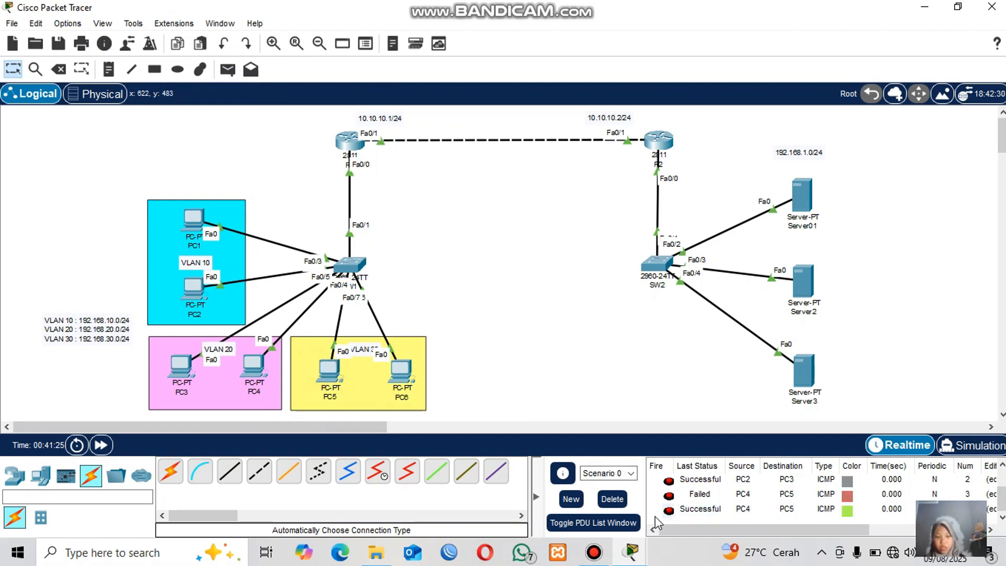
click(612, 499)
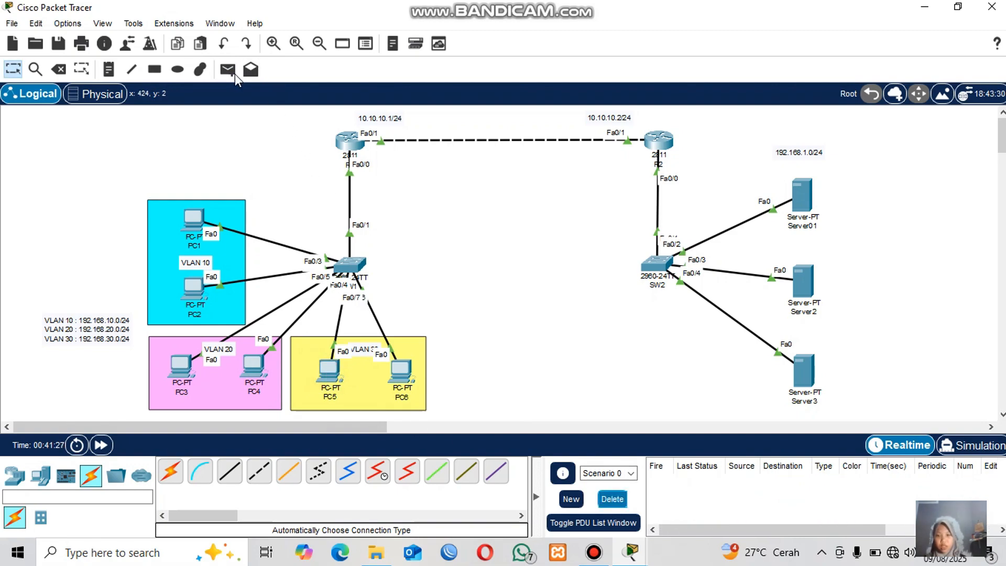
Send simple PDUs from Server01 to Server2 and from Server2 to Server3, then delete all PDUs.
click(228, 70)
click(800, 197)
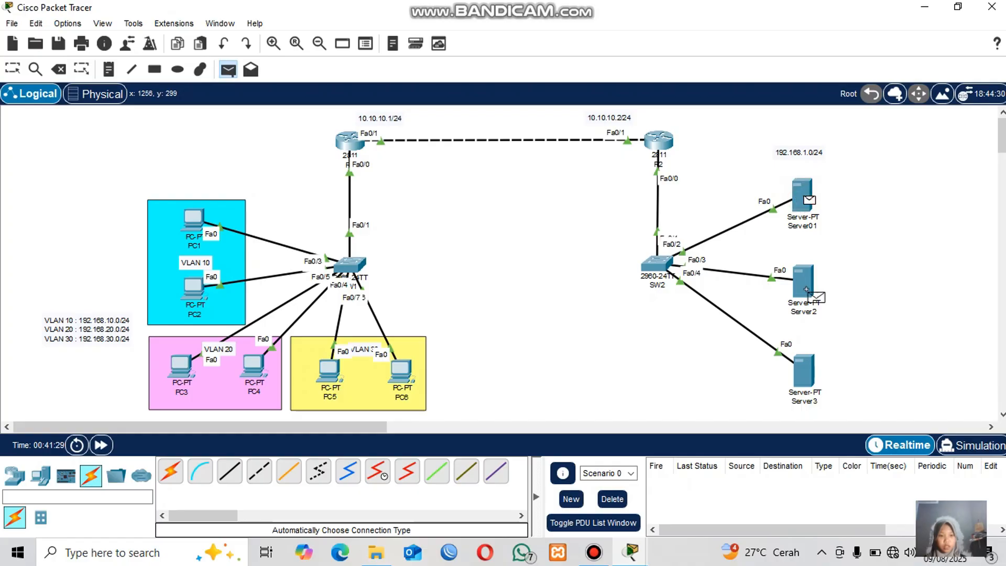
click(802, 283)
click(228, 70)
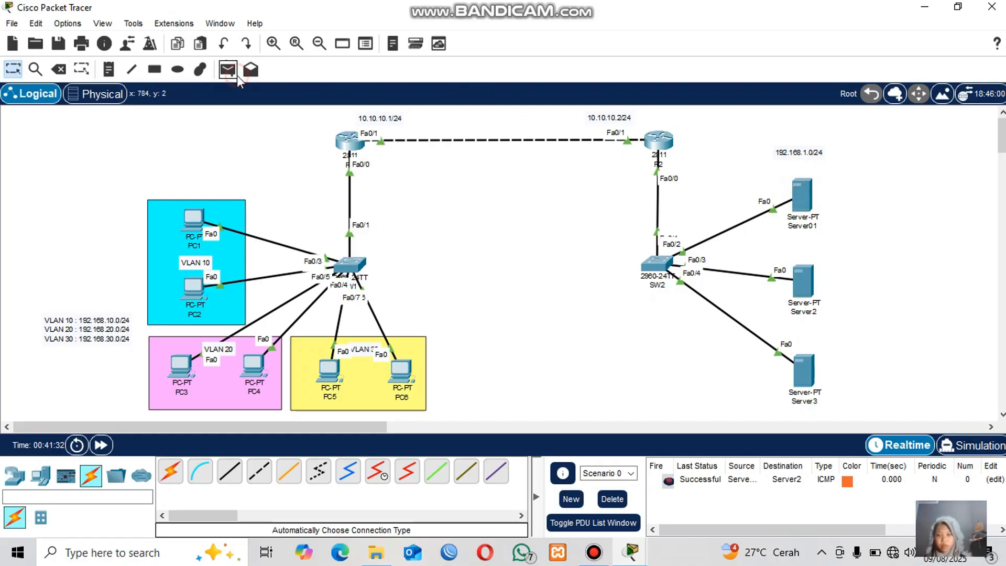
click(806, 273)
click(807, 373)
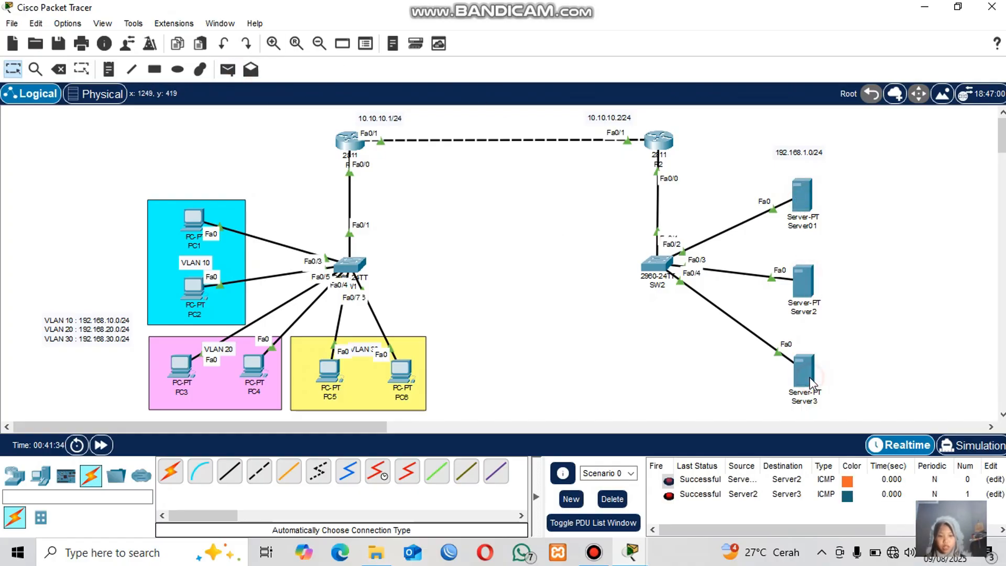
click(612, 499)
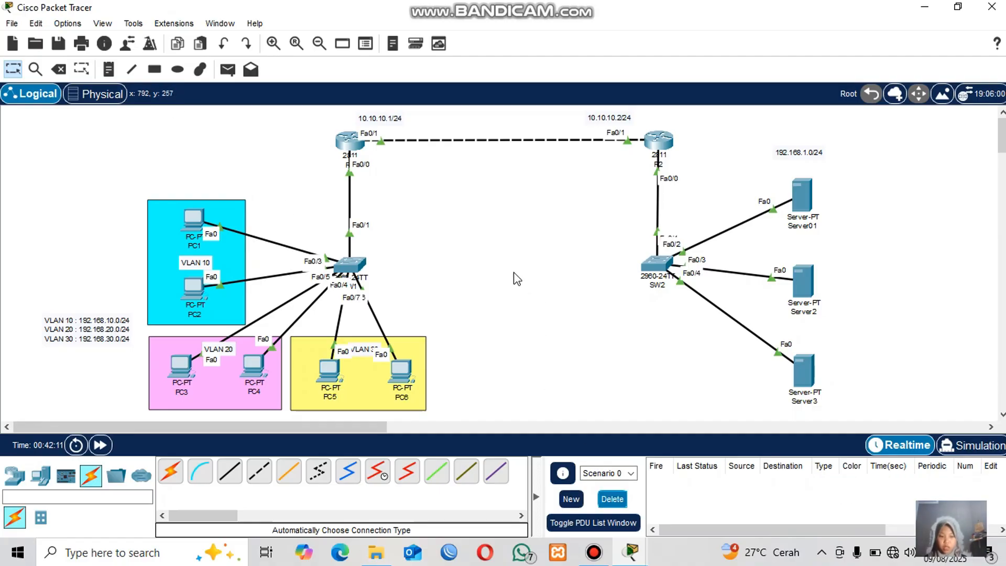
Send simple PDUs from PC1 to Server01 three times to test inter-network connectivity.
click(227, 71)
click(194, 219)
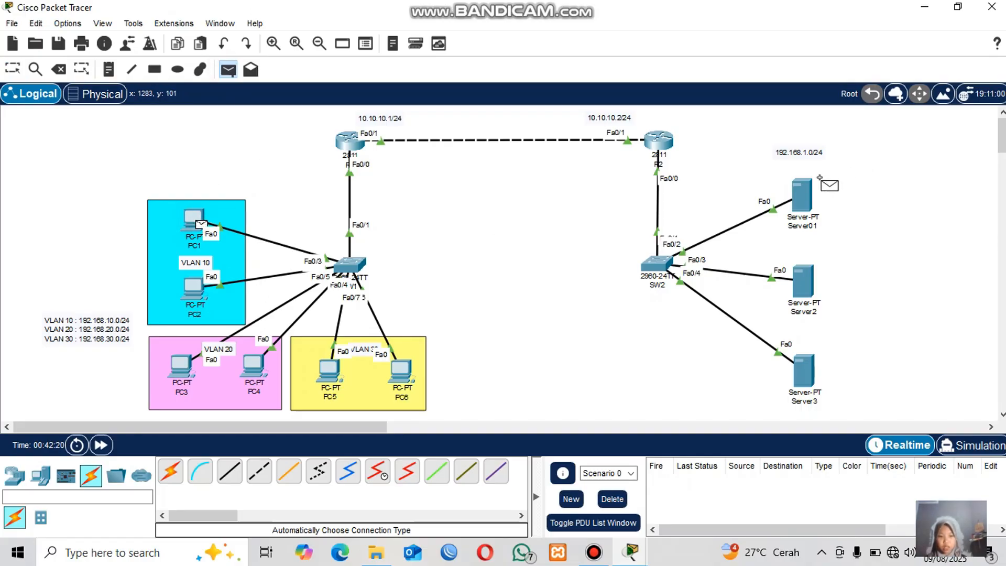
click(805, 191)
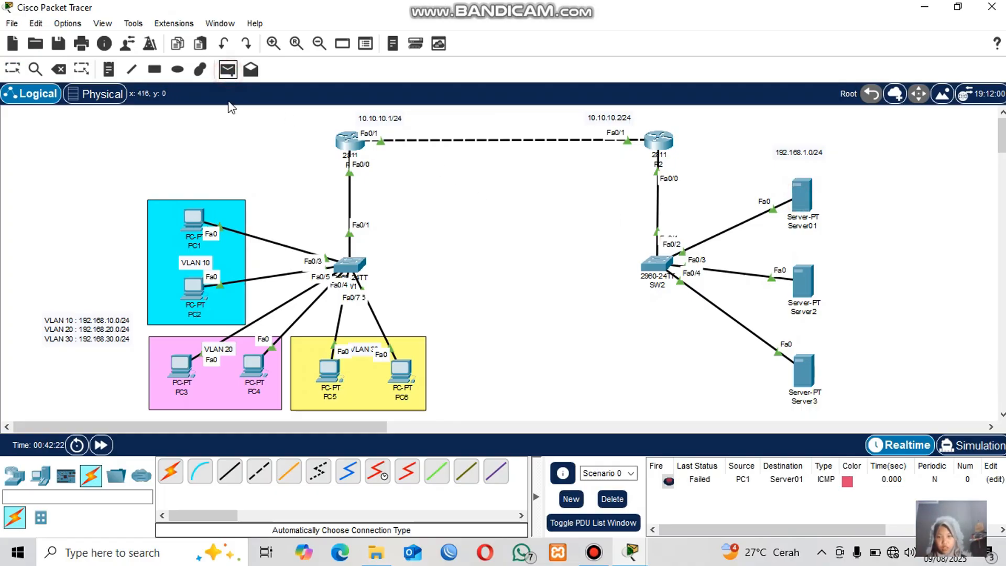
click(194, 217)
click(803, 202)
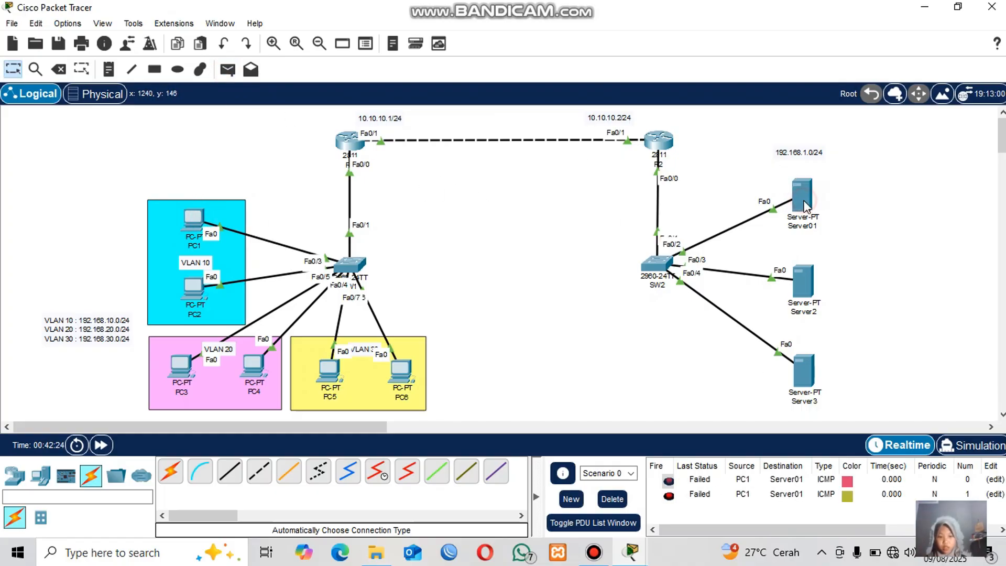
click(227, 69)
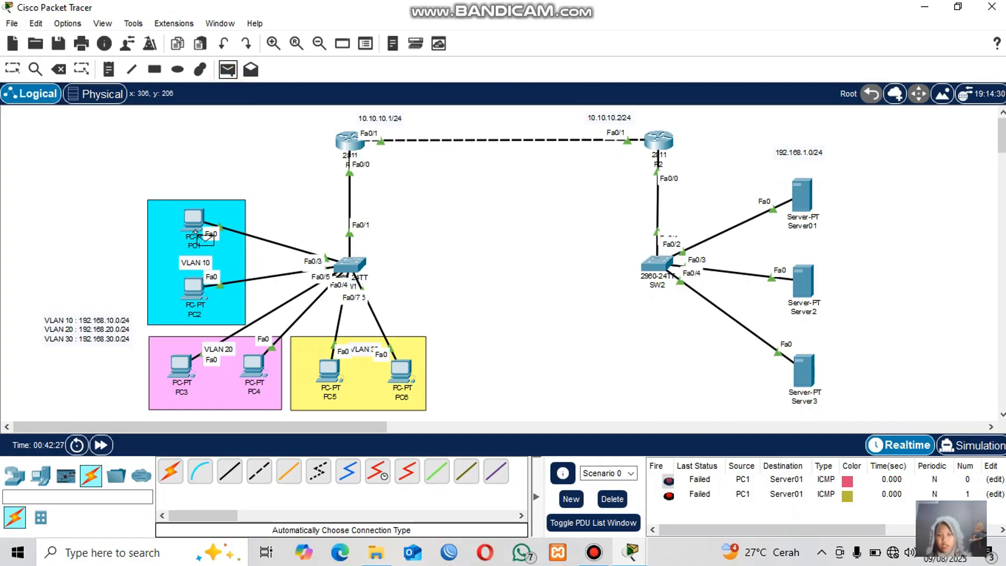
click(195, 222)
click(802, 196)
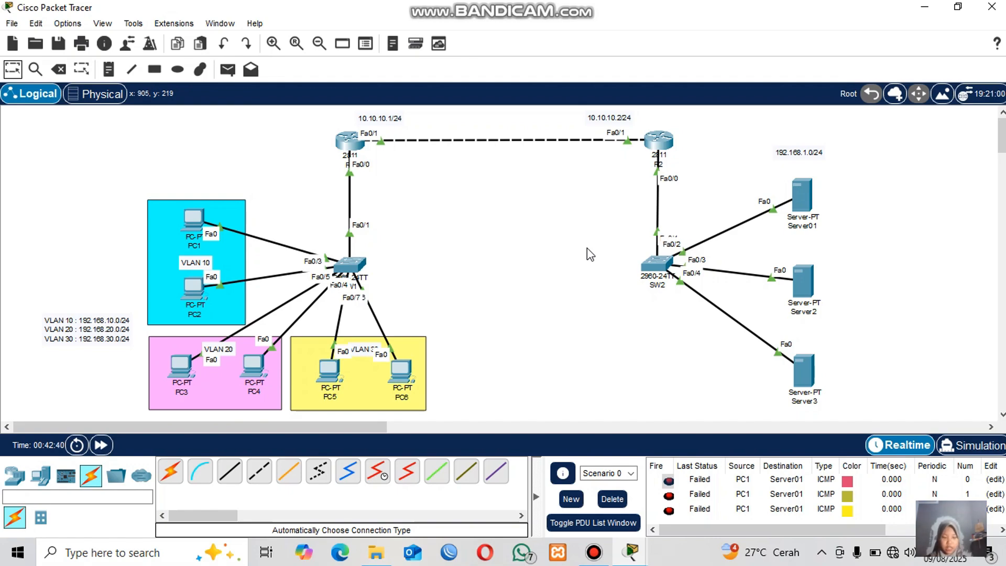
Enable OSPF routing process 1 on R1 from global configuration mode.
click(348, 142)
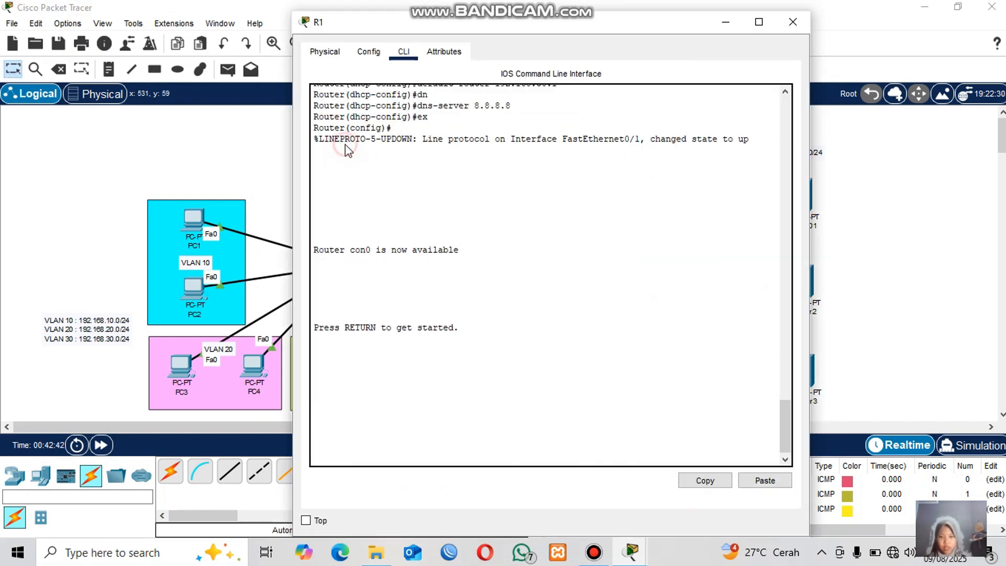
click(379, 428)
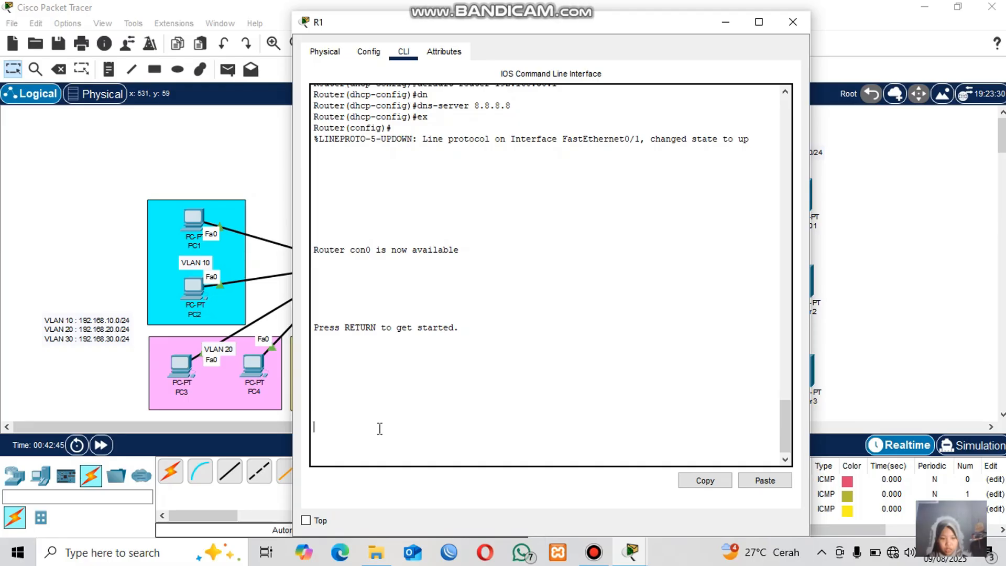
key(Return)
text(en)
key(Return)
text(co)
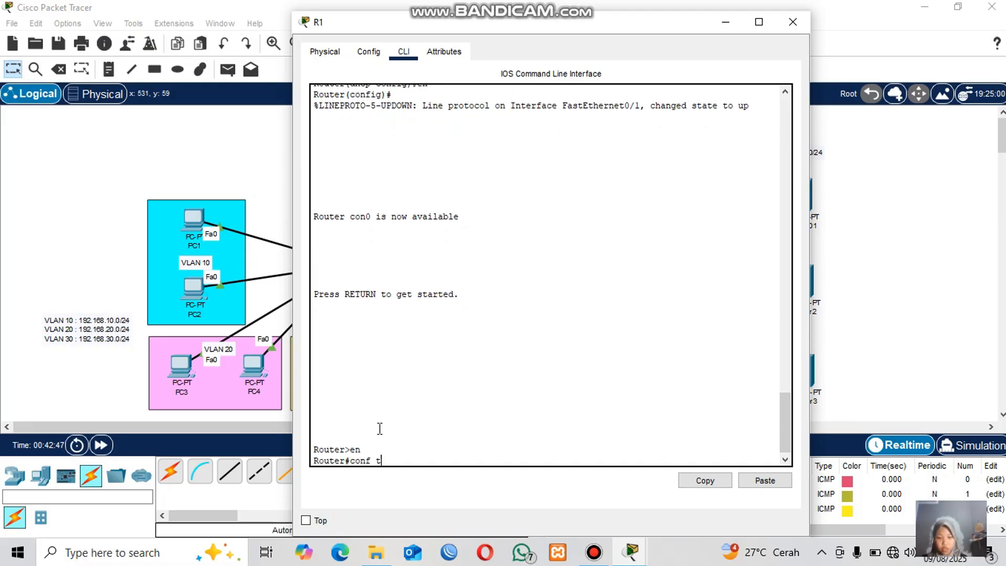
text(nf t)
key(Return)
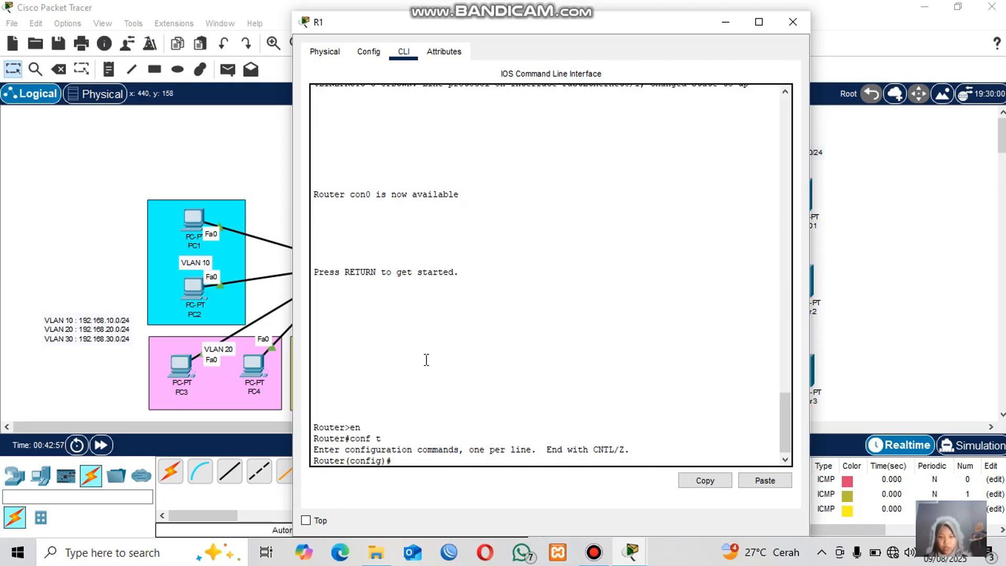
text(router)
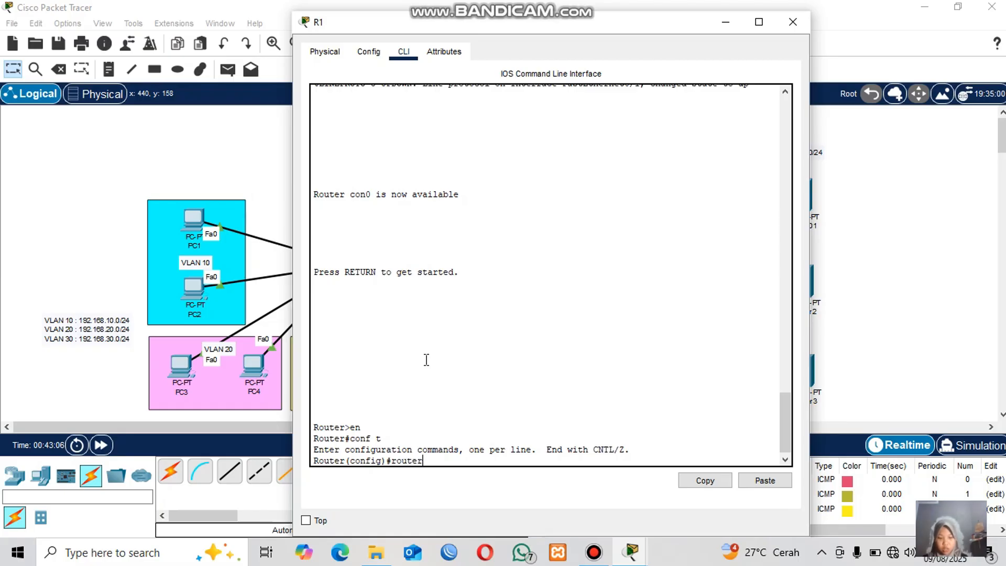
text( ospf ?)
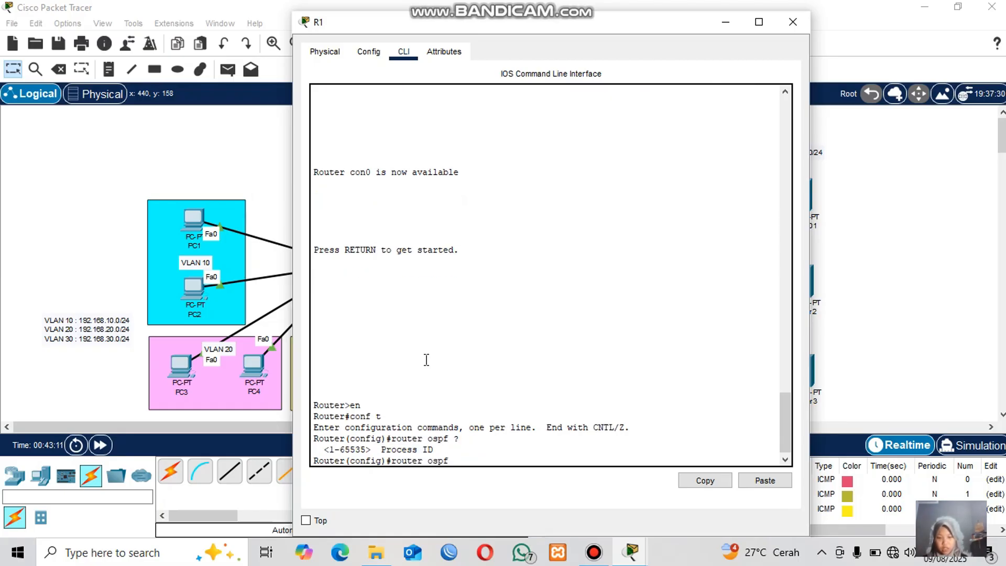
drag(334, 449, 443, 439)
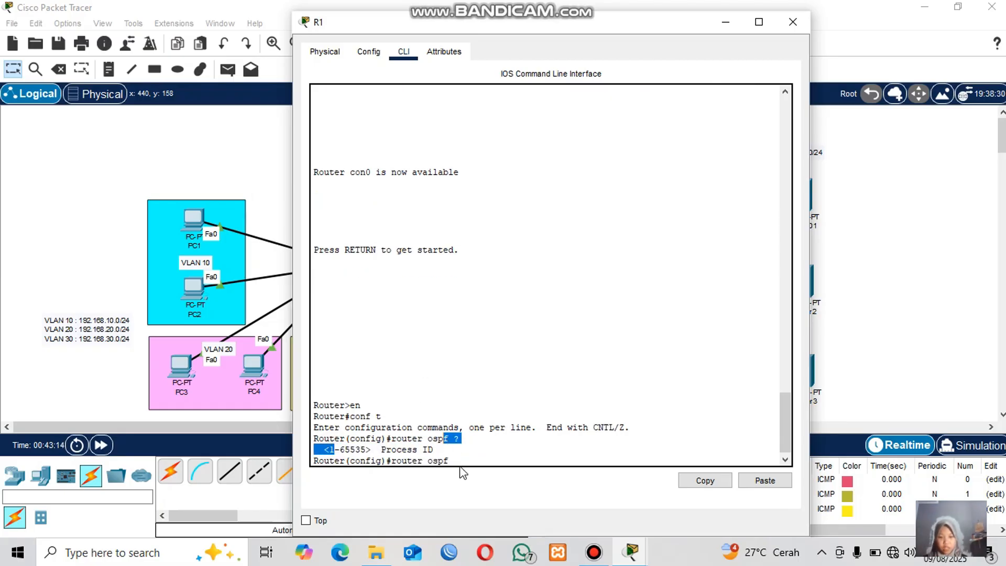
click(462, 464)
text(1)
key(Return)
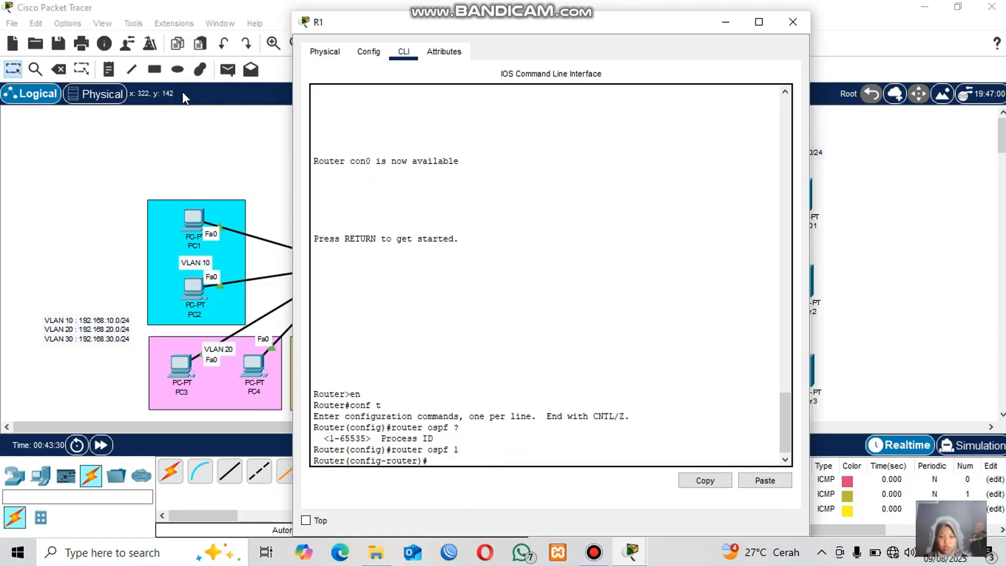
click(224, 158)
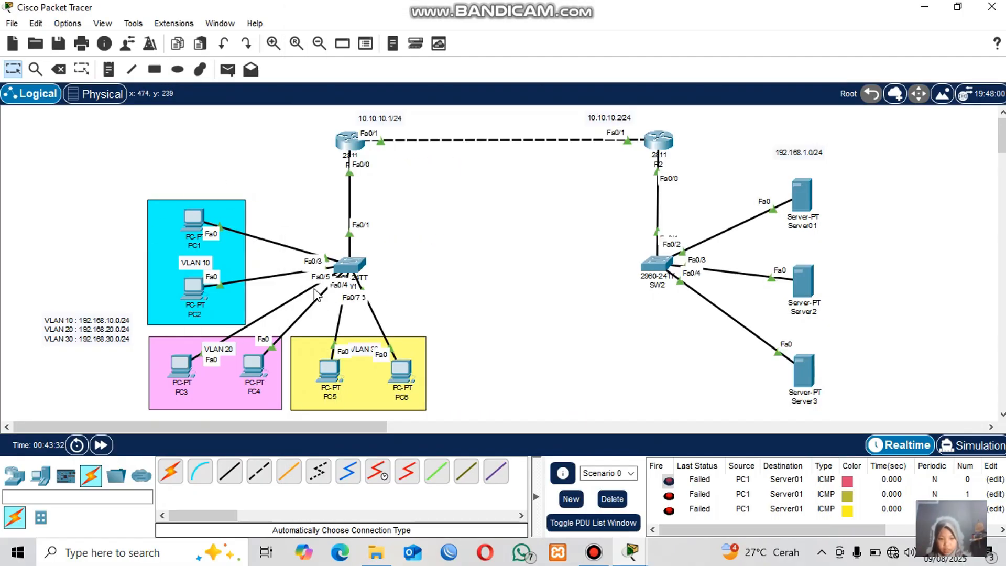
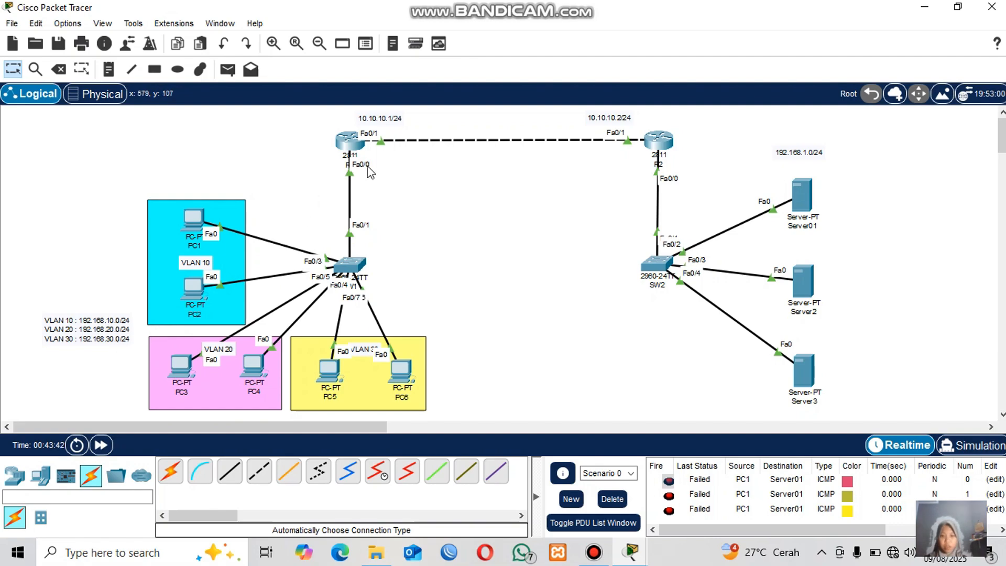
Open R1's CLI and begin an OSPF network statement for 192.168.10.0, querying the available parameters.
click(347, 141)
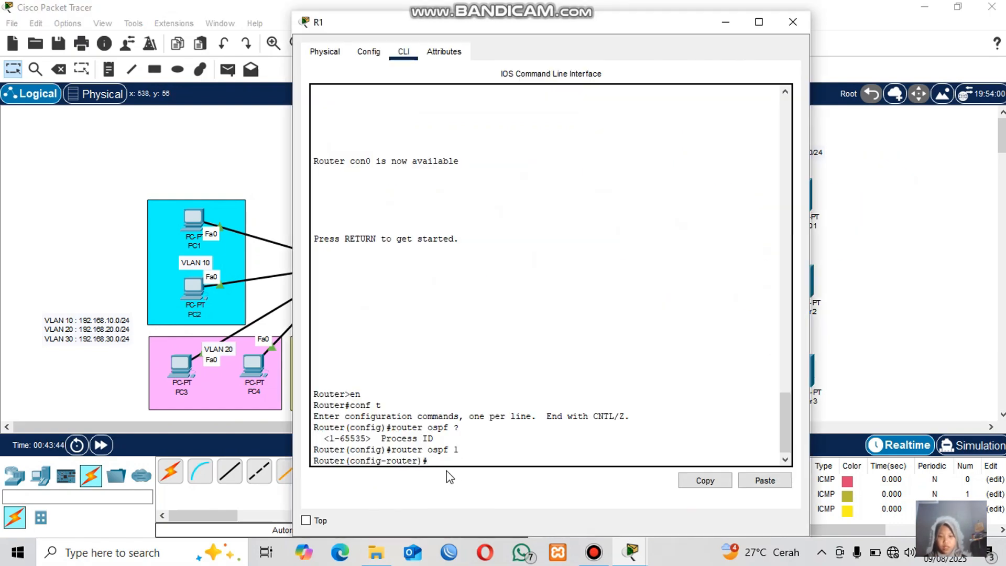
text(network 102.168)
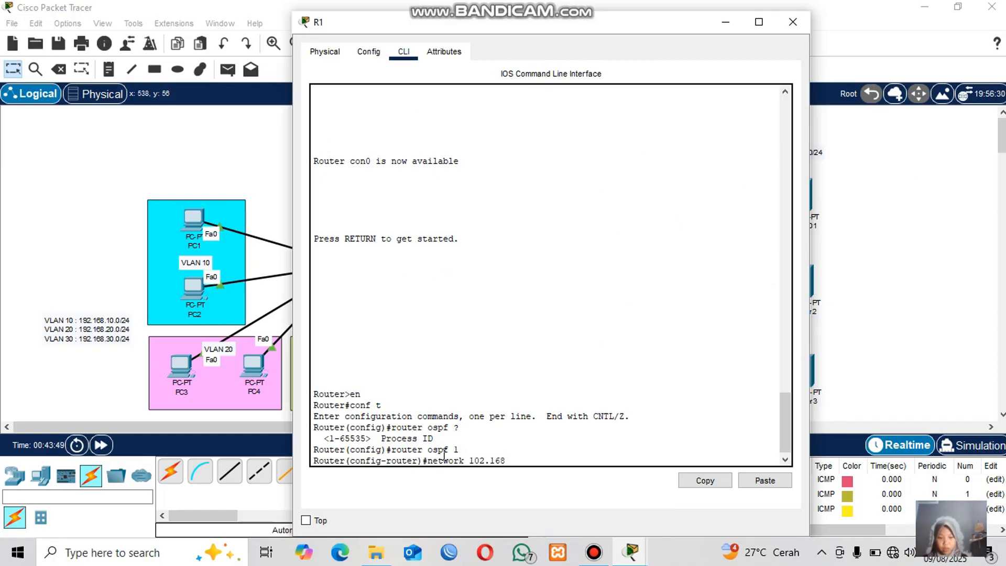
key(BackSpace)
key(BackSpace)
key(BackSpace)
key(BackSpace)
key(BackSpace)
key(BackSpace)
text(192.1)
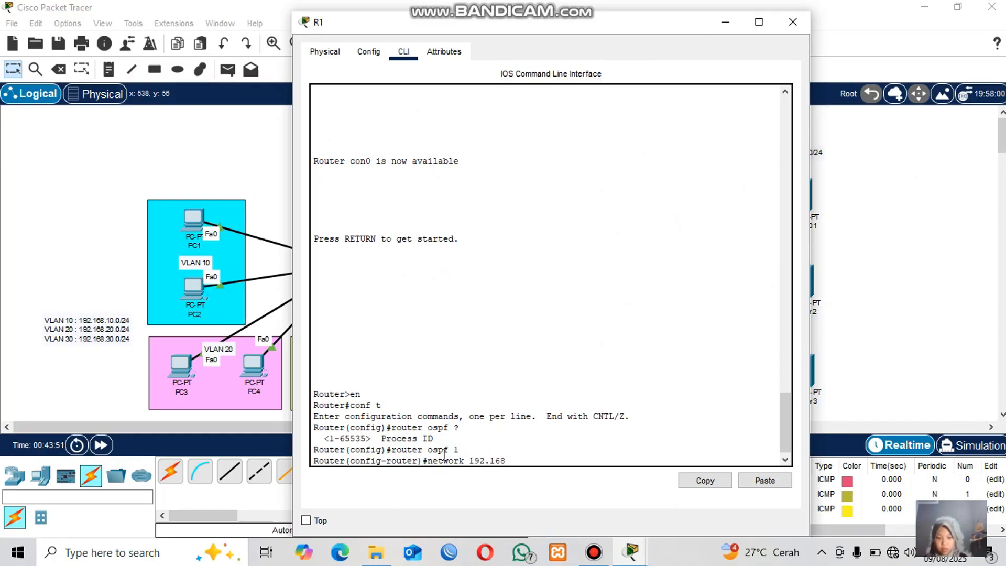
text(68.10.)
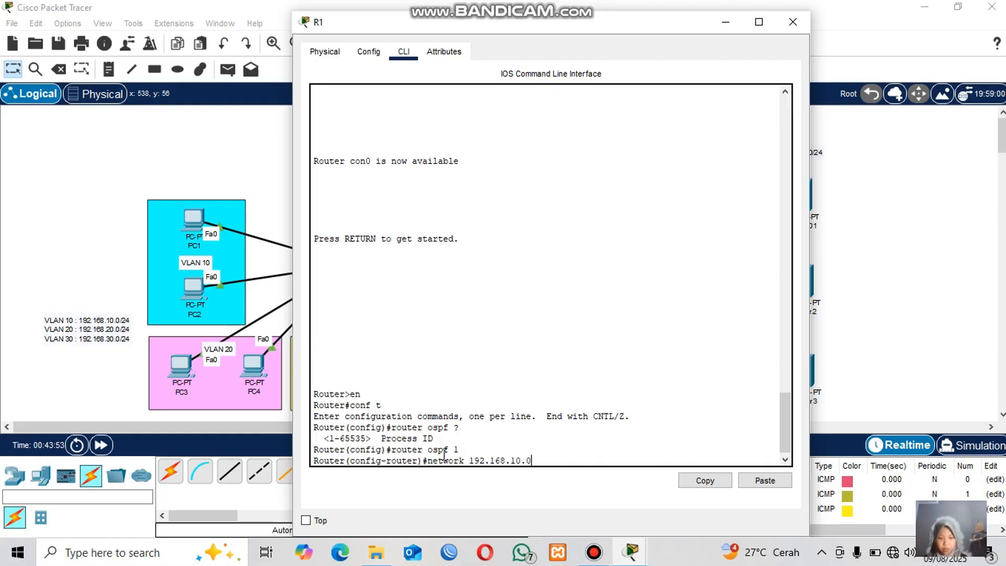
text(0 ?)
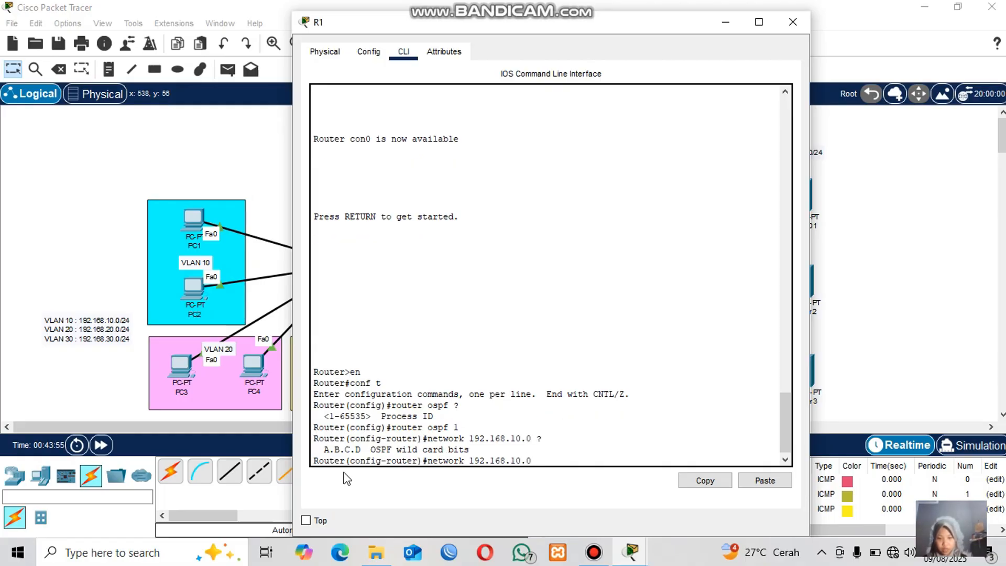
Highlight the wildcard-bits help text in R1's CLI, then close the router window.
drag(396, 449, 401, 449)
drag(537, 451, 542, 450)
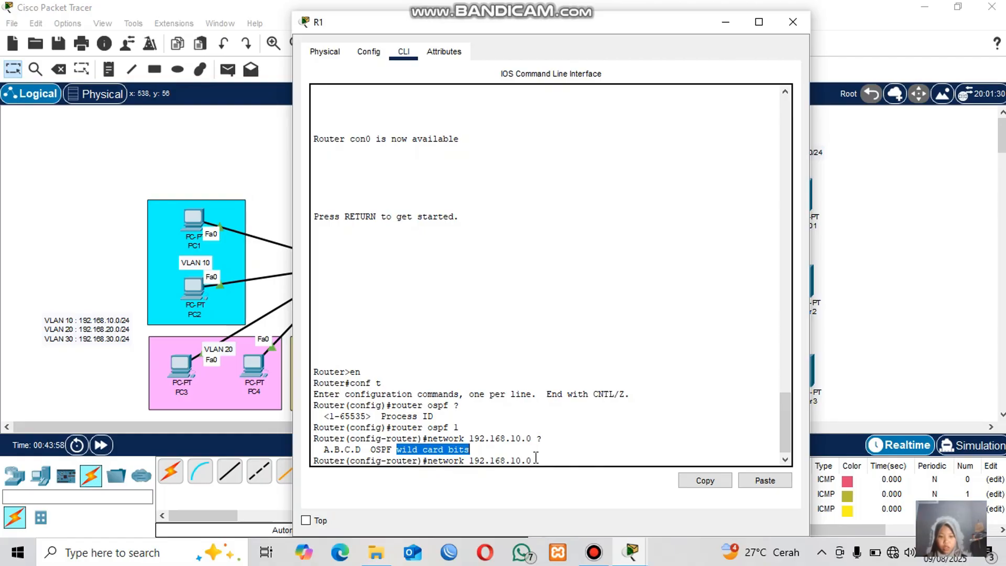
click(536, 457)
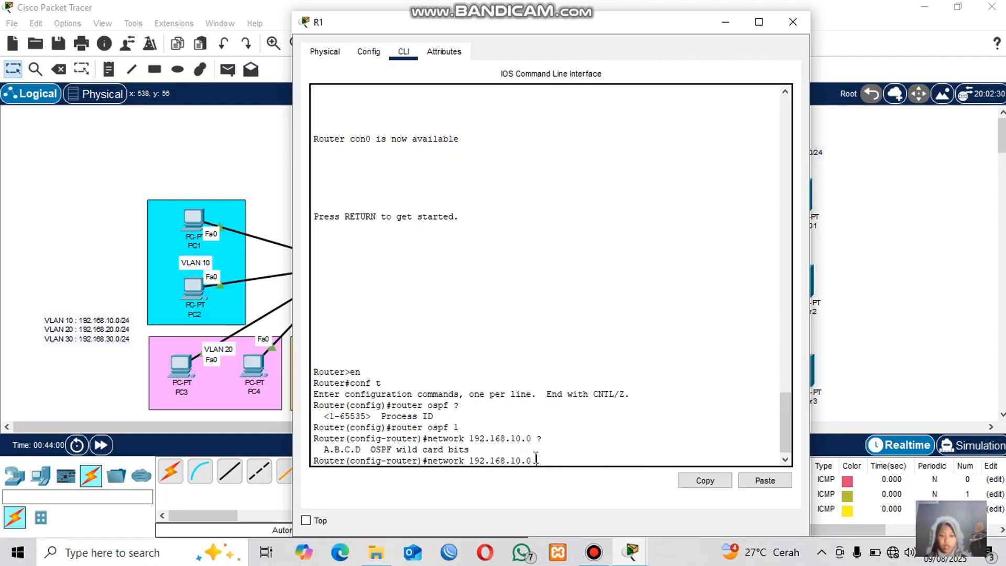
click(259, 180)
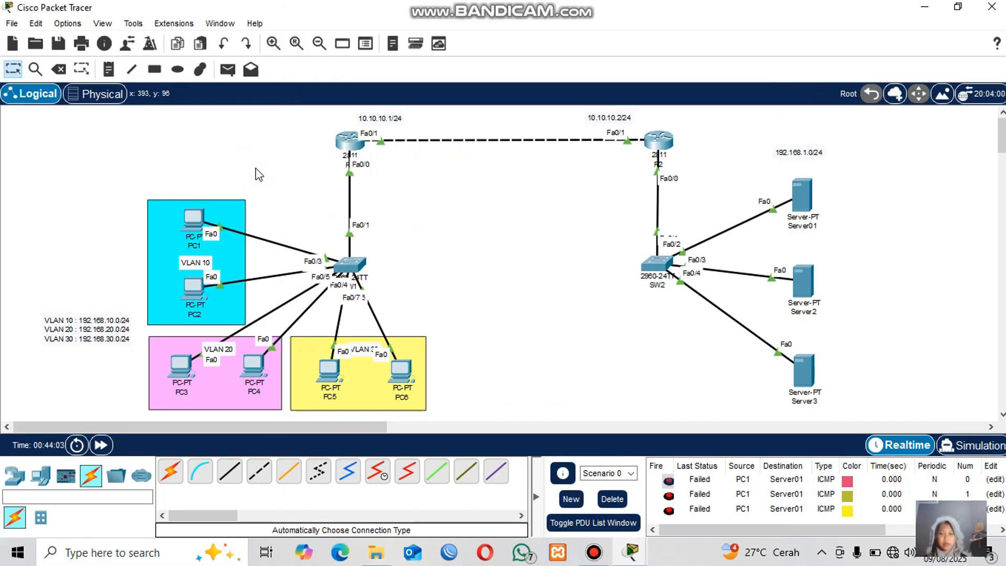
Add a canvas note reading "255.255.255.255 - 255.255.255.0 =0.0.0.255" to explain the wildcard mask.
click(109, 70)
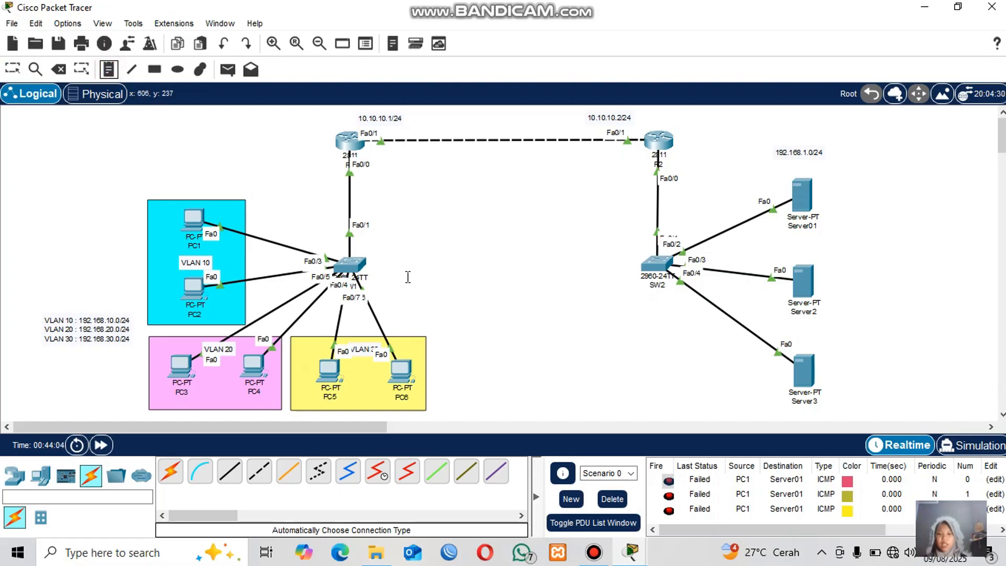
click(436, 256)
text(2)
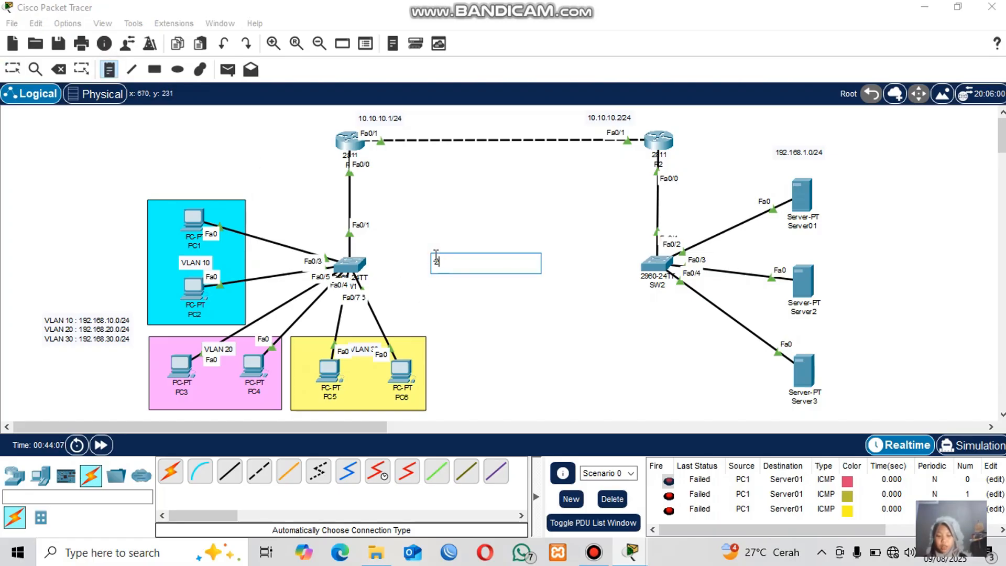
text(55.255.255.255 -)
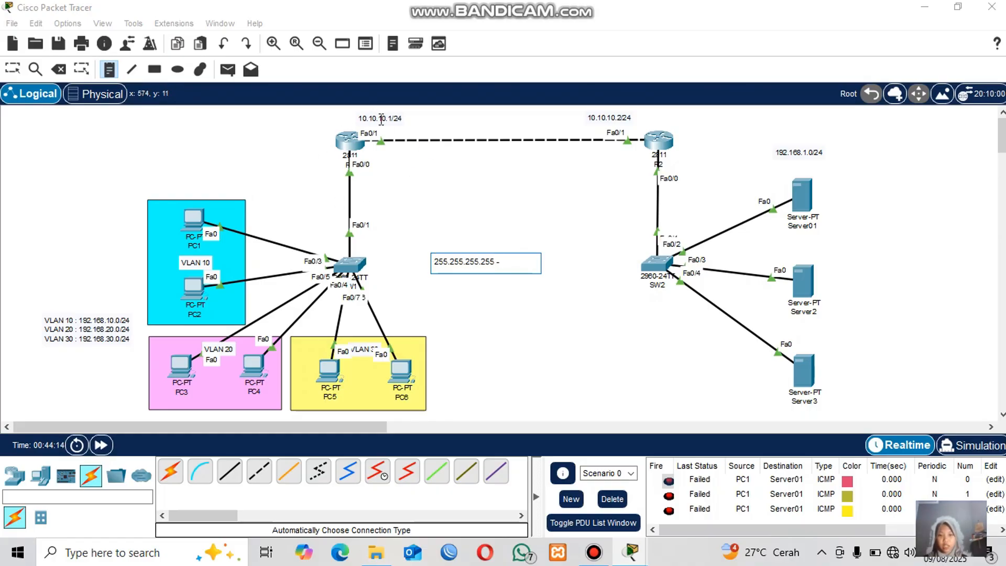
text( 255.)
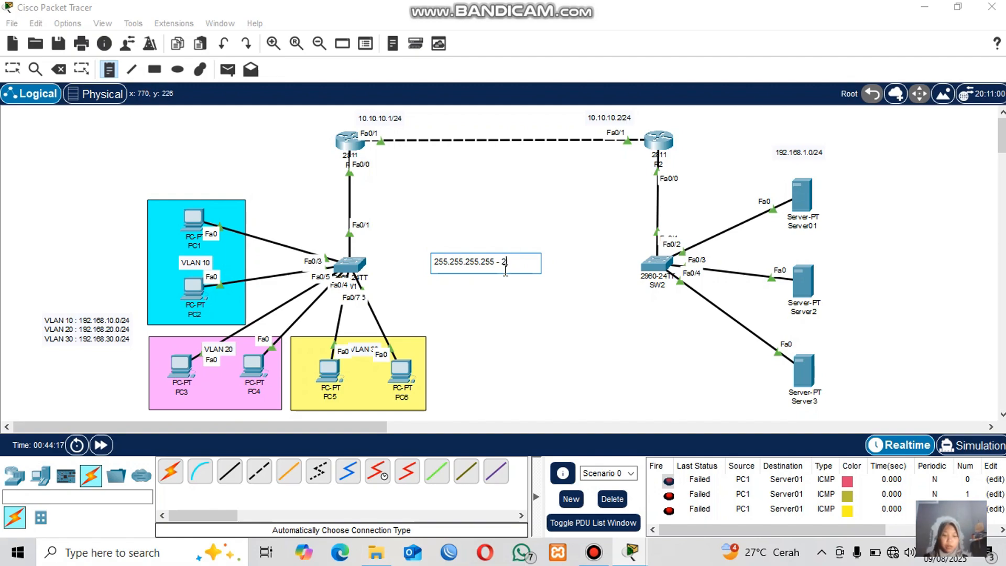
text(255.255)
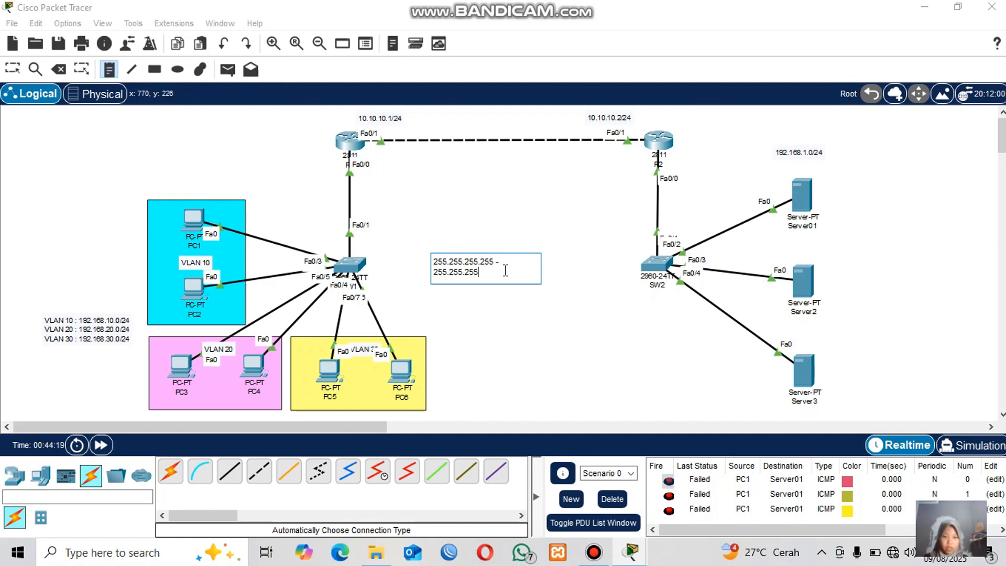
text(.0 =)
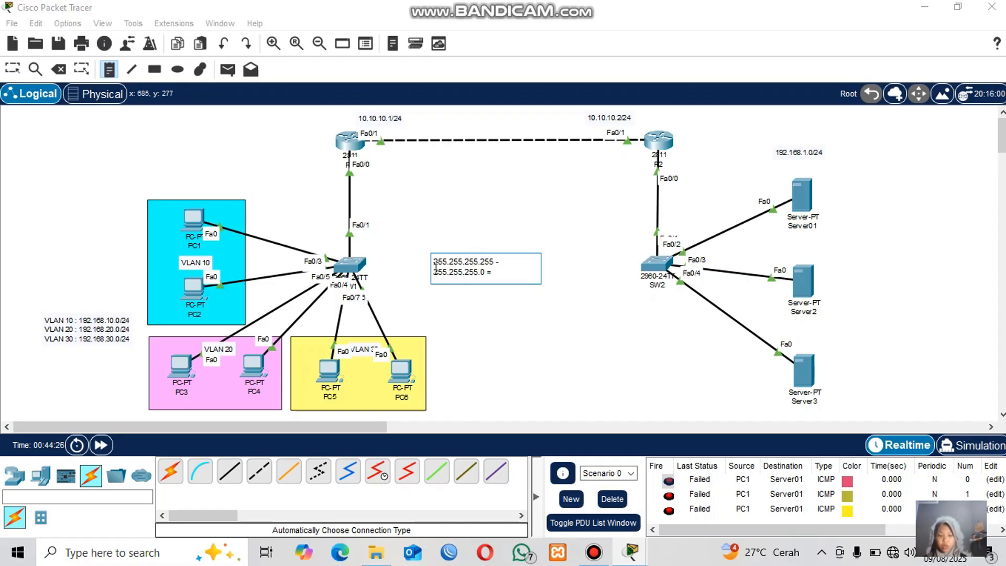
text(255)
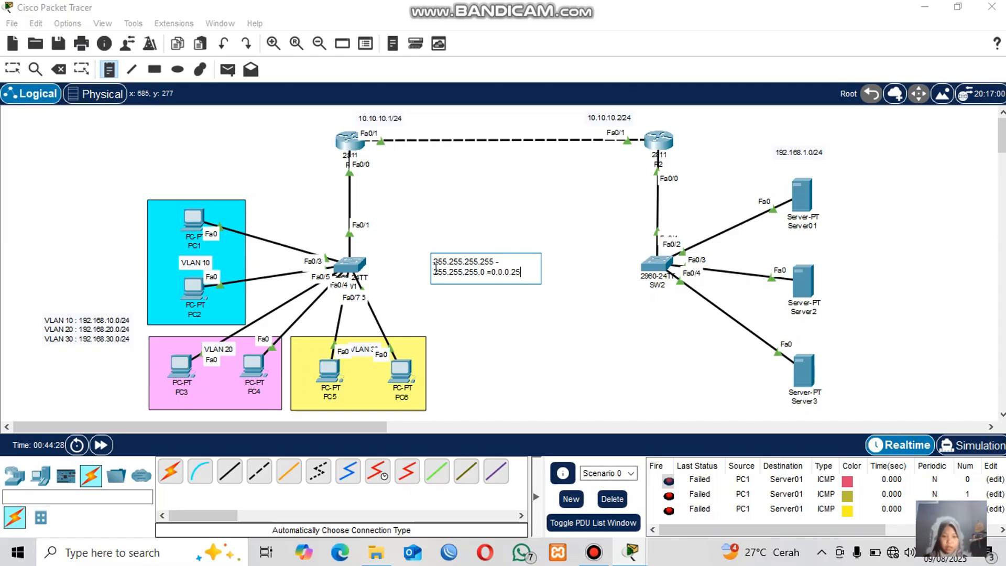
Move the wildcard note slightly into position between the two switches.
click(11, 70)
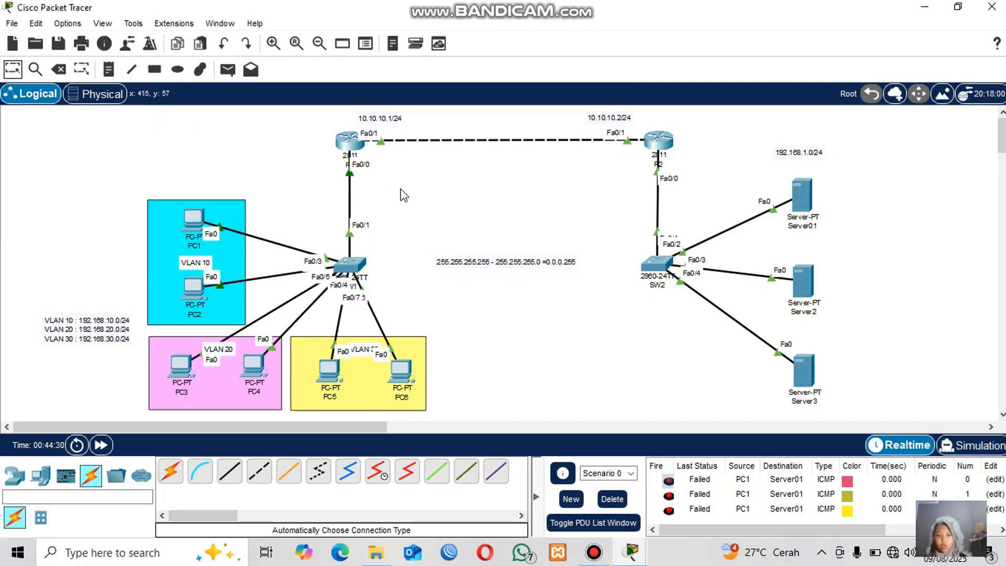
mouse_move(504, 260)
mouse_down()
mouse_move(473, 226)
mouse_move(488, 264)
mouse_up()
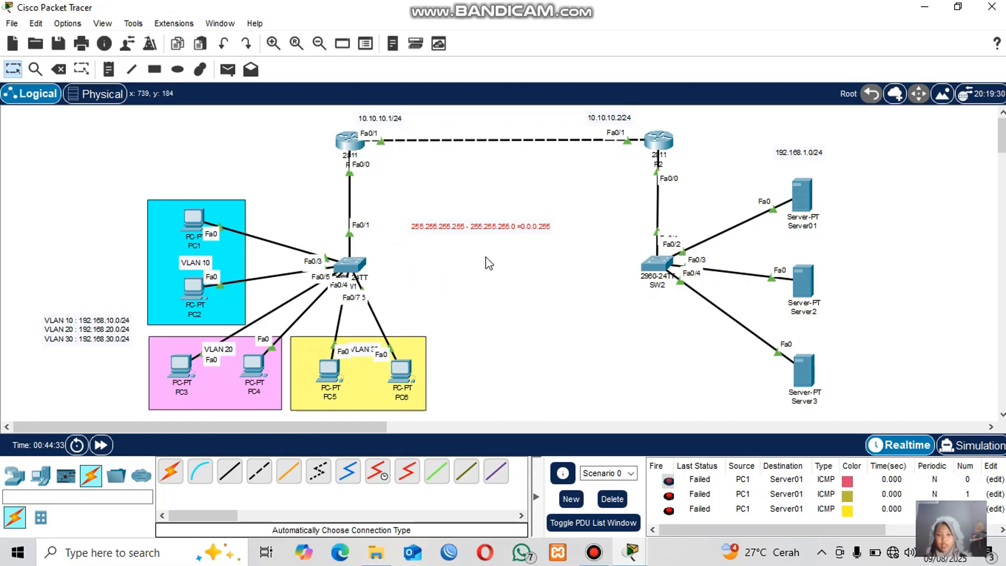
click(543, 299)
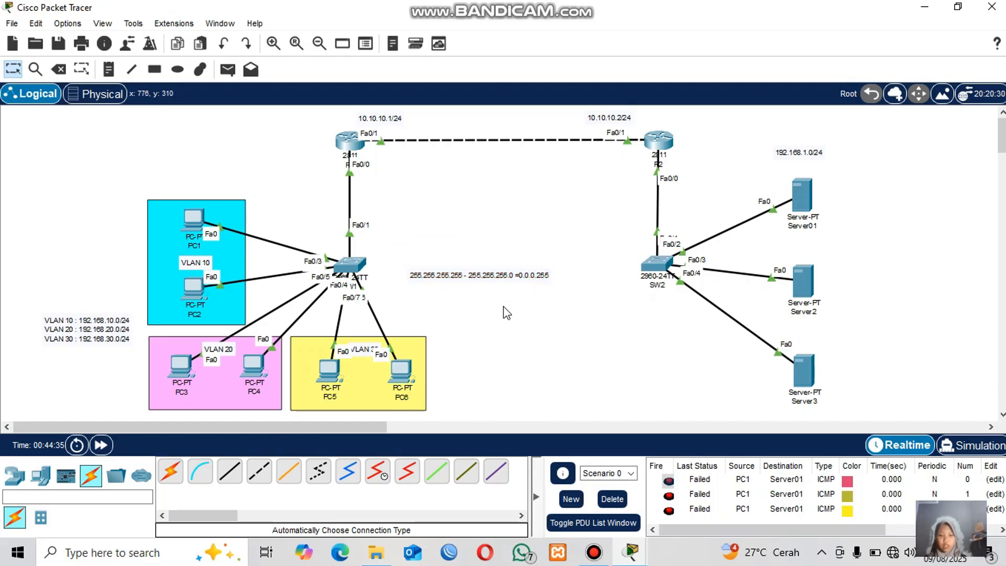
On R1, complete the OSPF statement network 192.168.10.0 0.0.0.255 area 0.
click(355, 150)
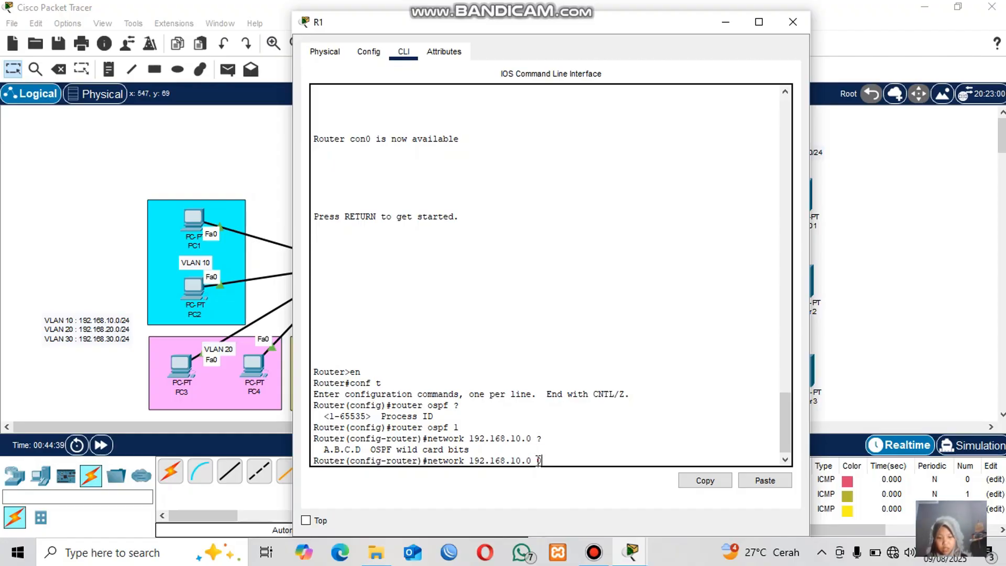
text(25)
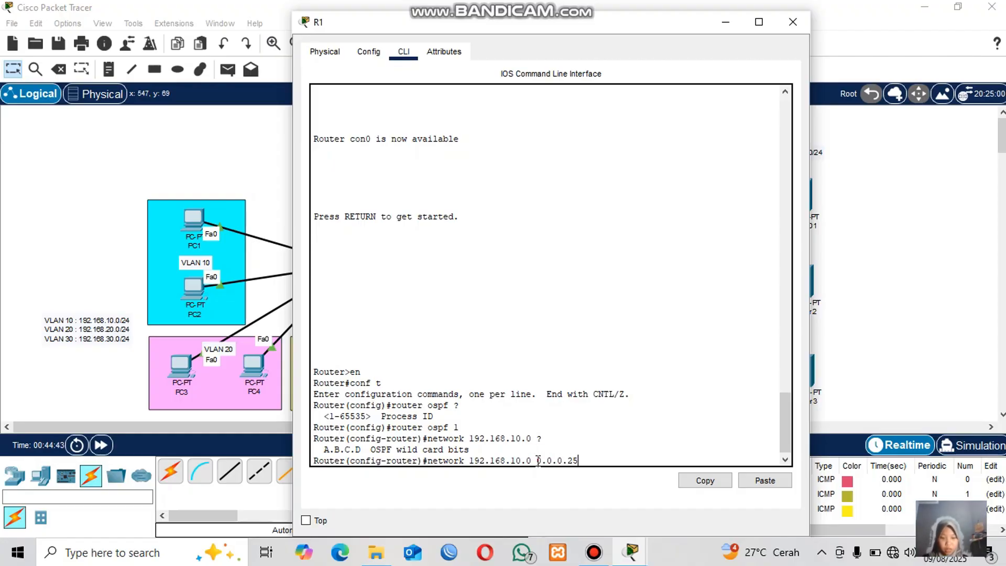
text(5)
text( ?)
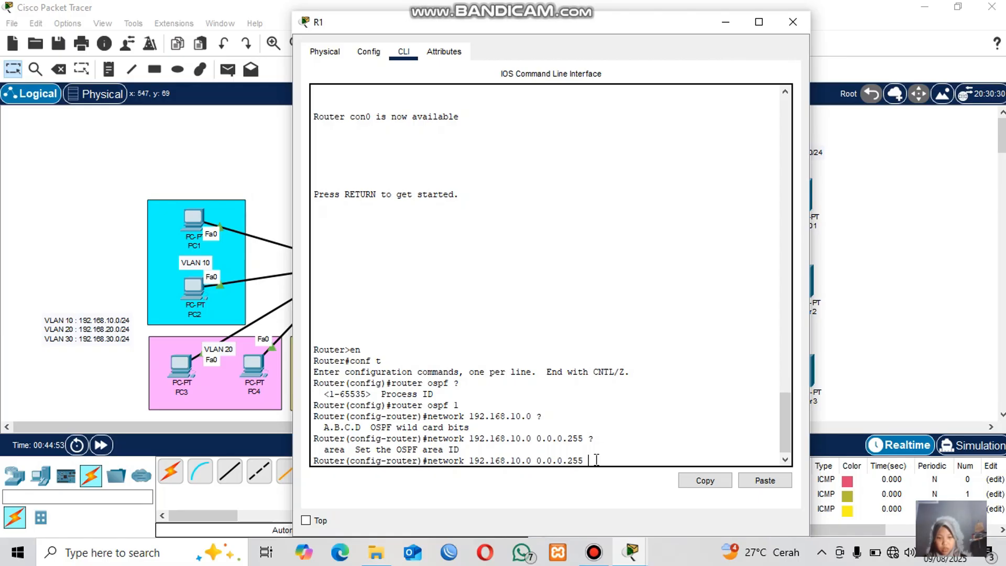
text(area 0)
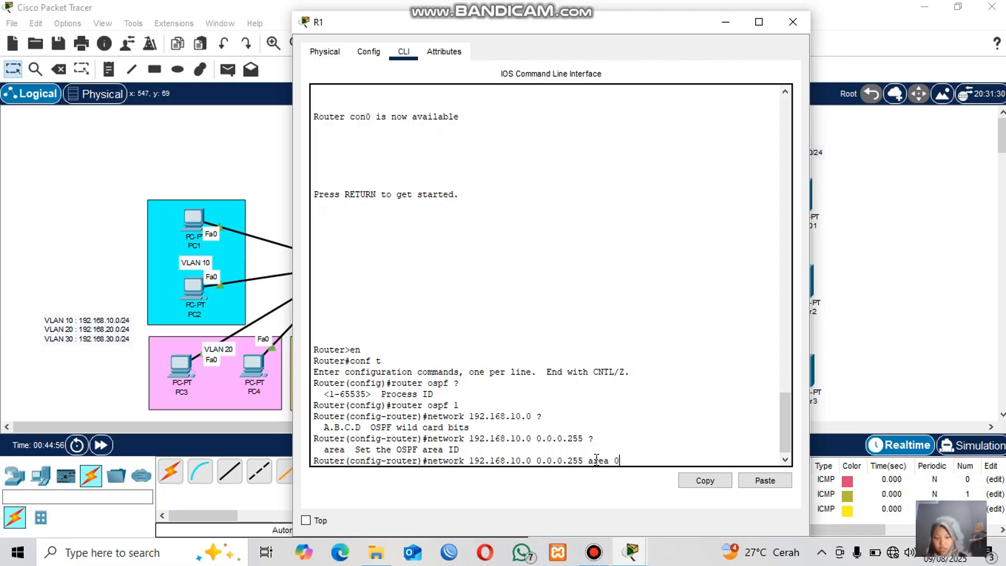
key(Return)
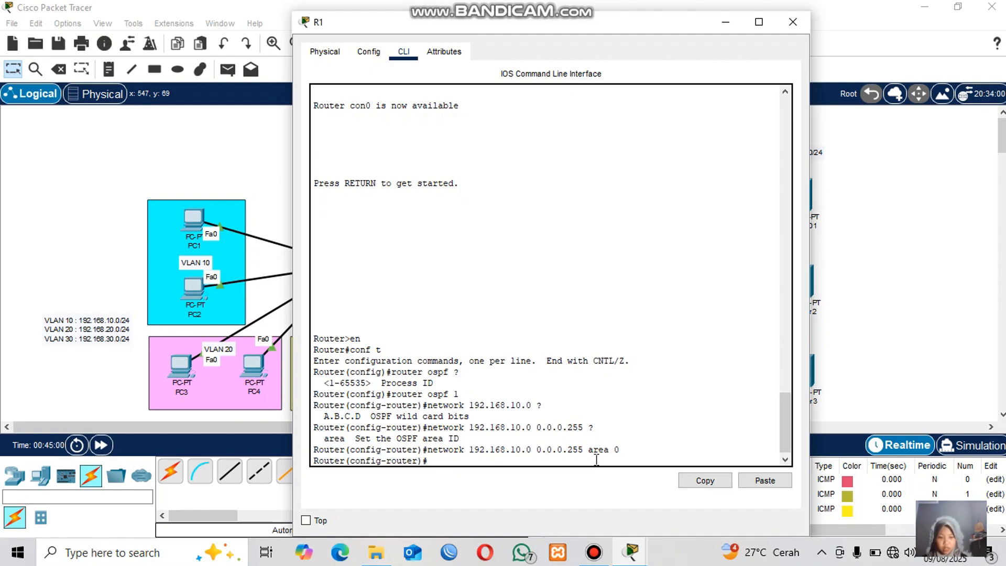
Add OSPF network statements for 192.168.20.0 and 192.168.30.0 with wildcard 0.0.0.255 in area 0 on R1.
key(Up)
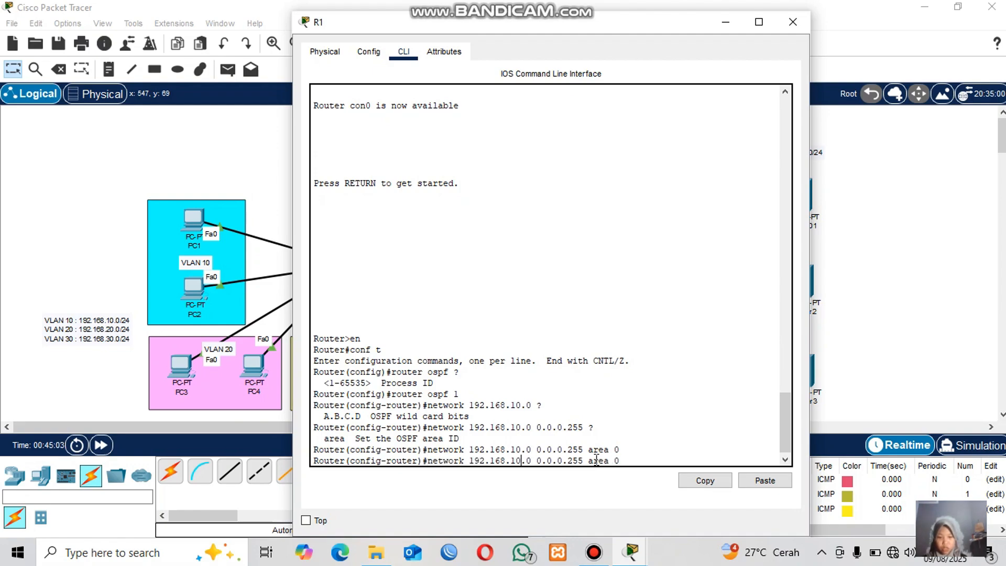
key(BackSpace)
text(2)
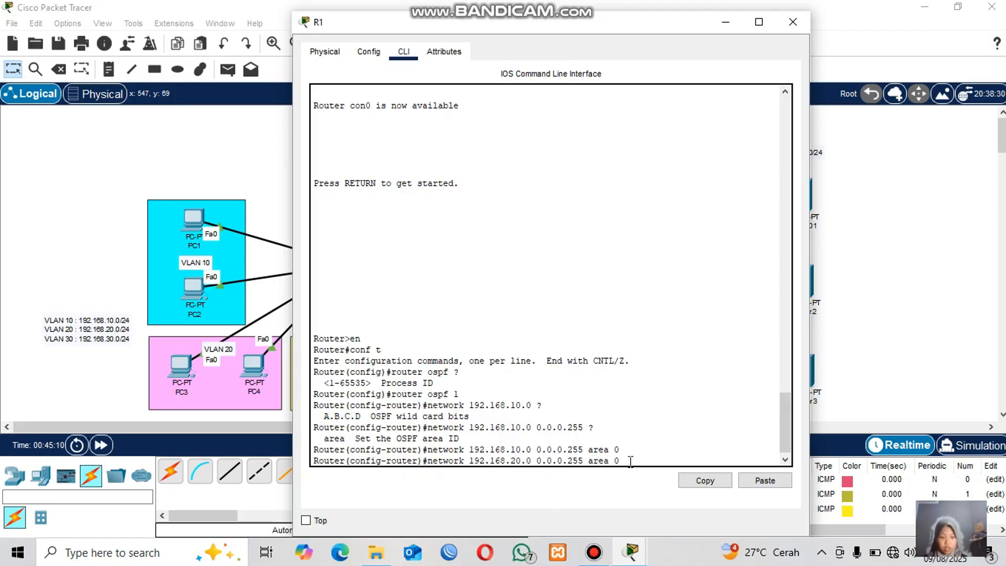
key(Return)
key(Up)
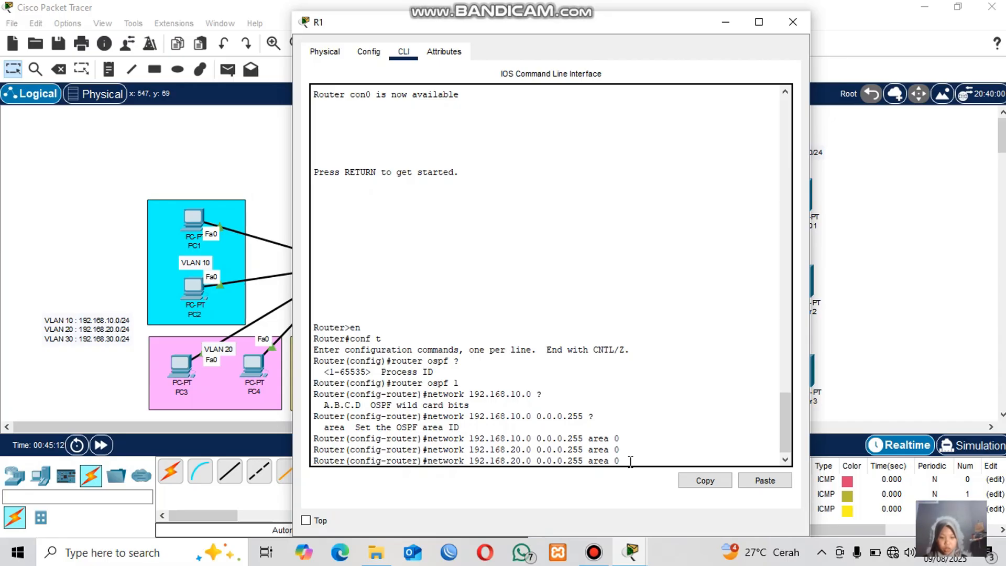
key(Left)
key(BackSpace)
text(3)
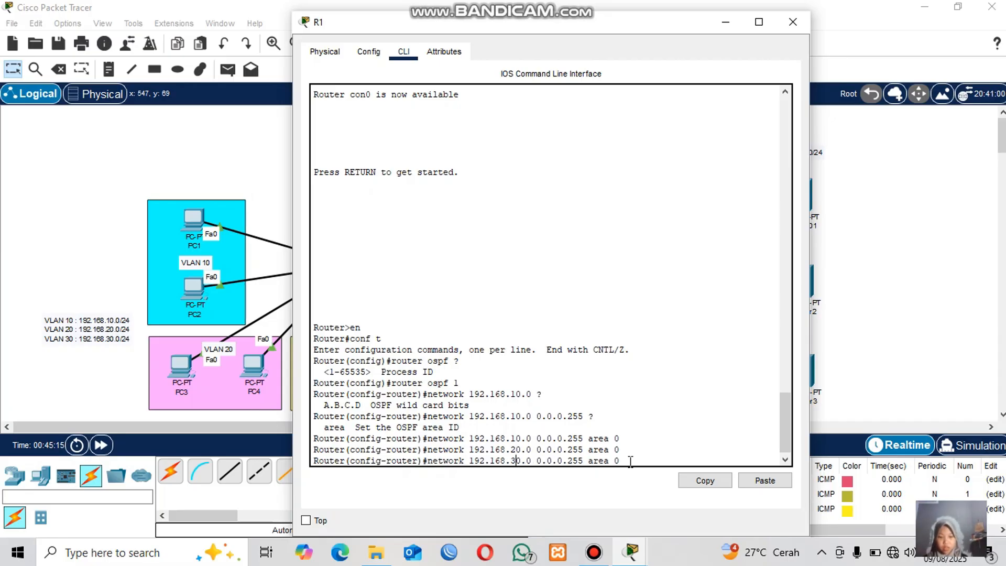
key(Return)
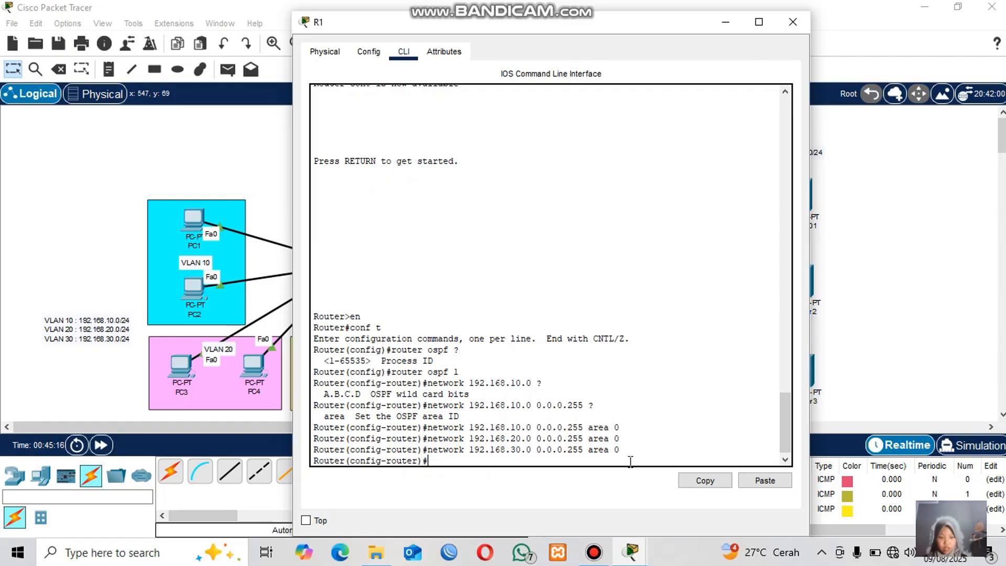
Advertise network 10.10.10.0 0.0.0.255 in OSPF area 0 on R1.
text(network 10)
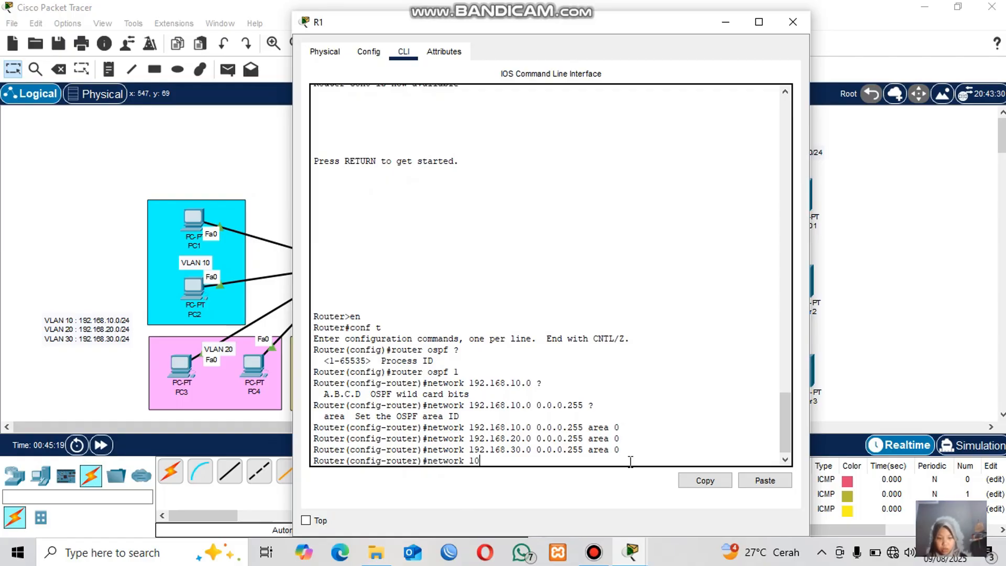
text(.10.10.0)
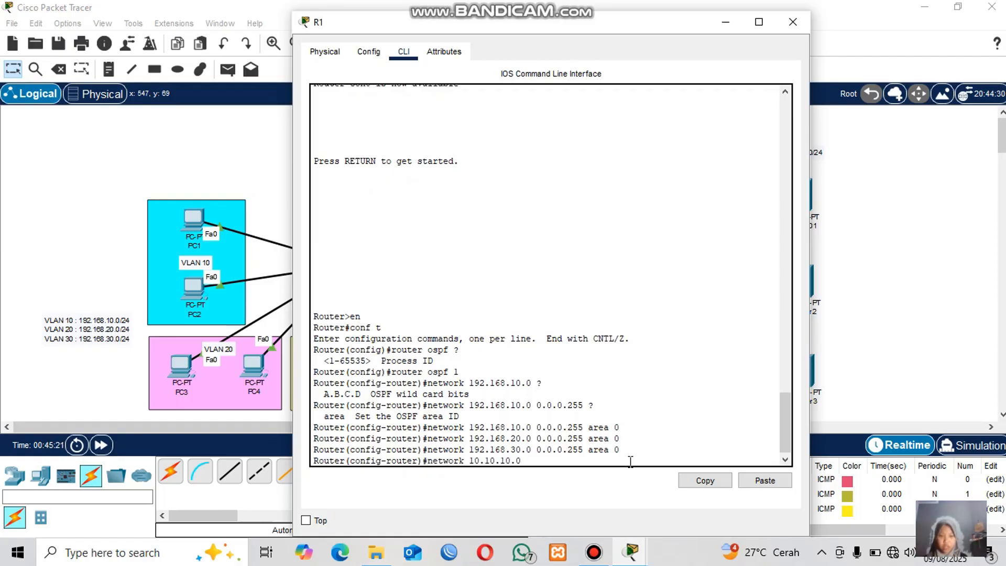
text( 0.0.0.)
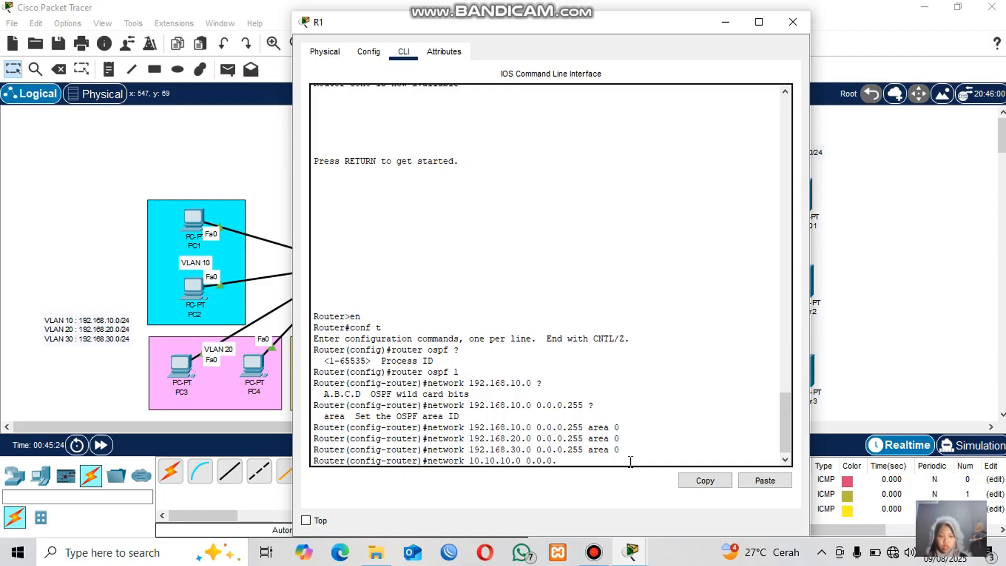
text(255 area )
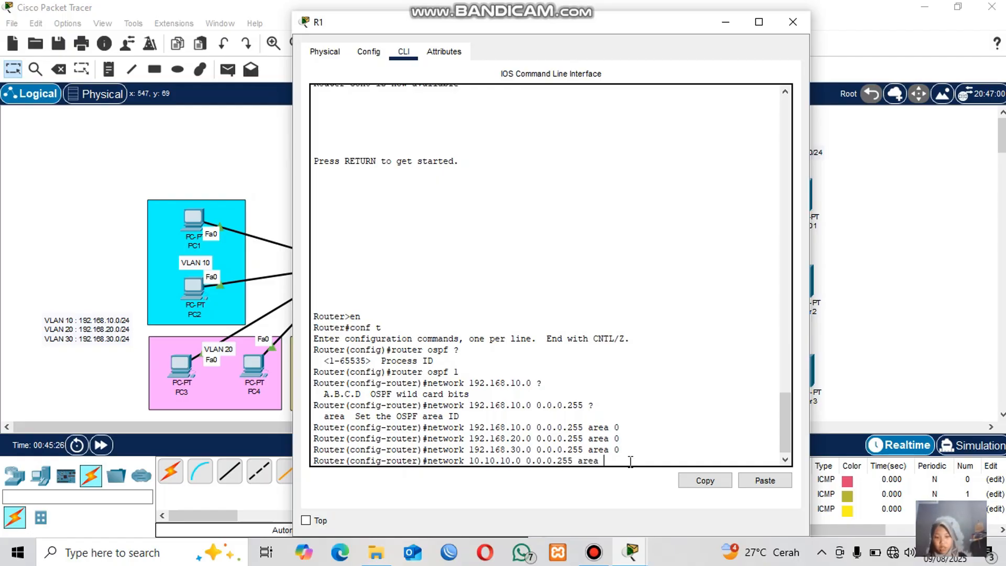
text(0)
key(Return)
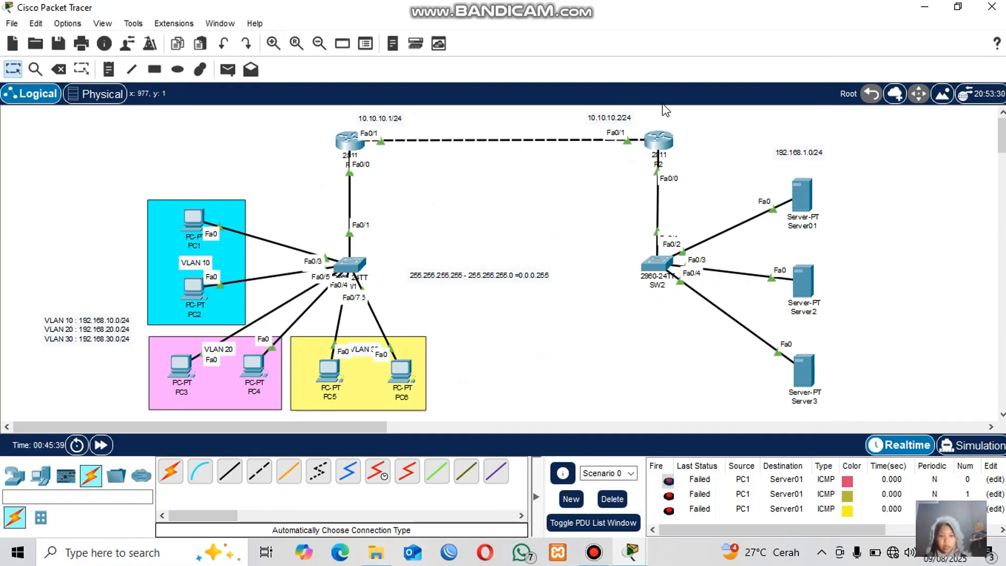
On R2, start OSPF process 2 and advertise network 10.10.10.0 0.0.0.255 in area 0.
click(656, 145)
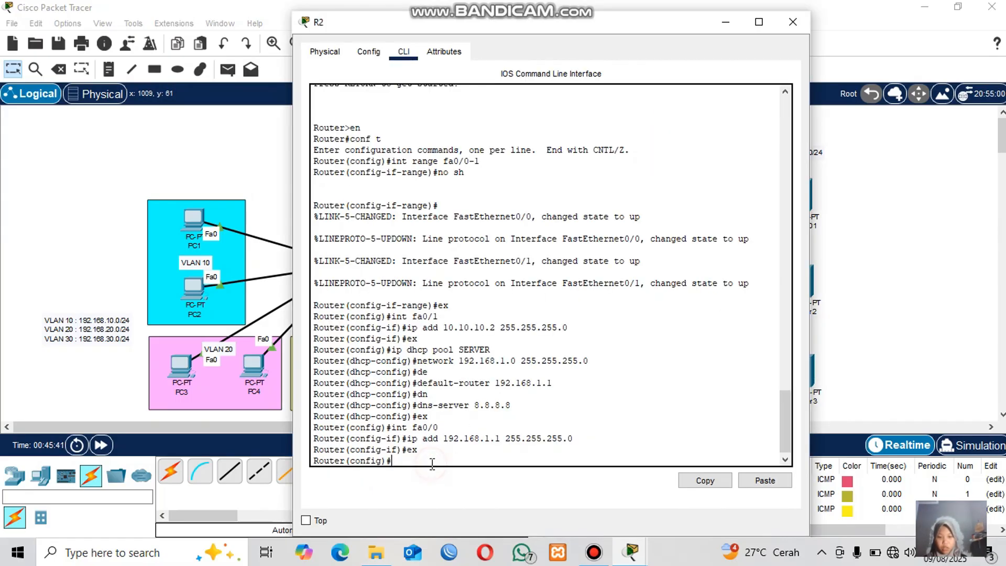
text(router ospf 2)
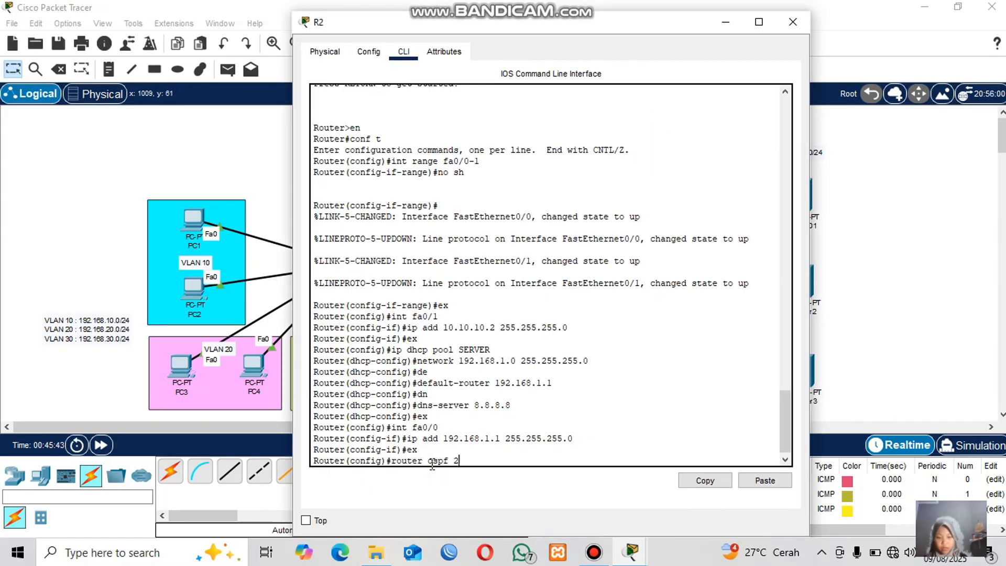
key(Return)
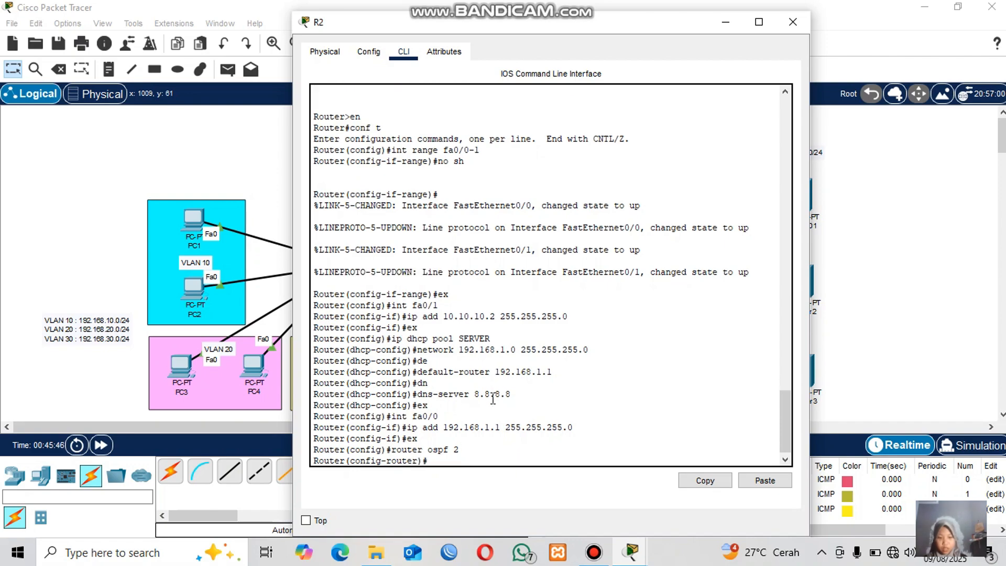
text(network 10.10.10.0 0.0.)
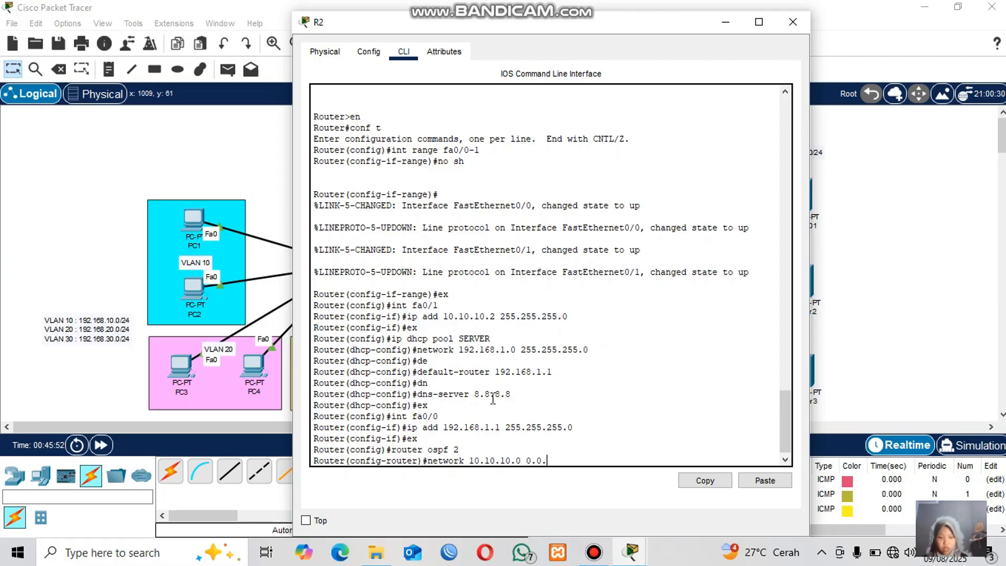
text(0.255 area 0)
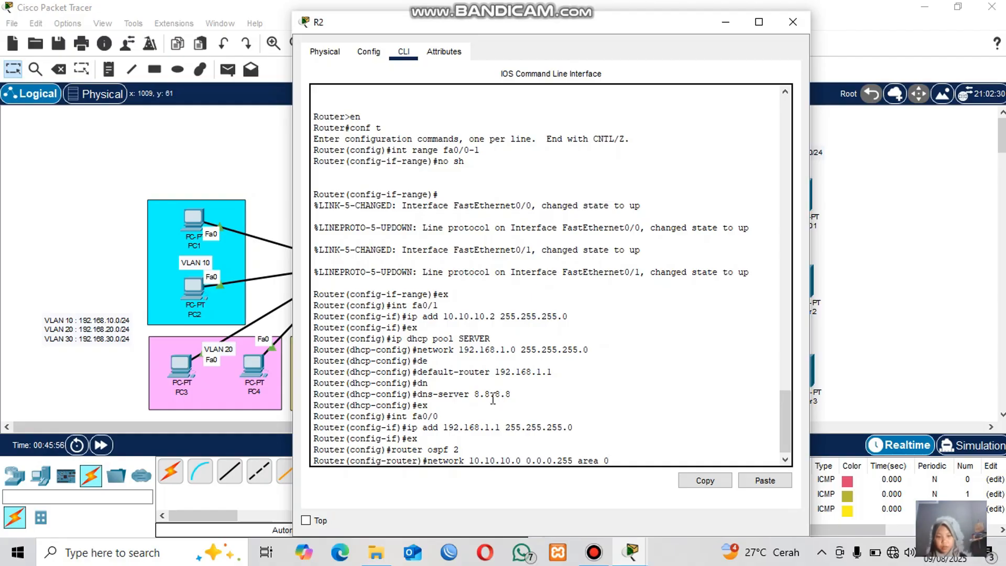
click(864, 228)
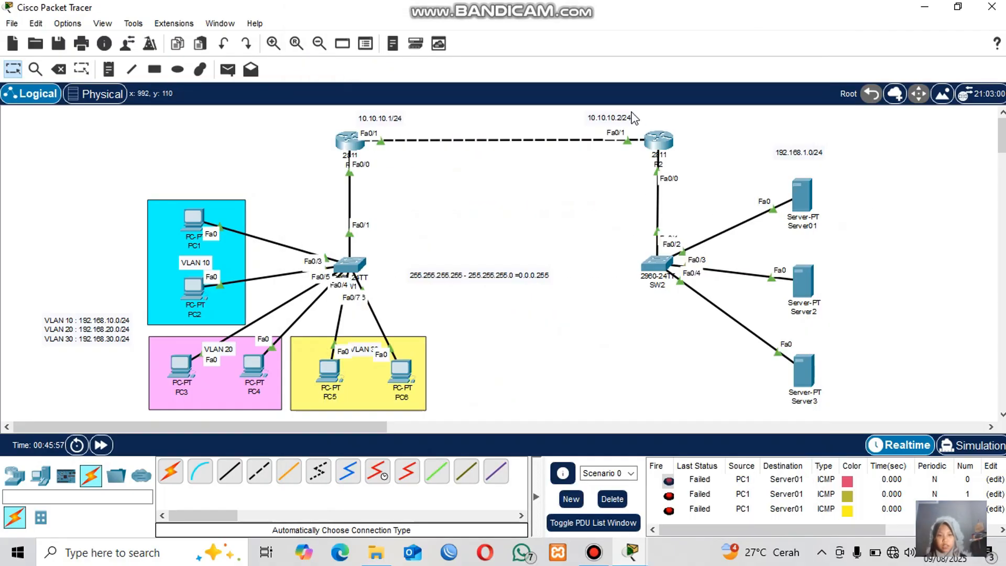
click(660, 142)
key(Return)
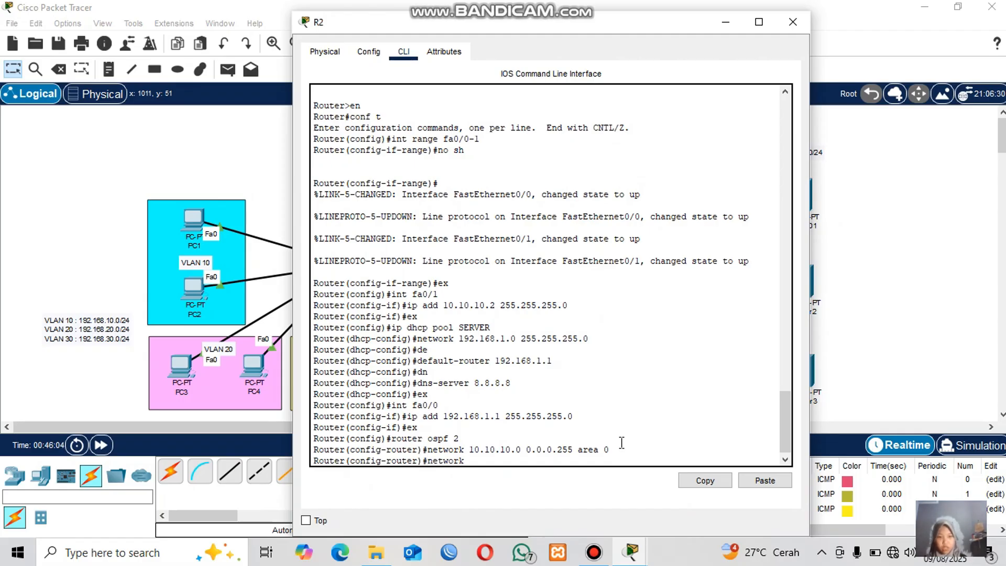
Advertise network 192.168.1.0 with wildcard 0.0.0.255 in OSPF area 0 on R2.
click(960, 277)
click(659, 138)
text(network)
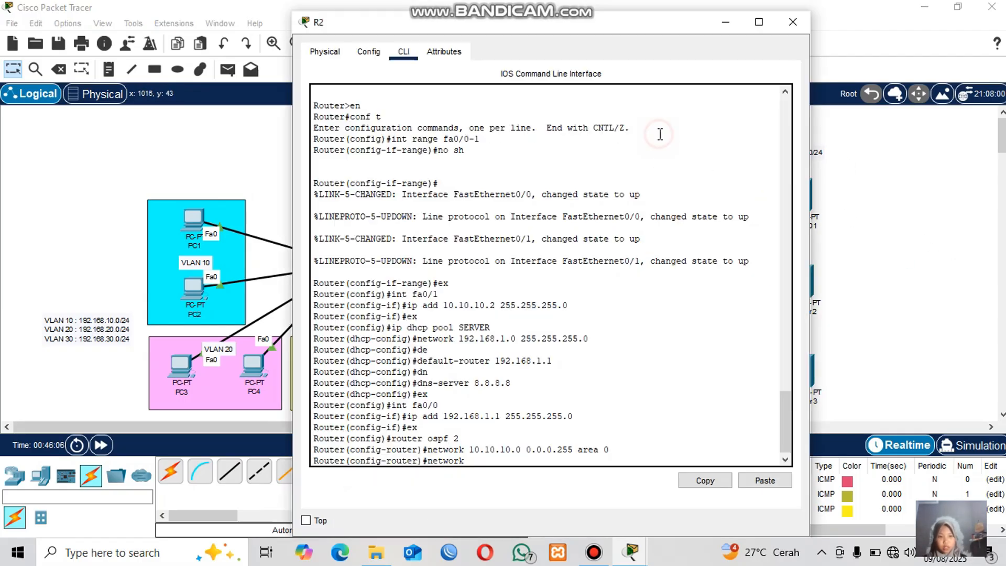
text( 192.168)
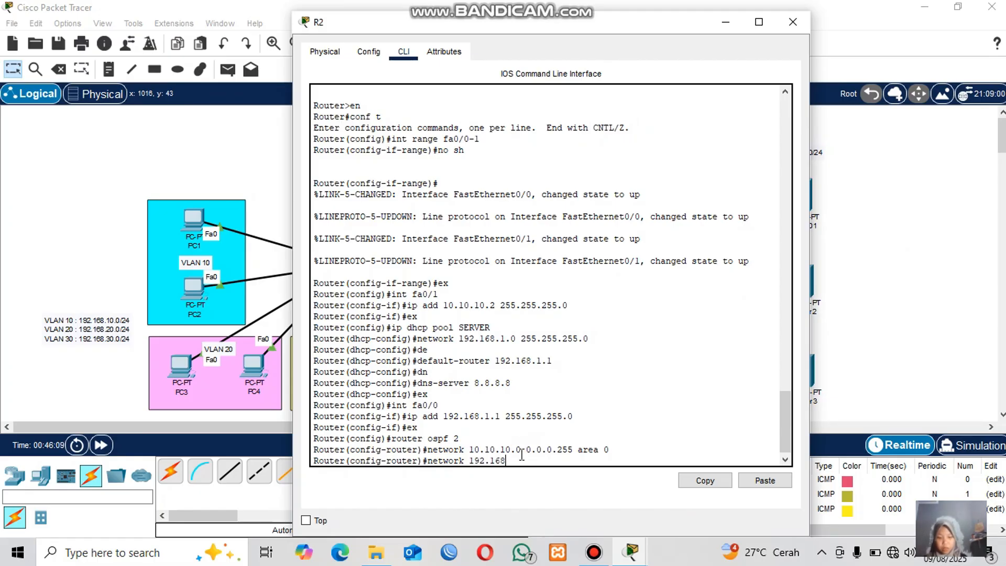
text(0.0.)
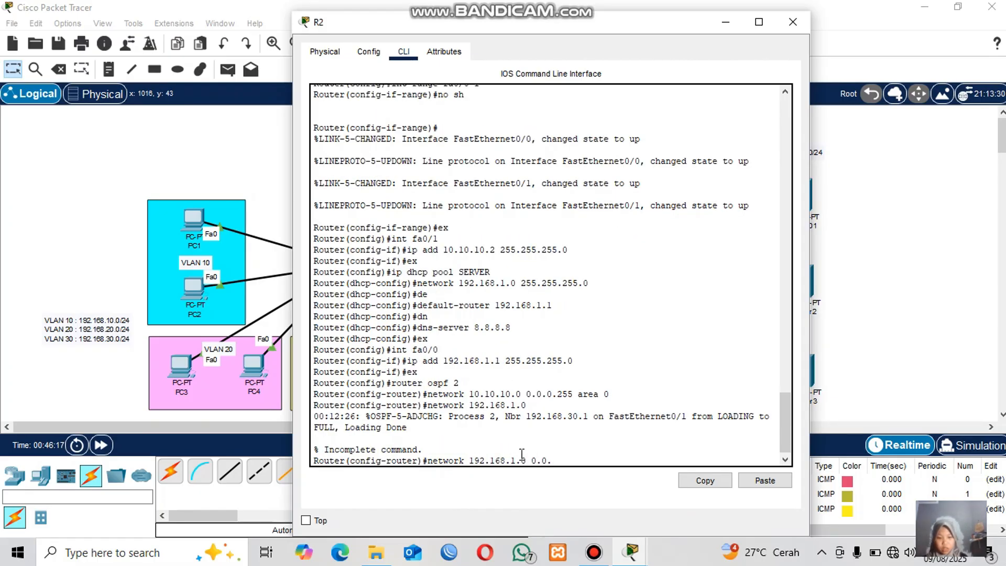
text(0.255)
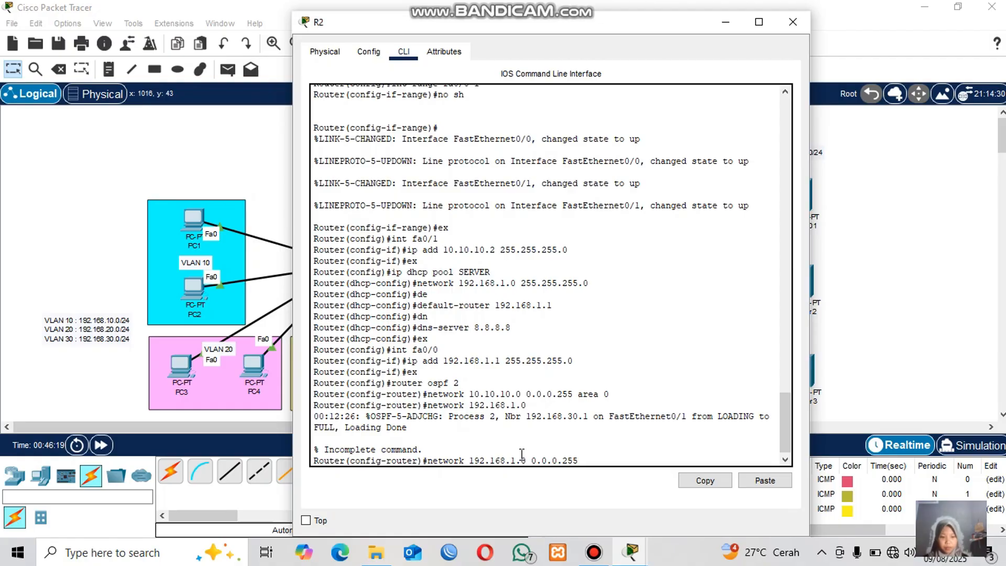
text( area 0)
key(Return)
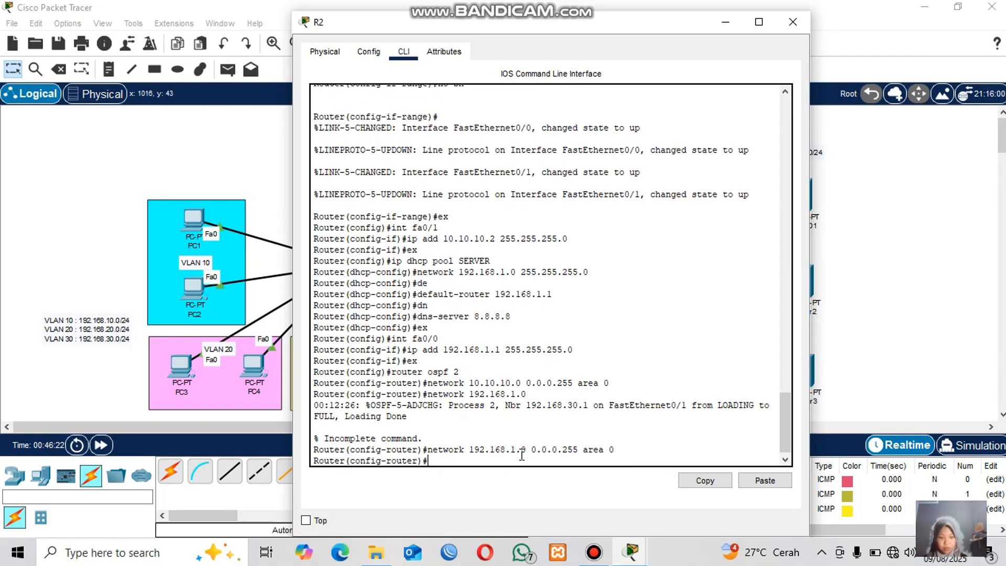
Highlight the OSPF neighbor adjacency message in R2's console, then close the R2 window.
drag(318, 405, 524, 407)
click(509, 444)
drag(313, 414, 337, 414)
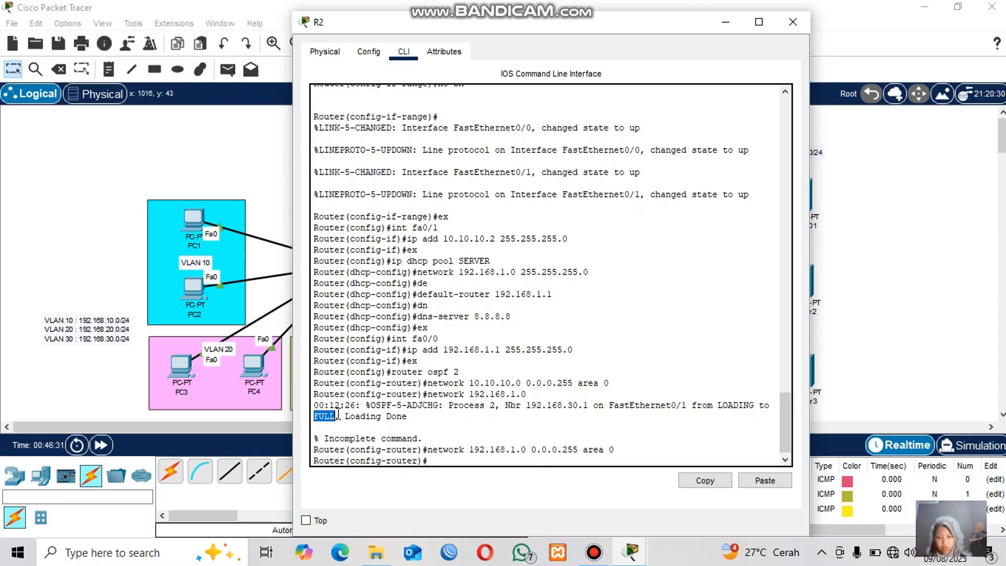
click(368, 427)
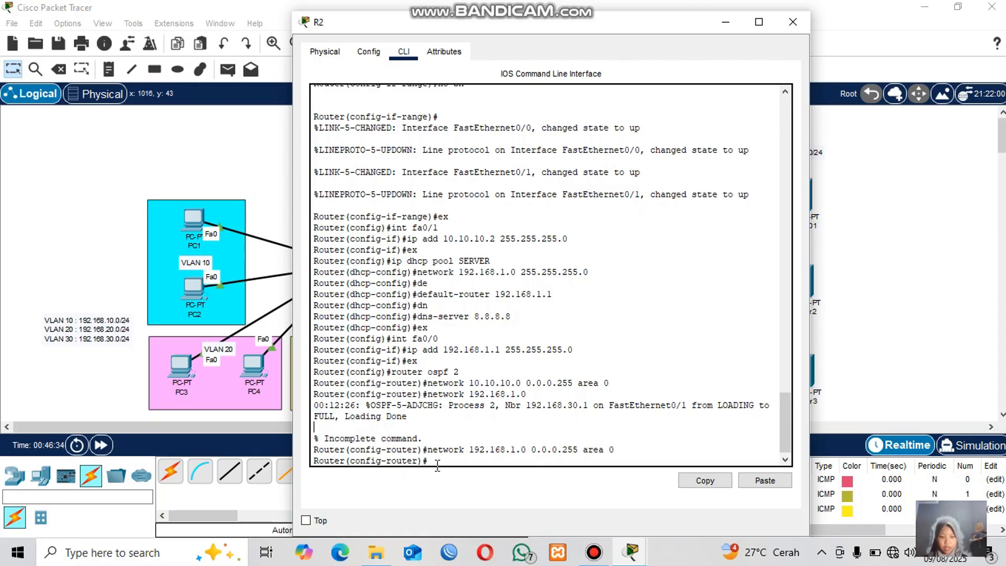
click(937, 199)
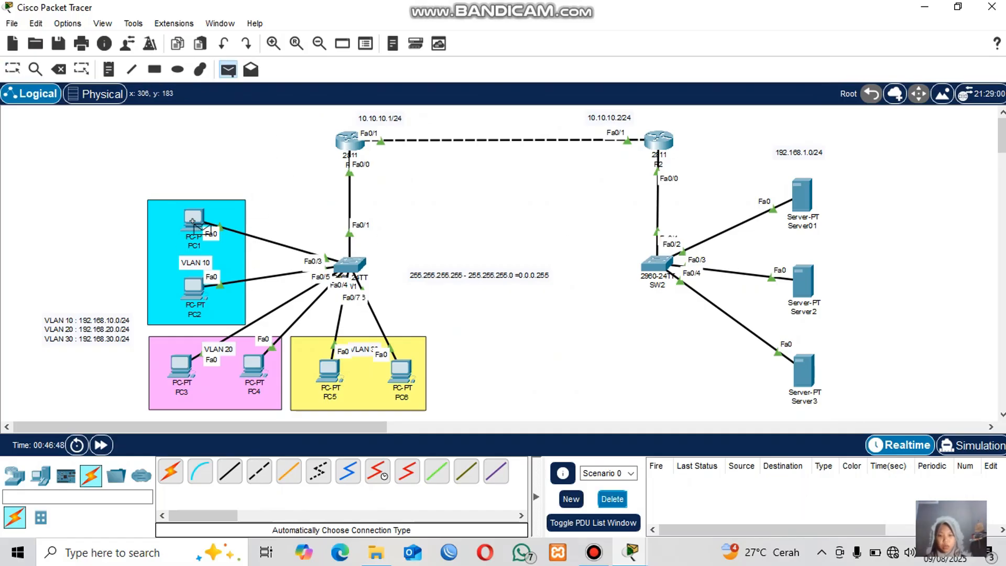
Test connectivity by sending simple PDUs from PC1 to Server01 twice.
click(193, 221)
click(802, 204)
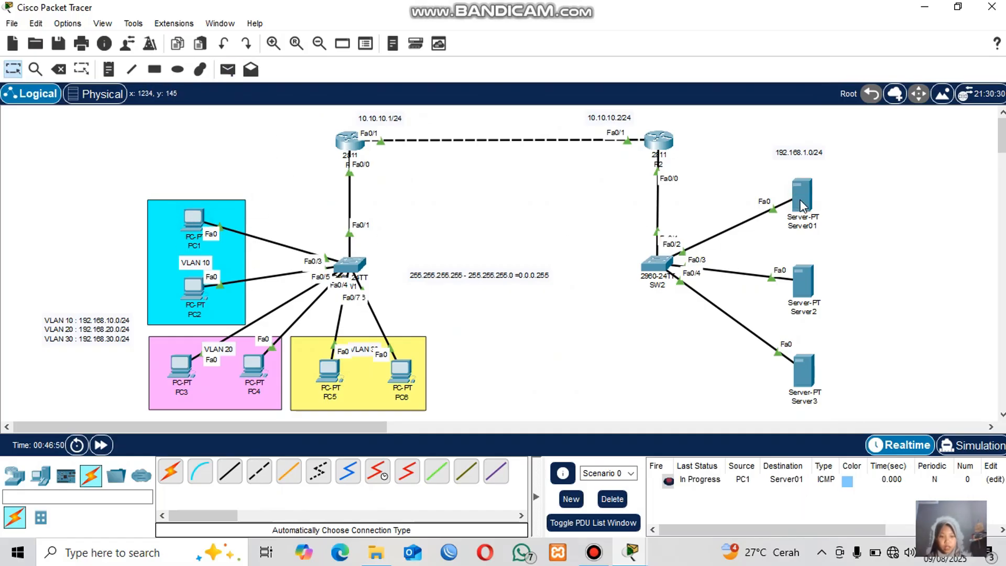
click(227, 70)
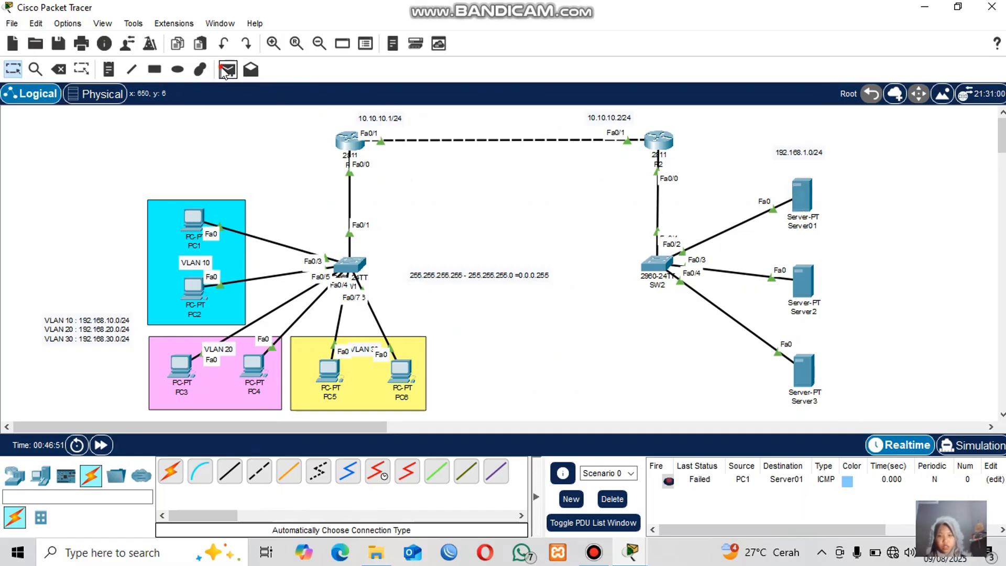
click(195, 221)
click(802, 198)
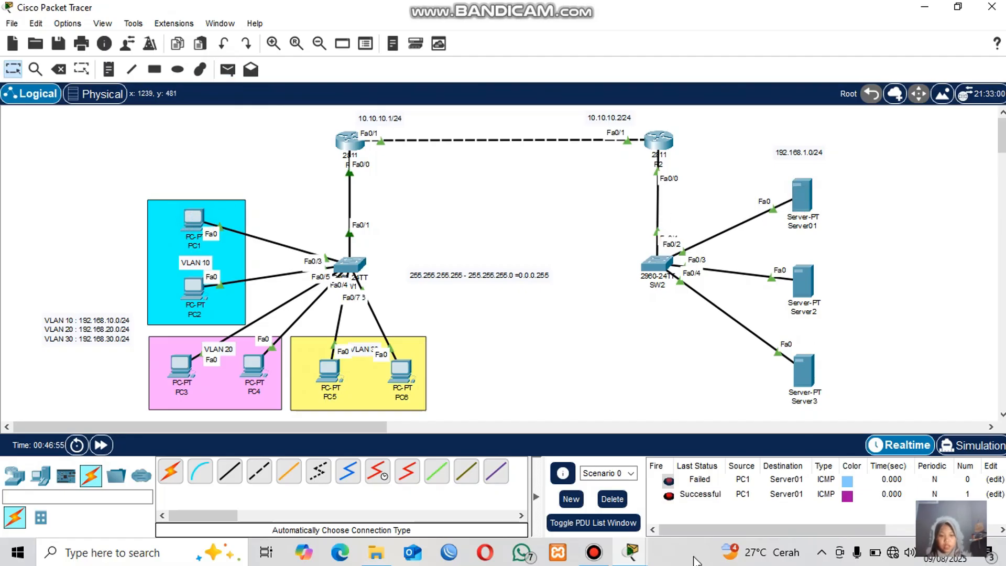
Send simple PDUs from PC3 to Server2 twice to test connectivity.
click(228, 70)
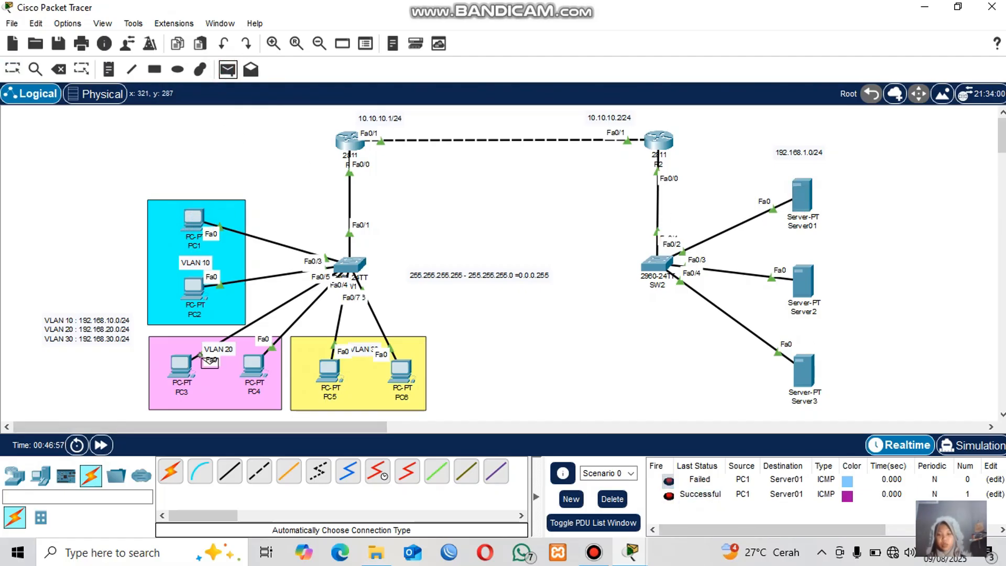
click(183, 367)
click(813, 292)
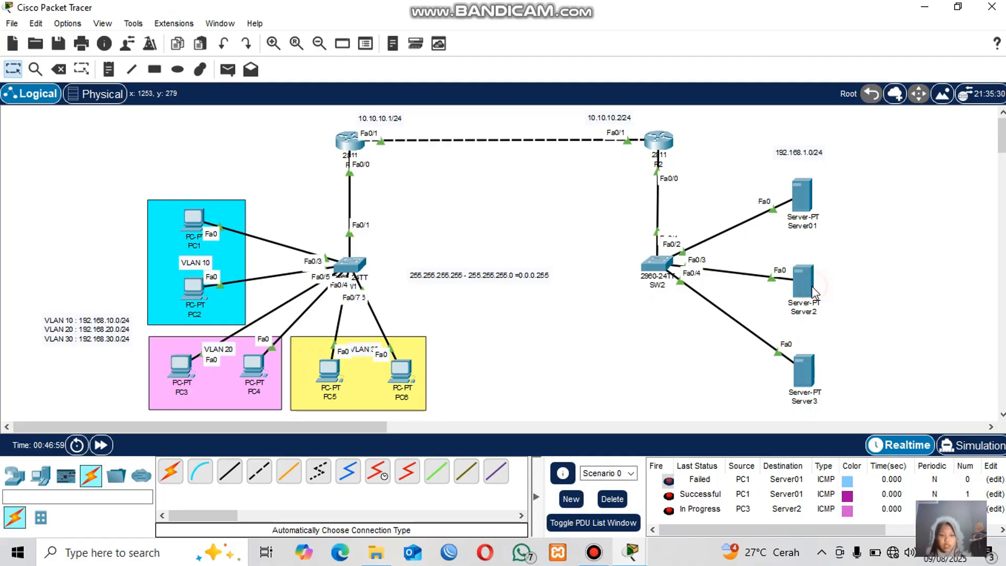
click(228, 70)
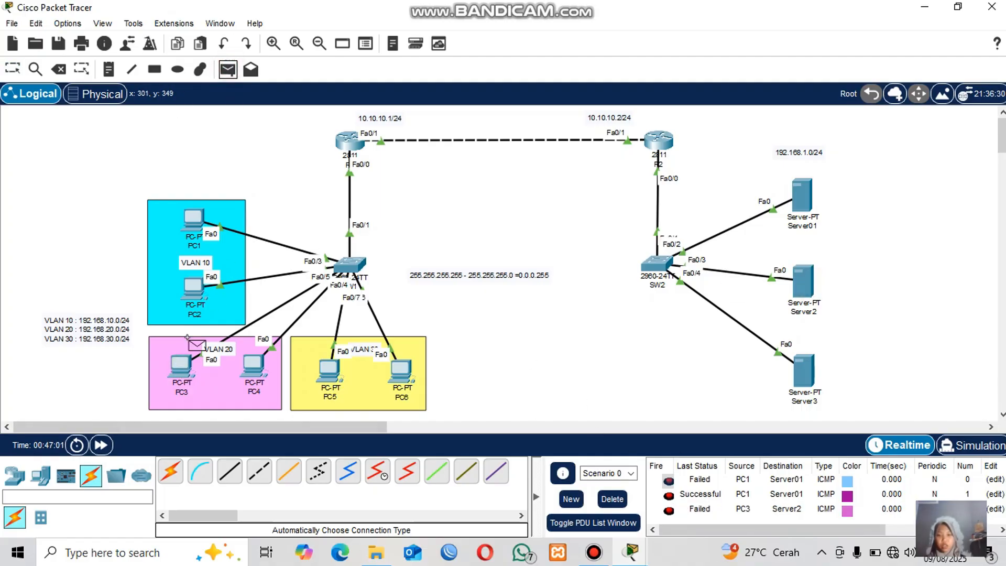
click(182, 368)
click(803, 283)
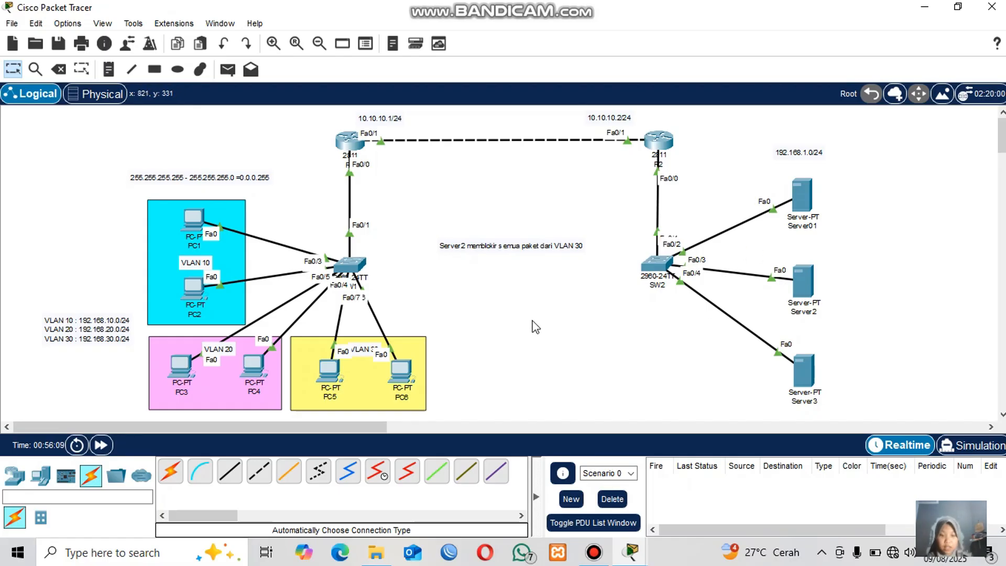
Add a note reading "Standar" and "Extended" on two lines and move it beneath the Server2 note.
click(108, 69)
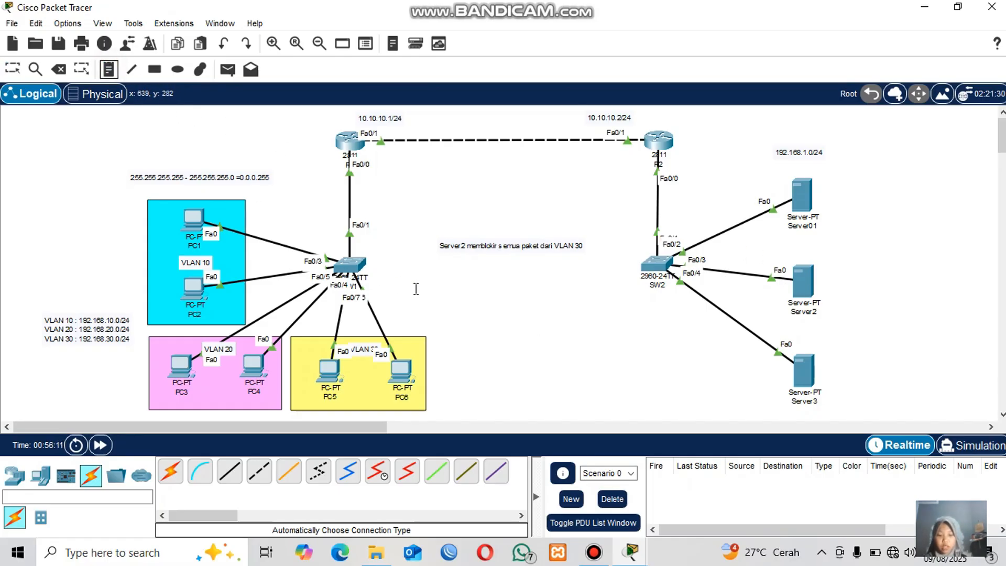
click(503, 306)
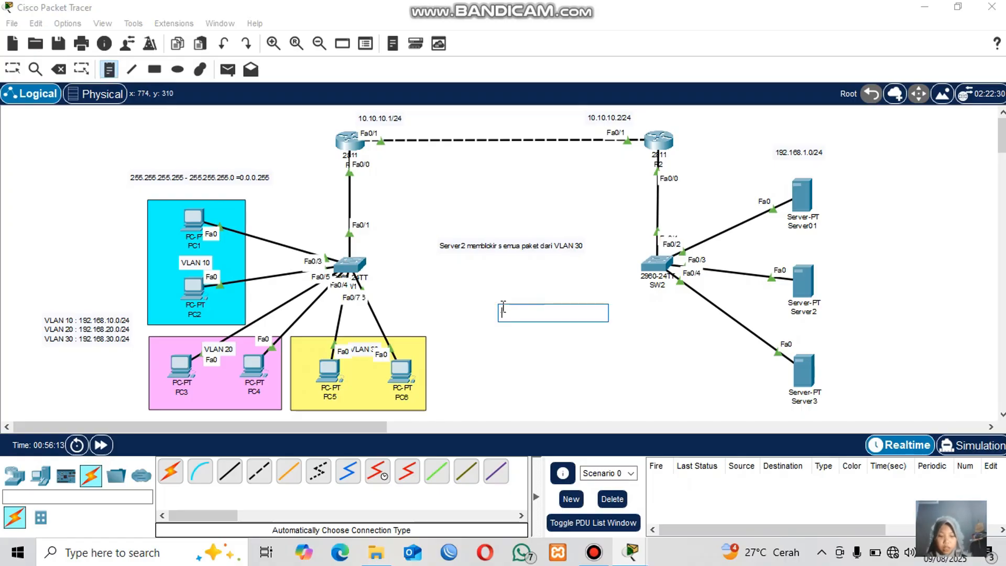
text(s)
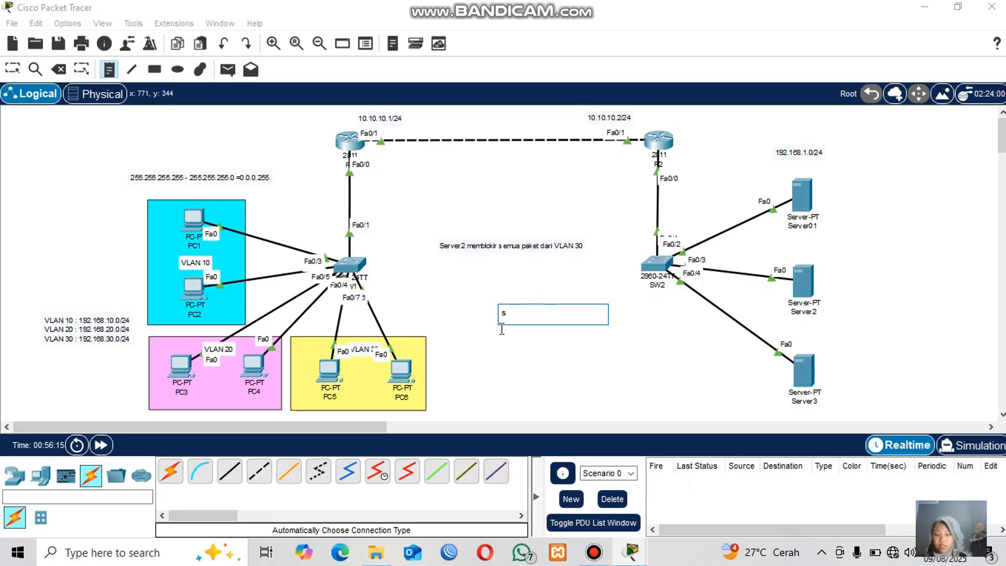
key(BackSpace)
text(Standar)
key(Return)
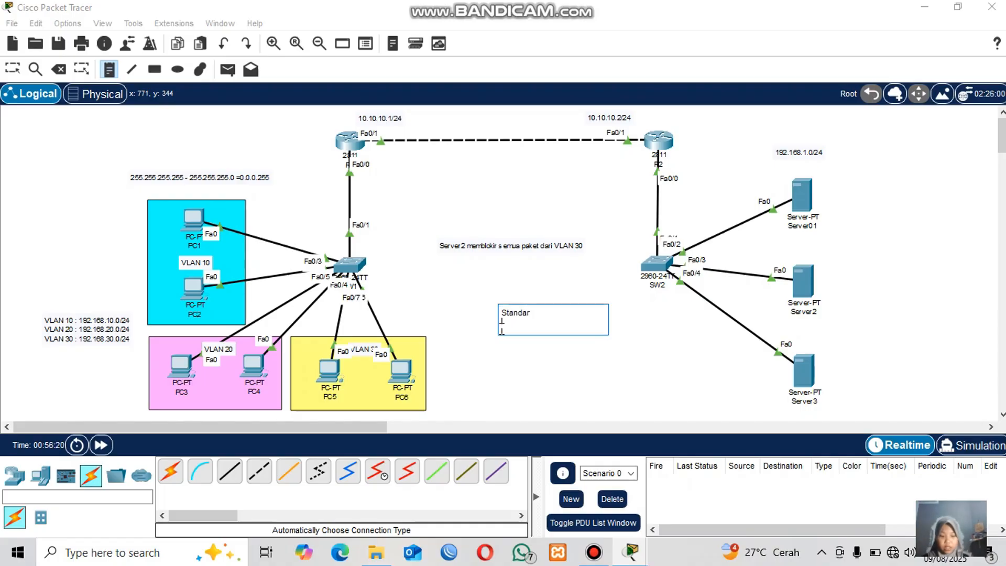
text(Ext)
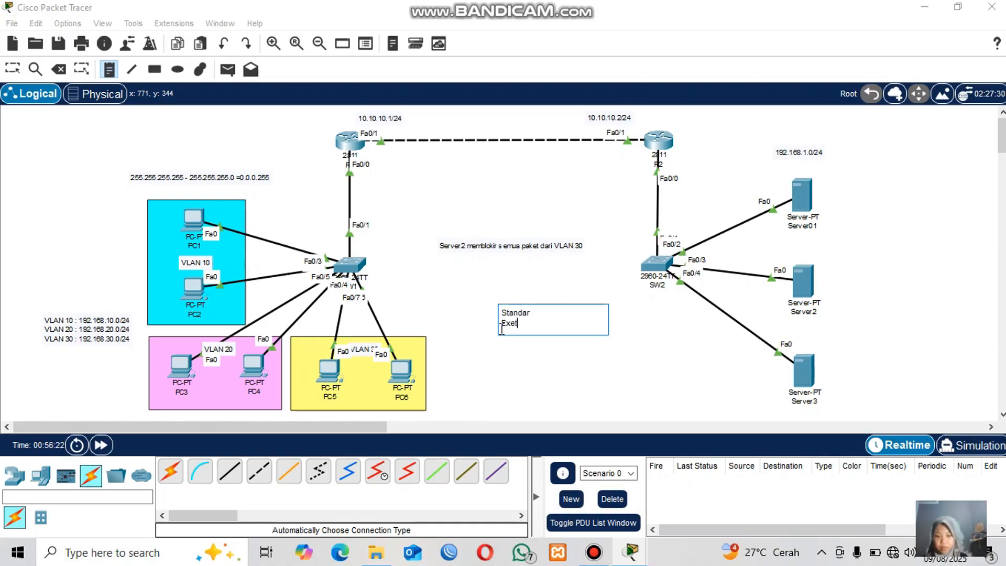
text(ended)
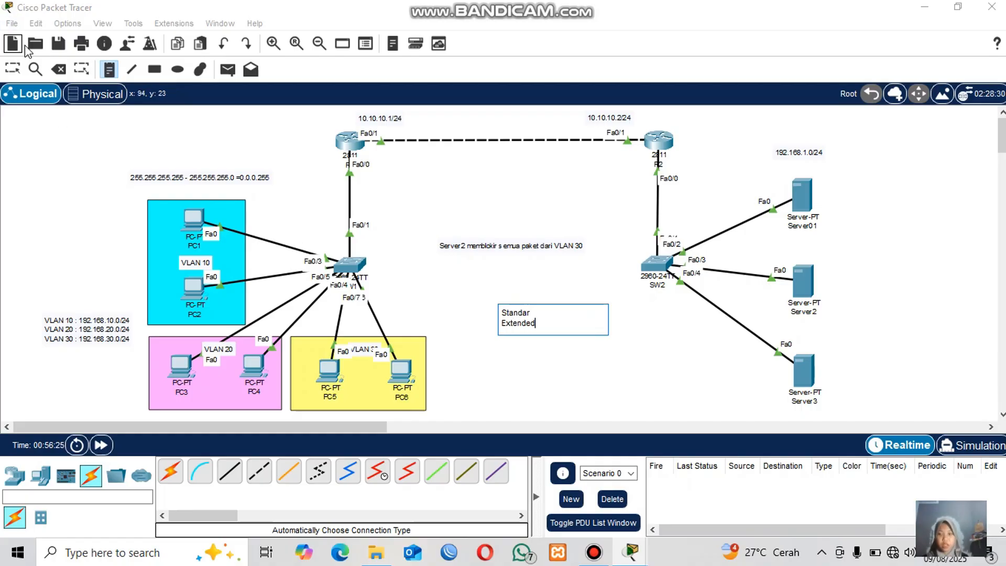
click(14, 71)
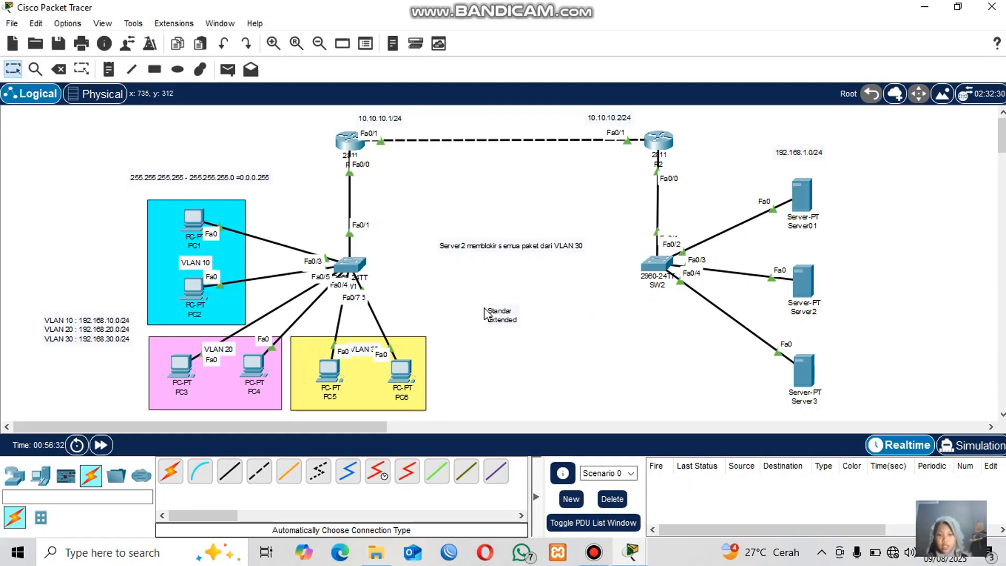
drag(484, 314, 494, 273)
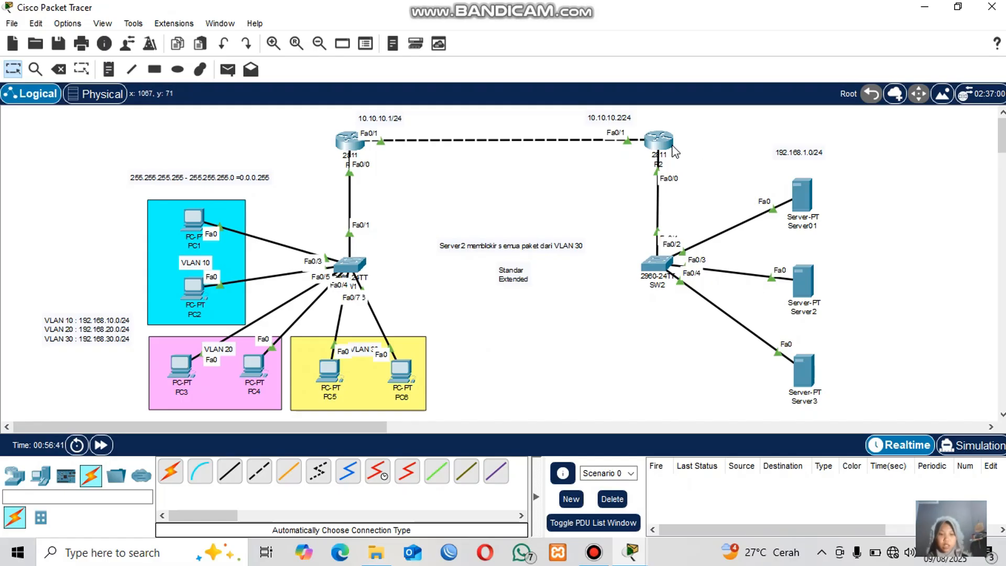
Open R2's console, enter privileged mode and switch to global configuration mode.
click(659, 148)
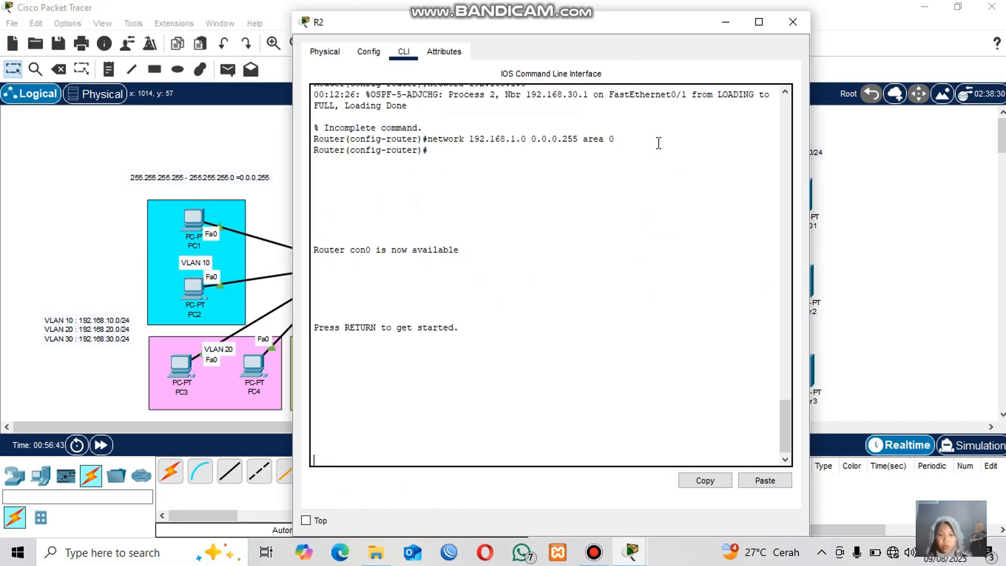
key(Return)
text(en)
key(Return)
text(conf t)
key(Return)
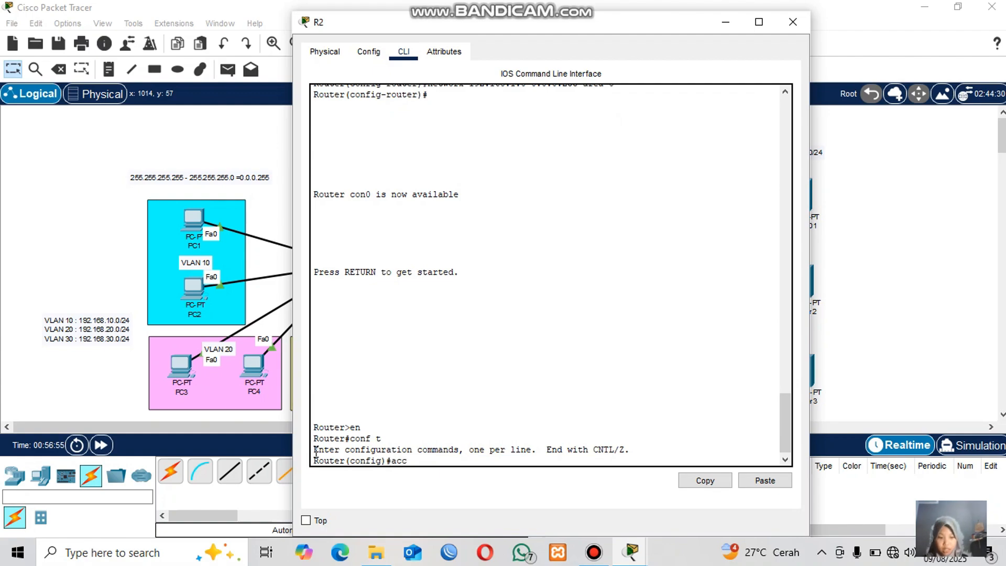
Query the access-list command's number ranges on R2 and highlight the standard and extended entries.
text(acce)
key(Tab)
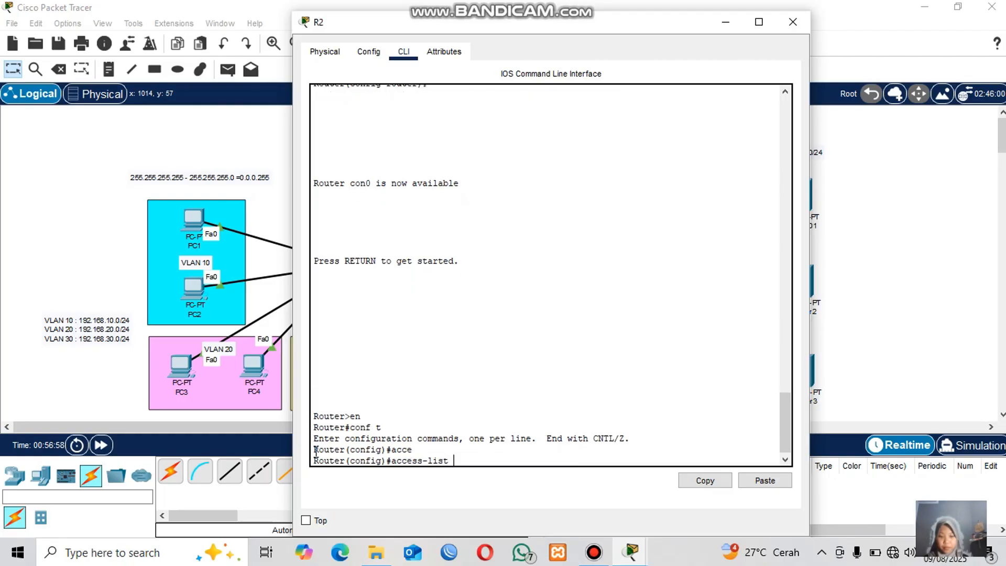
text(?)
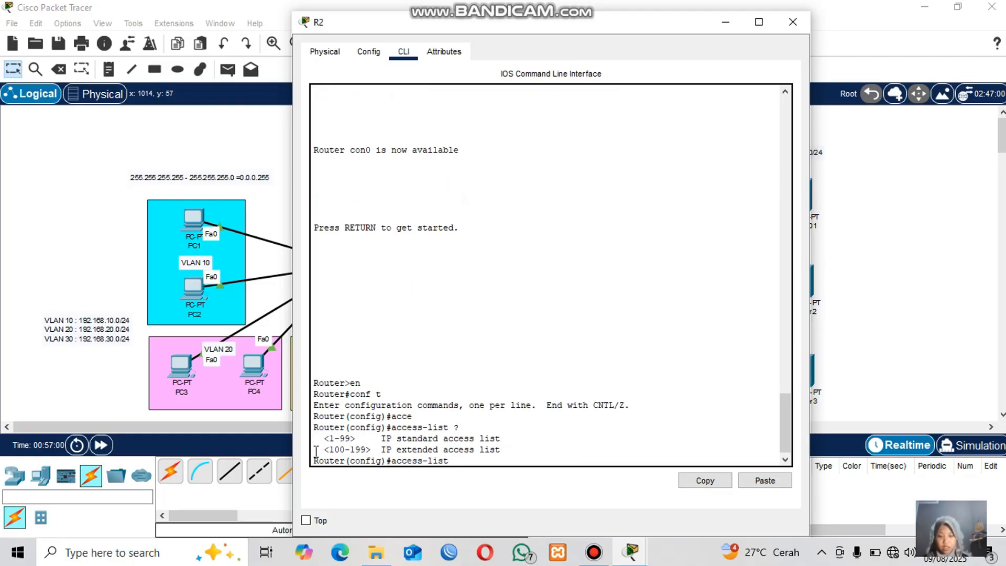
drag(329, 438, 359, 438)
drag(503, 438, 392, 443)
drag(329, 449, 439, 449)
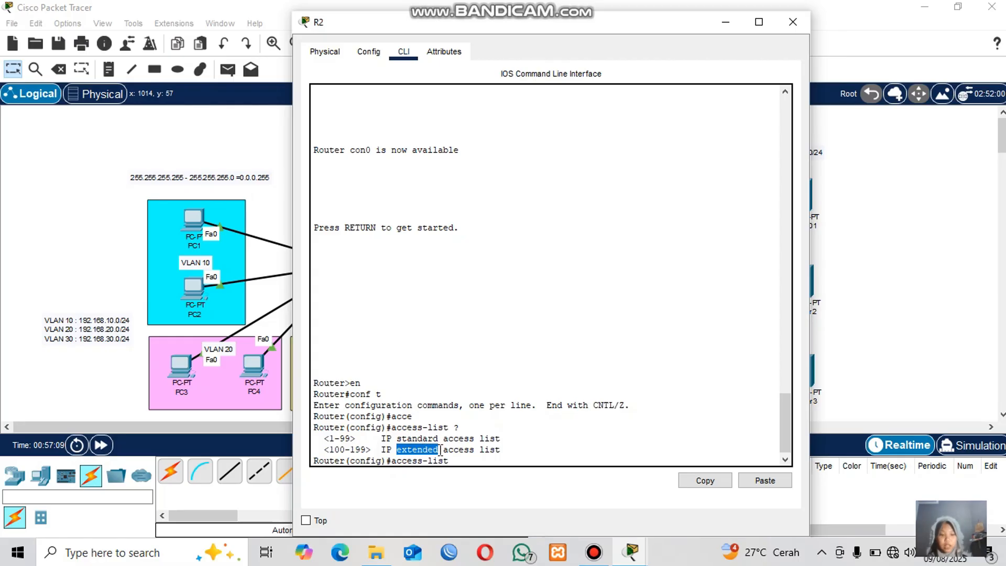
Query the options of standard access list 1 on R2 and highlight the deny, permit and remark entries.
click(439, 449)
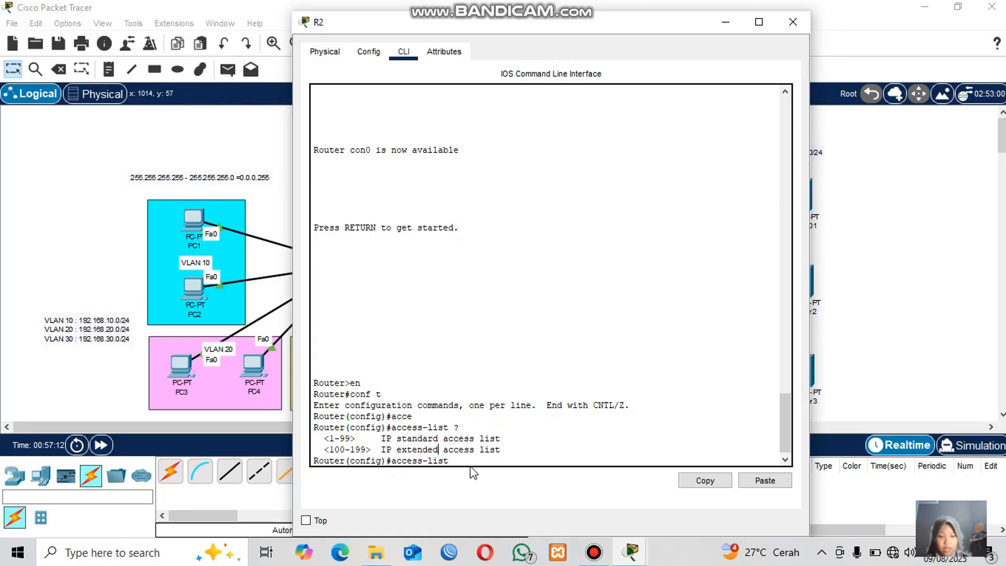
click(459, 458)
text(1)
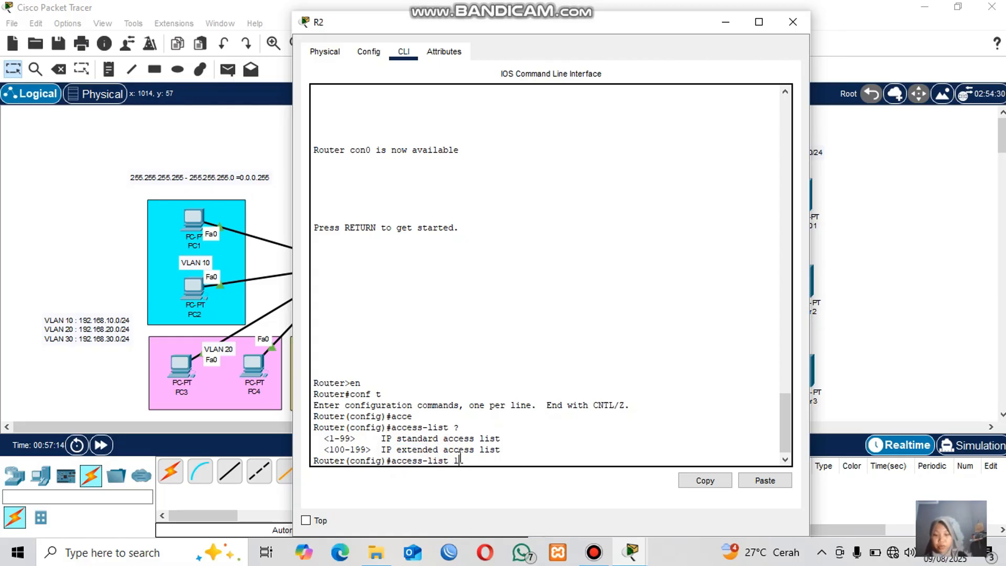
text( ?)
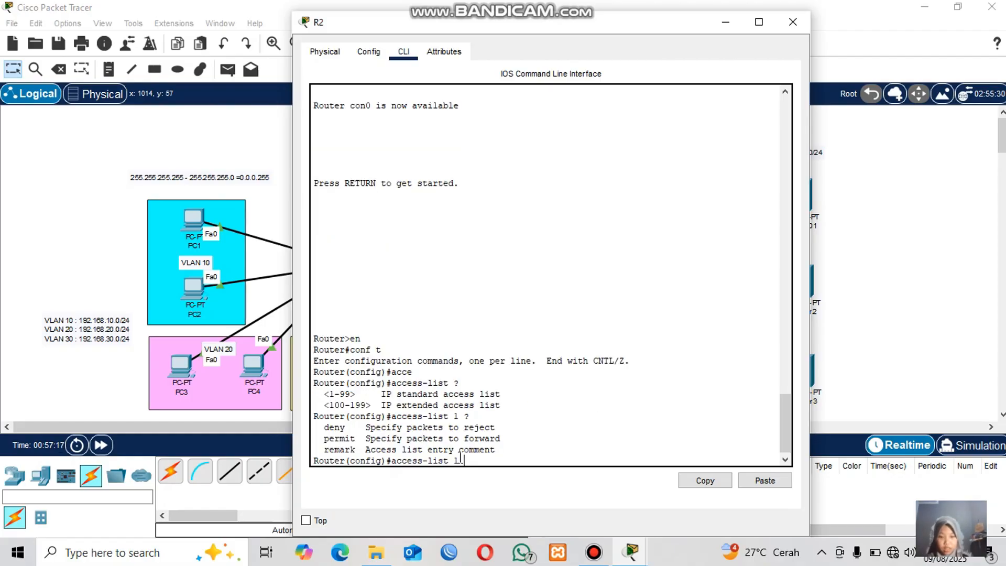
drag(319, 430, 497, 449)
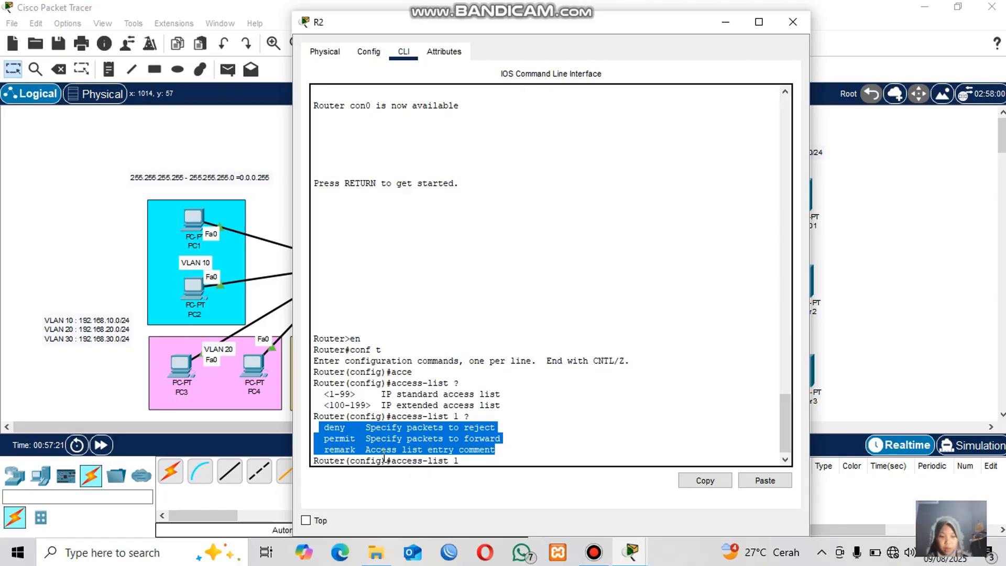
click(327, 435)
drag(320, 423, 493, 427)
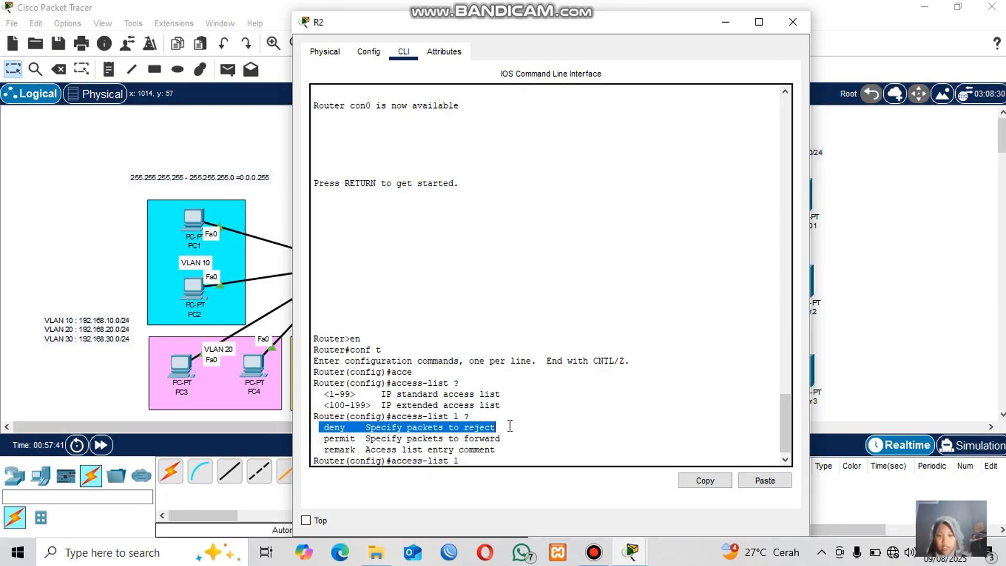
click(477, 462)
drag(329, 439, 507, 443)
click(470, 464)
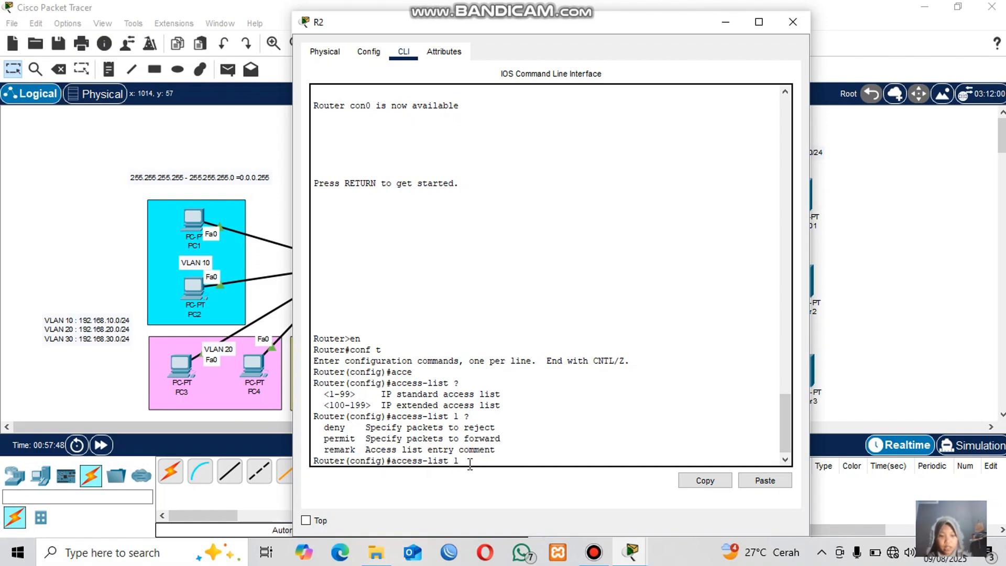
Query the source options for an access-list 1 deny entry and highlight the address, any and host choices.
click(223, 126)
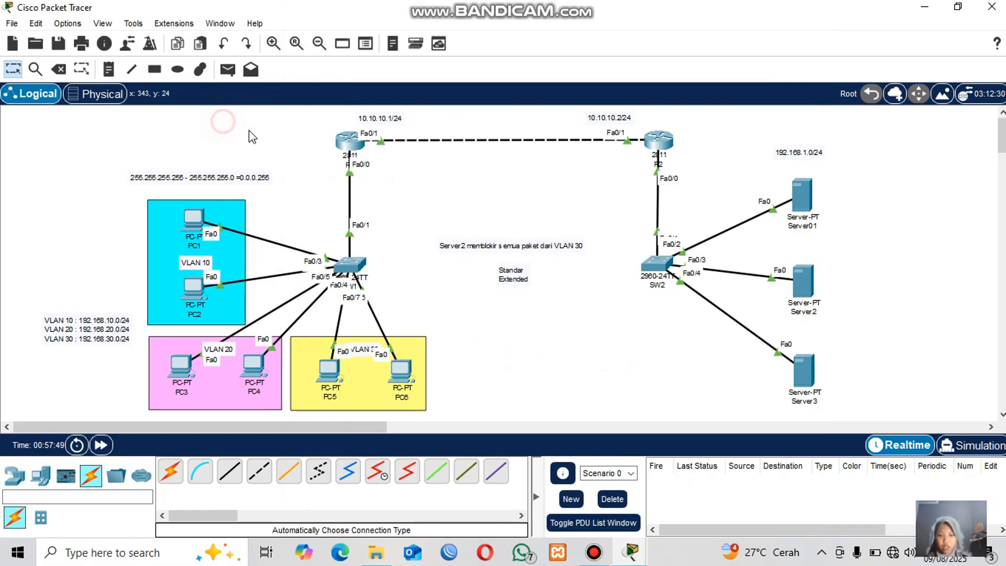
click(661, 142)
text(den)
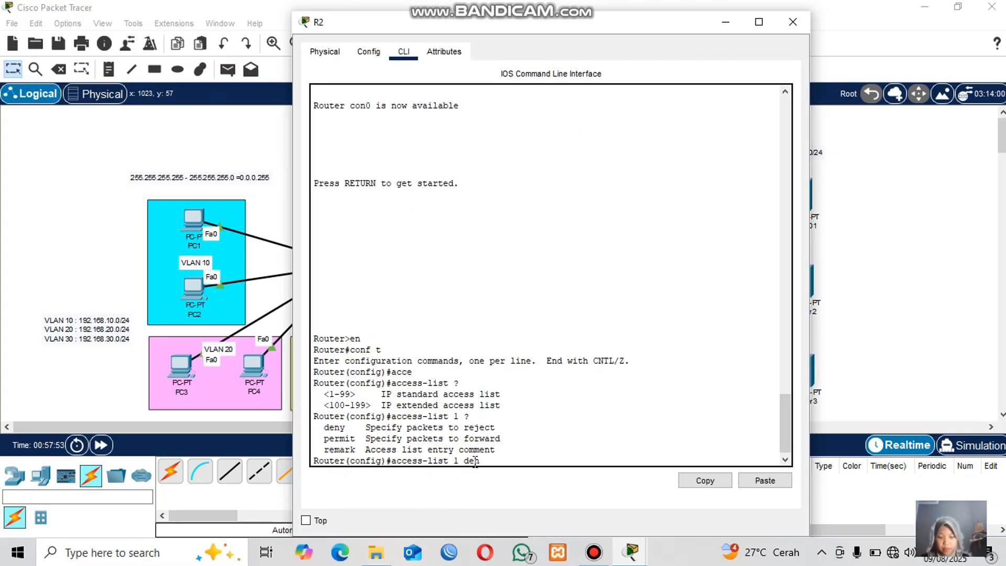
text(y )
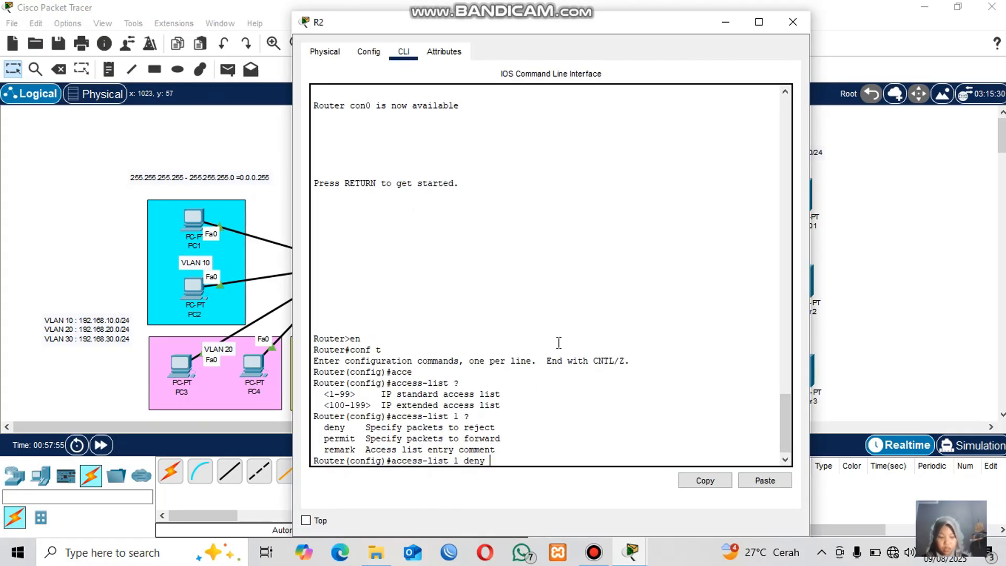
text(?)
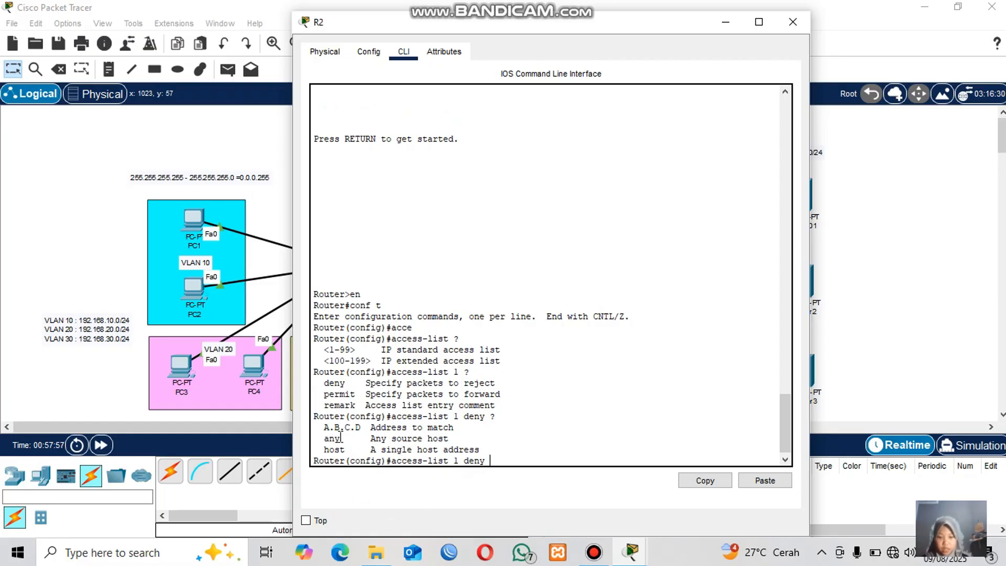
drag(318, 428, 484, 450)
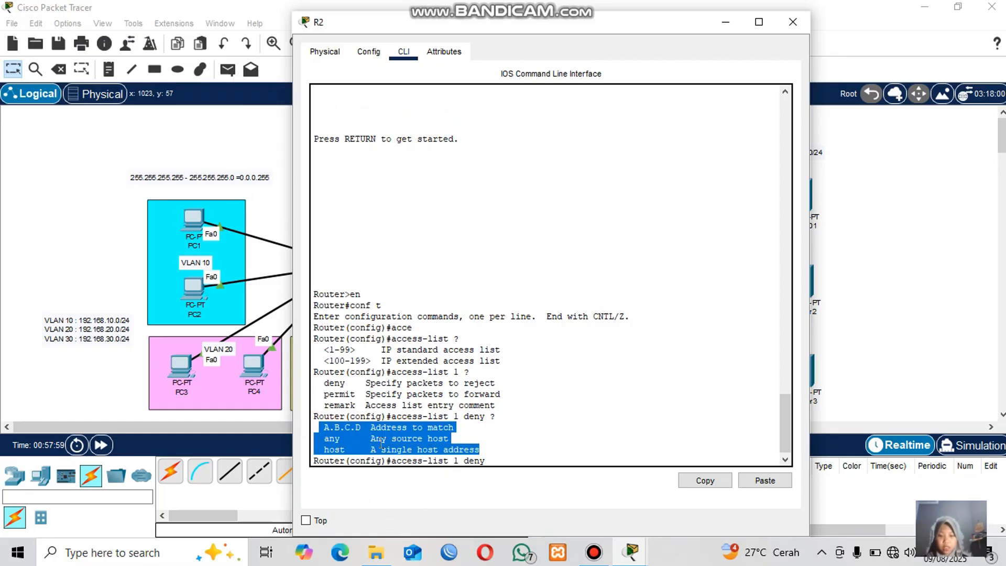
click(362, 443)
drag(323, 449, 484, 446)
click(485, 448)
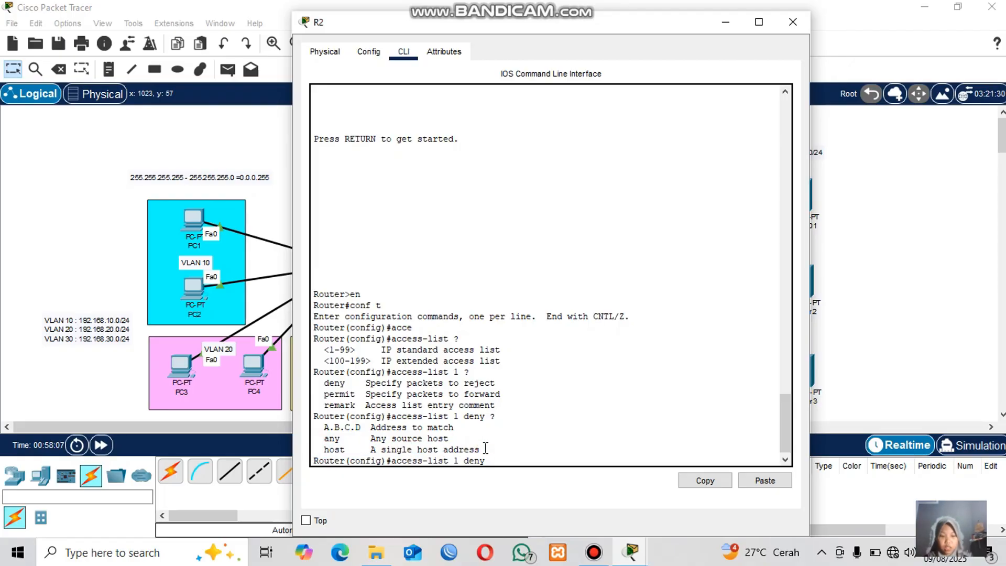
drag(319, 439, 460, 442)
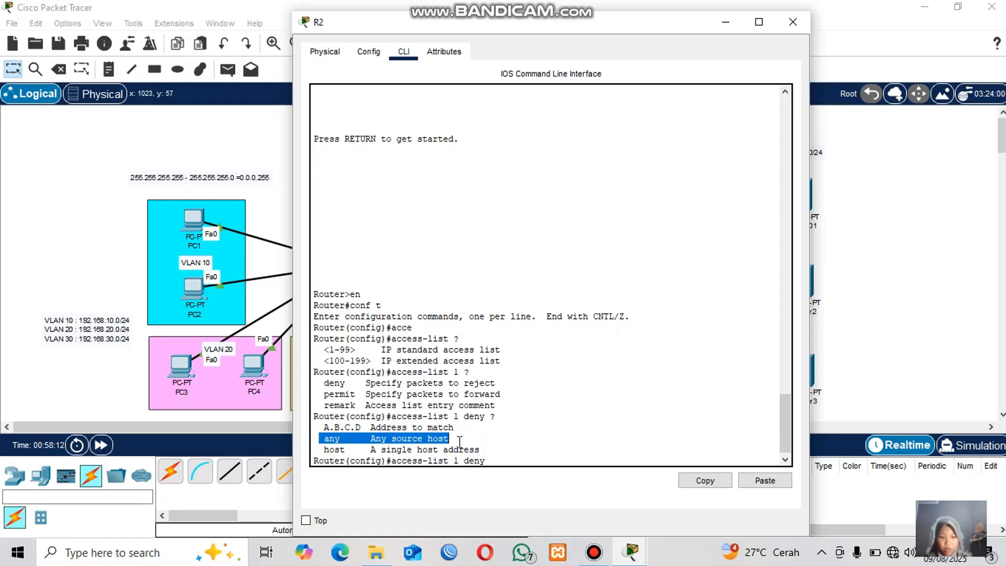
click(459, 442)
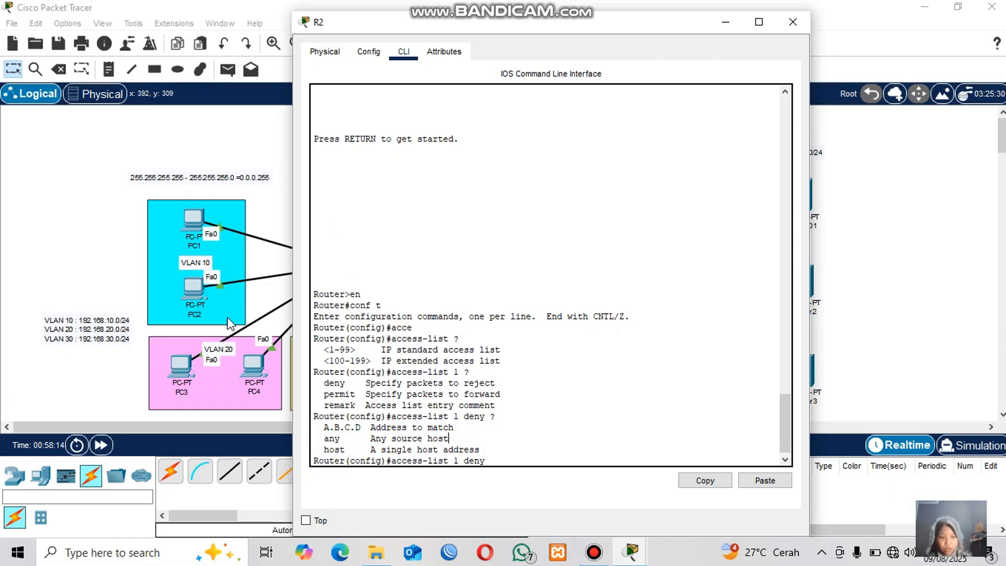
Add an access-list 1 entry denying network 192.168.30.0 with wildcard 0.0.0.255.
click(218, 122)
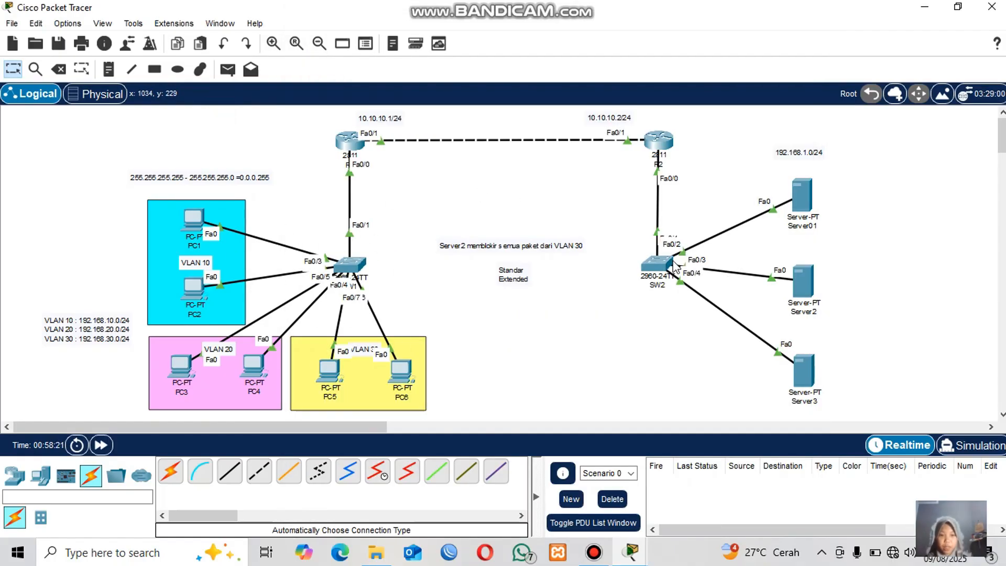
click(658, 141)
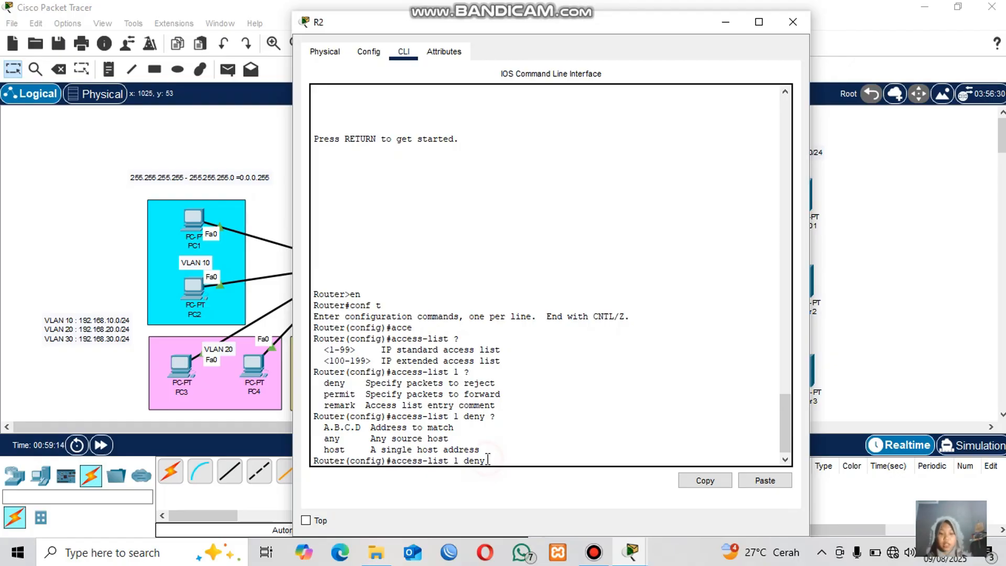
text(192)
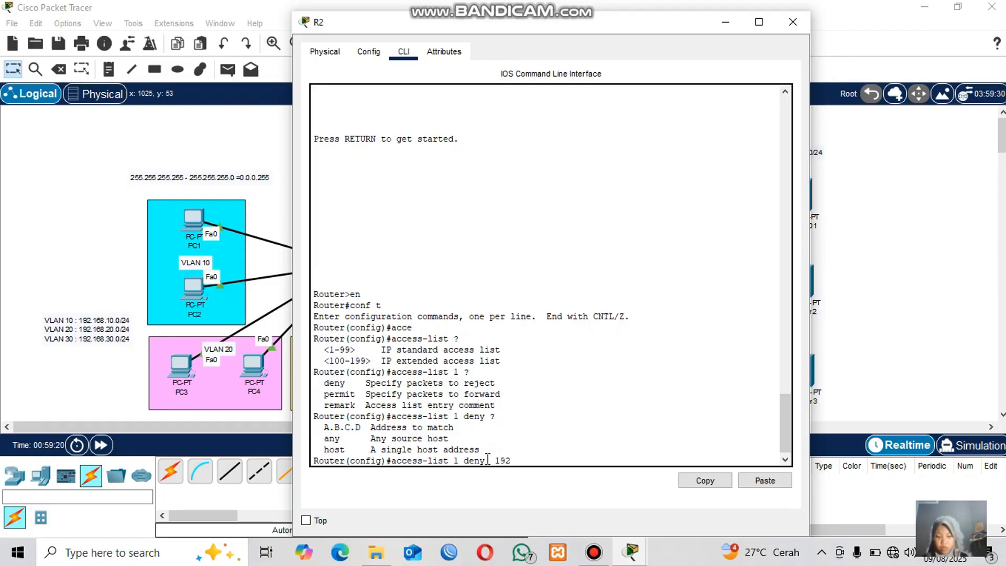
text(.168.30.)
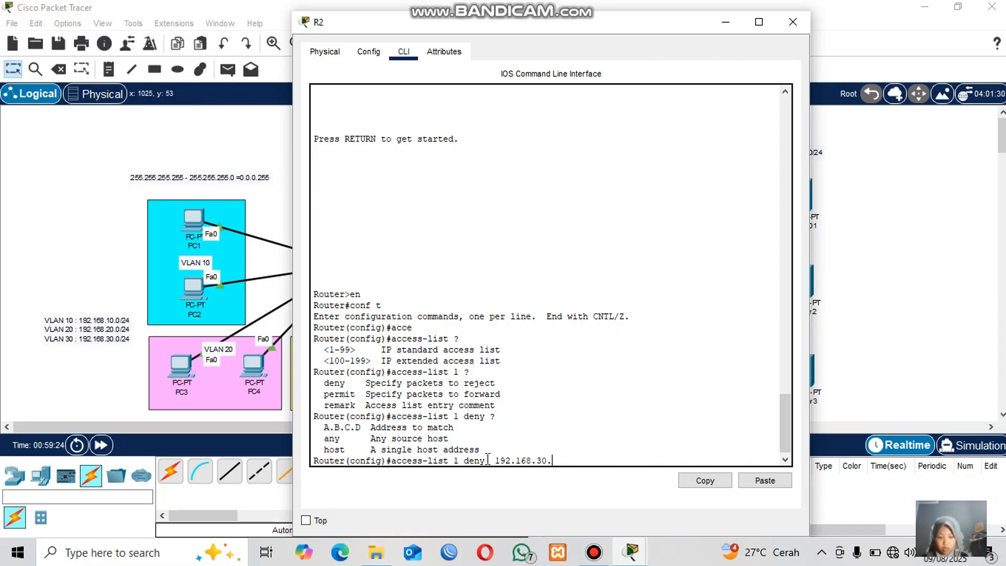
text(0 ?)
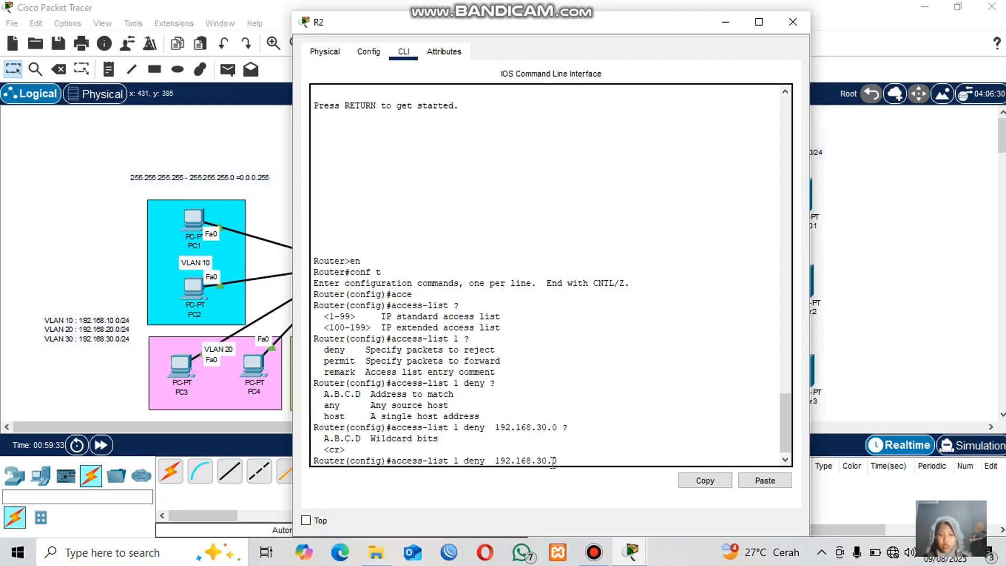
text(0.0.0.255)
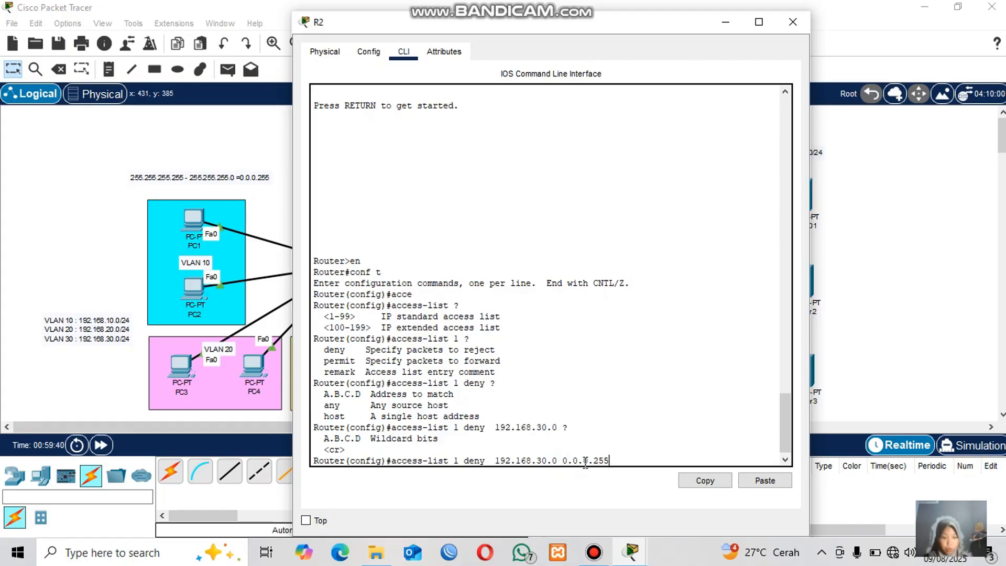
key(Return)
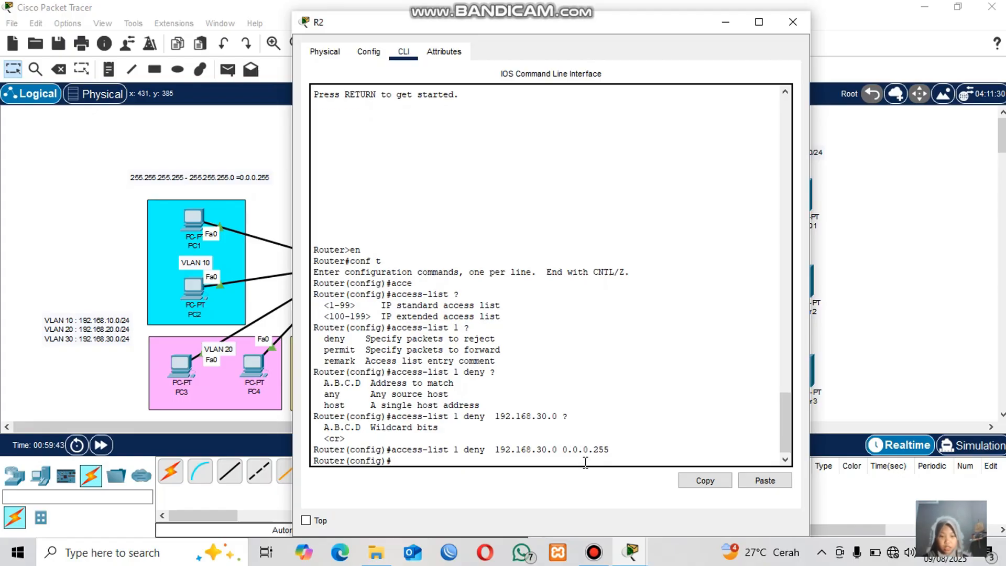
Display the configured access lists from configuration mode and highlight the deny entry's network address.
text(do sh)
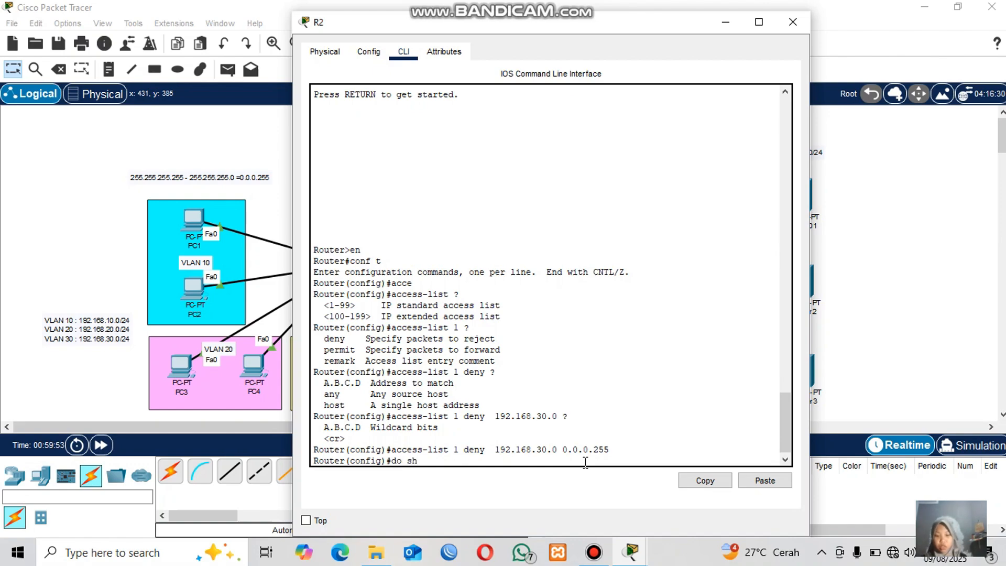
text( access)
key(Return)
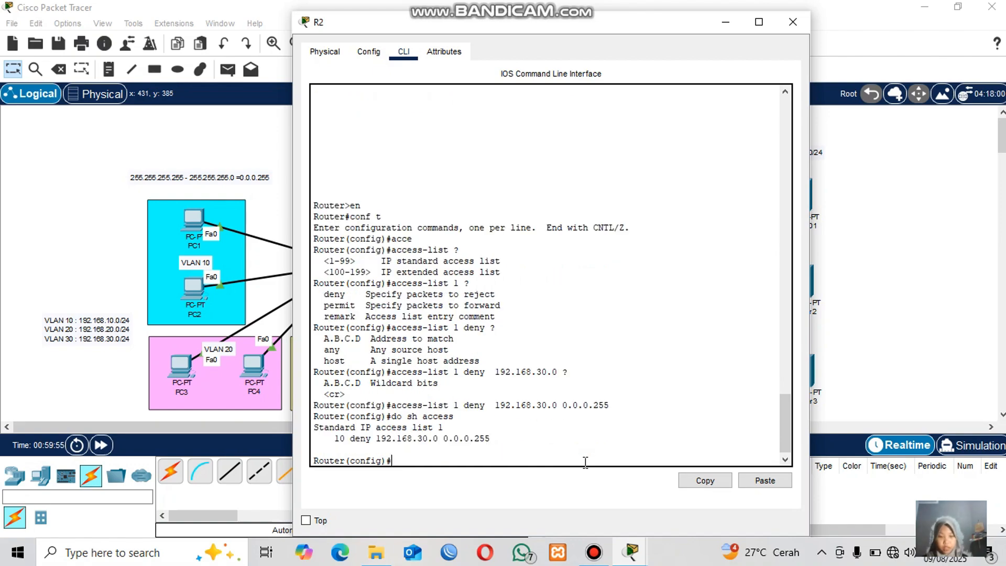
drag(379, 438, 441, 438)
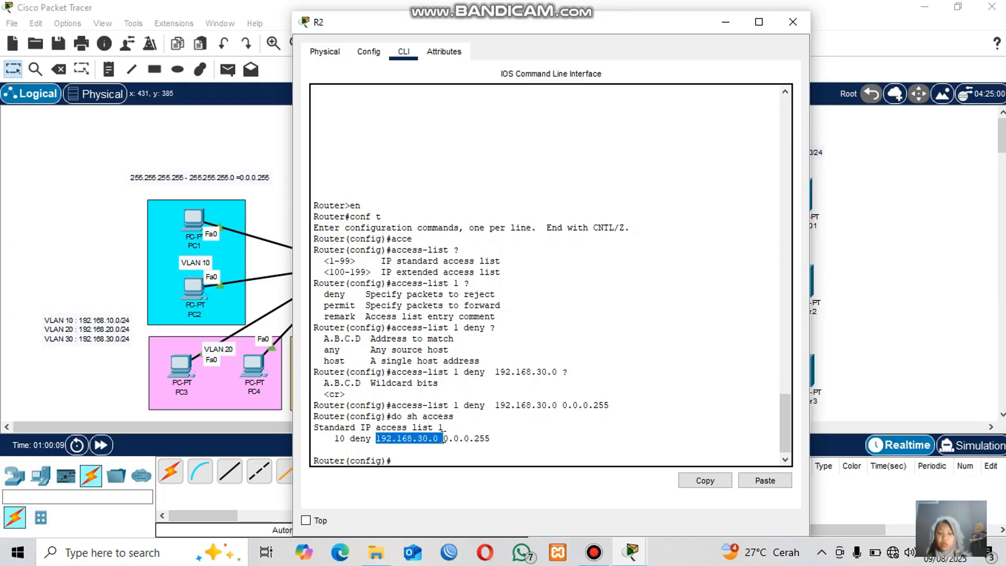
click(446, 438)
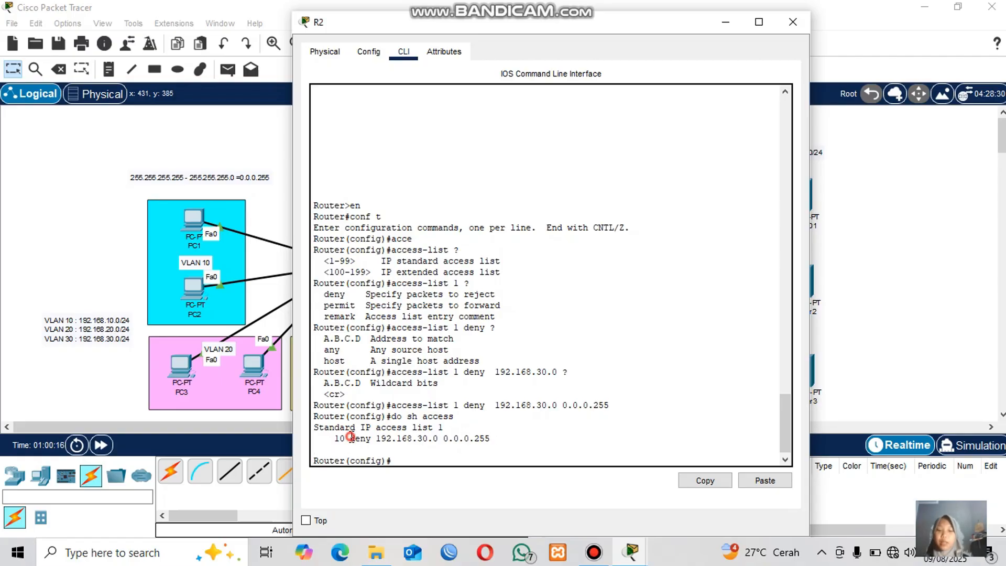
double_click(353, 439)
click(397, 459)
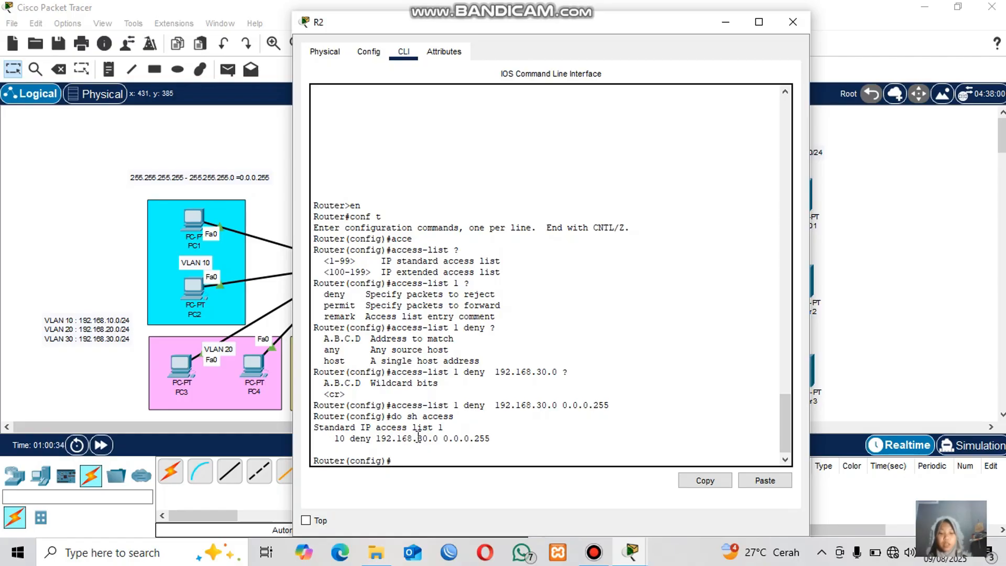
drag(418, 438, 457, 437)
click(445, 446)
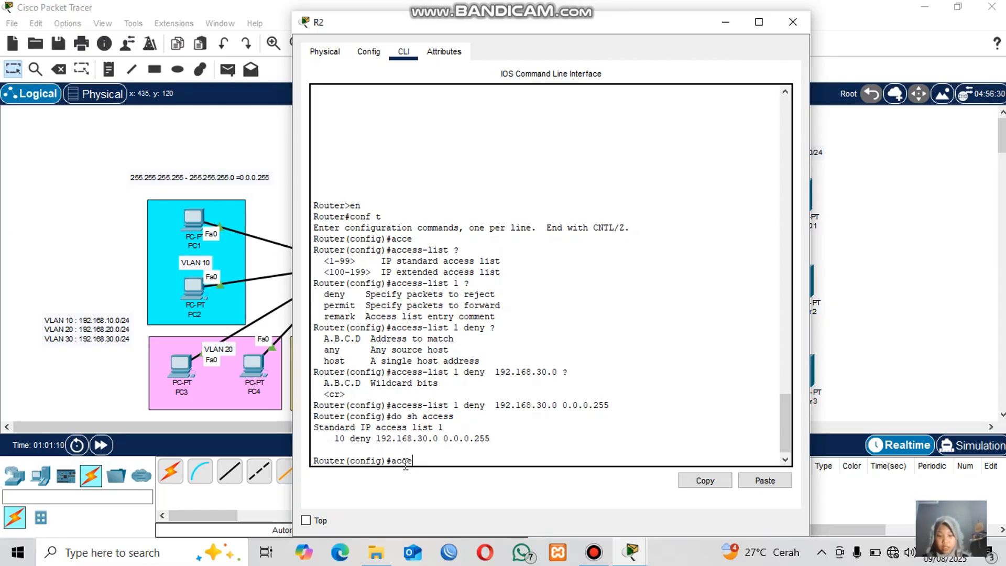
Query the access-list 1 options again and highlight the deny and permit entries.
key(Tab)
text(1 )
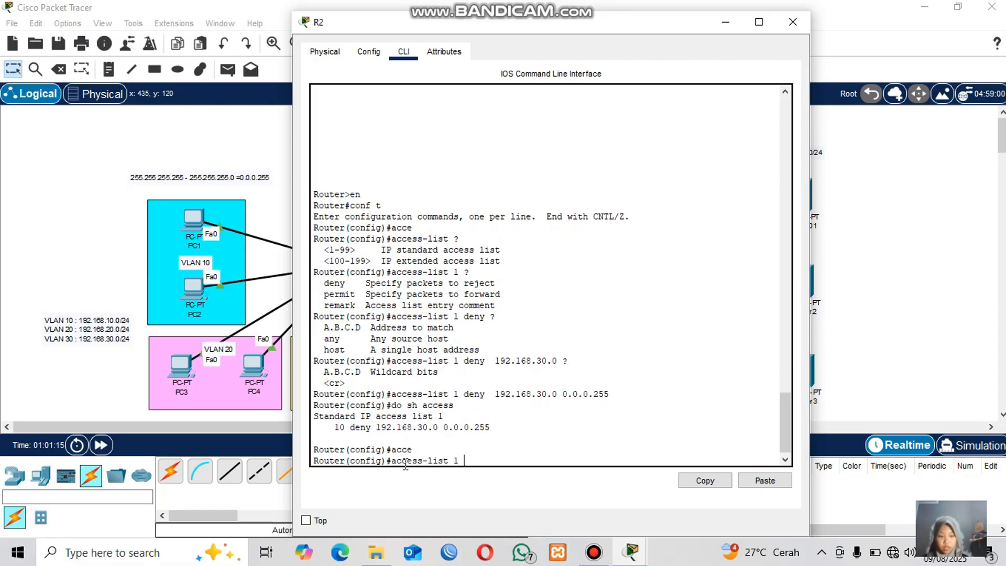
text(?)
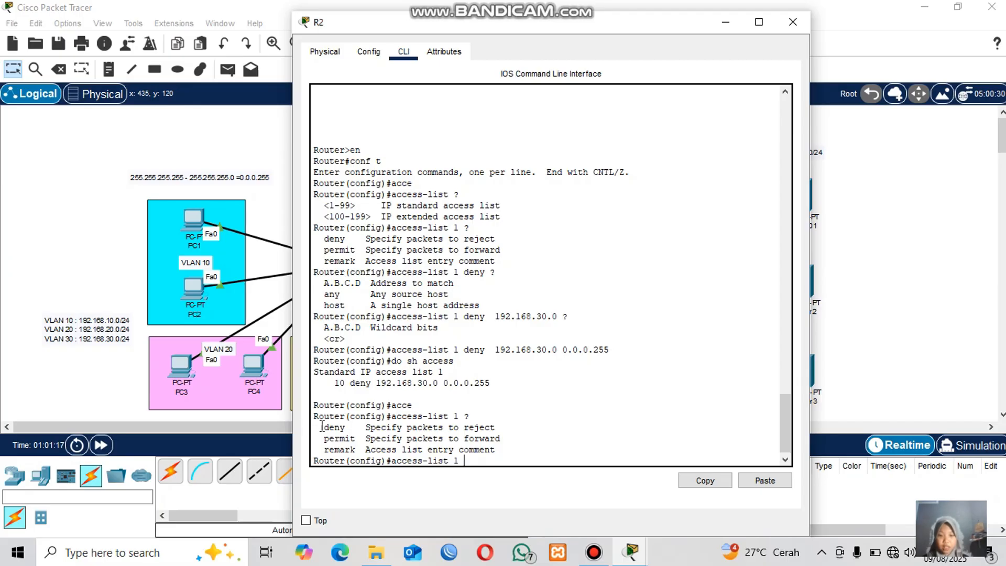
drag(324, 427, 508, 430)
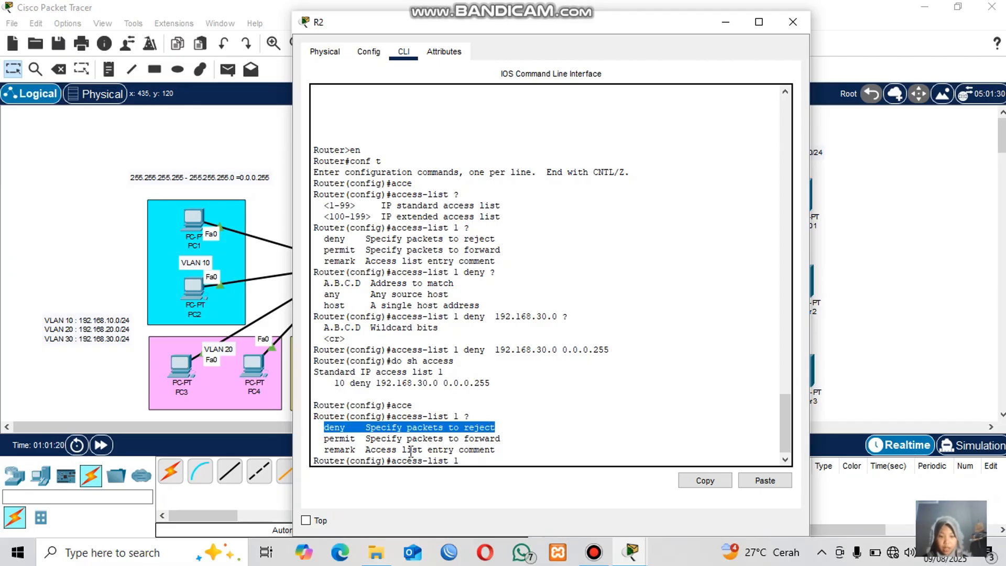
click(409, 450)
drag(323, 439, 351, 440)
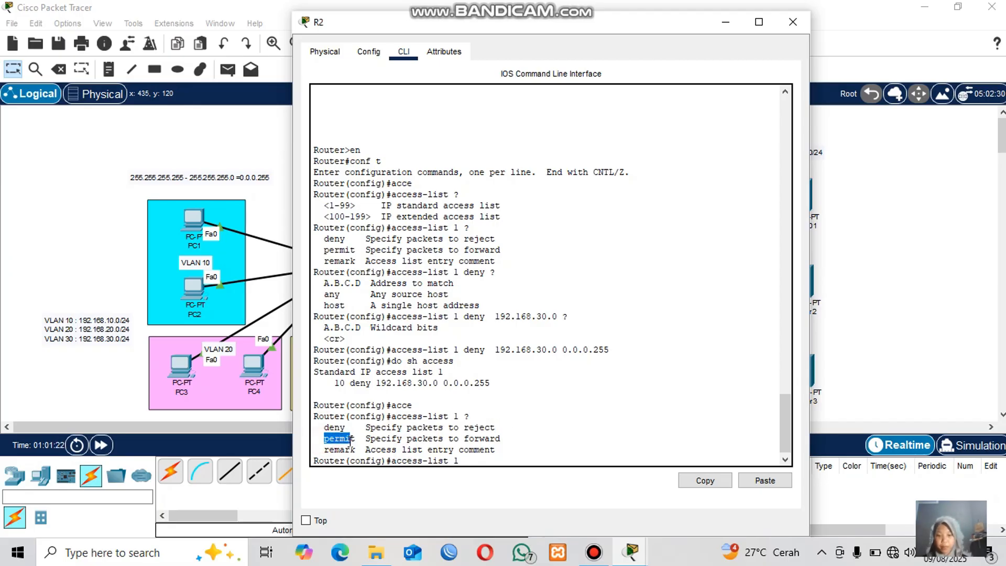
click(473, 463)
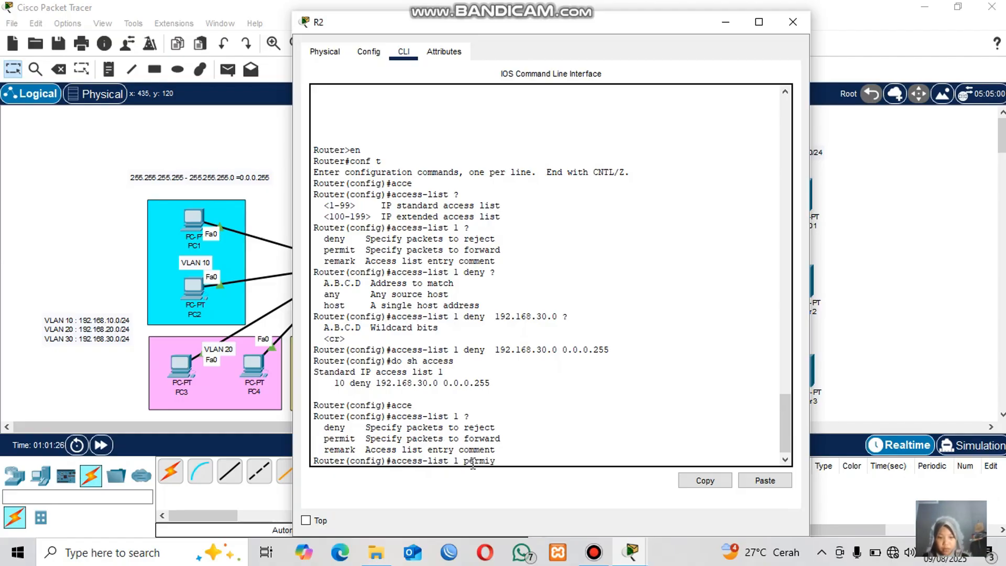
Query the source options for an access-list 1 permit entry, then add an entry permitting any source.
text(permit ?)
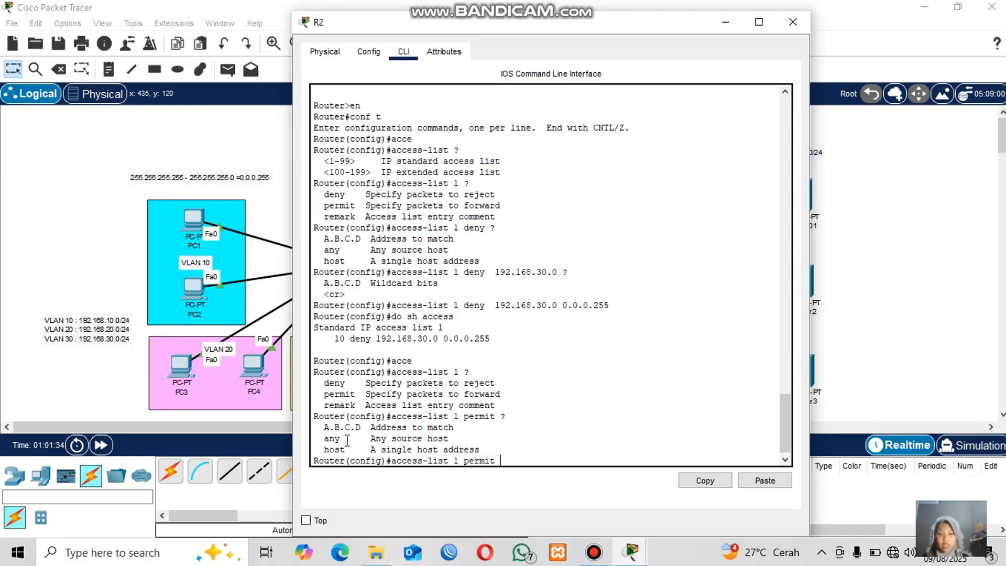
drag(319, 439, 517, 449)
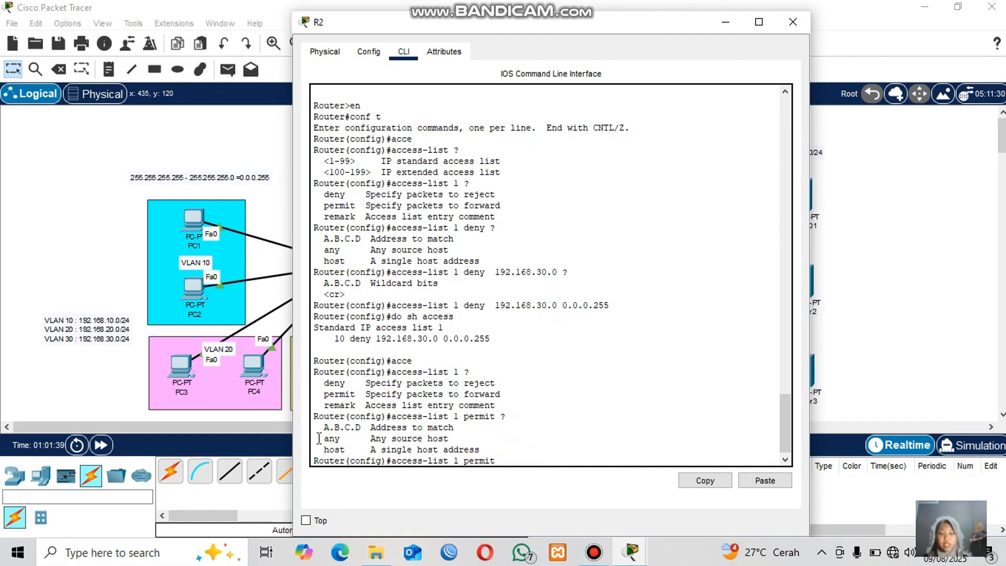
drag(319, 438, 474, 440)
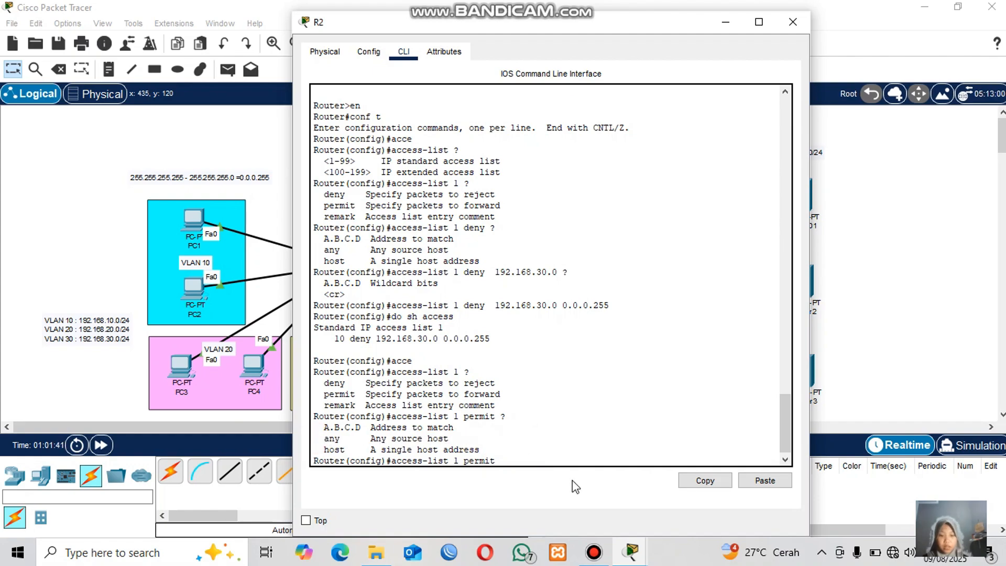
text(ny)
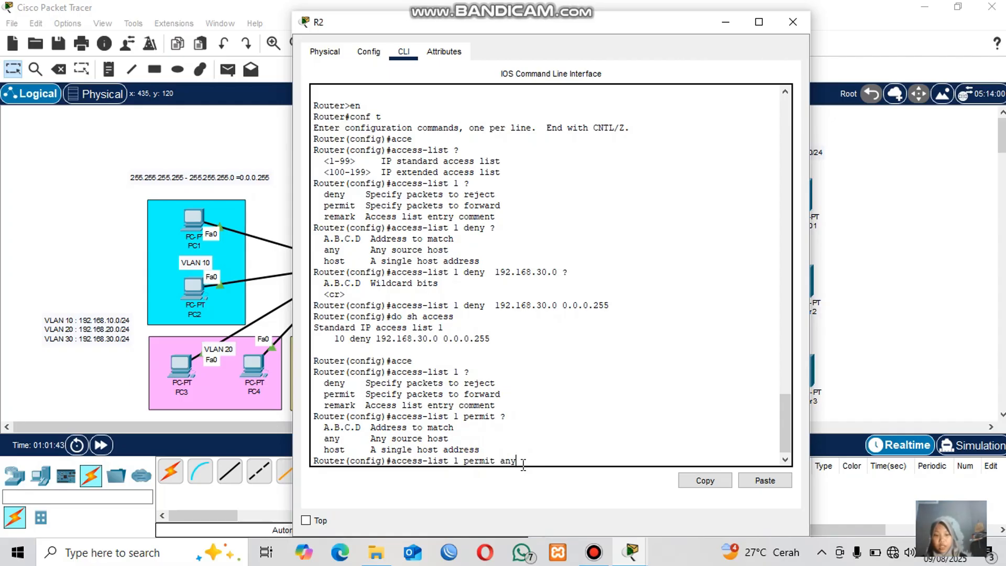
key(Return)
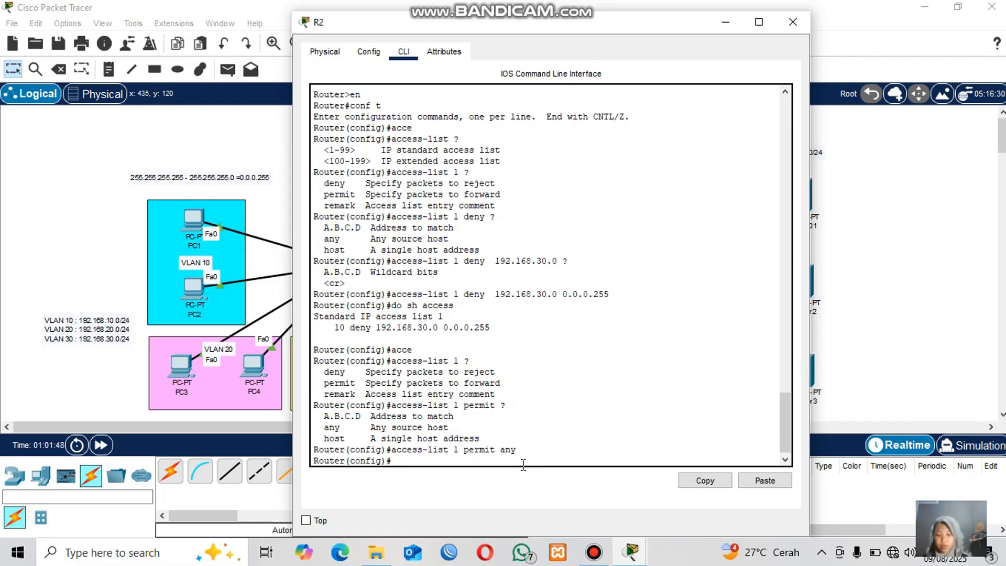
Display the configured access lists and highlight the deny and permit entries.
text(do sh access)
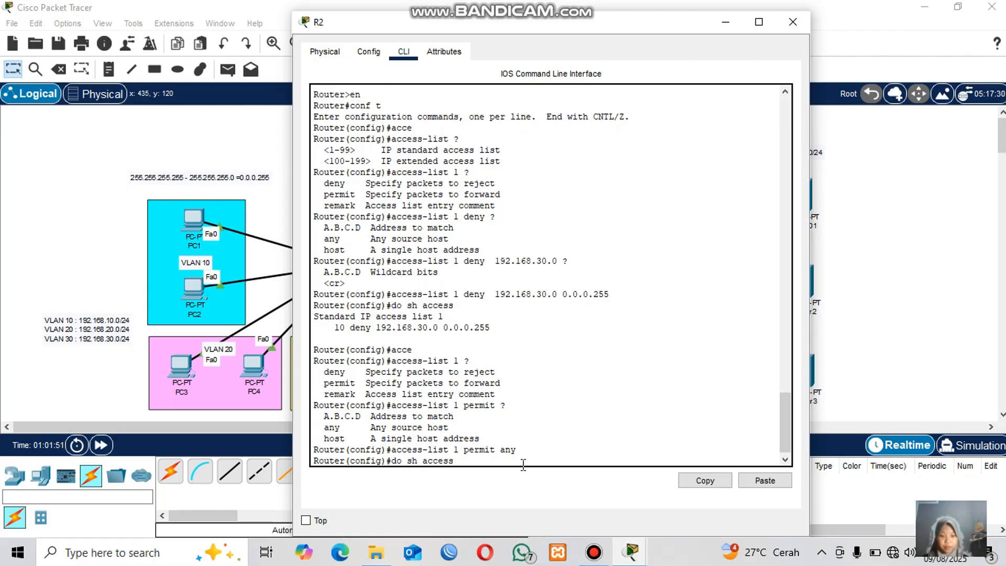
key(Return)
drag(403, 439, 306, 427)
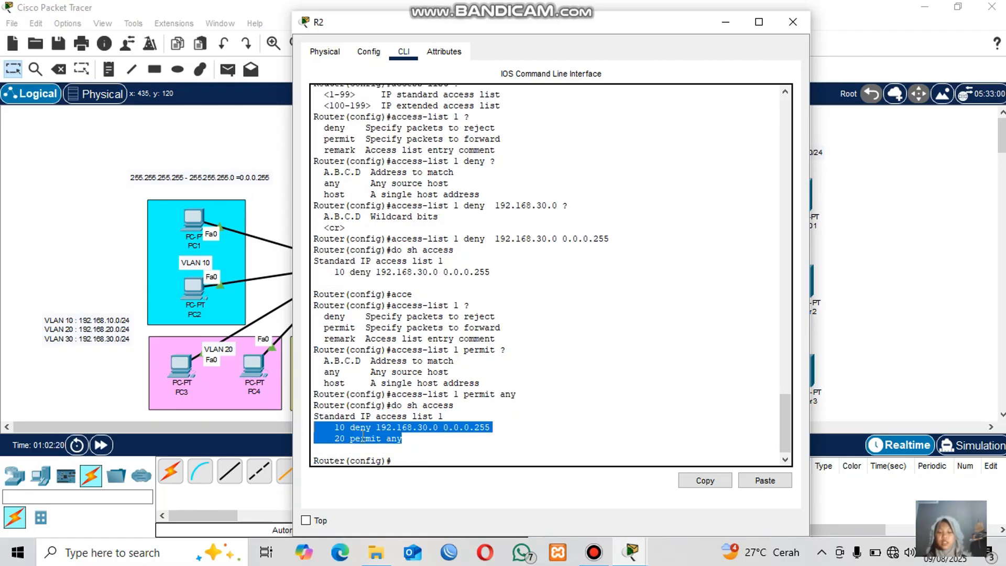
click(373, 438)
drag(377, 427, 444, 427)
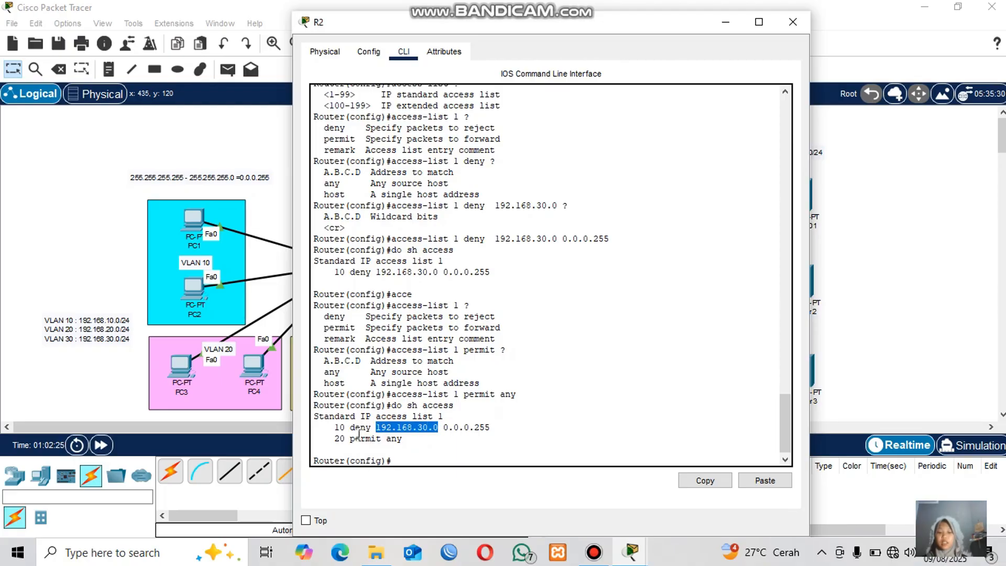
click(406, 450)
drag(404, 434, 330, 436)
click(413, 442)
click(414, 442)
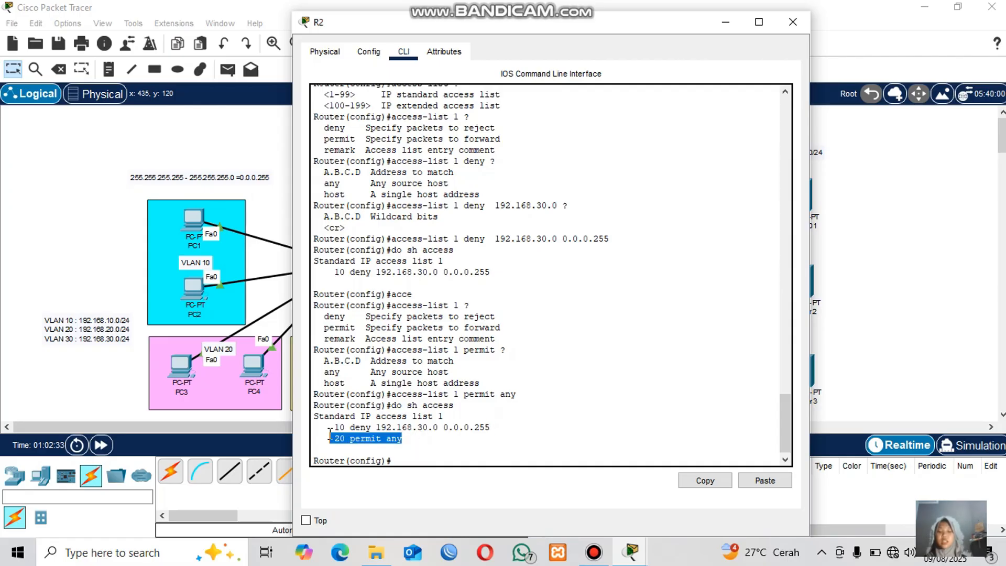
Reopen R2's command line and enter interface configuration for FastEthernet0/0.
click(859, 285)
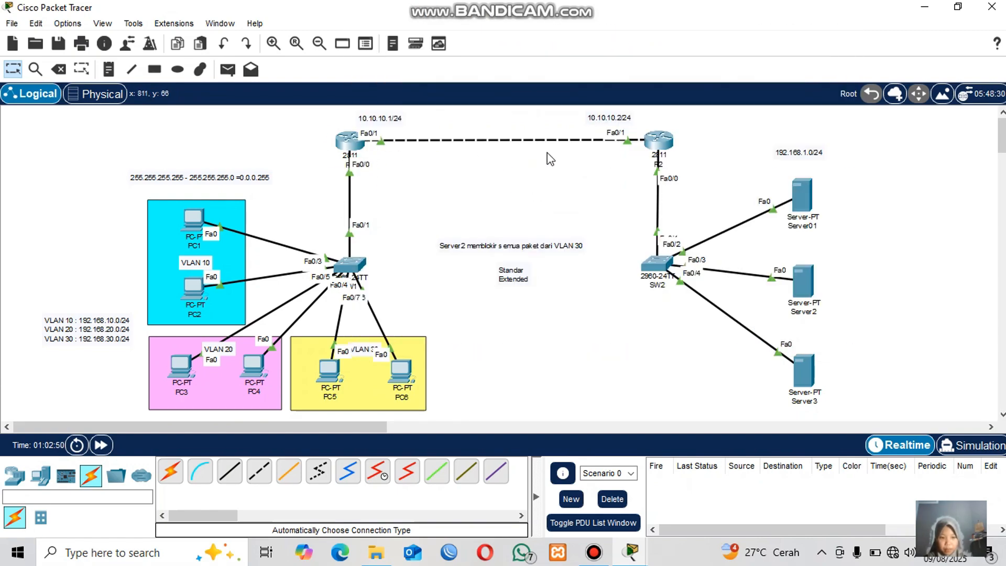
mouse_move(672, 157)
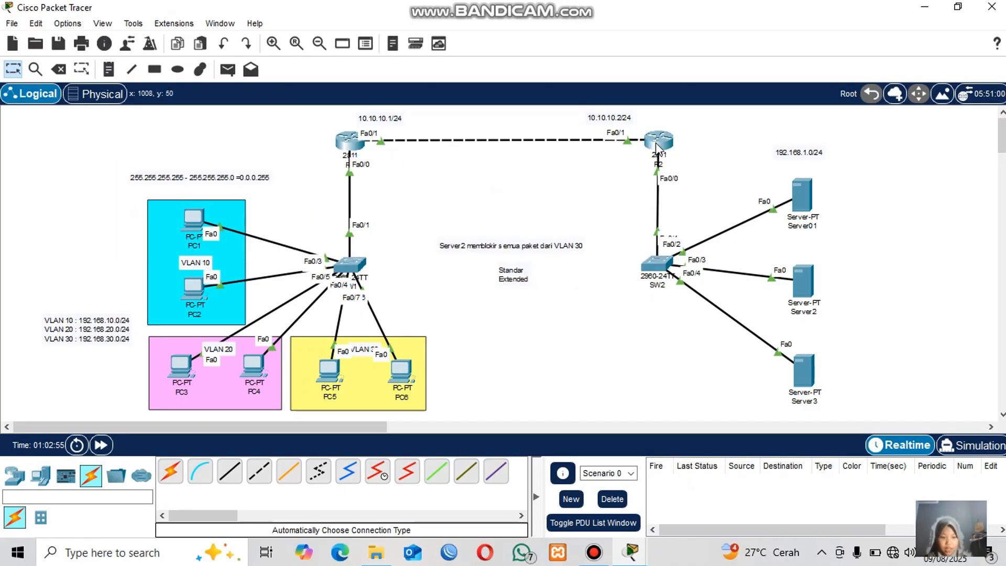
mouse_move(648, 138)
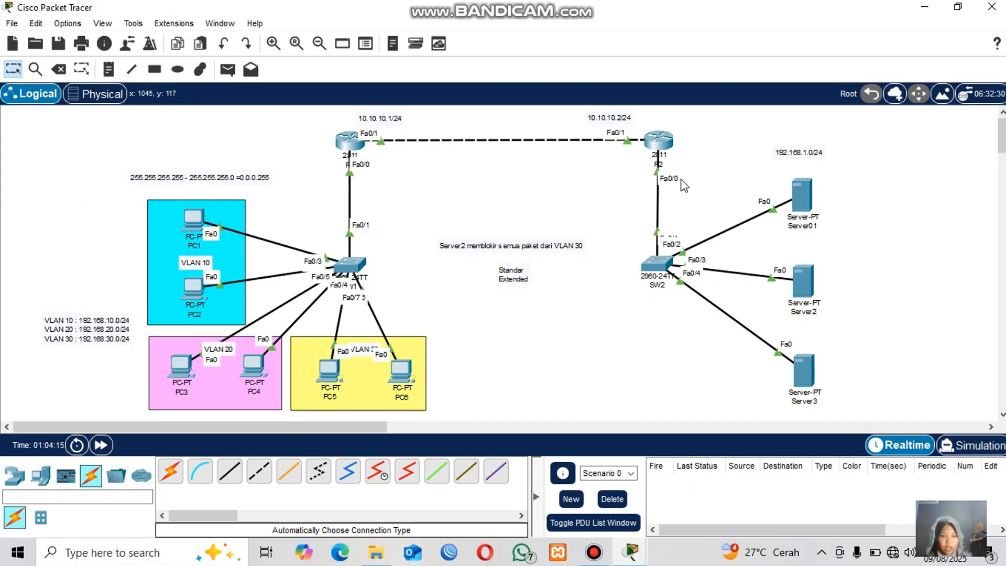
click(659, 142)
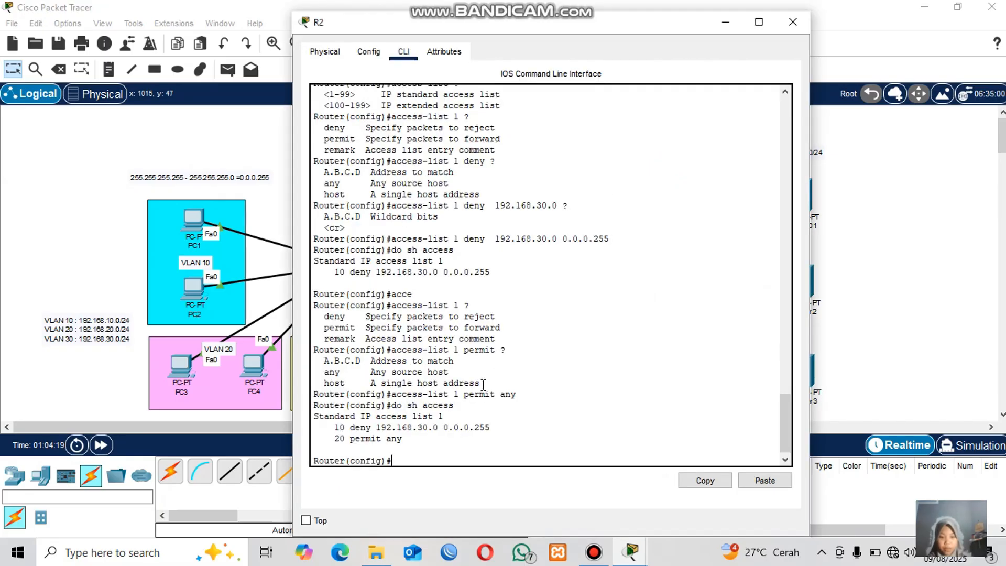
text(in)
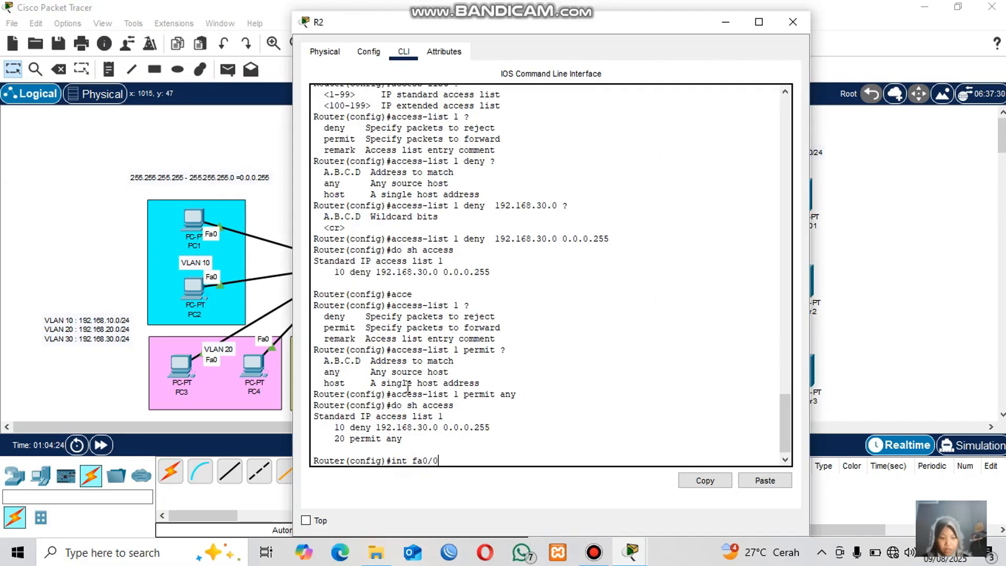
text(t fa0/0)
key(Return)
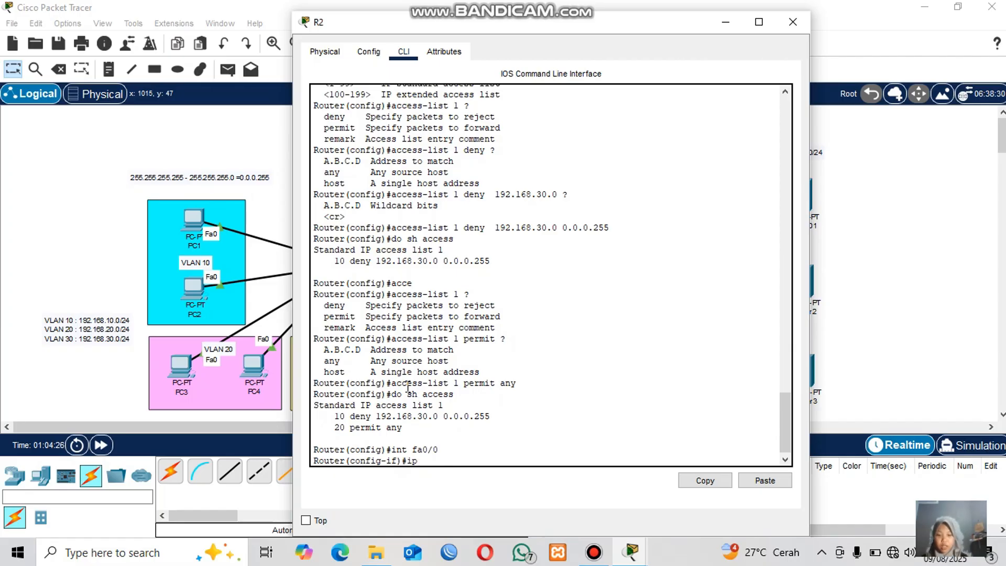
Query the interface IP and access-group direction options, then apply access-list 1 outbound on FastEthernet0/0.
text(ip ?)
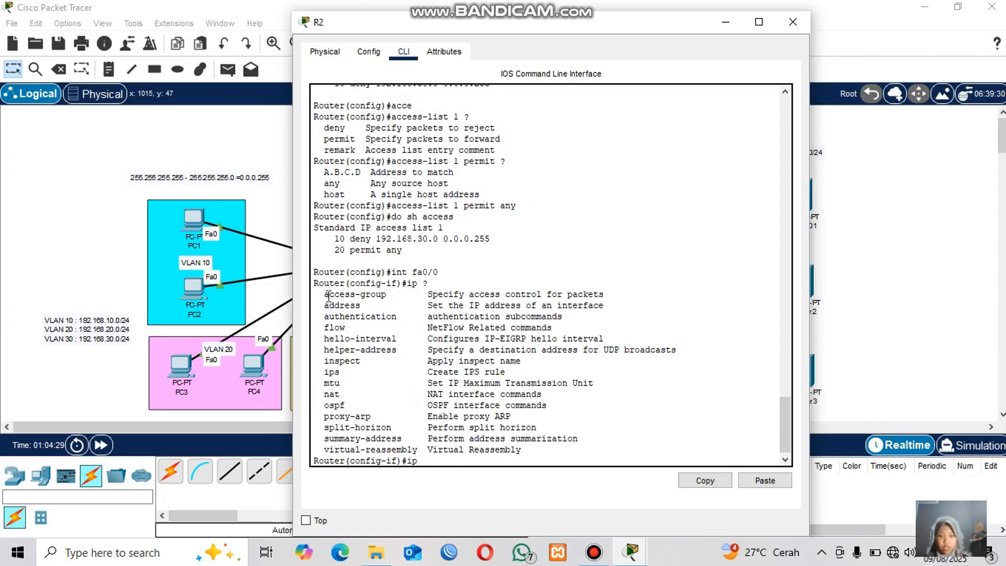
drag(324, 296, 605, 298)
click(459, 459)
text(acc)
key(Tab)
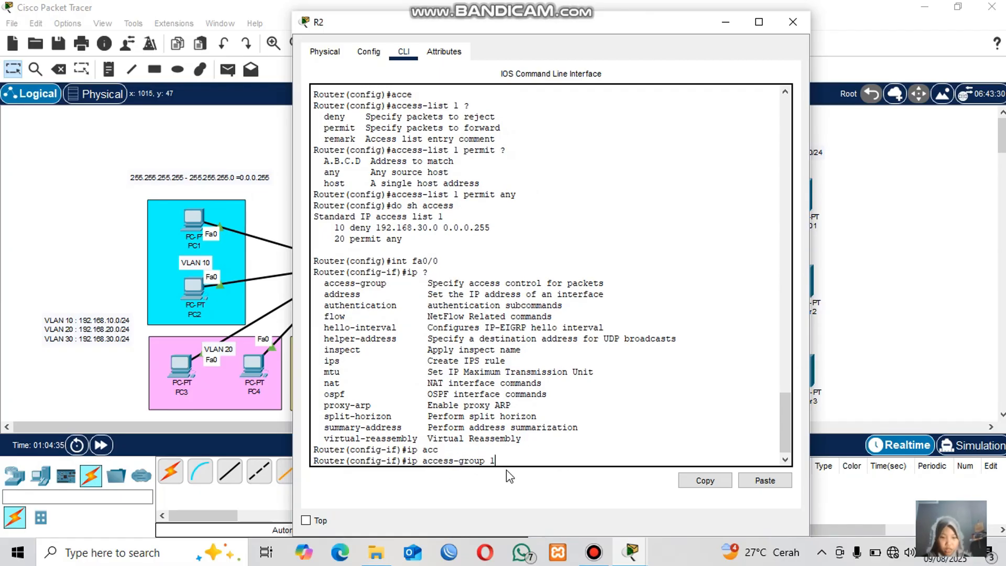
drag(496, 461, 412, 461)
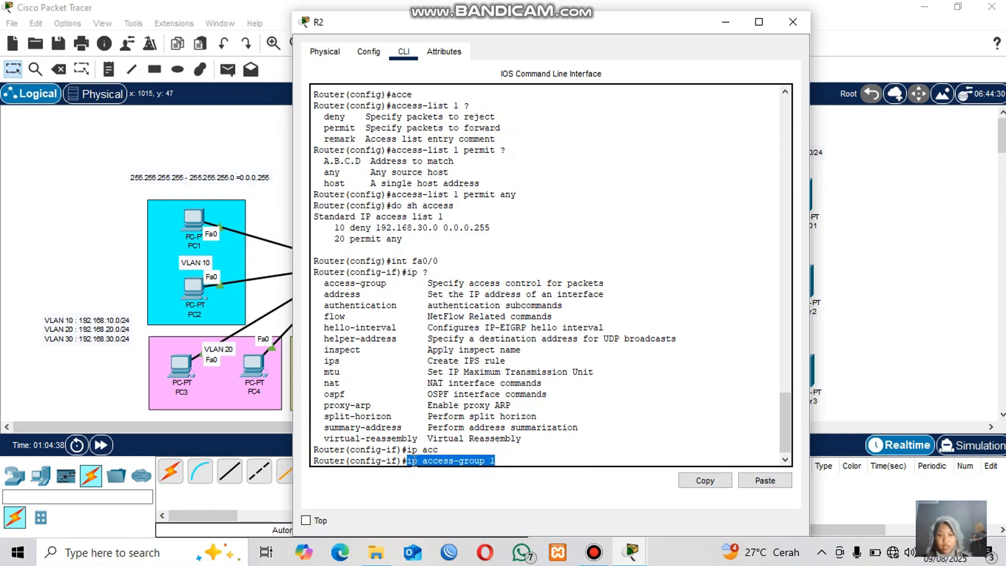
click(504, 448)
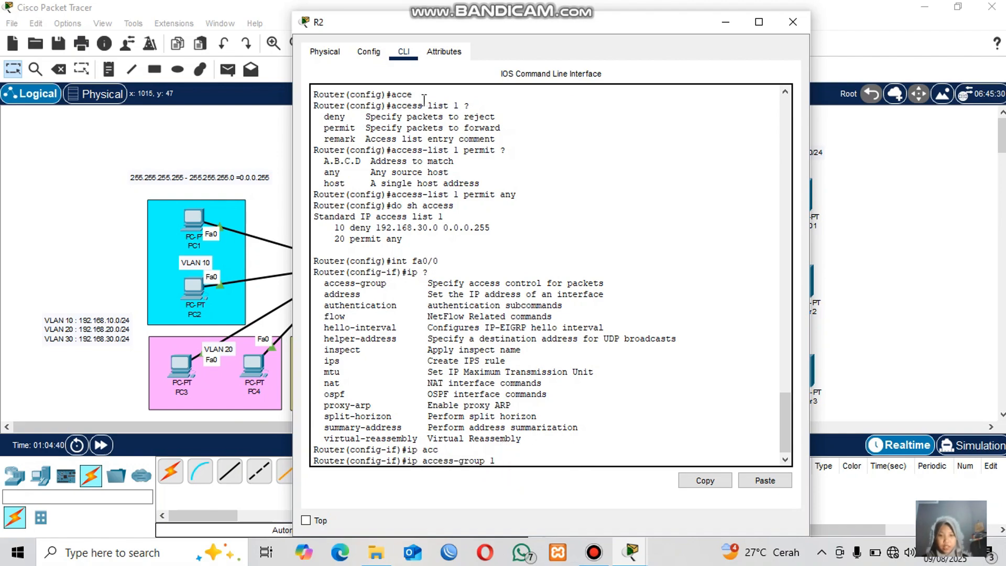
text(?)
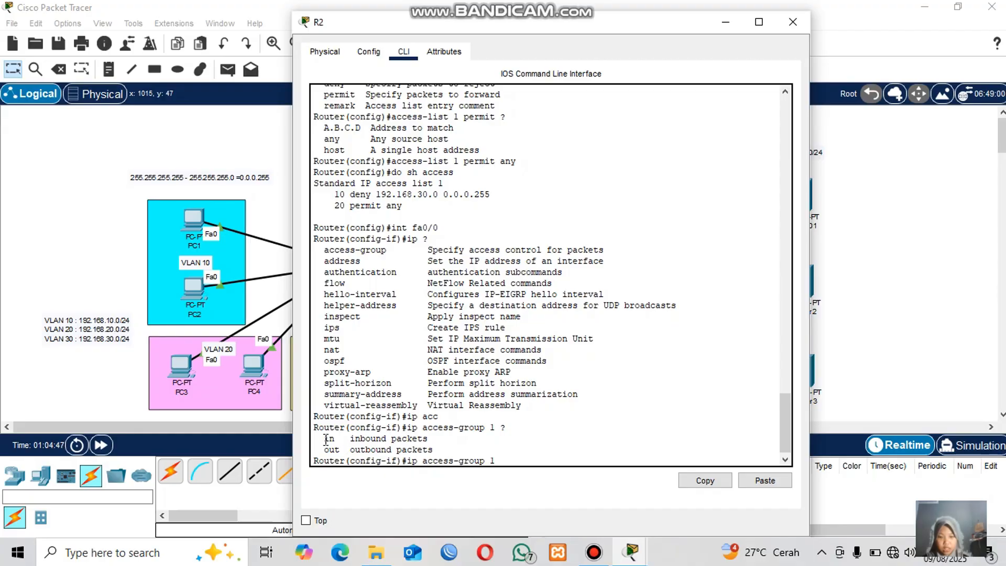
drag(326, 439, 434, 449)
click(454, 451)
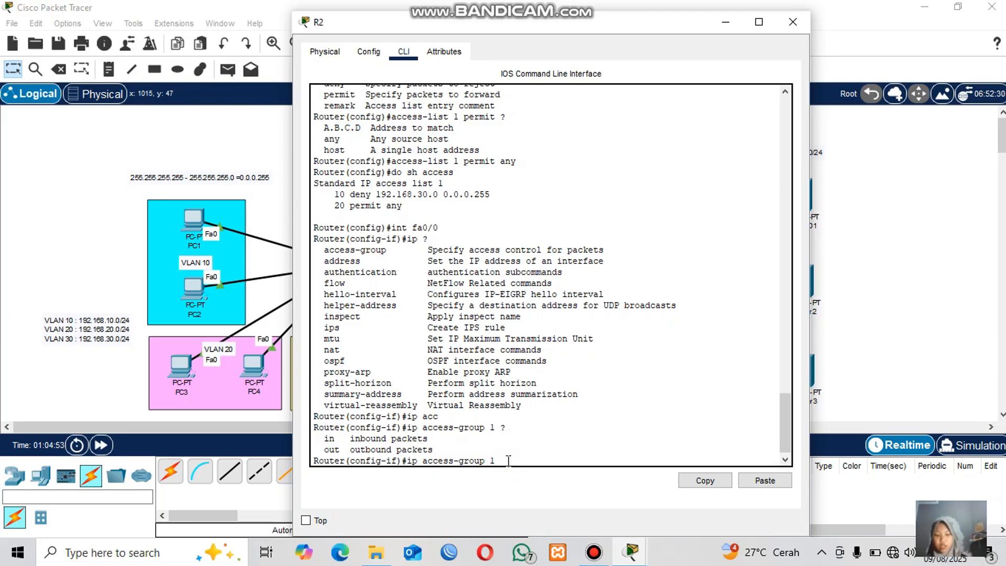
text(out)
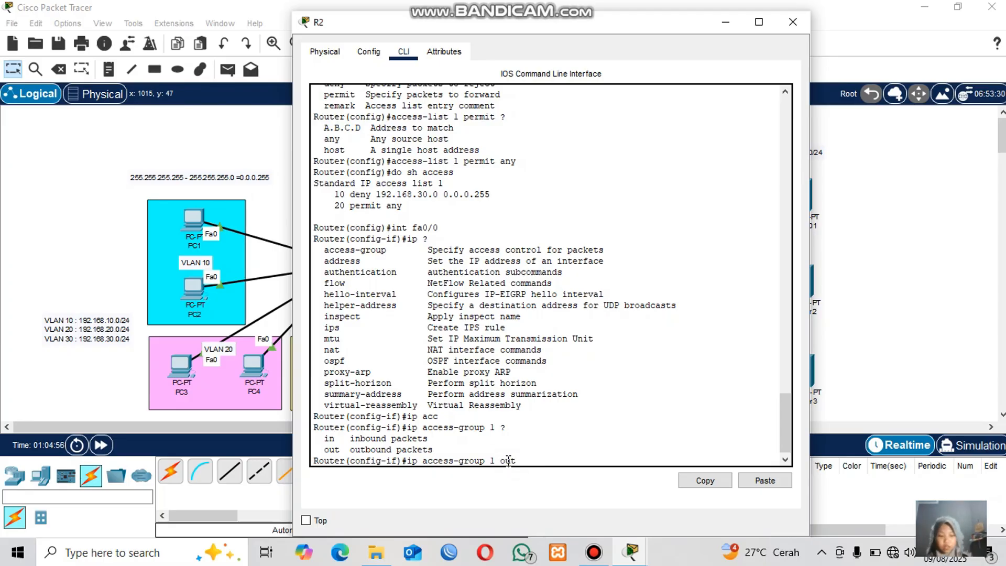
key(Return)
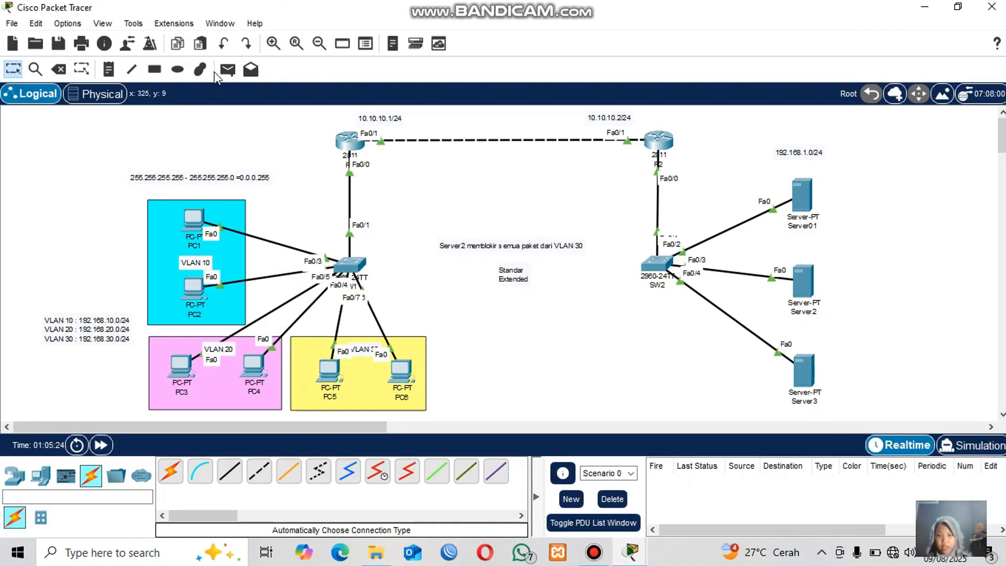
Send simple PDUs from PC5 and from PC6 to Server2 to test the access list.
click(227, 69)
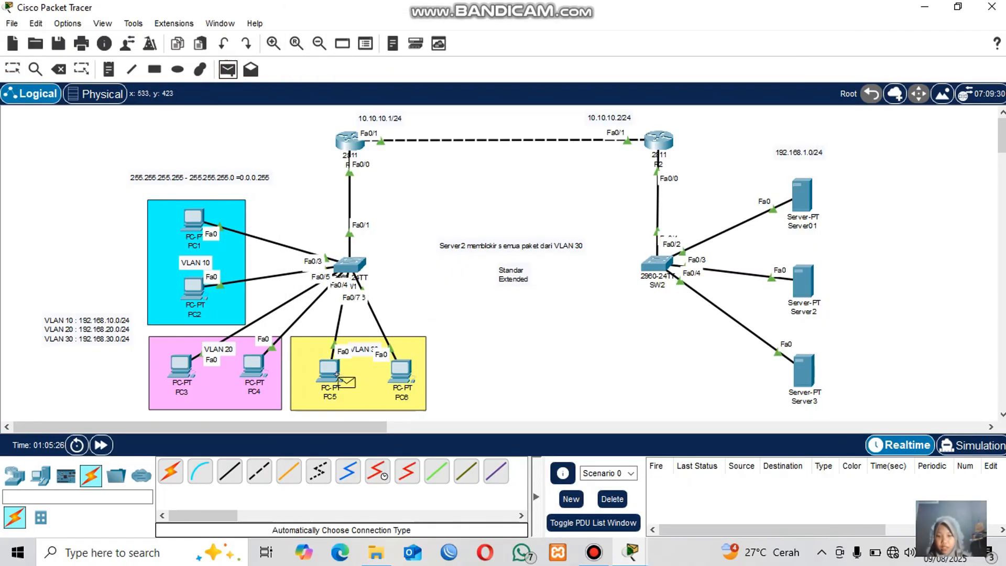
click(330, 372)
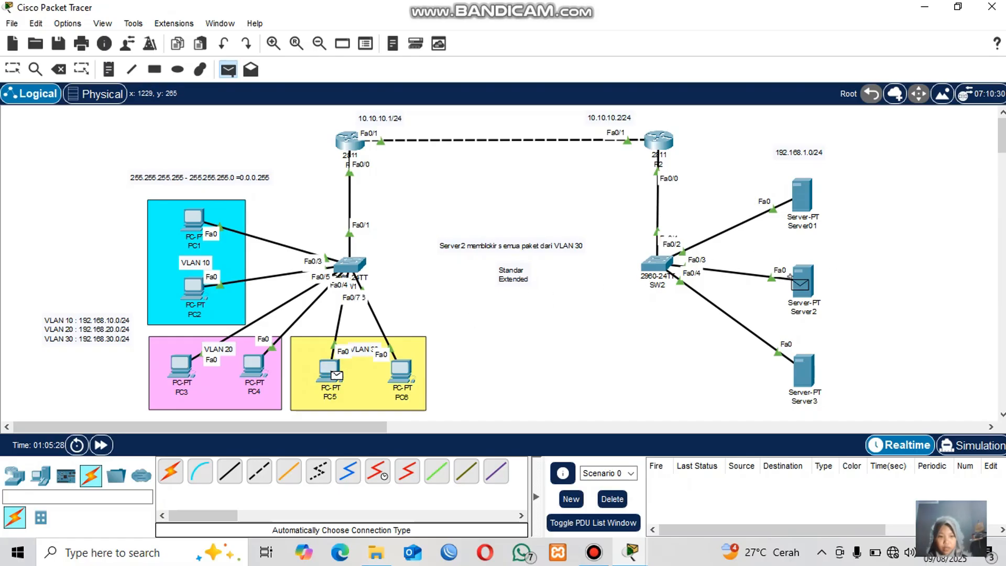
click(803, 282)
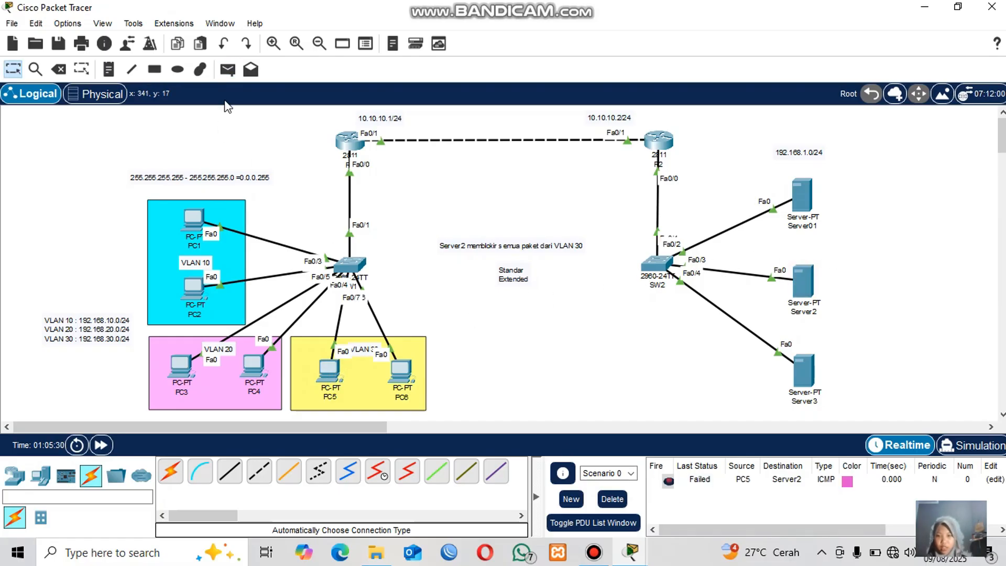
click(228, 74)
click(402, 372)
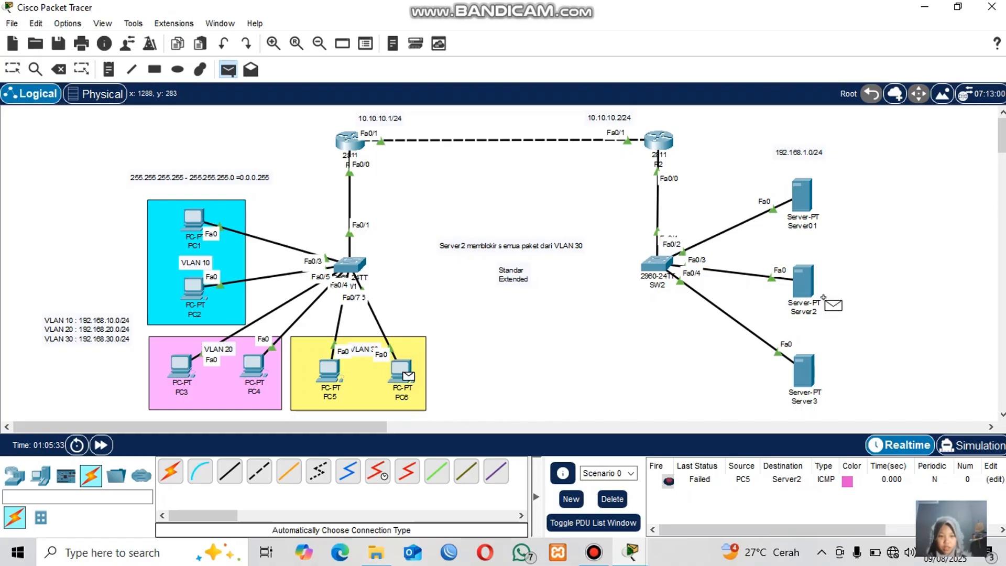
click(811, 297)
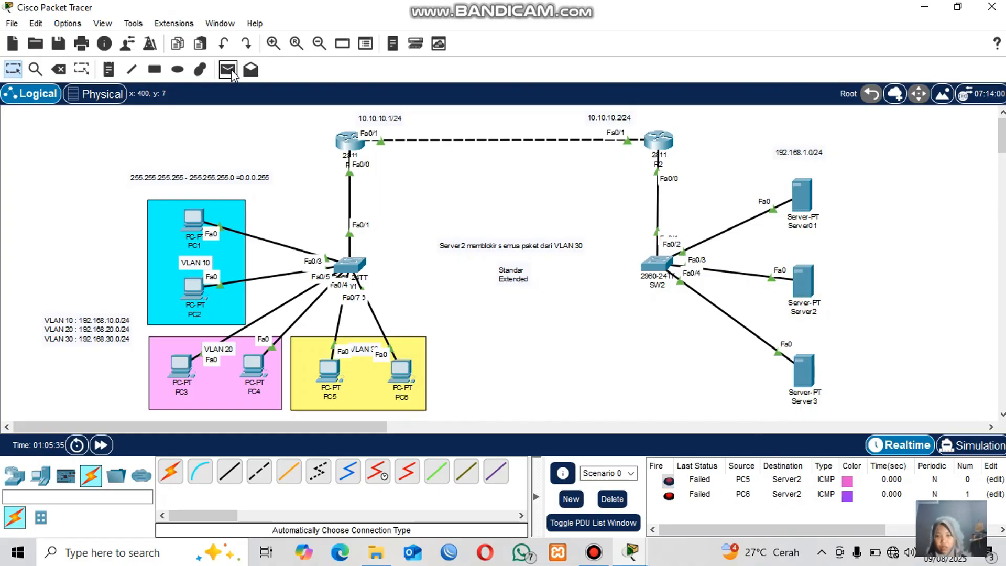
Send simple PDUs from PC5 and PC3 to Server2, then delete the test scenario.
click(329, 373)
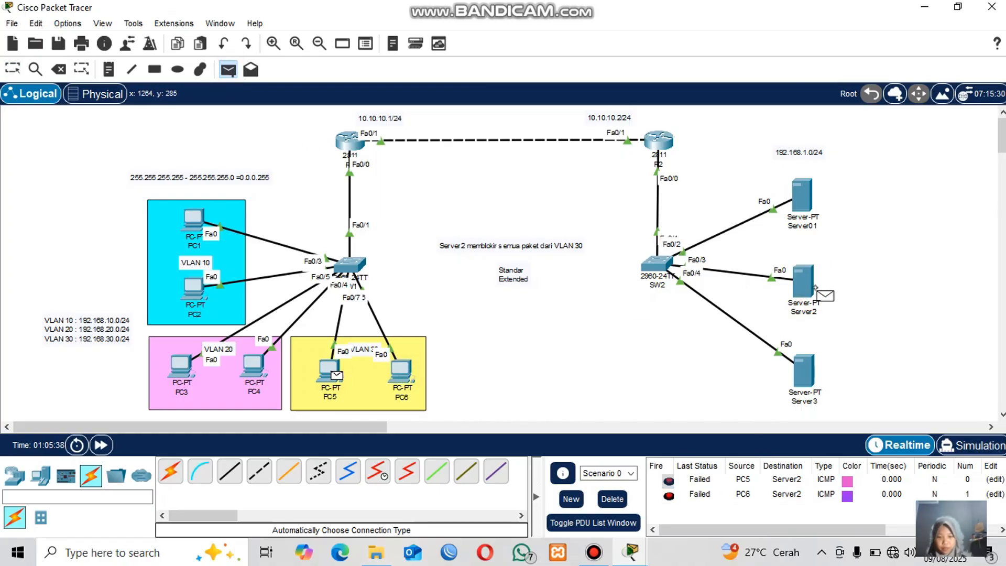
click(820, 292)
click(228, 69)
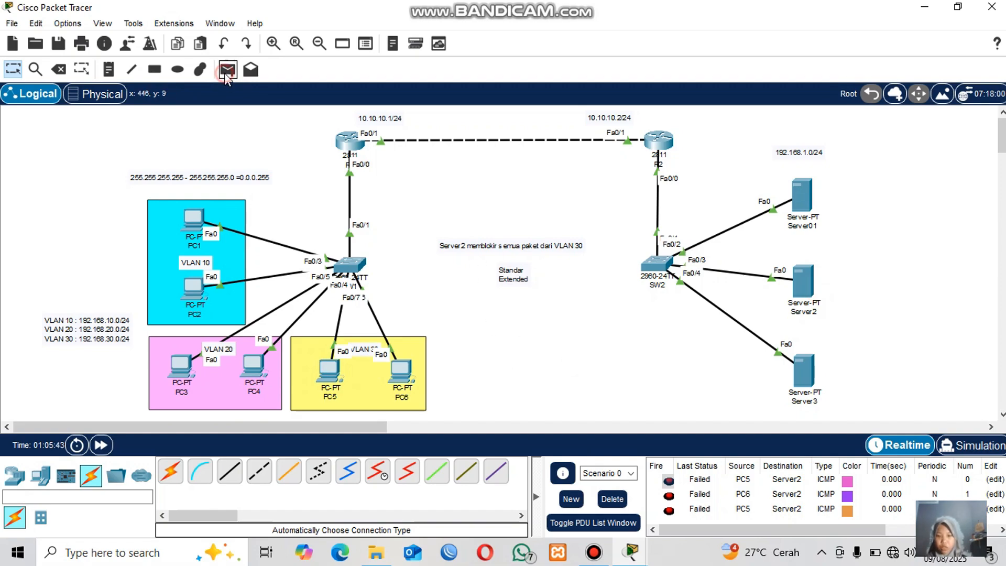
click(244, 364)
click(181, 367)
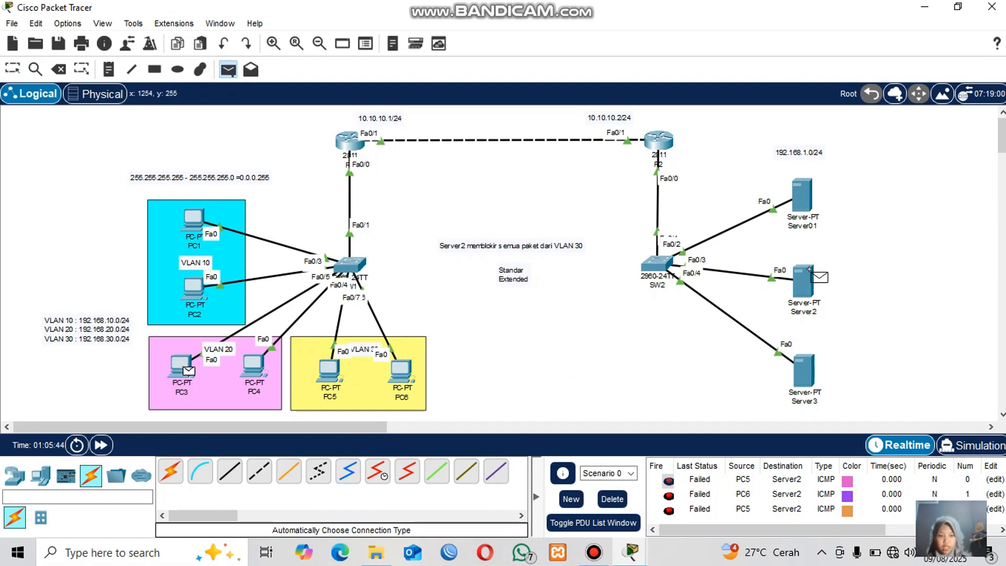
click(805, 280)
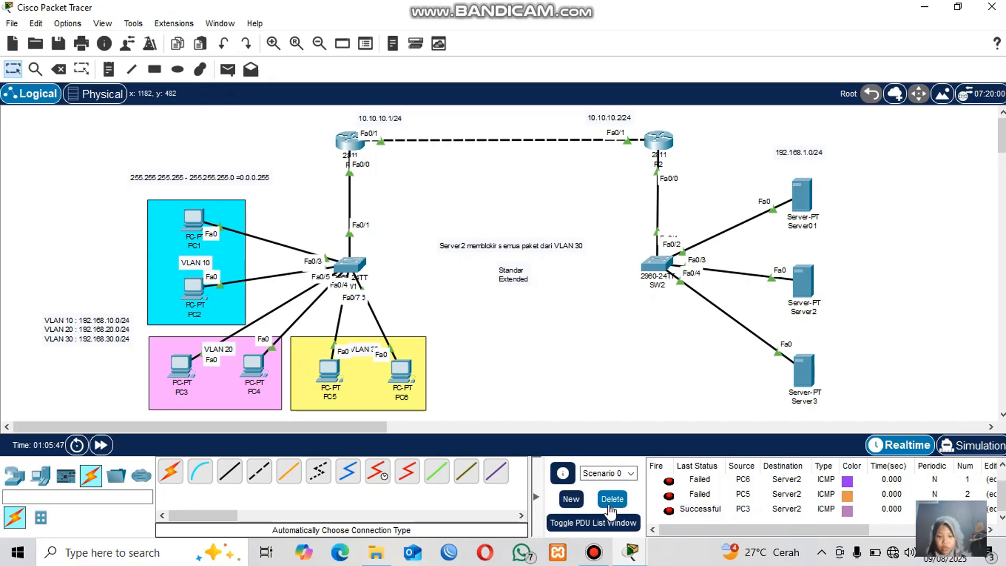
click(613, 500)
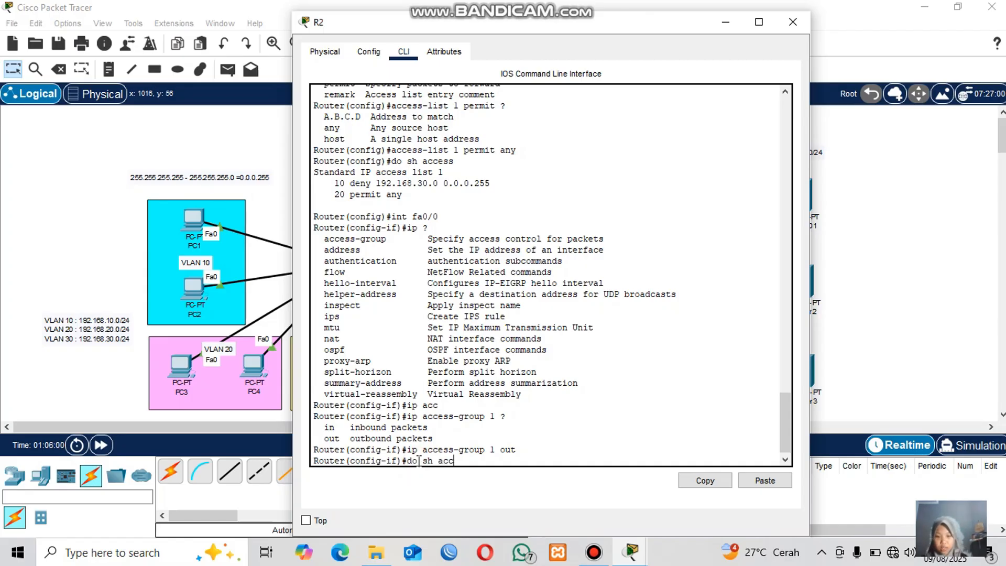
Display the access lists again and highlight the match counts on the deny and permit entries.
text(ess)
key(Return)
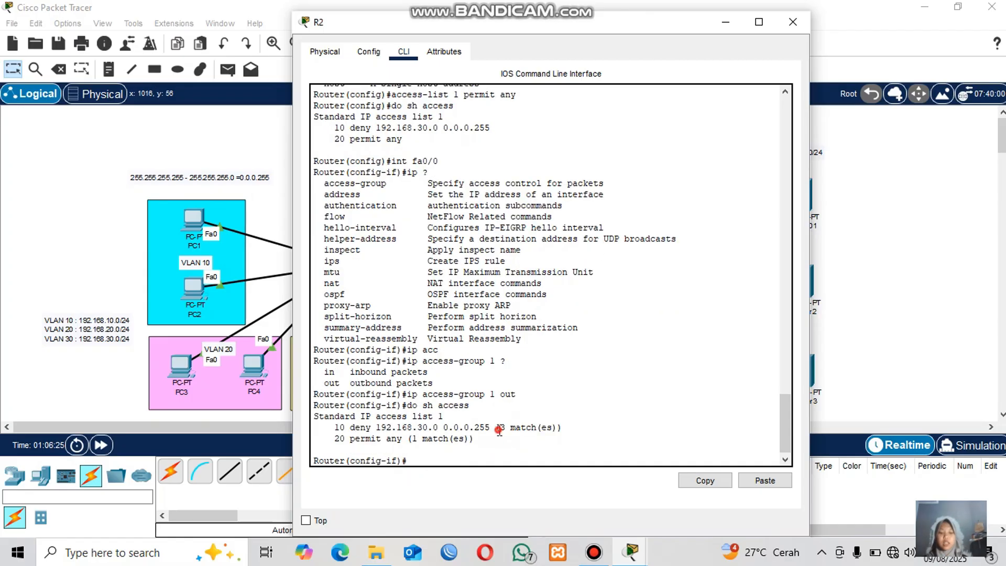
drag(499, 430, 562, 428)
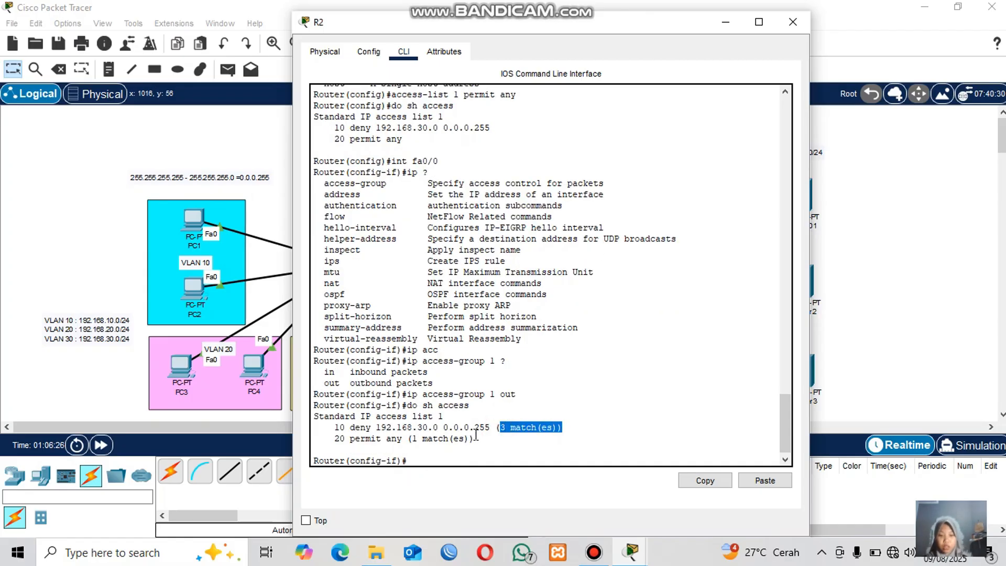
drag(410, 438, 449, 440)
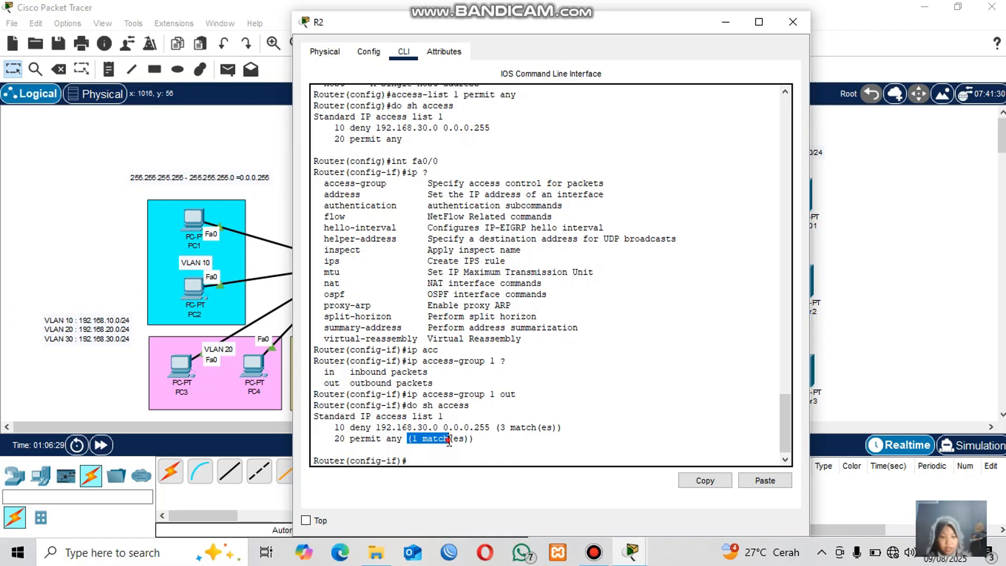
Highlight the match count on the permit any entry in R2's access list output.
click(449, 441)
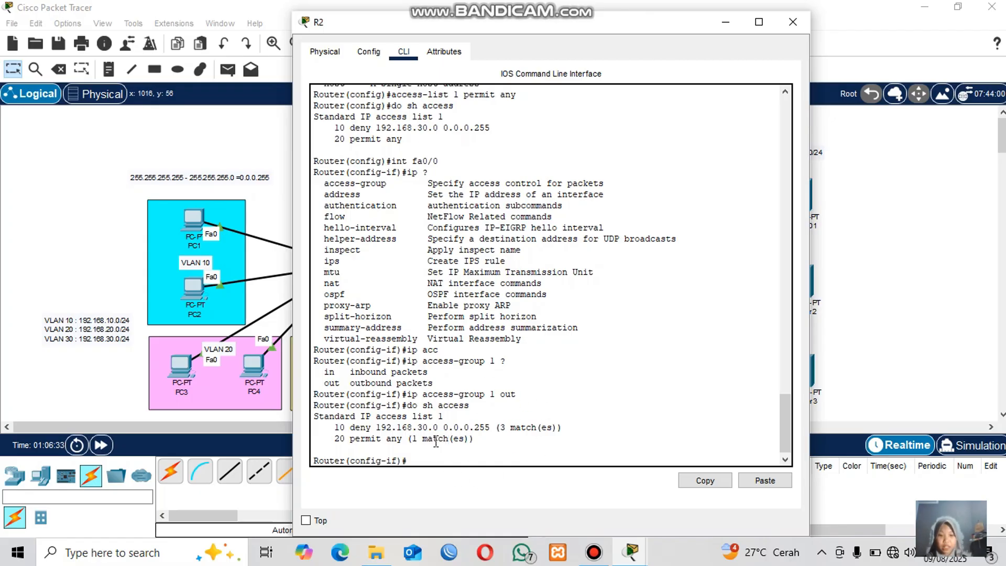
drag(414, 428, 464, 439)
click(447, 427)
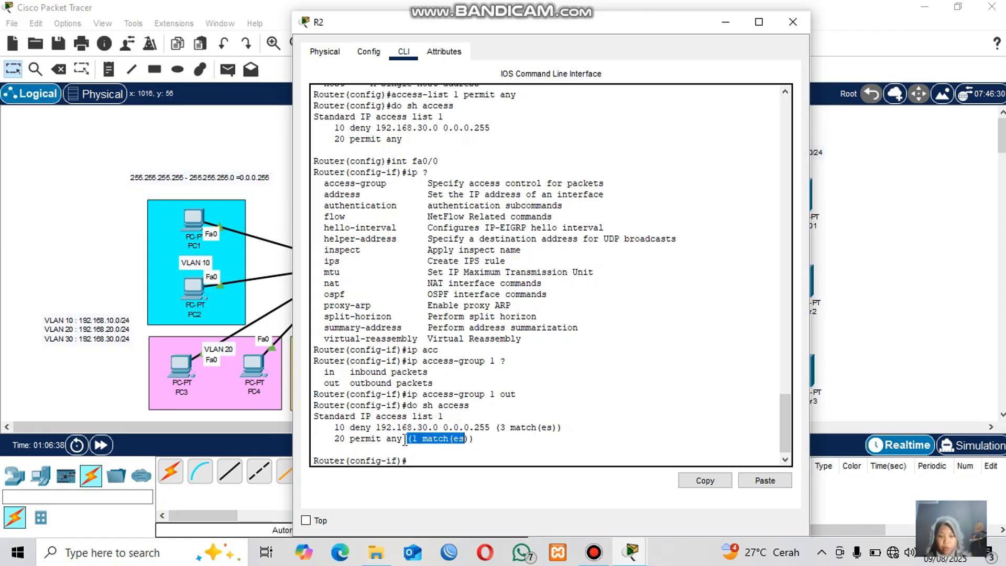
click(406, 439)
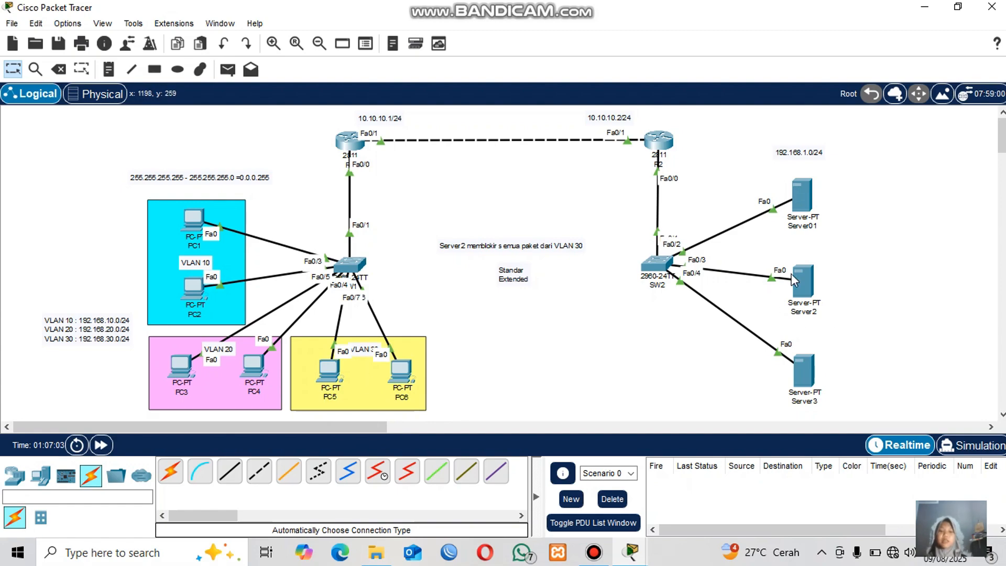
Send simple PDUs from PC6 to Server01 and from PC6 to Server3 to test the access list.
click(227, 70)
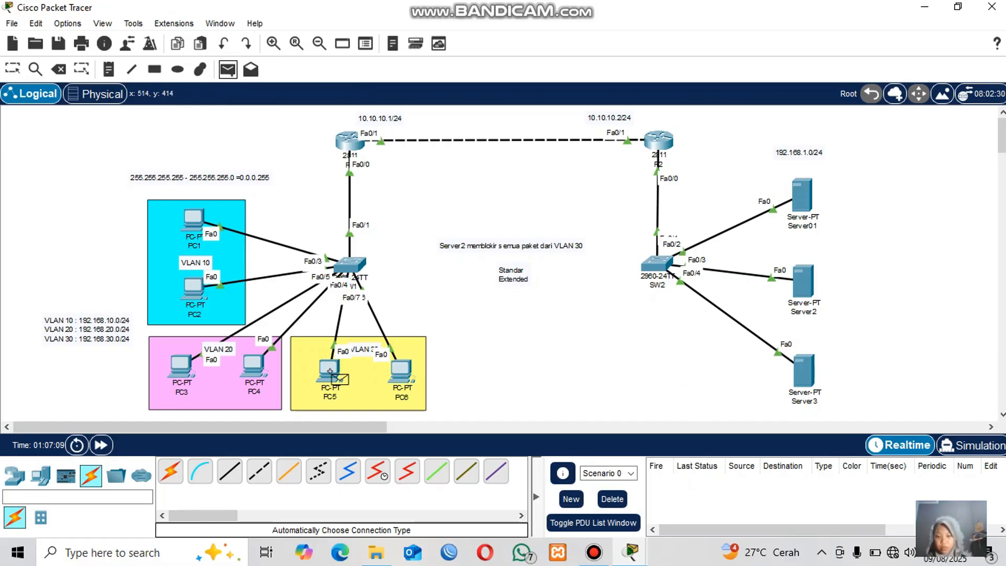
click(401, 371)
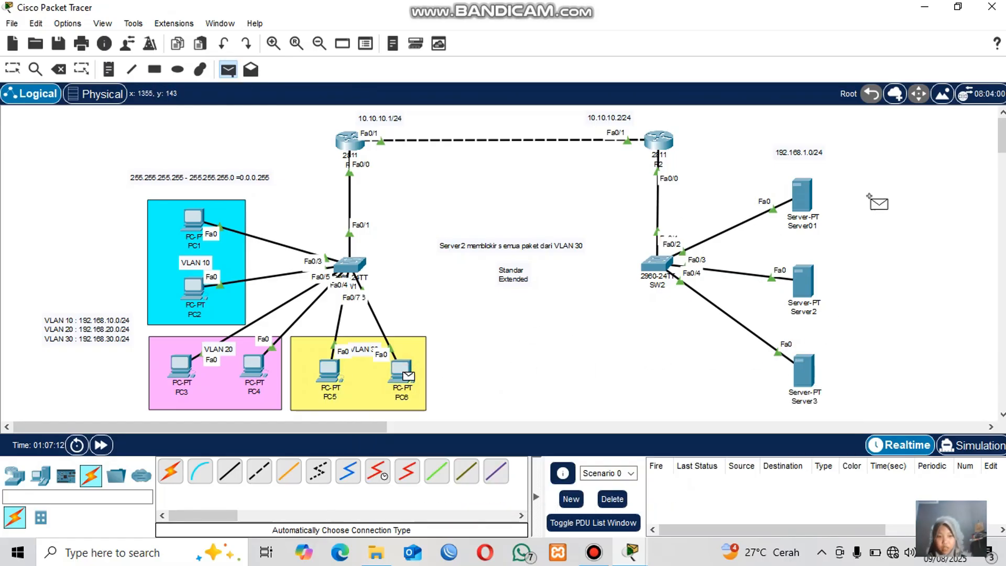
click(796, 201)
click(227, 71)
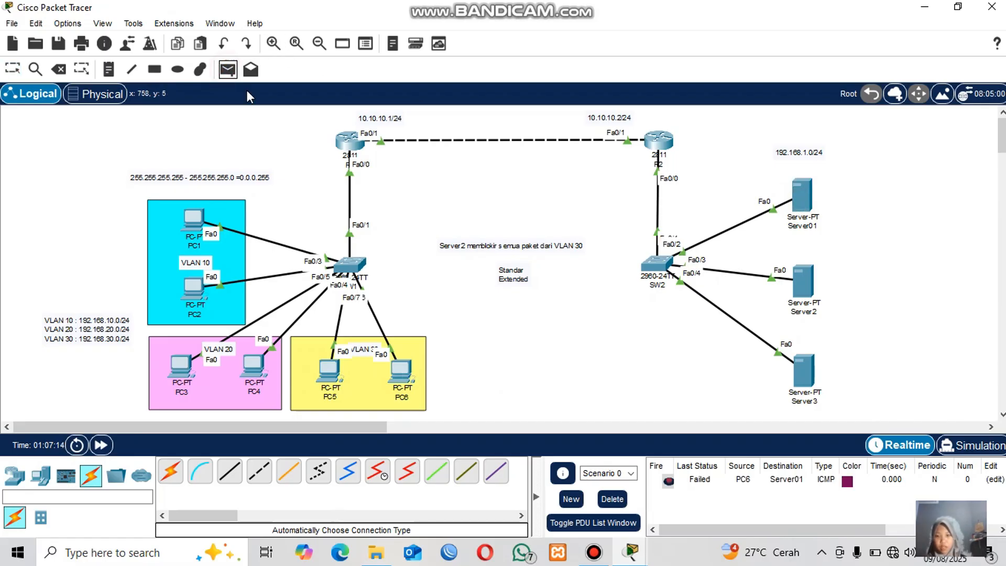
click(401, 372)
click(804, 373)
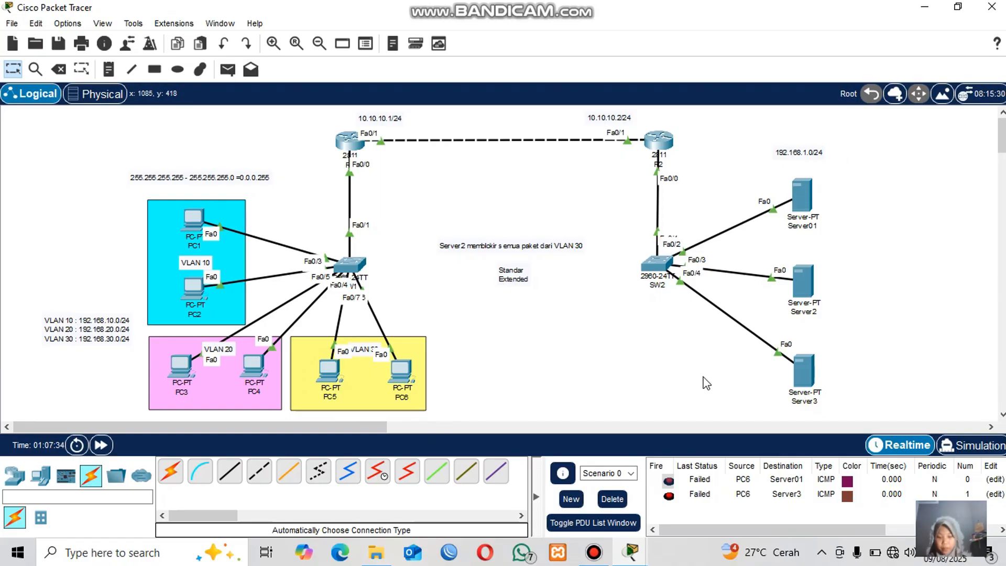
Display R2's access lists again with do sh access and highlight the deny entry's match count.
click(661, 142)
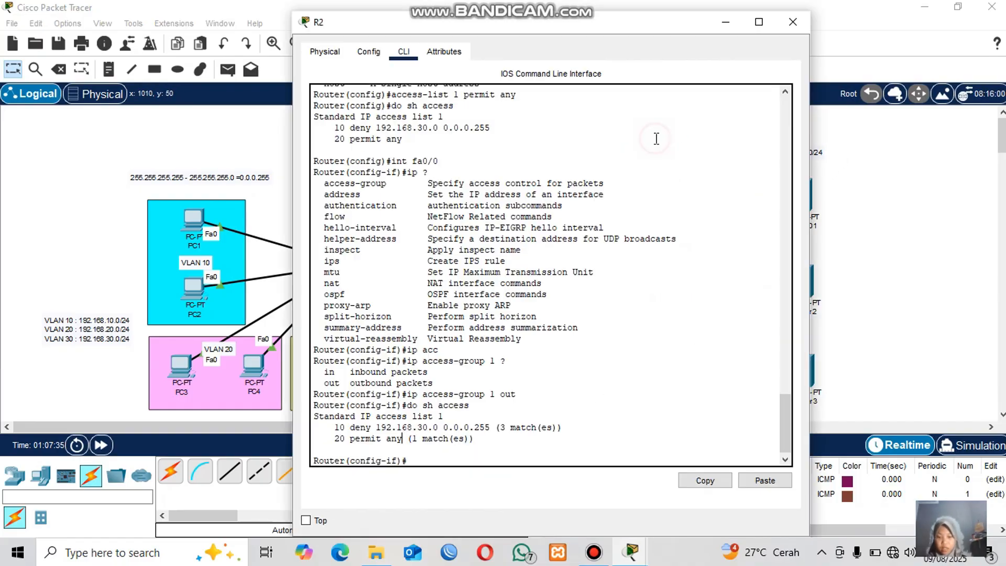
click(520, 451)
click(483, 458)
text(do sh access)
key(Return)
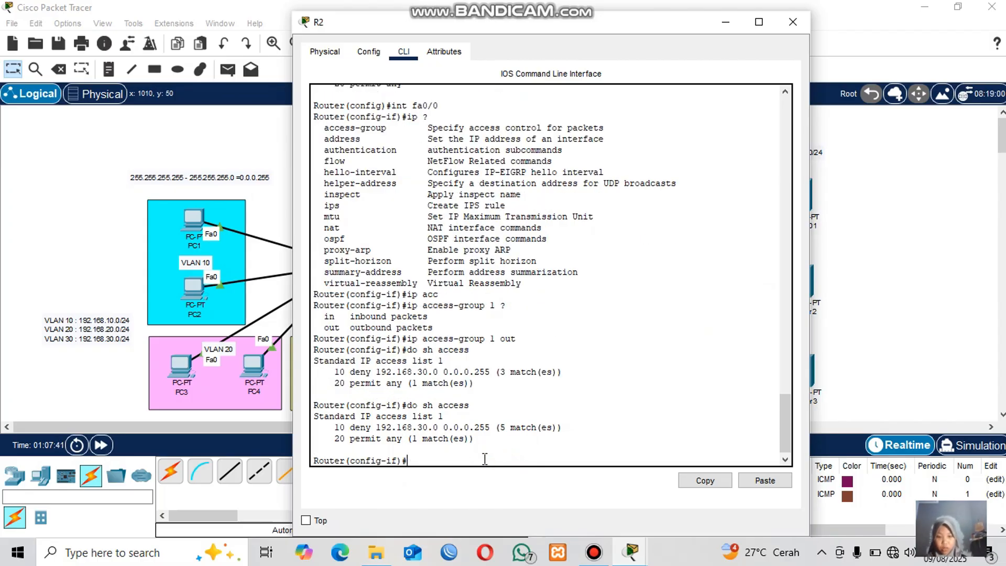
click(519, 428)
drag(502, 427, 552, 431)
click(543, 430)
click(243, 138)
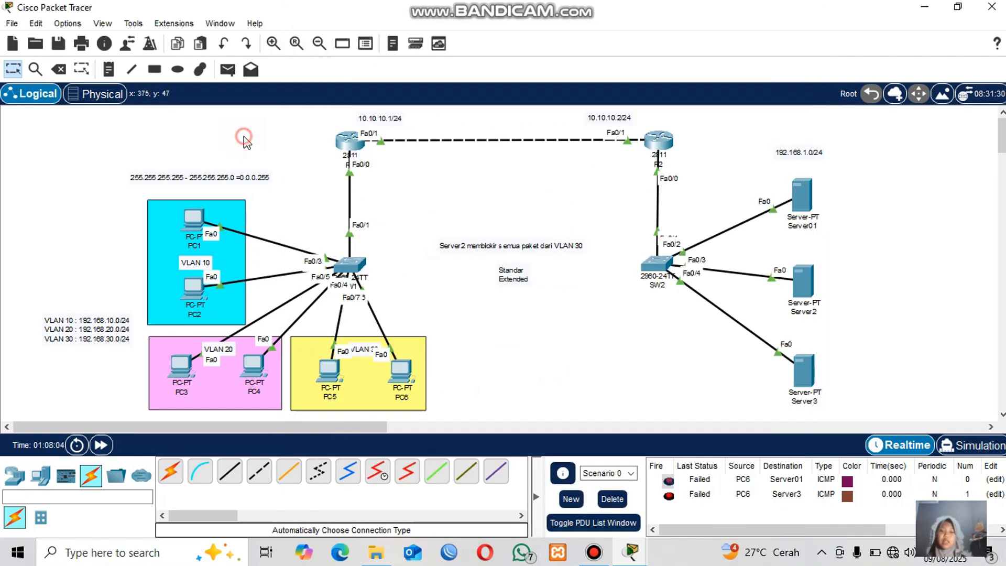